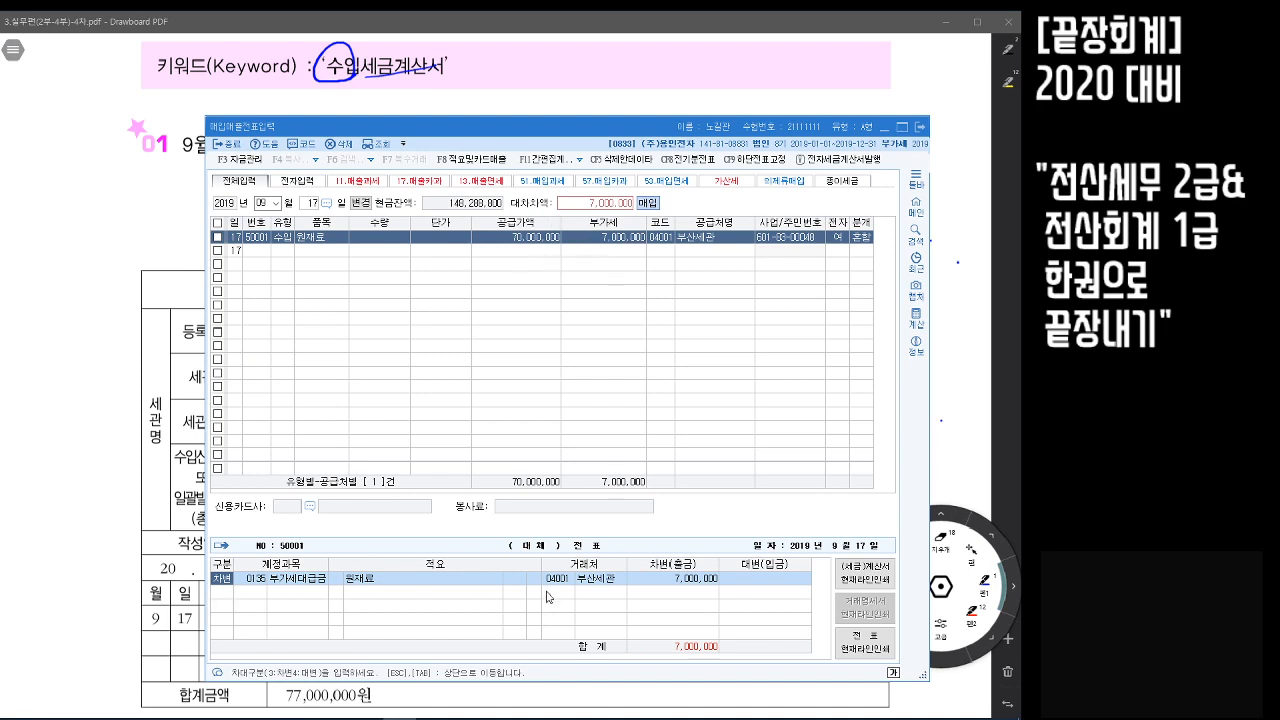
Add a credit (대변) line with account 보통예금 for 7,000,000 to the September 17 import voucher's journal entry
{"action": "left_click", "coordinate": [698, 585]}
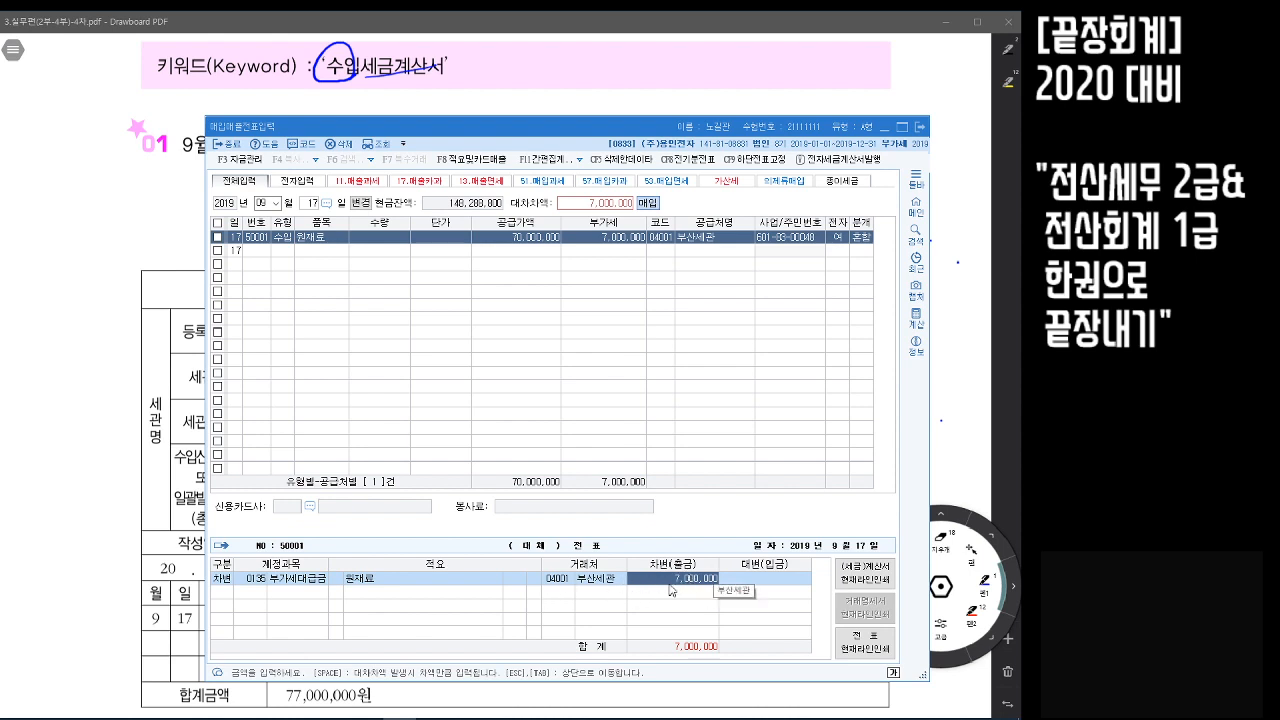
{"action": "key", "text": "Return"}
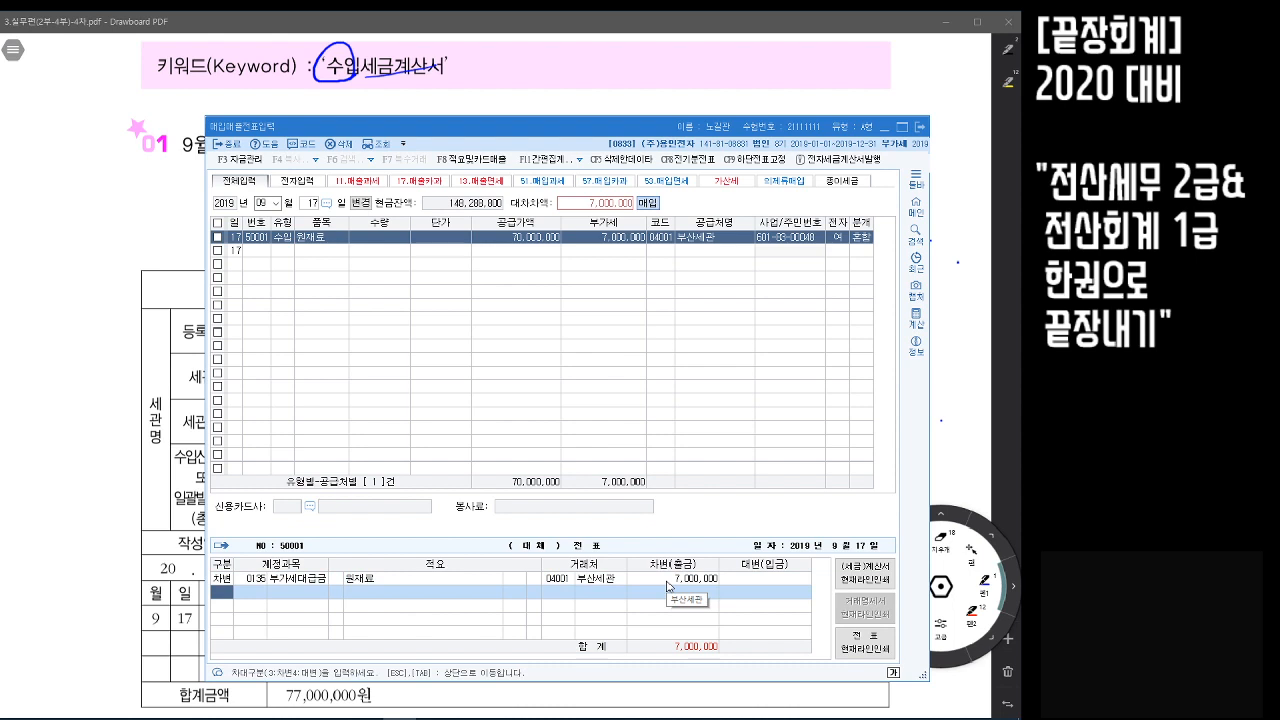
{"action": "type", "text": "4"}
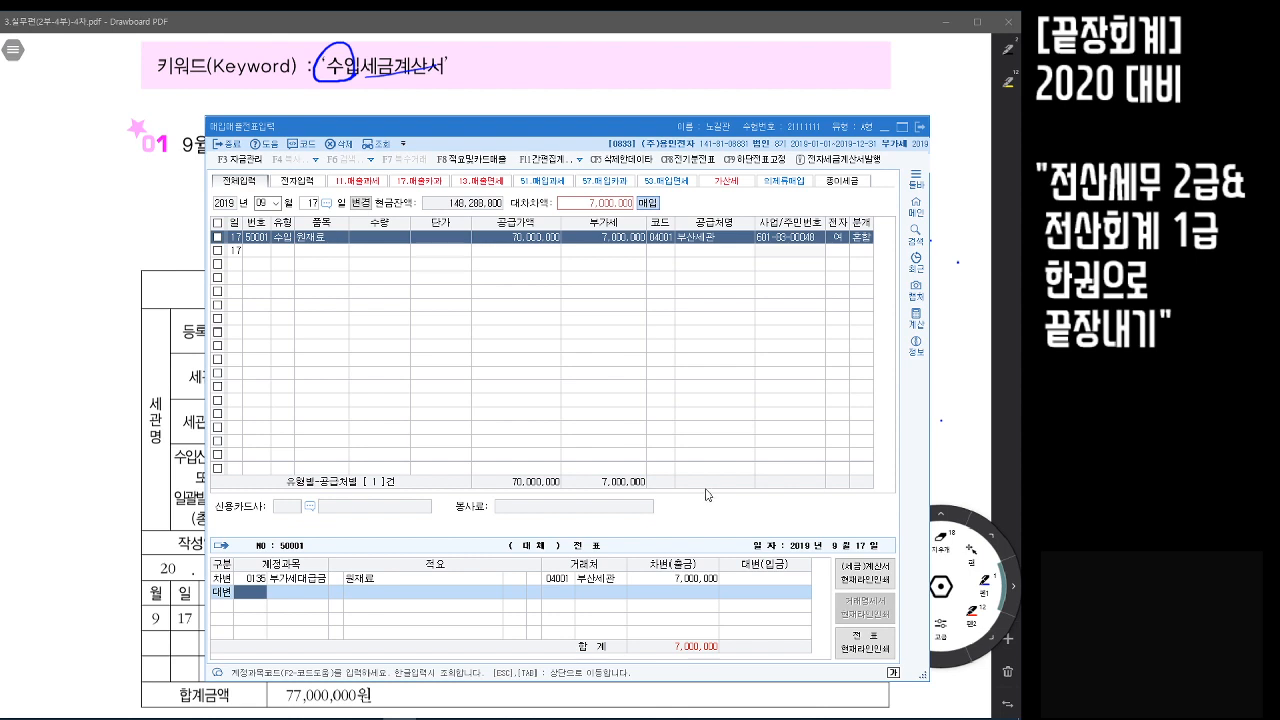
{"action": "type", "text": "보통"}
{"action": "key", "text": "Return"}
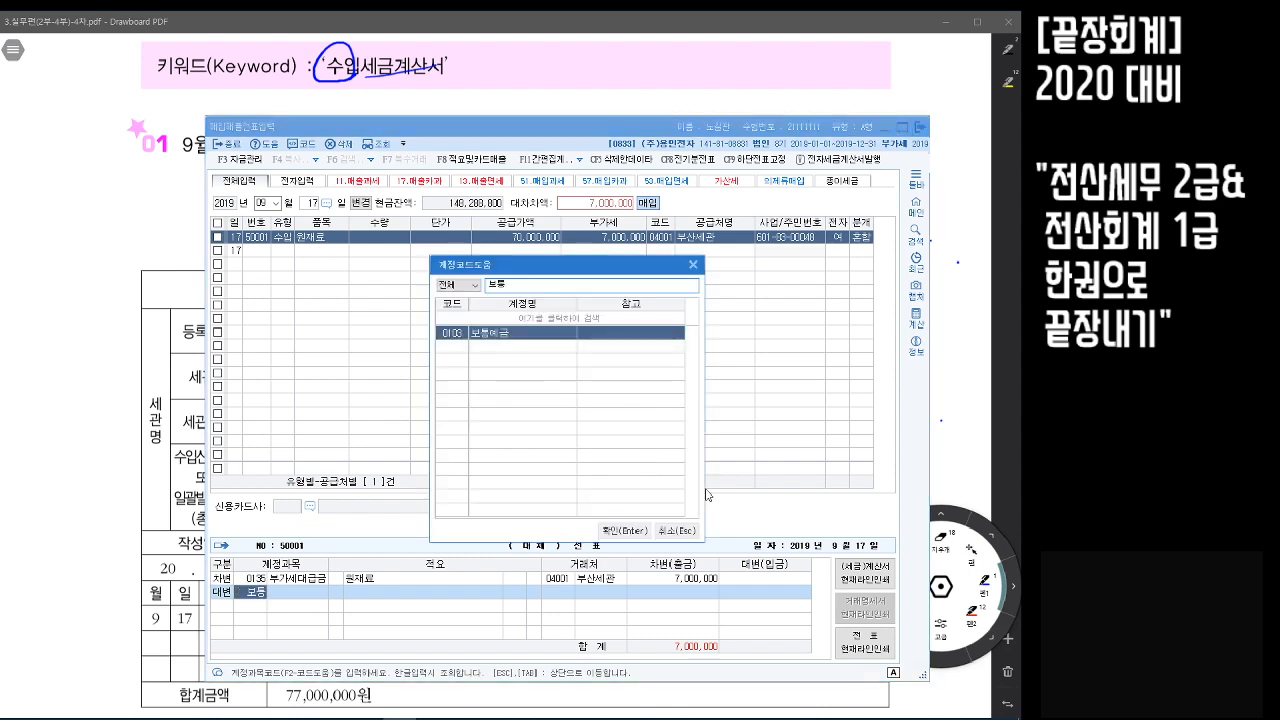
{"action": "key", "text": "Return"}
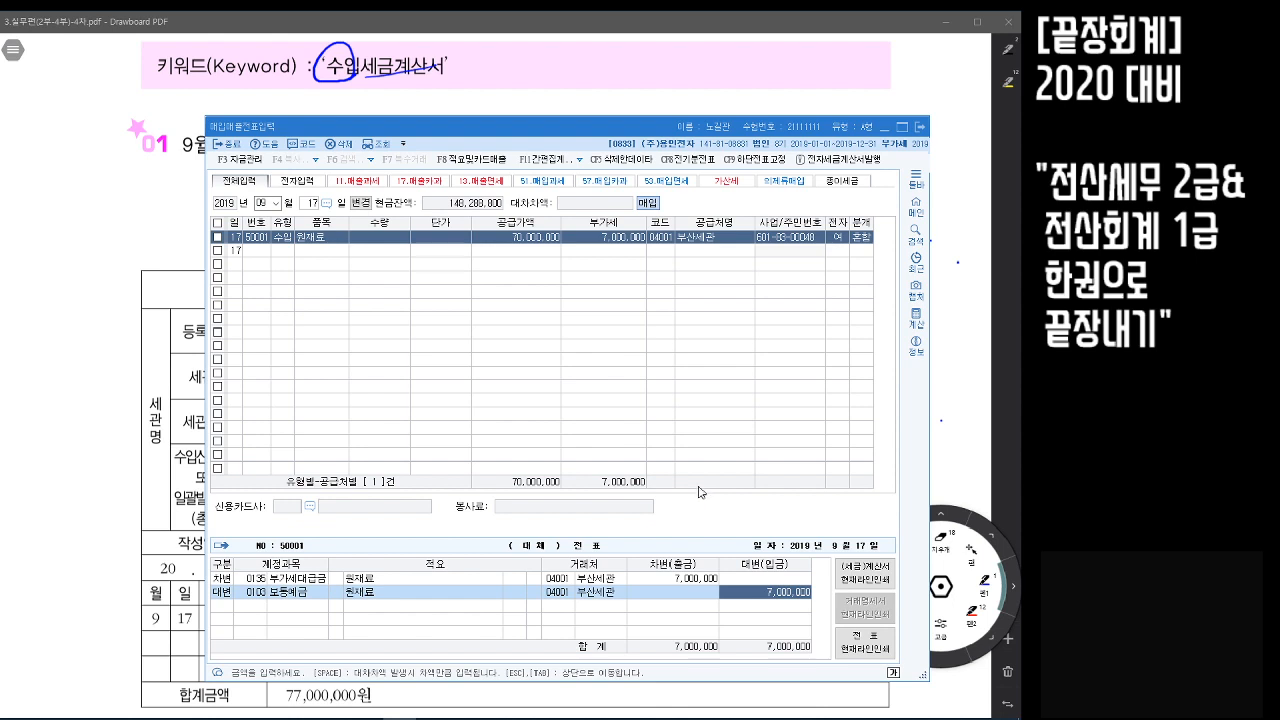
Switch to the workbook in Drawboard PDF and look through the import tax invoice exercises up to exercise 03, dated October 12
{"action": "left_click", "coordinate": [959, 174]}
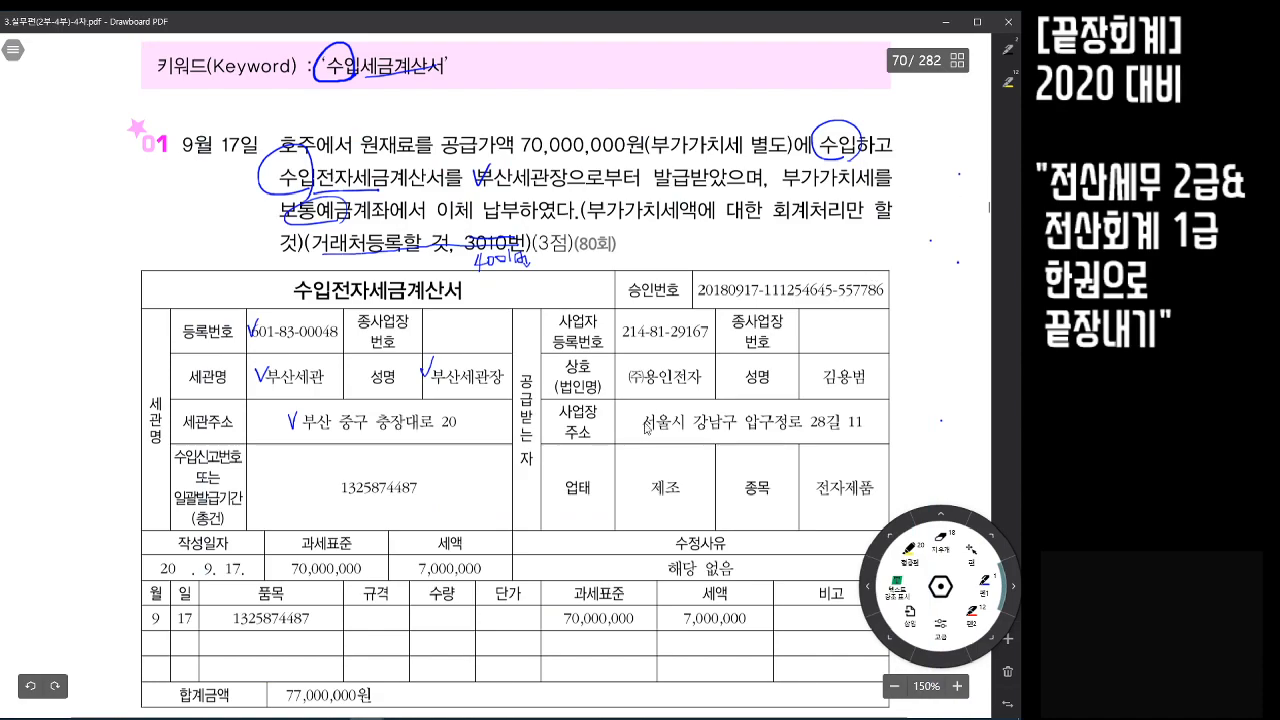
{"action": "scroll", "coordinate": [709, 381], "scroll_direction": "down", "scroll_amount": 10}
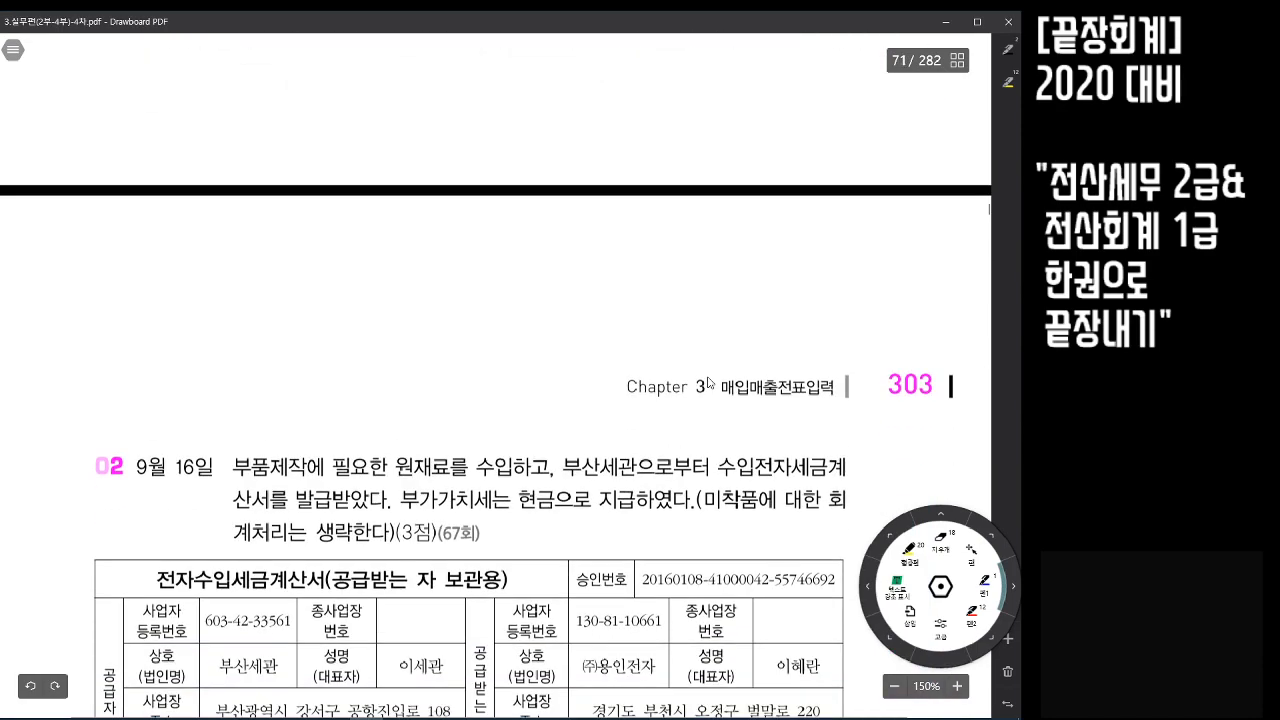
{"action": "scroll", "coordinate": [709, 381], "scroll_direction": "down", "scroll_amount": 5}
{"action": "scroll", "coordinate": [709, 383], "scroll_direction": "down", "scroll_amount": 5}
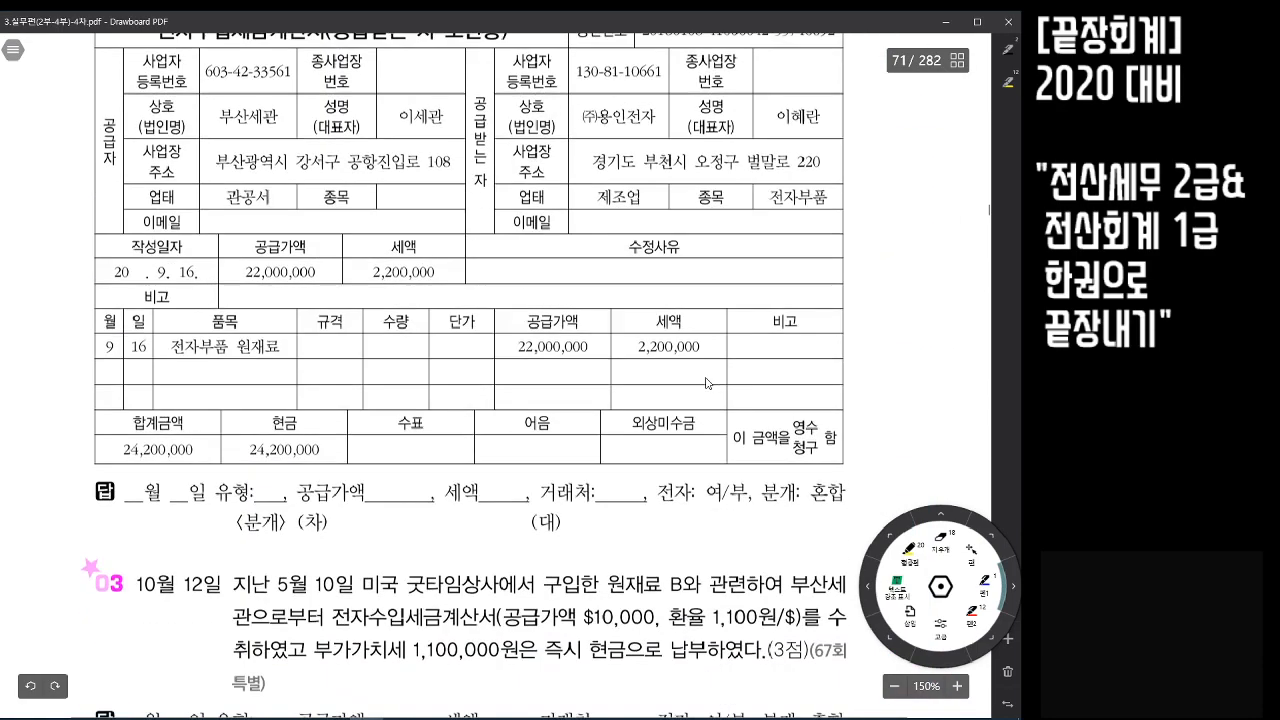
{"action": "scroll", "coordinate": [706, 383], "scroll_direction": "down", "scroll_amount": 5}
{"action": "scroll", "coordinate": [707, 385], "scroll_direction": "down", "scroll_amount": 5}
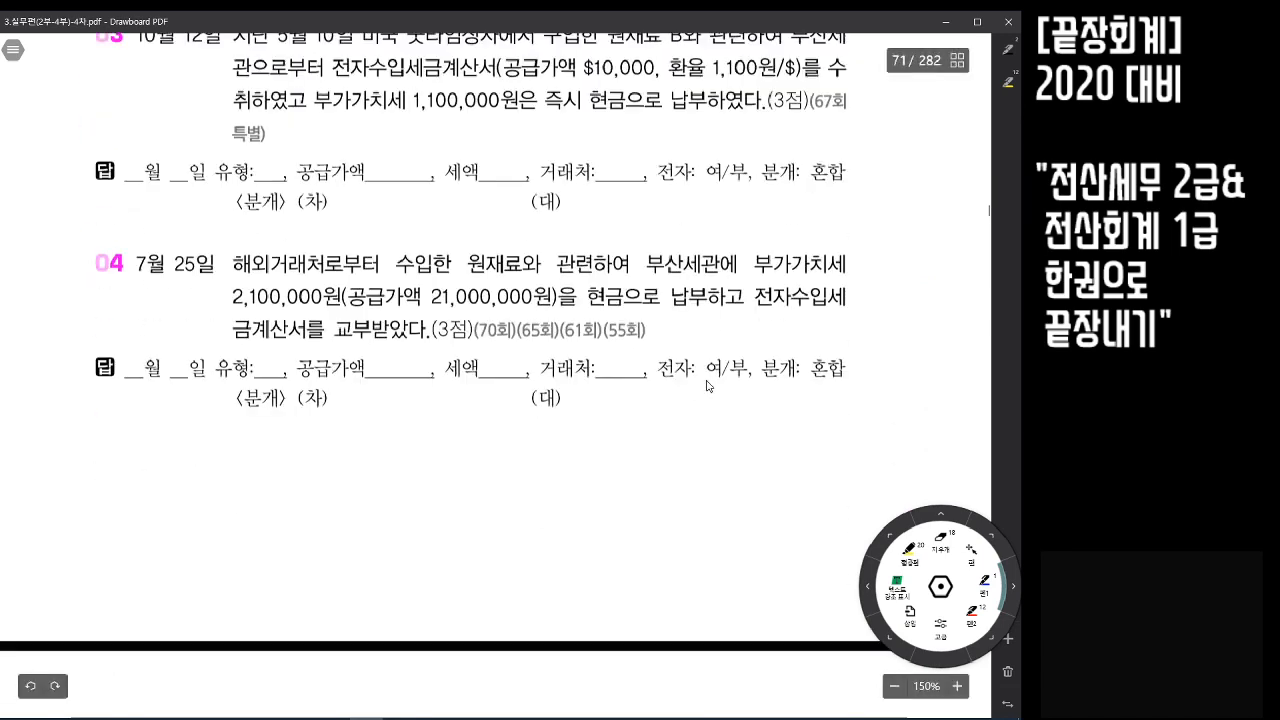
{"action": "scroll", "coordinate": [707, 385], "scroll_direction": "up", "scroll_amount": 1}
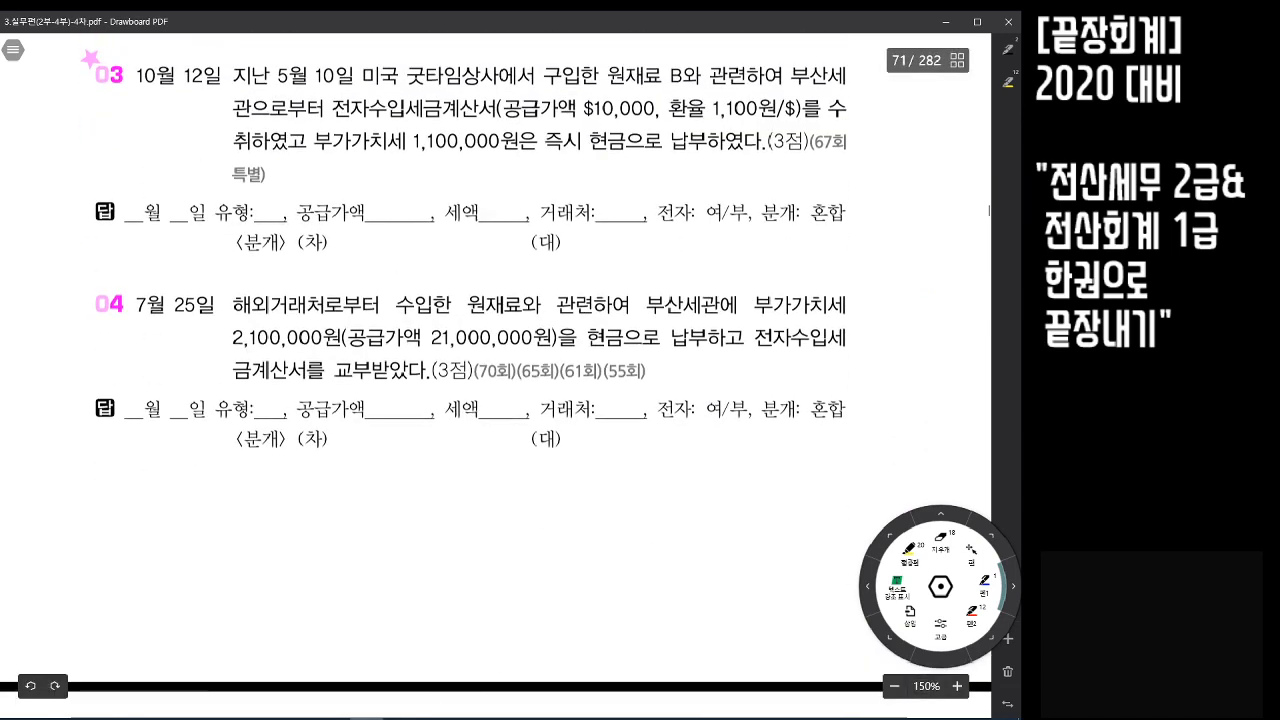
Return to the 매입매출전표입력 window, place it below the exercise text and set the voucher date to October 12
{"action": "left_click", "coordinate": [400, 718]}
{"action": "left_click_drag", "start_coordinate": [567, 133], "coordinate": [527, 162]}
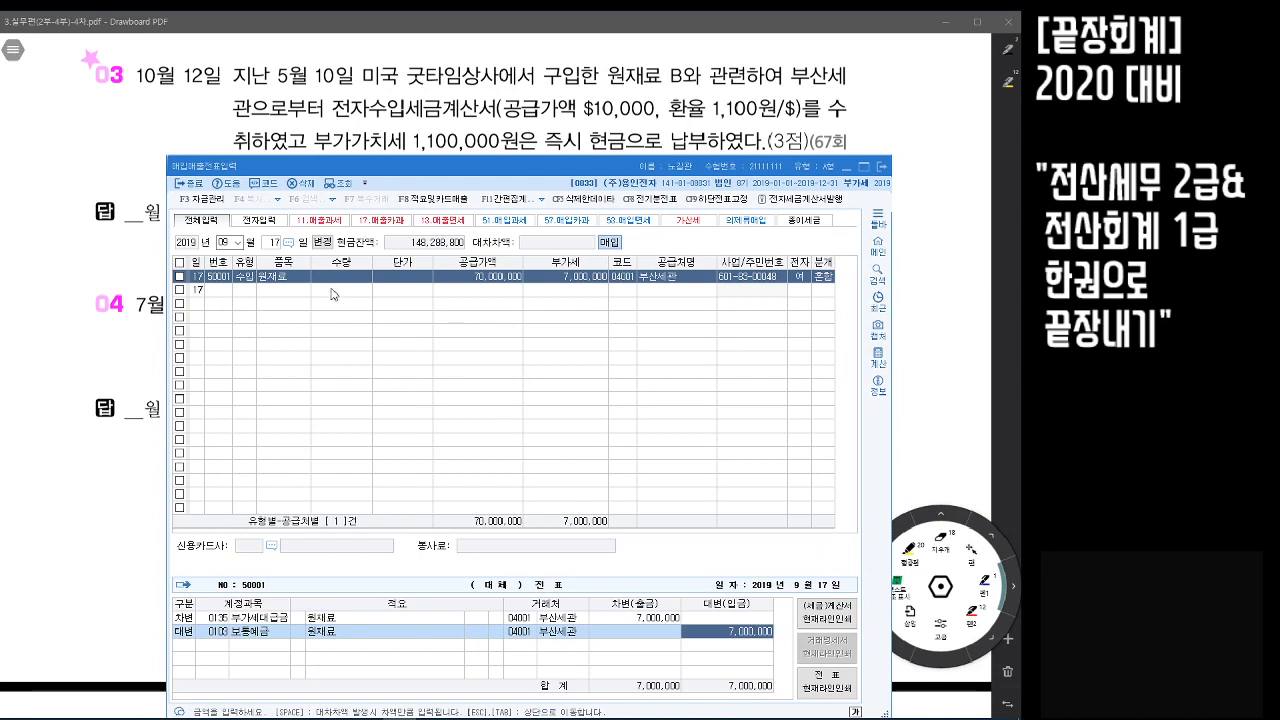
{"action": "left_click", "coordinate": [220, 241]}
{"action": "type", "text": "10"}
{"action": "key", "text": "Return"}
{"action": "type", "text": "12"}
{"action": "key", "text": "Return"}
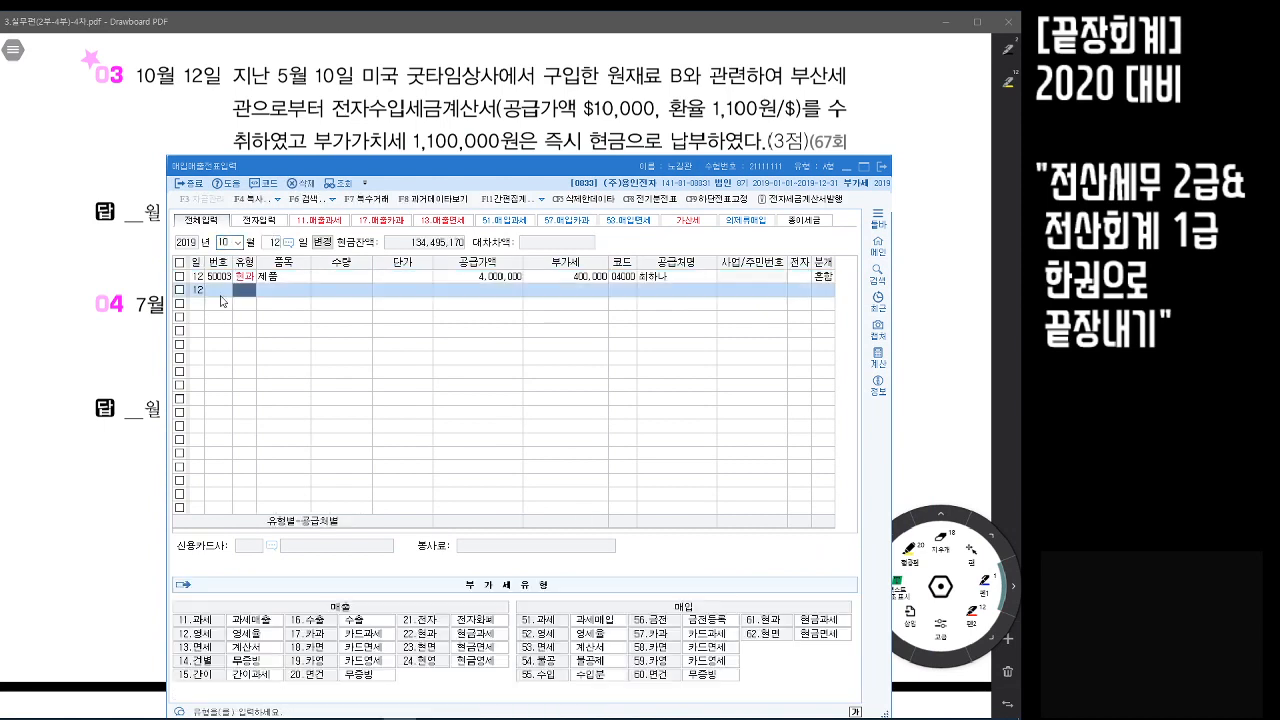
Circle 수입 in exercise 03 of the PDF and set the new October 12 voucher line's type to 55 (수입)
{"action": "left_click", "coordinate": [403, 127]}
{"action": "mouse_move", "coordinate": [398, 122]}
{"action": "left_mouse_down"}
{"action": "mouse_move", "coordinate": [366, 112]}
{"action": "mouse_move", "coordinate": [410, 100]}
{"action": "mouse_move", "coordinate": [404, 121]}
{"action": "left_mouse_up"}
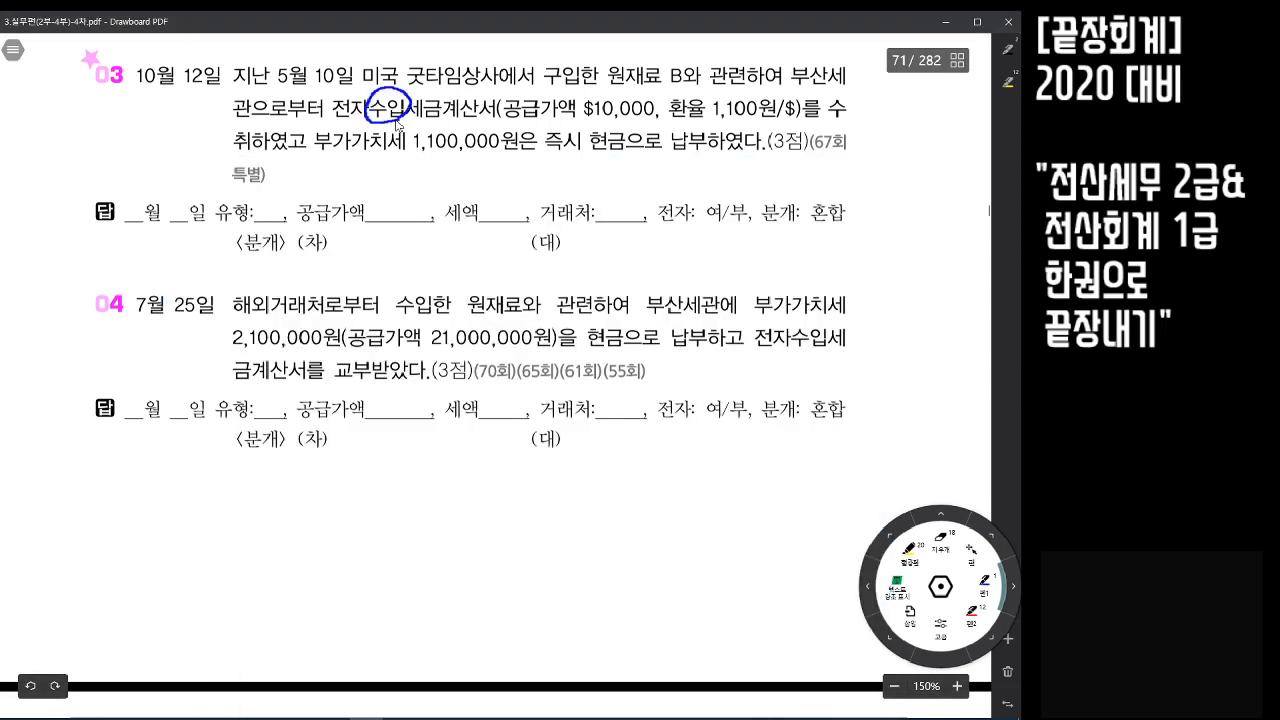
{"action": "key", "text": "alt+Tab"}
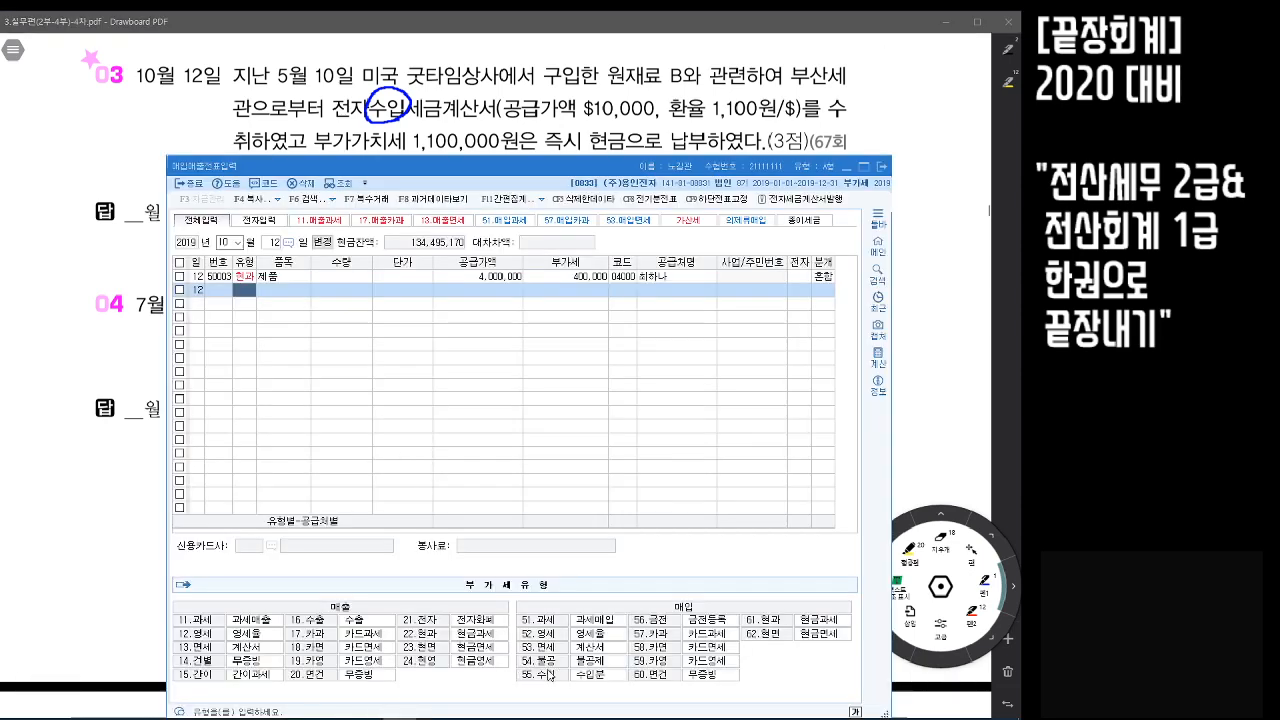
{"action": "type", "text": "55"}
{"action": "key", "text": "Return"}
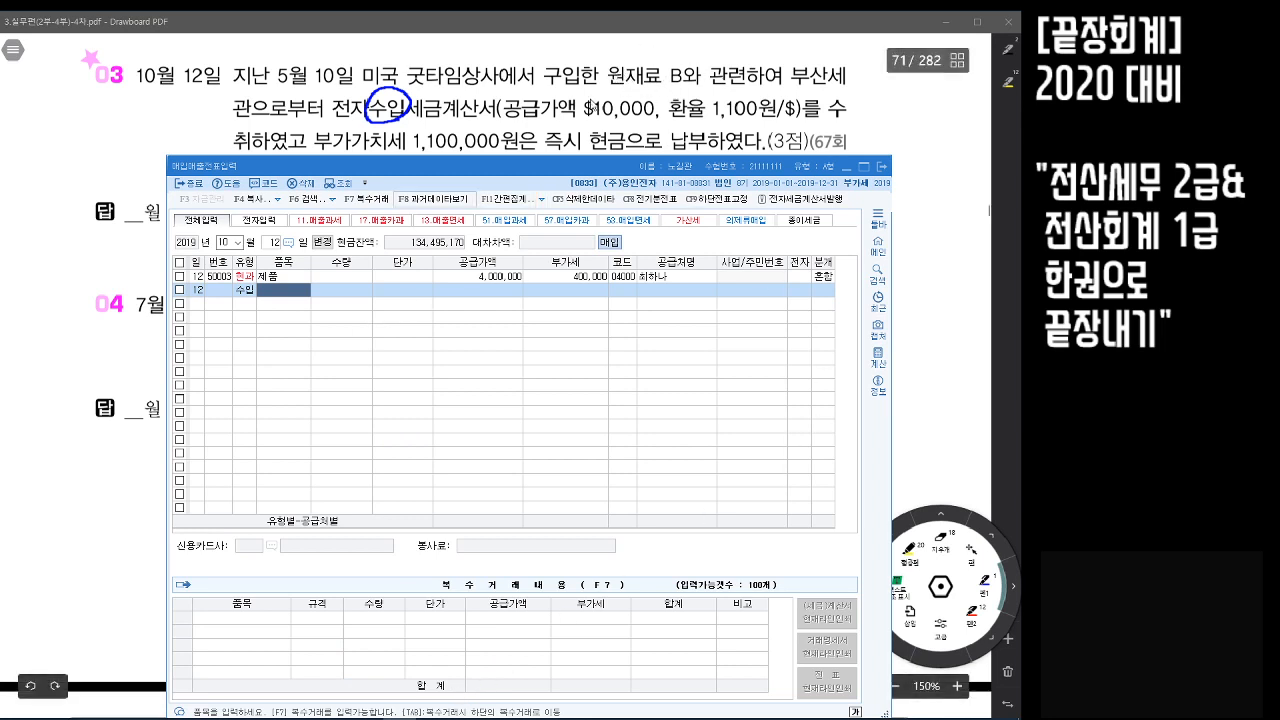
Circle 원재료 B in the exercise text and enter 원재료B as the new voucher line's item
{"action": "left_click", "coordinate": [620, 96]}
{"action": "mouse_move", "coordinate": [620, 96]}
{"action": "left_mouse_down"}
{"action": "mouse_move", "coordinate": [682, 52]}
{"action": "mouse_move", "coordinate": [624, 102]}
{"action": "left_mouse_up"}
{"action": "key", "text": "alt+Tab"}
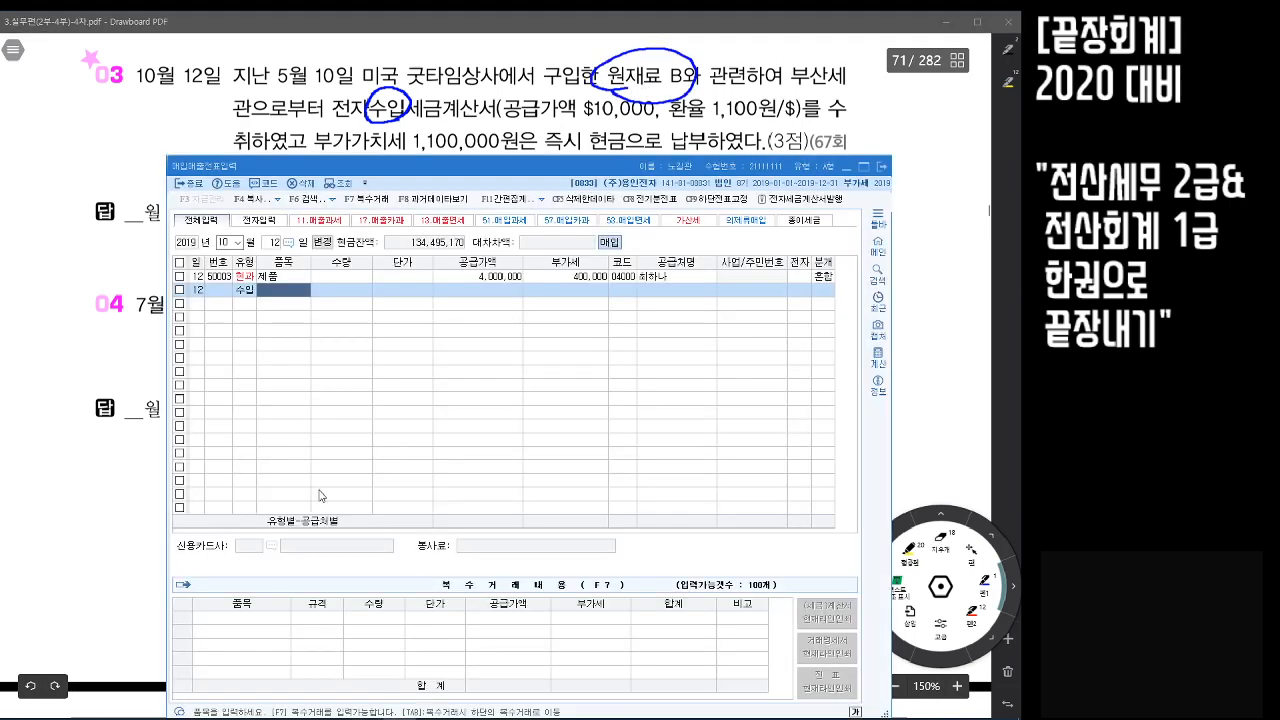
{"action": "type", "text": "원"}
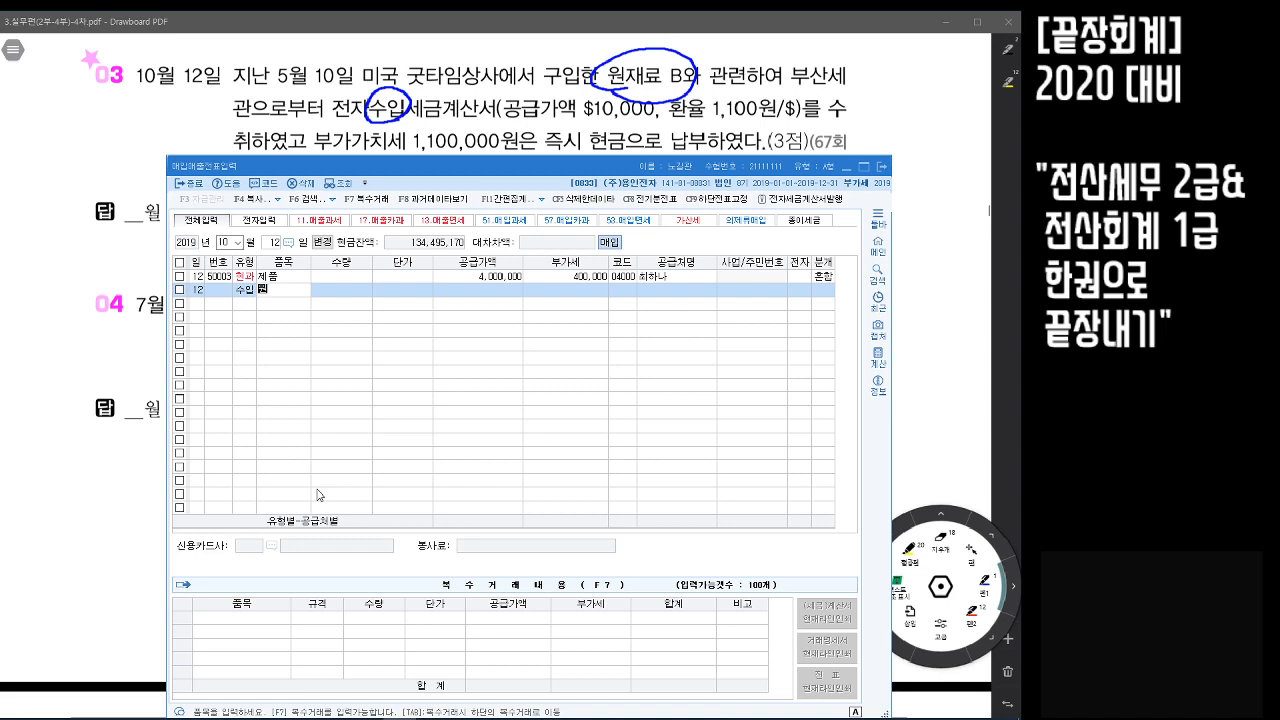
{"action": "type", "text": "재료B"}
{"action": "key", "text": "Return"}
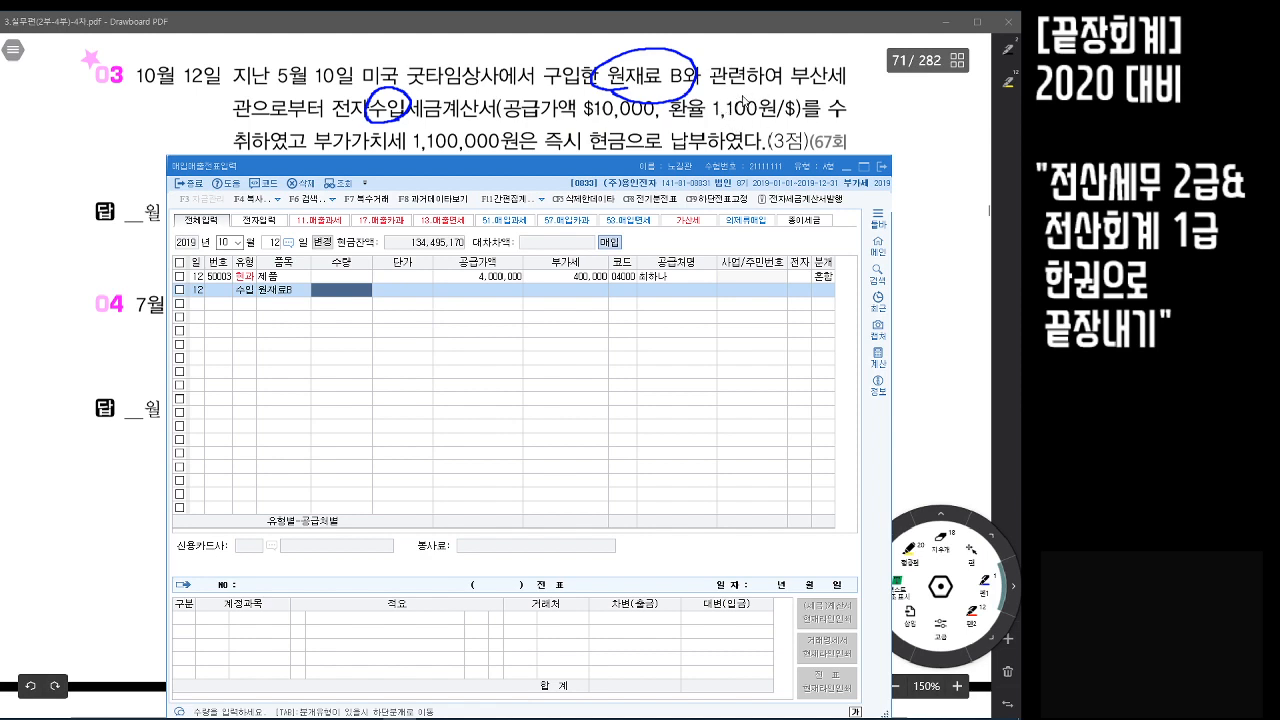
Enter quantity 10,000 and unit price 1,100 for 원재료B so the supply value is calculated as 11,000,000
{"action": "left_click", "coordinate": [477, 293]}
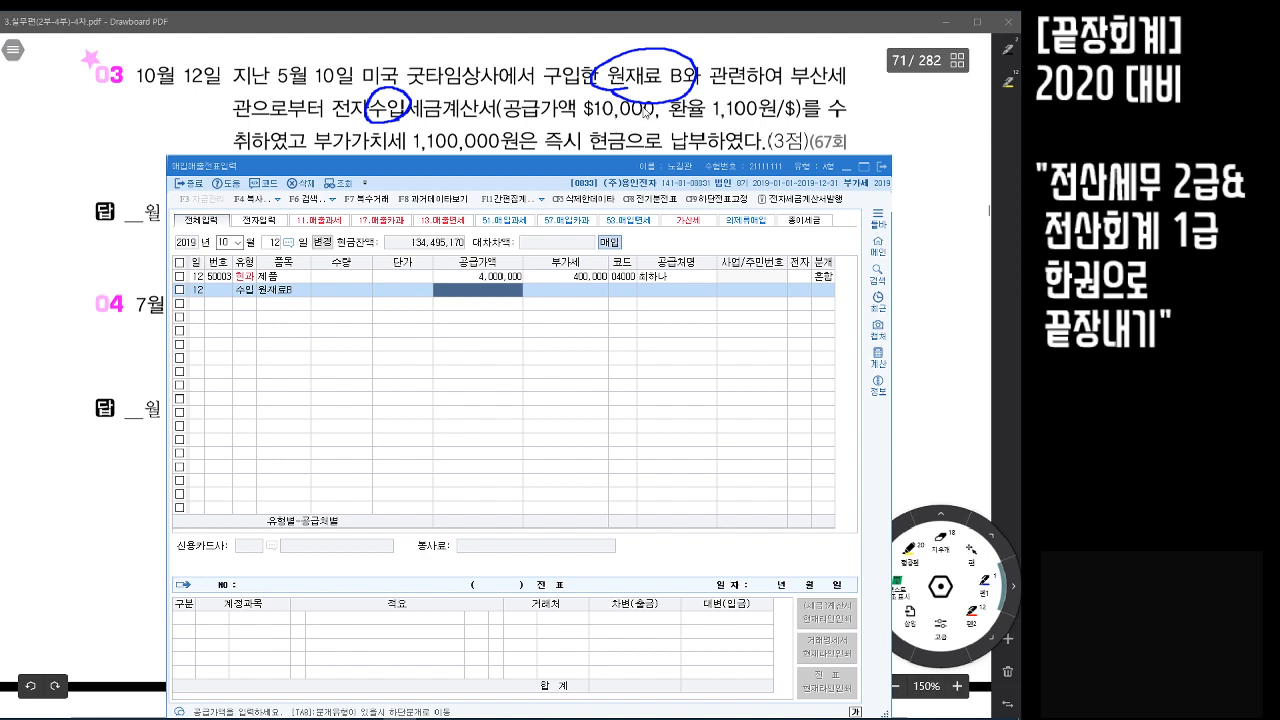
{"action": "left_click", "coordinate": [345, 290]}
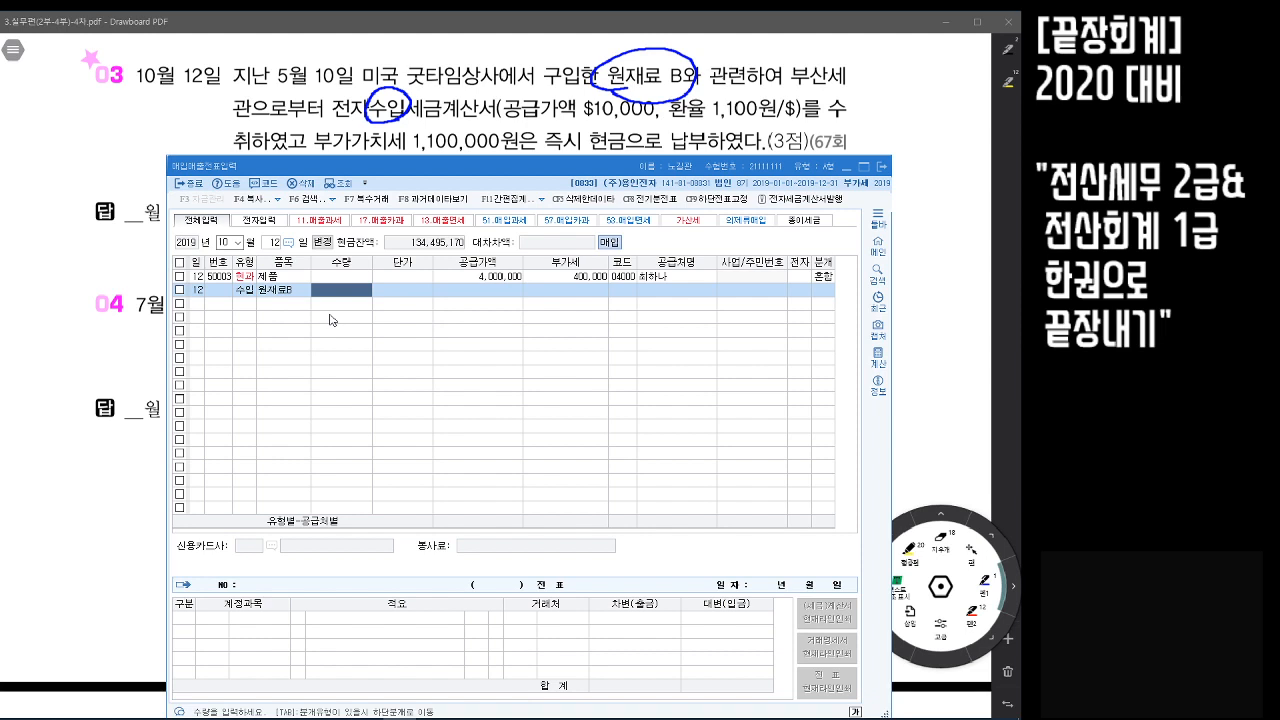
{"action": "type", "text": "10,000"}
{"action": "key", "text": "Return"}
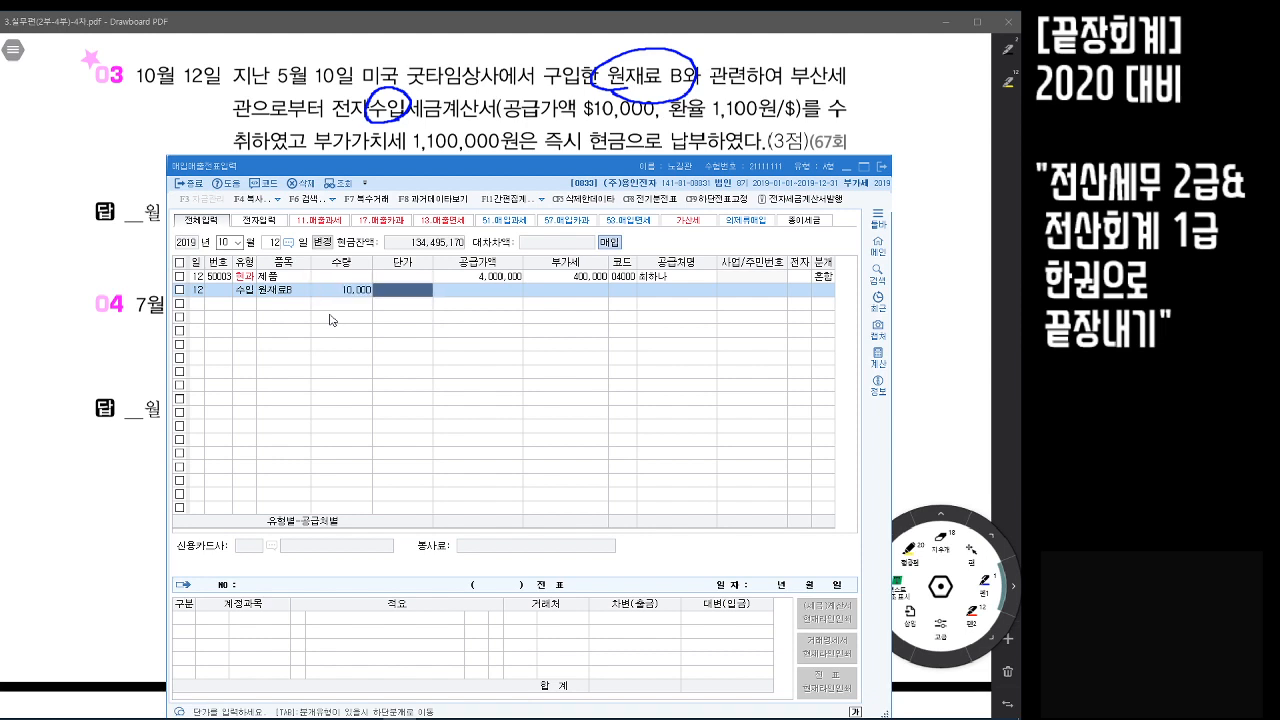
{"action": "type", "text": "1"}
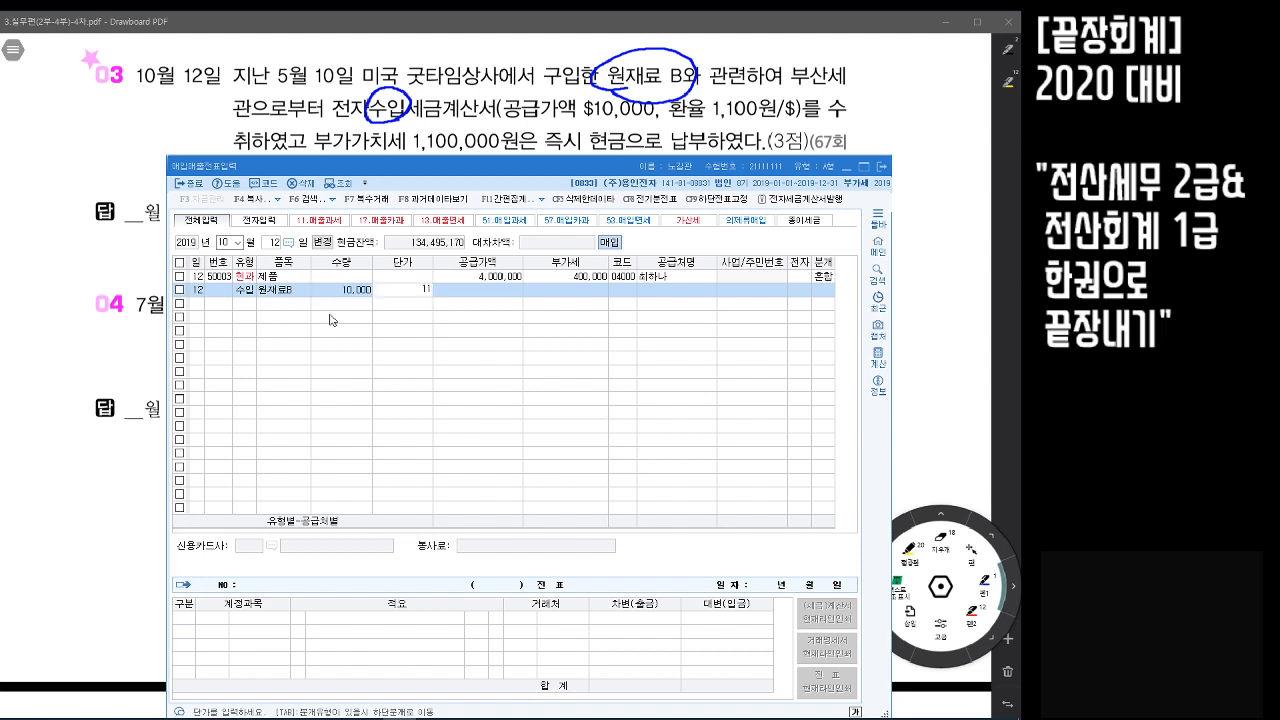
{"action": "type", "text": ",100"}
{"action": "key", "text": "Return"}
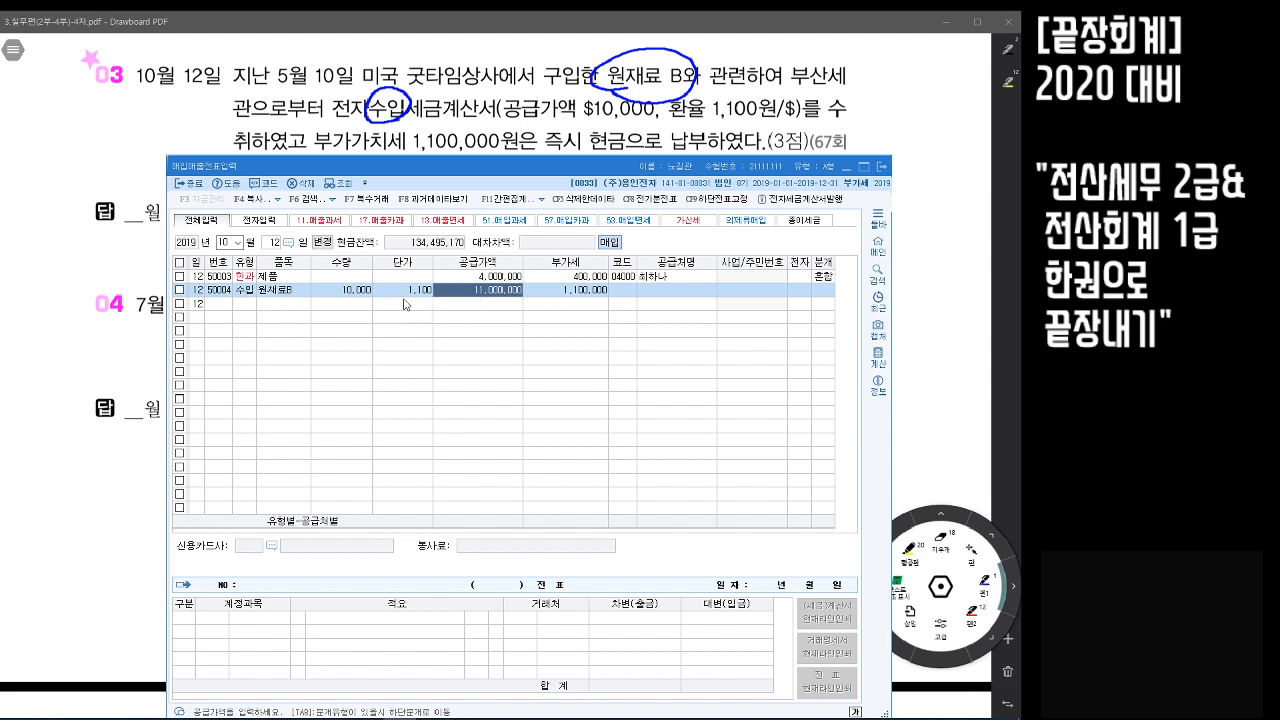
Clear the quantity and unit price of the 원재료B line by setting both to 0
{"action": "left_click", "coordinate": [357, 296]}
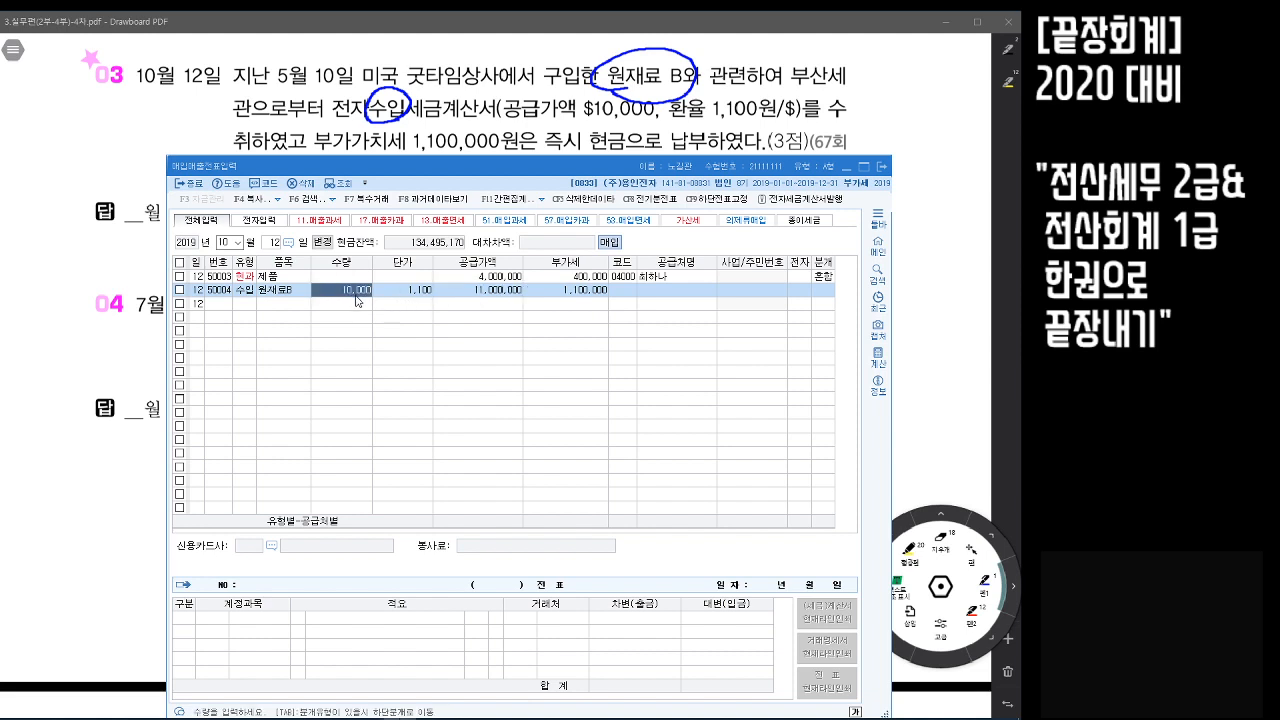
{"action": "type", "text": "0"}
{"action": "key", "text": "Return"}
{"action": "type", "text": "0"}
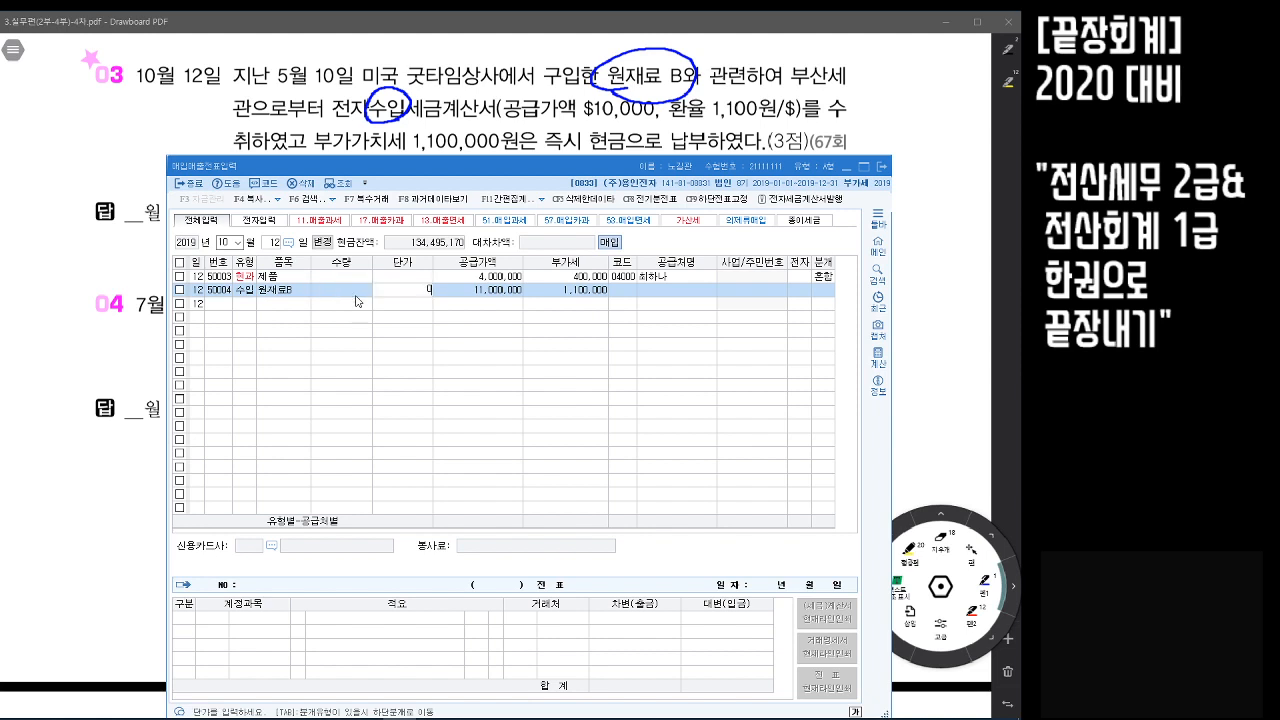
{"action": "key", "text": "Return"}
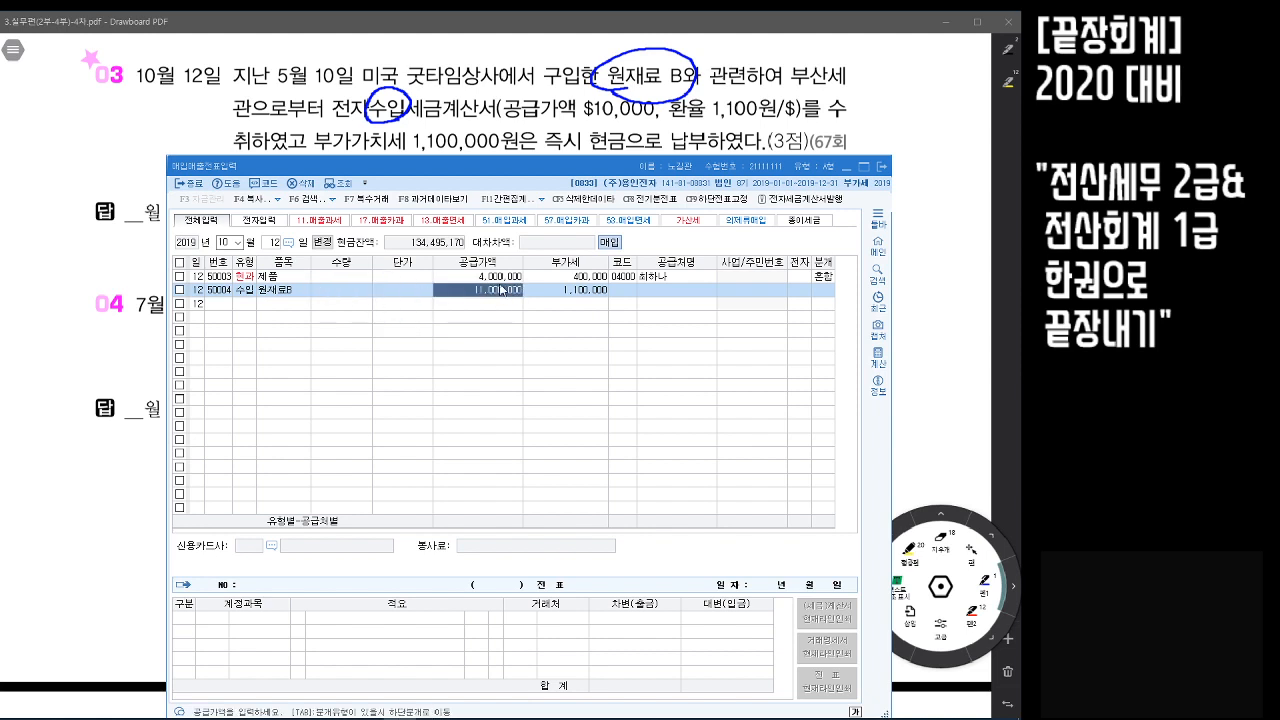
Look up and assign 부산세관 as the supplier of the 원재료B voucher line
{"action": "left_click", "coordinate": [566, 290]}
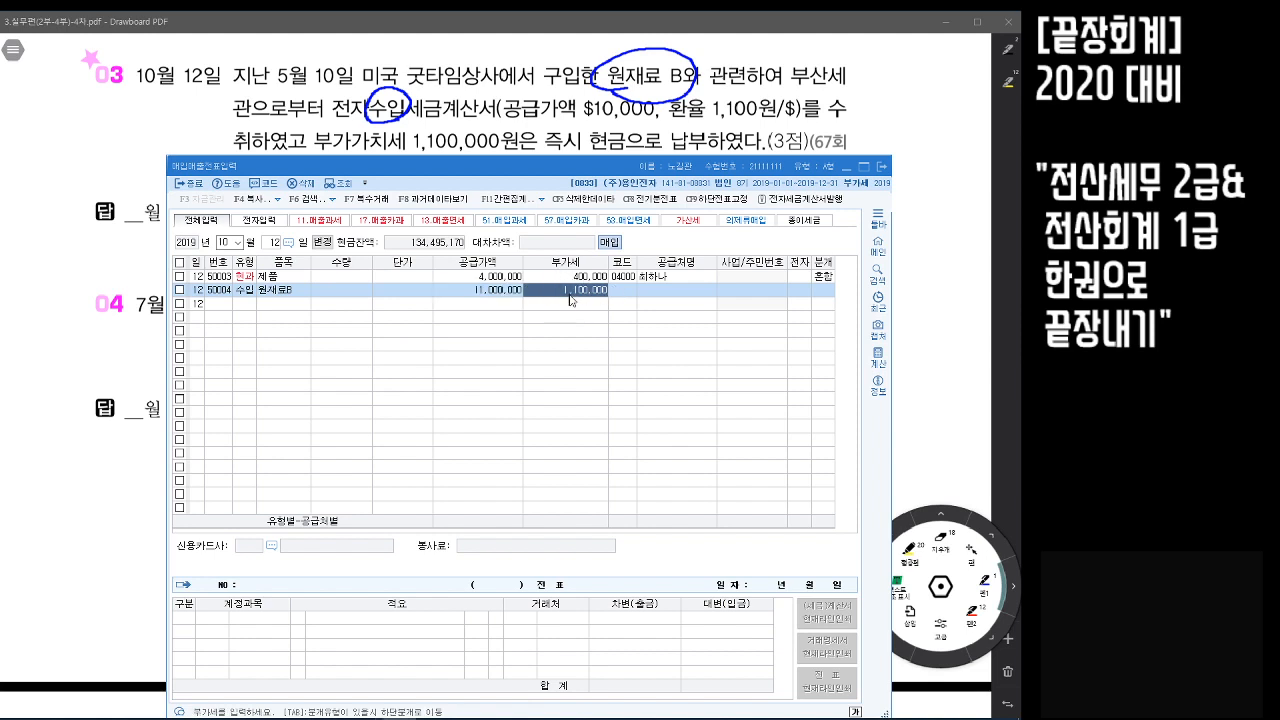
{"action": "left_click", "coordinate": [620, 293]}
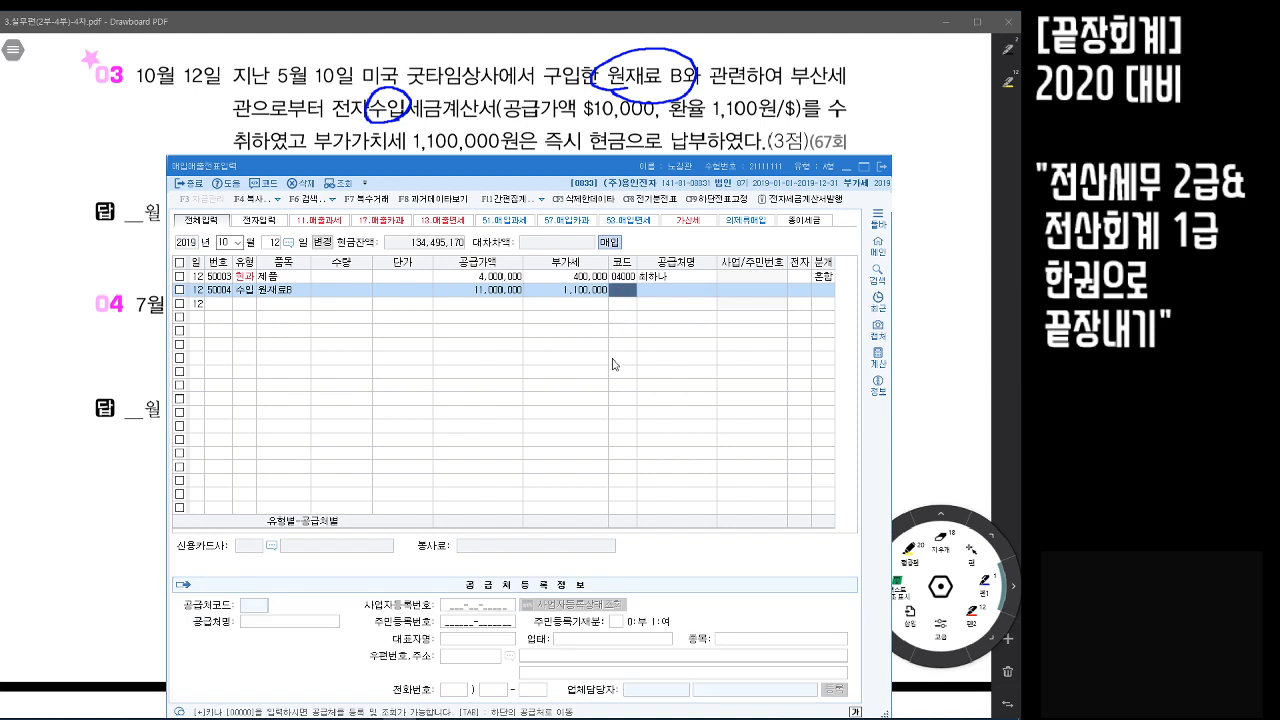
{"action": "type", "text": "부산세"}
{"action": "key", "text": "Return"}
{"action": "key", "text": "Return"}
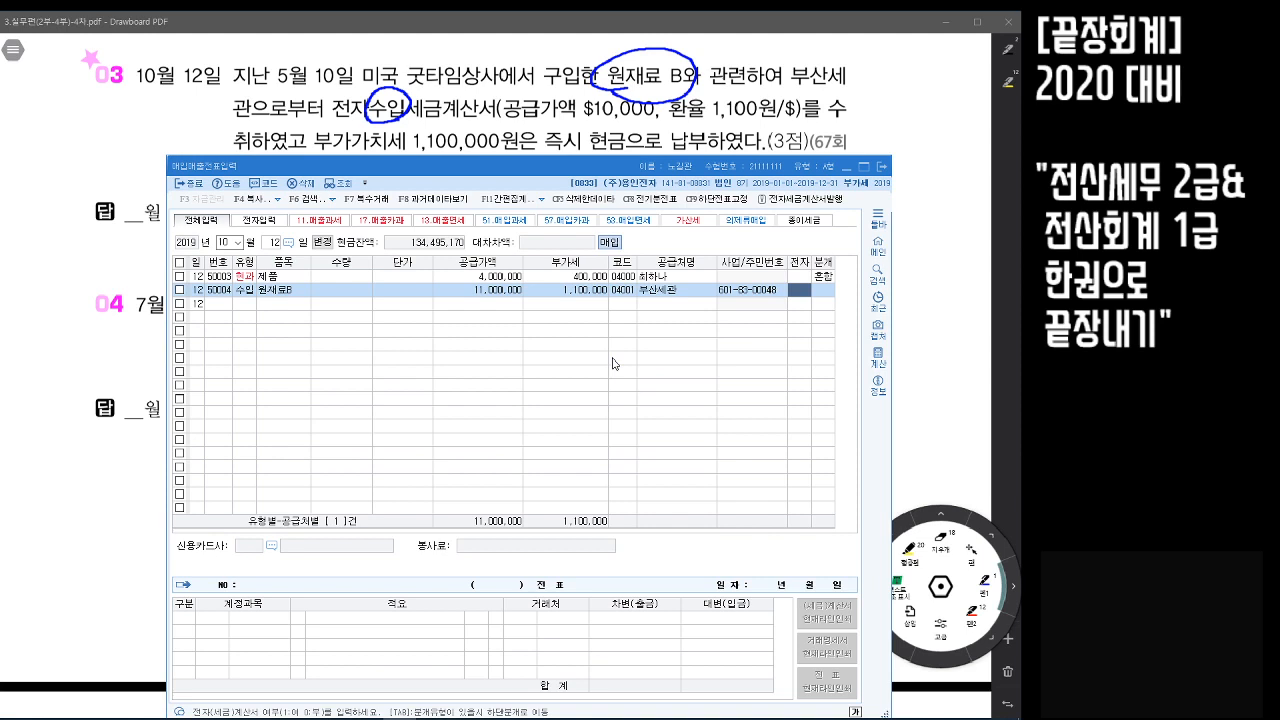
Mark the 원재료B invoice as electronic (여) and set its journal type to 혼합
{"action": "type", "text": "1"}
{"action": "key", "text": "Return"}
{"action": "type", "text": "3"}
{"action": "key", "text": "Return"}
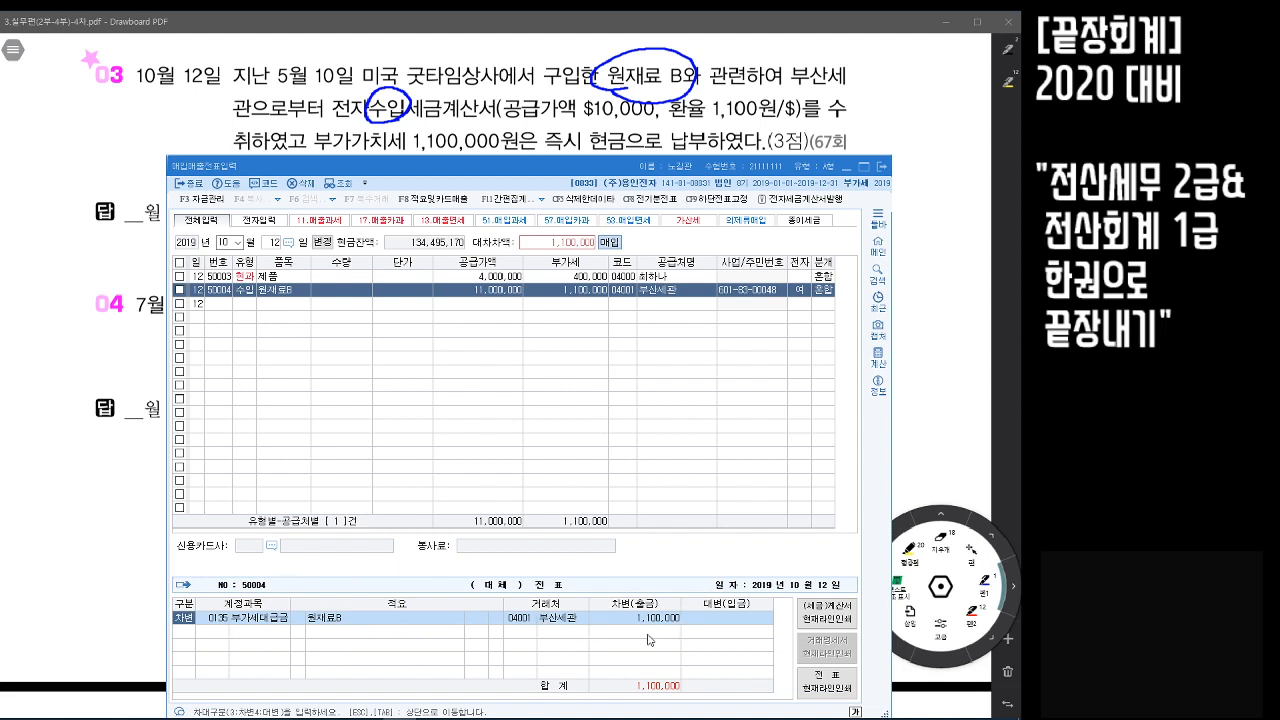
Add a credit (대변) line with account 현금 for 1,100,000 to the 원재료B voucher's journal entry
{"action": "left_click", "coordinate": [613, 617]}
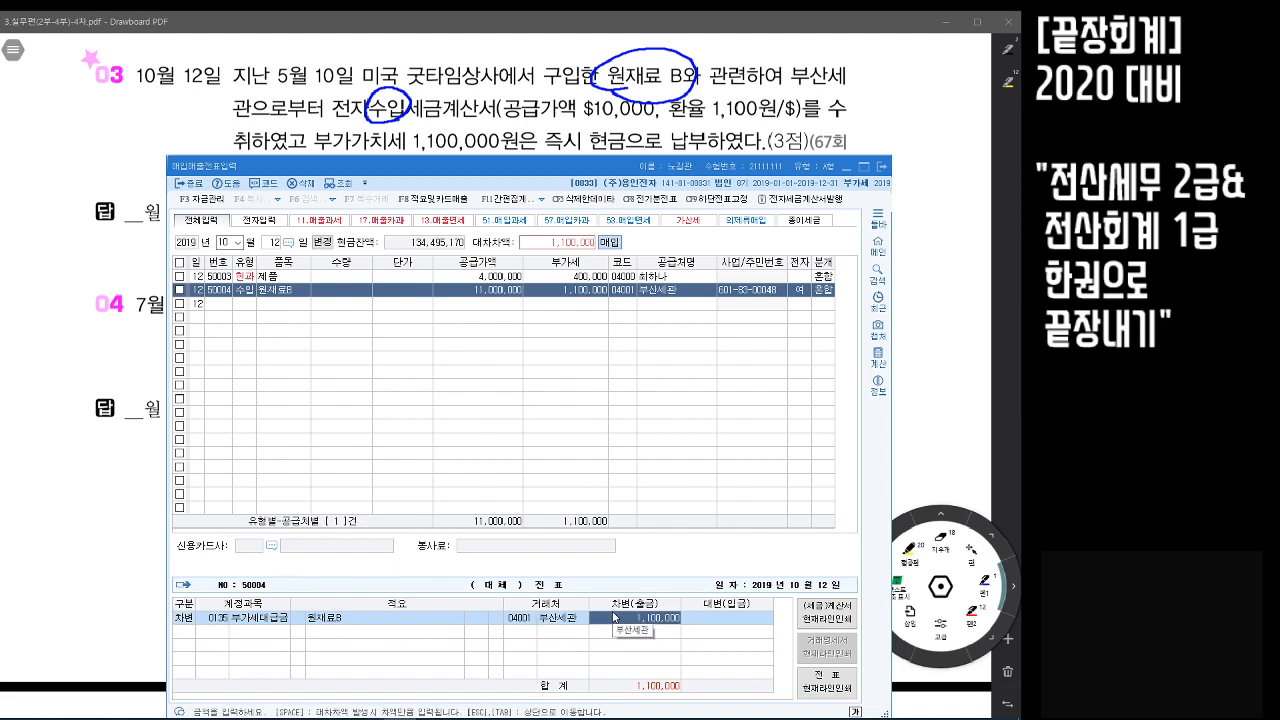
{"action": "key", "text": "Return"}
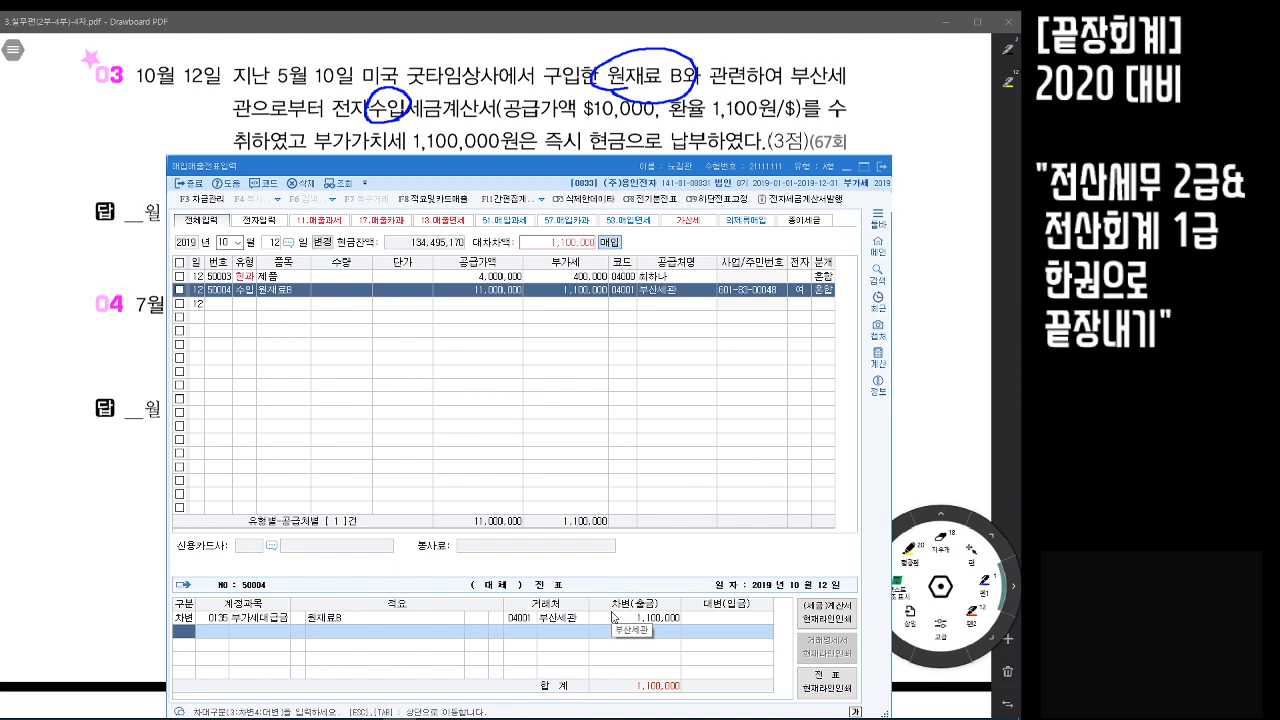
{"action": "type", "text": "4"}
{"action": "key", "text": "Return"}
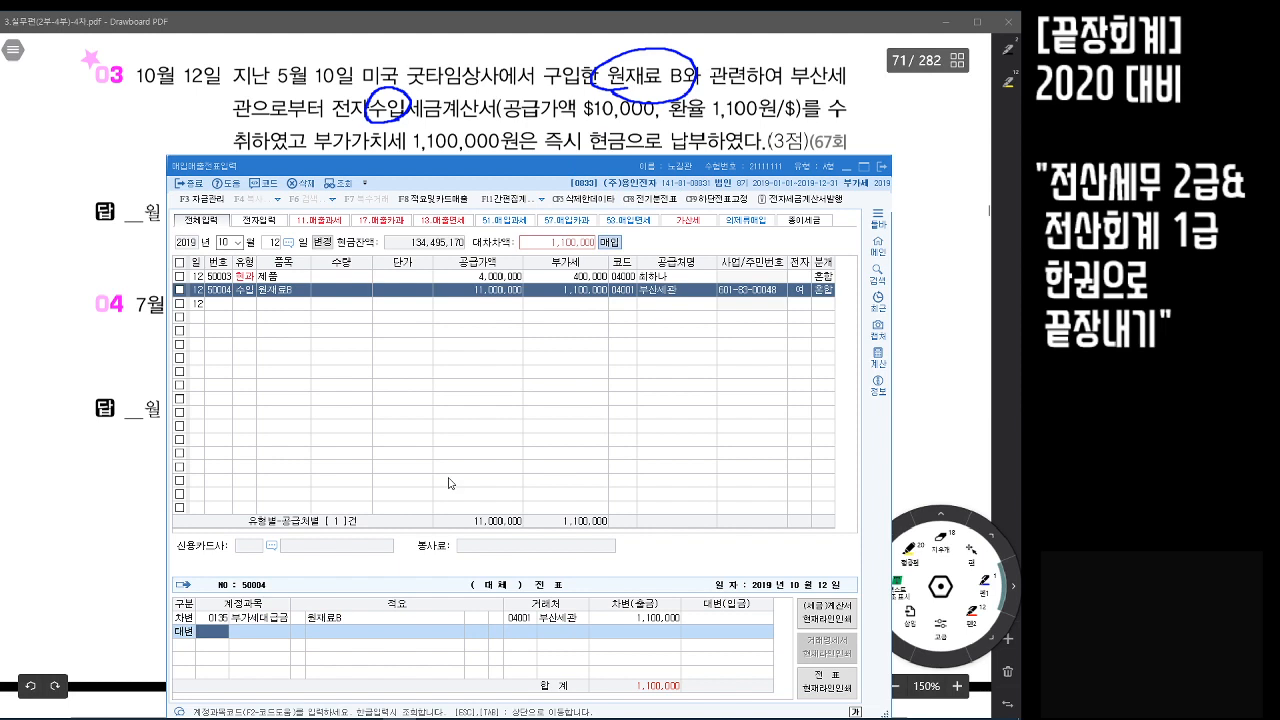
{"action": "type", "text": "현금"}
{"action": "key", "text": "Return"}
{"action": "key", "text": "Return"}
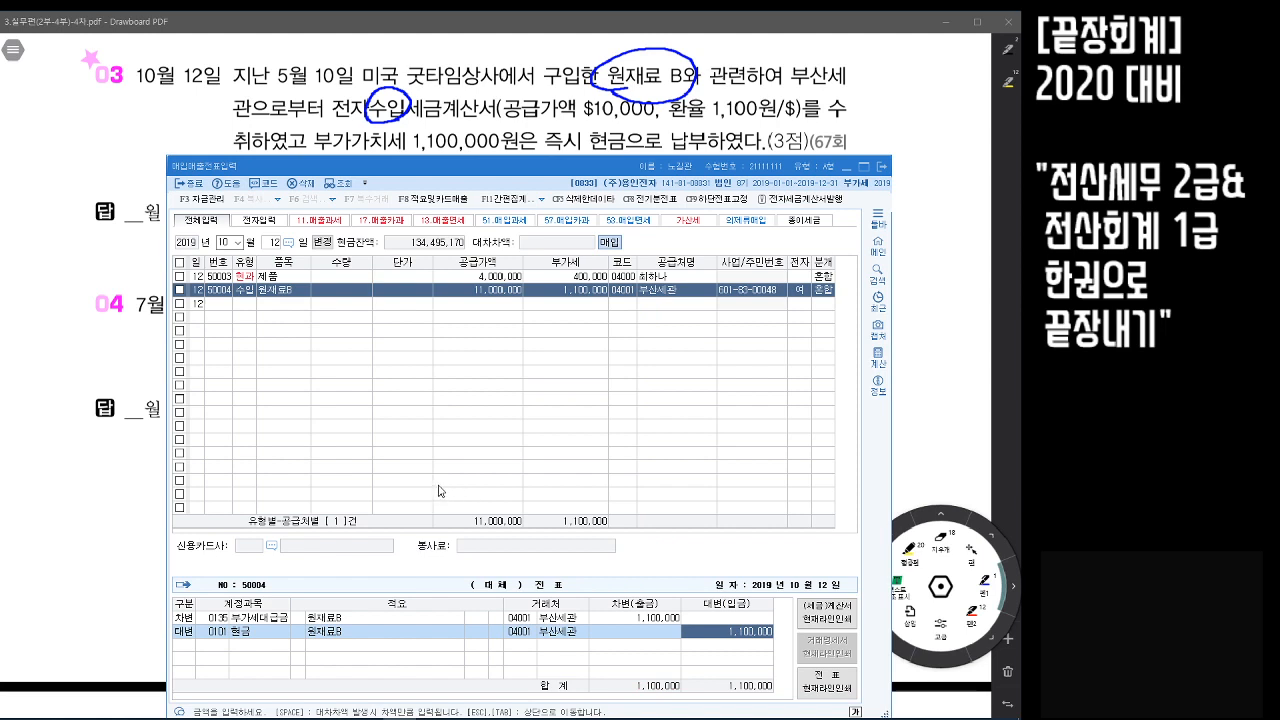
Switch back to the workbook PDF and go to page 304 with exercise 05 and the 57. 카과 section
{"action": "left_click", "coordinate": [918, 290]}
{"action": "scroll", "coordinate": [572, 410], "scroll_direction": "down", "scroll_amount": 3}
{"action": "scroll", "coordinate": [572, 410], "scroll_direction": "down", "scroll_amount": 5}
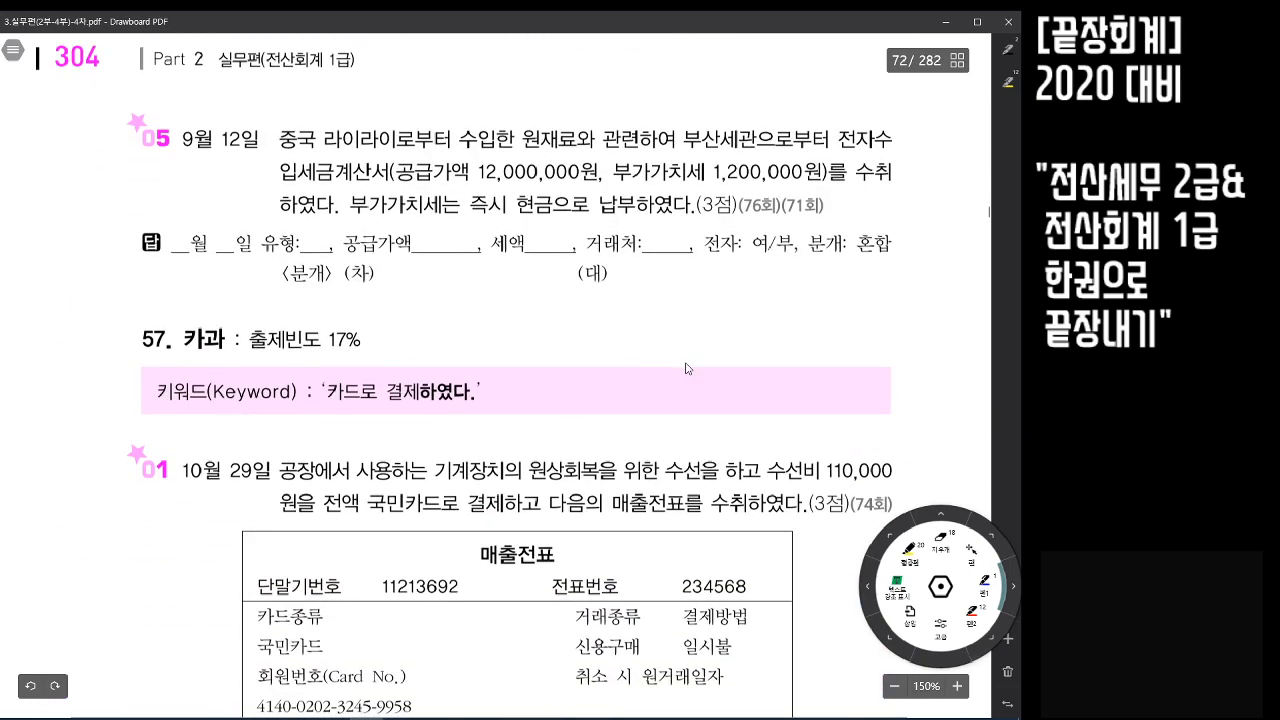
Look up and assign 부산세관 as the supplier of the September 12 원재료 import voucher line
{"action": "scroll", "coordinate": [686, 369], "scroll_direction": "down", "scroll_amount": 1}
{"action": "scroll", "coordinate": [680, 367], "scroll_direction": "down", "scroll_amount": 1}
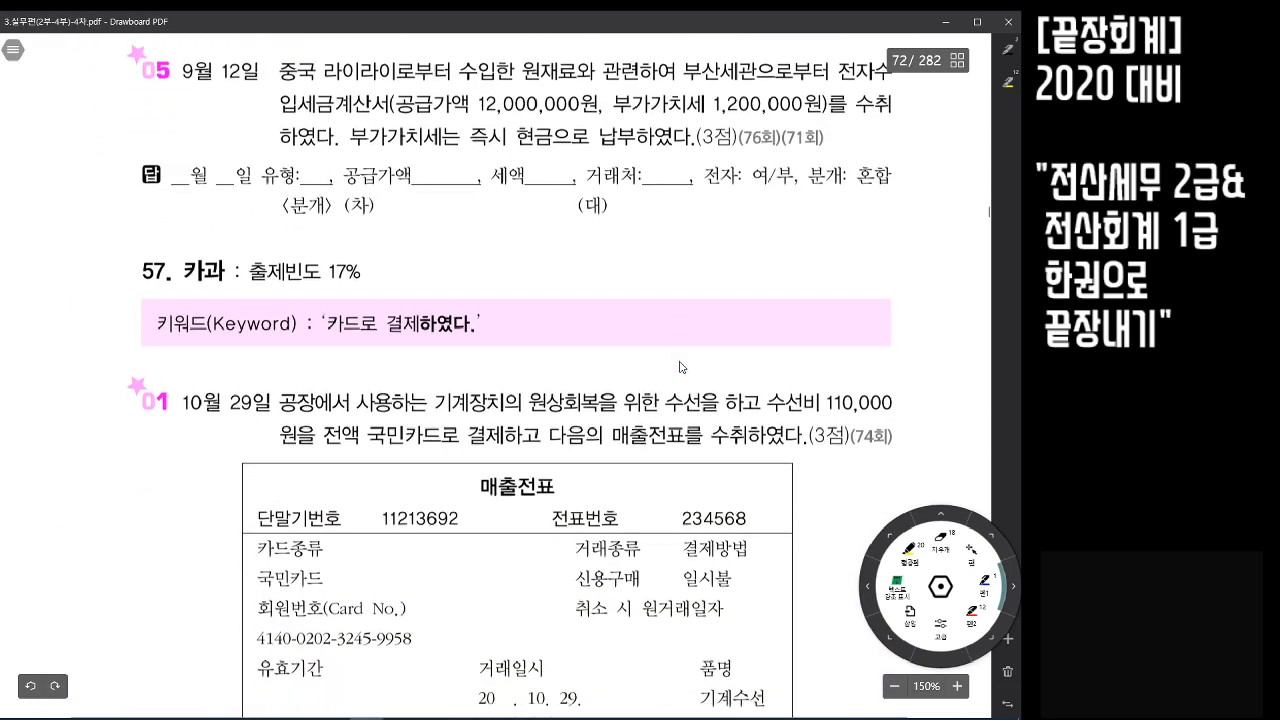
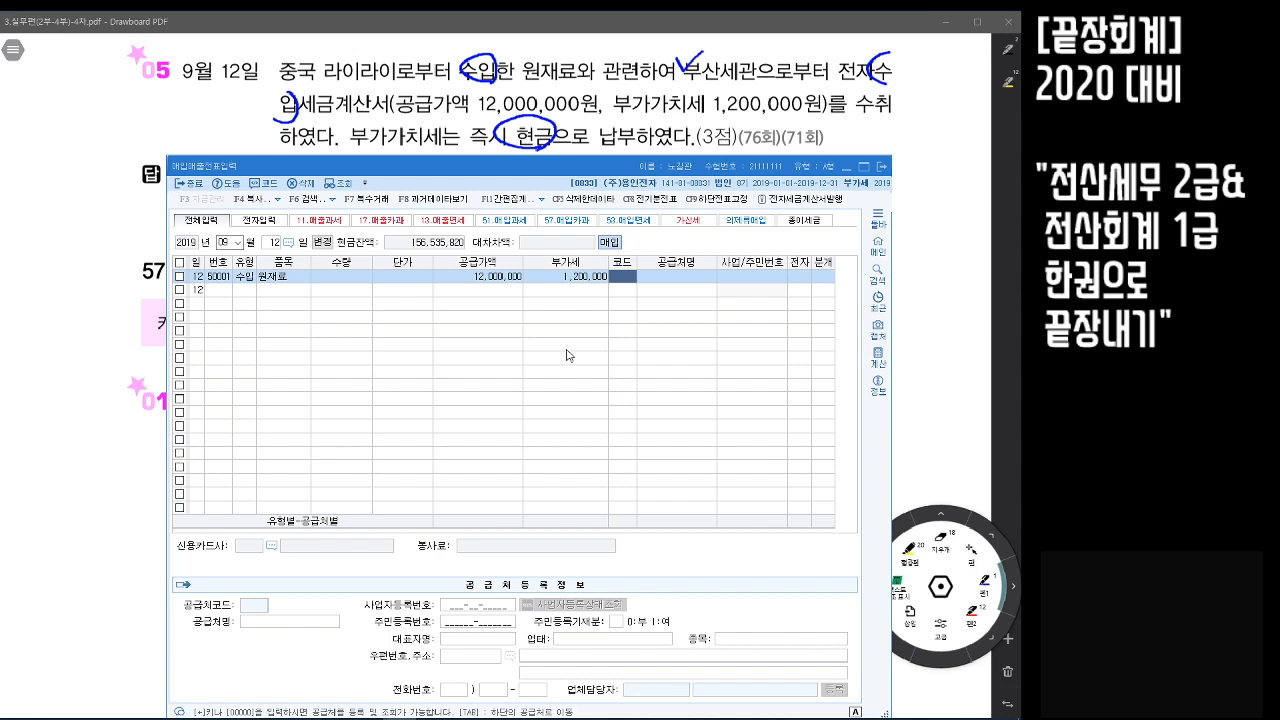
{"action": "type", "text": "부산세관"}
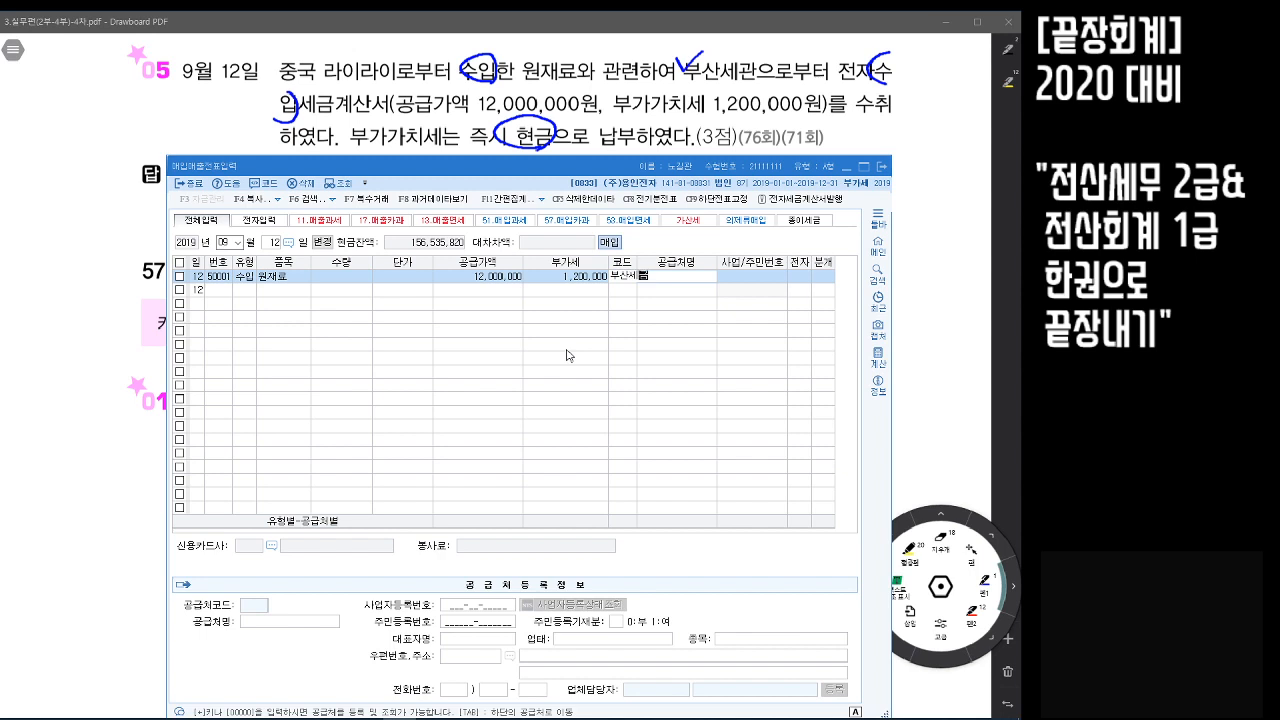
{"action": "key", "text": "Return"}
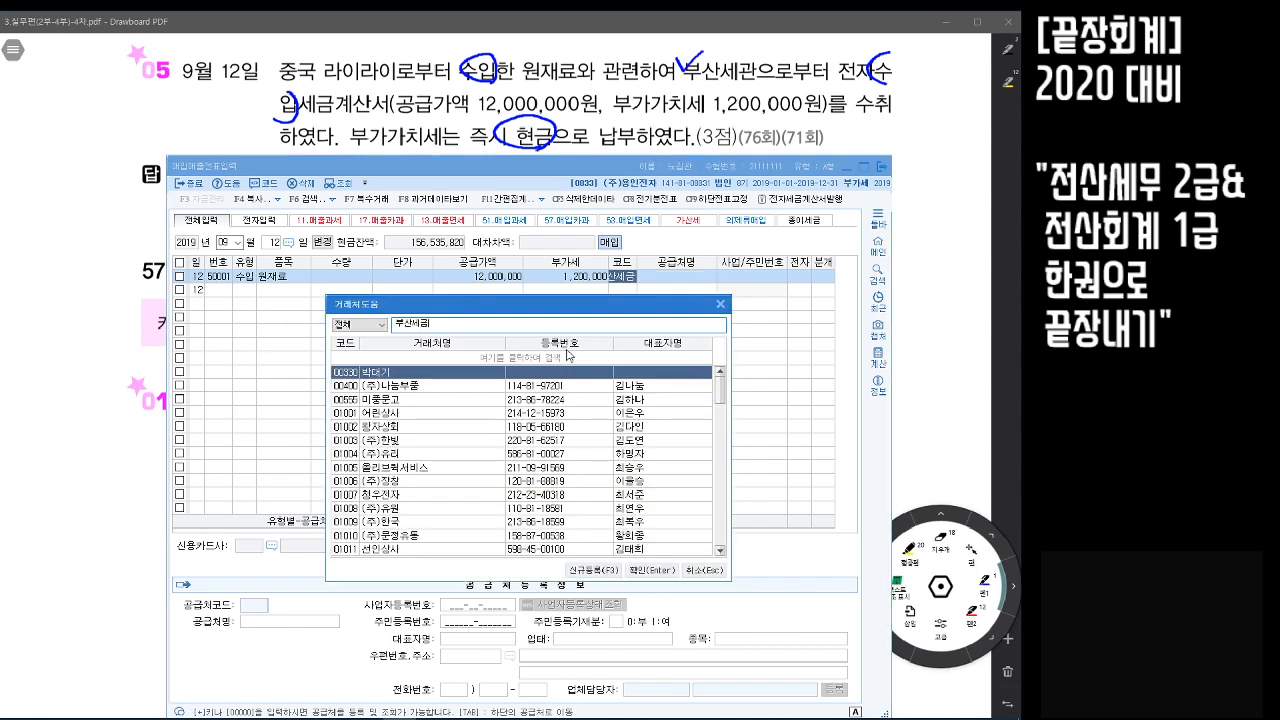
{"action": "key", "text": "BackSpace"}
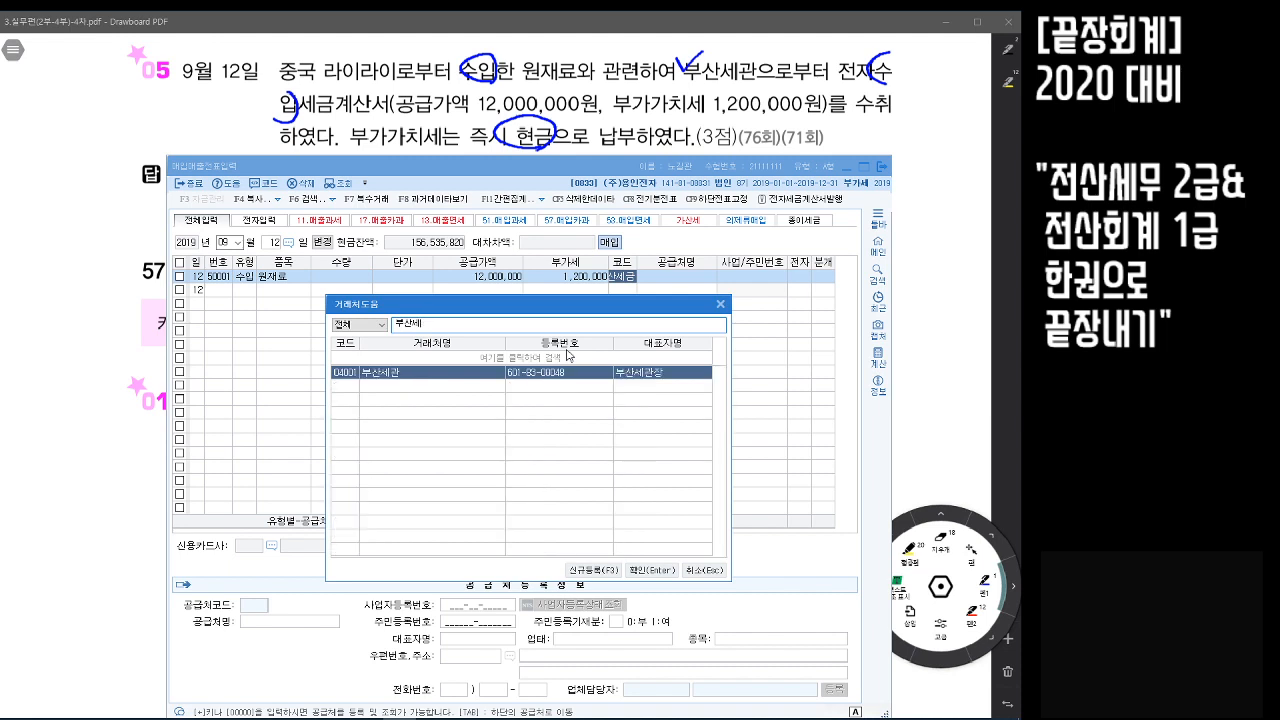
{"action": "key", "text": "Return"}
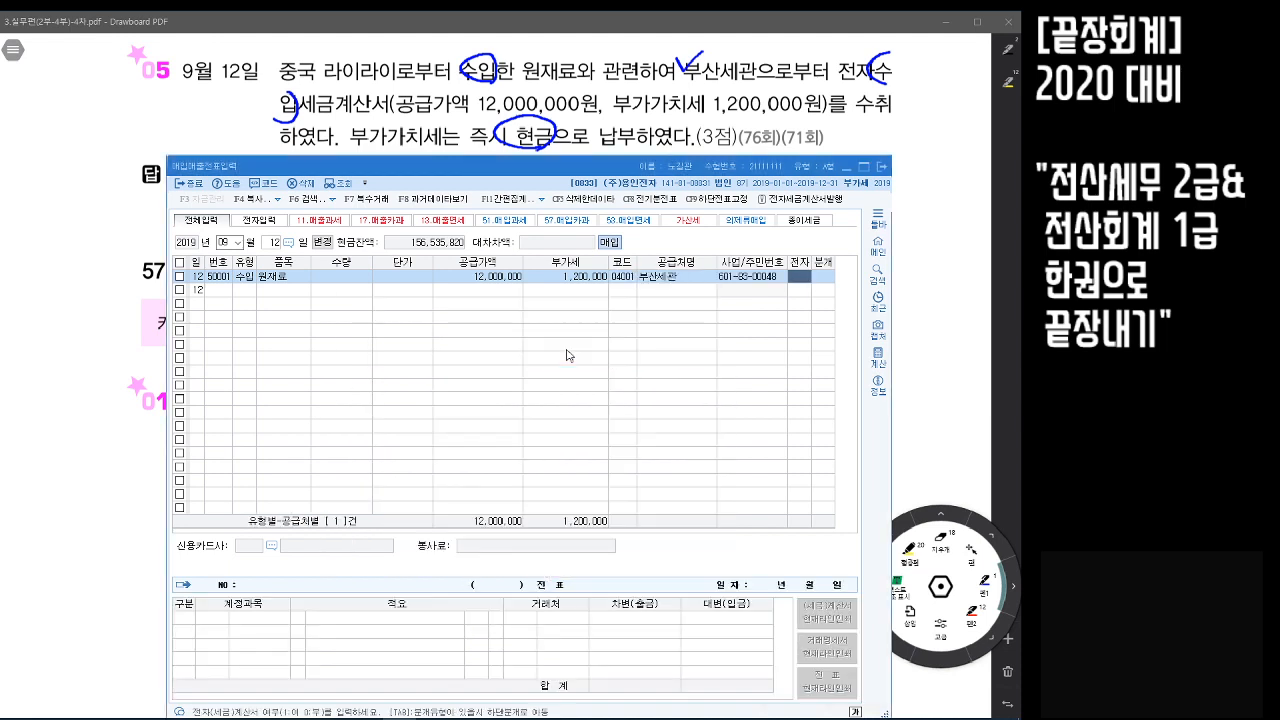
Mark the September 12 원재료 invoice as electronic (여) and set its journal type to 혼합
{"action": "key", "text": "1"}
{"action": "key", "text": "Return"}
{"action": "key", "text": "3"}
{"action": "key", "text": "Return"}
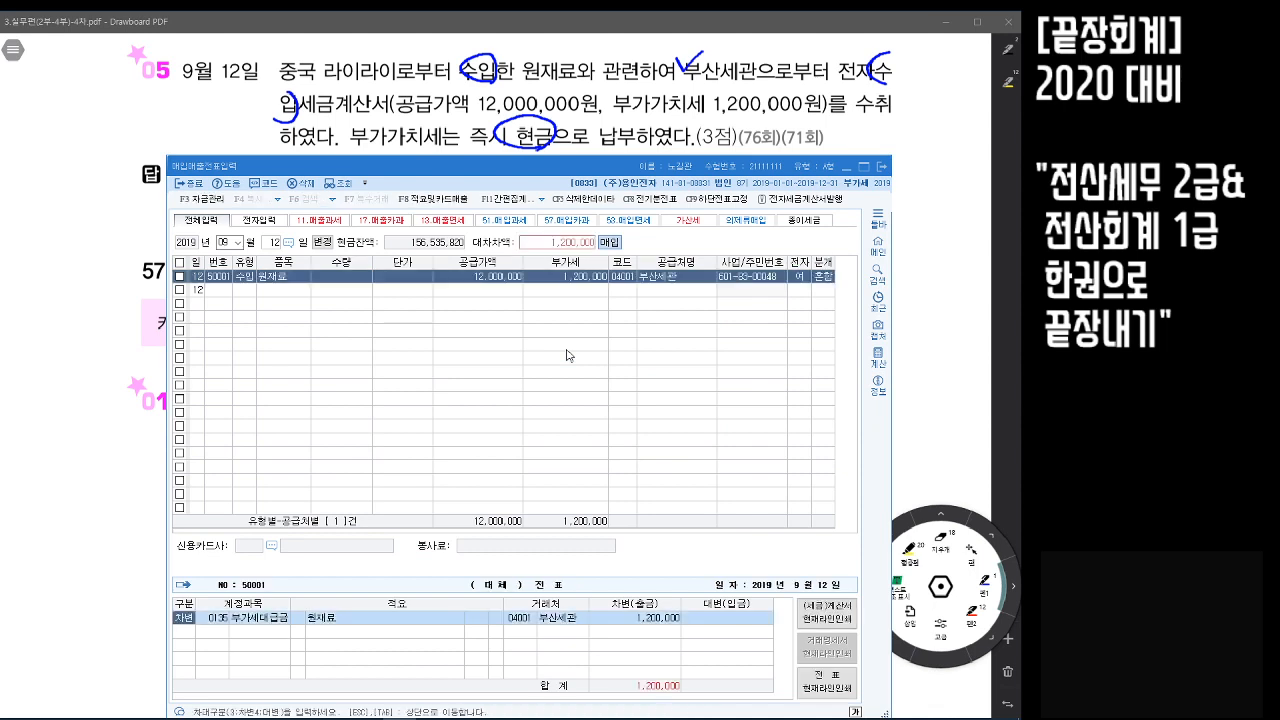
Add a credit (대변) line with account 현금 for 1,200,000 to the 원재료 voucher's journal entry
{"action": "key", "text": "Return"}
{"action": "key", "text": "Down"}
{"action": "key", "text": "4"}
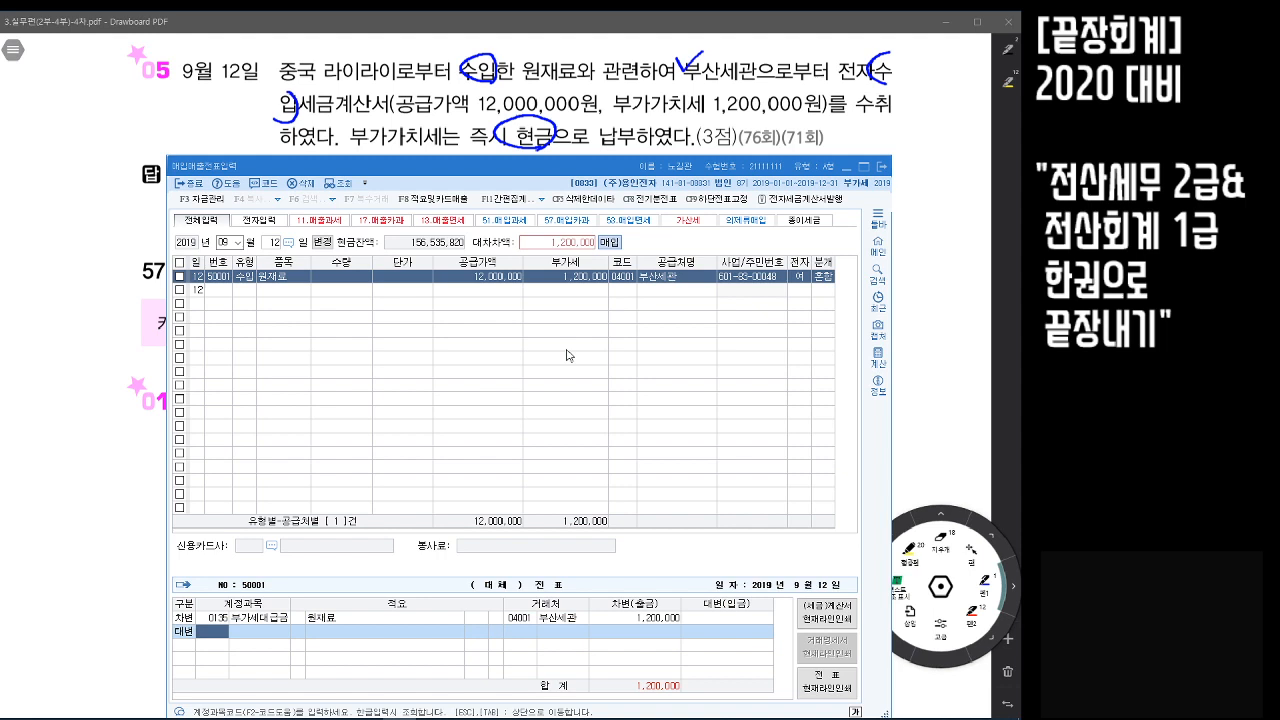
{"action": "type", "text": "현금"}
{"action": "key", "text": "Return"}
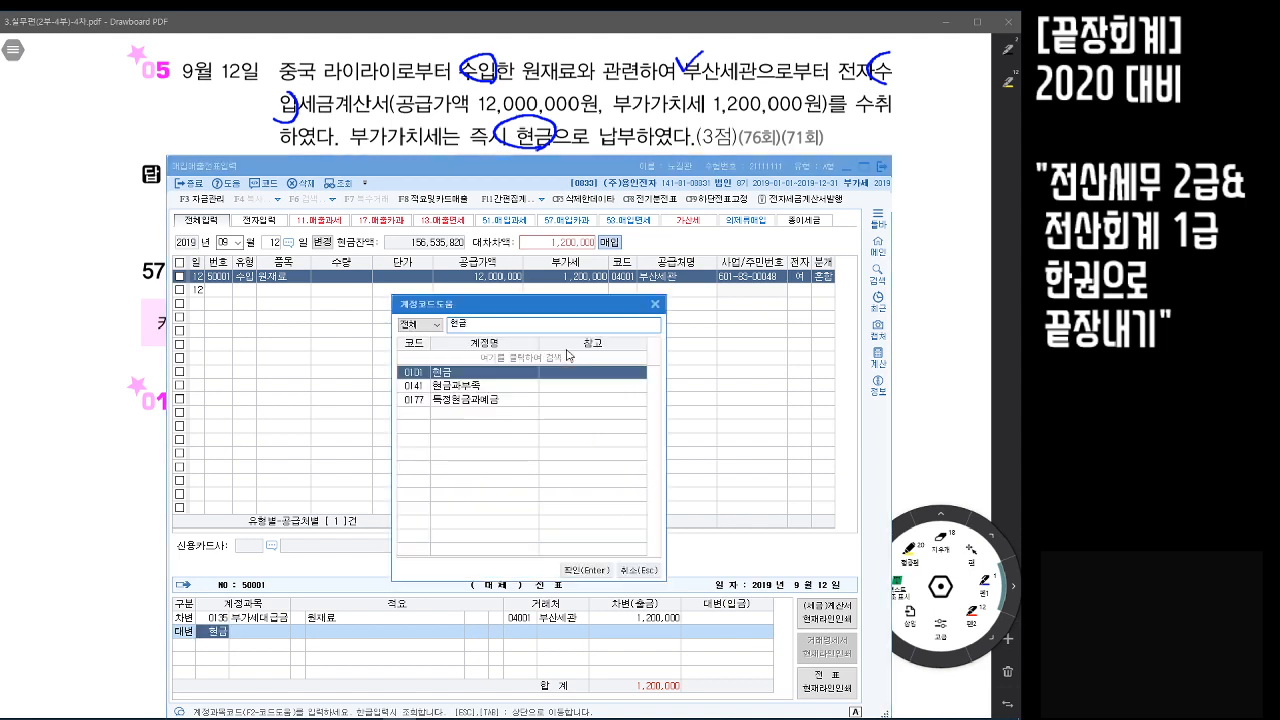
{"action": "key", "text": "Return"}
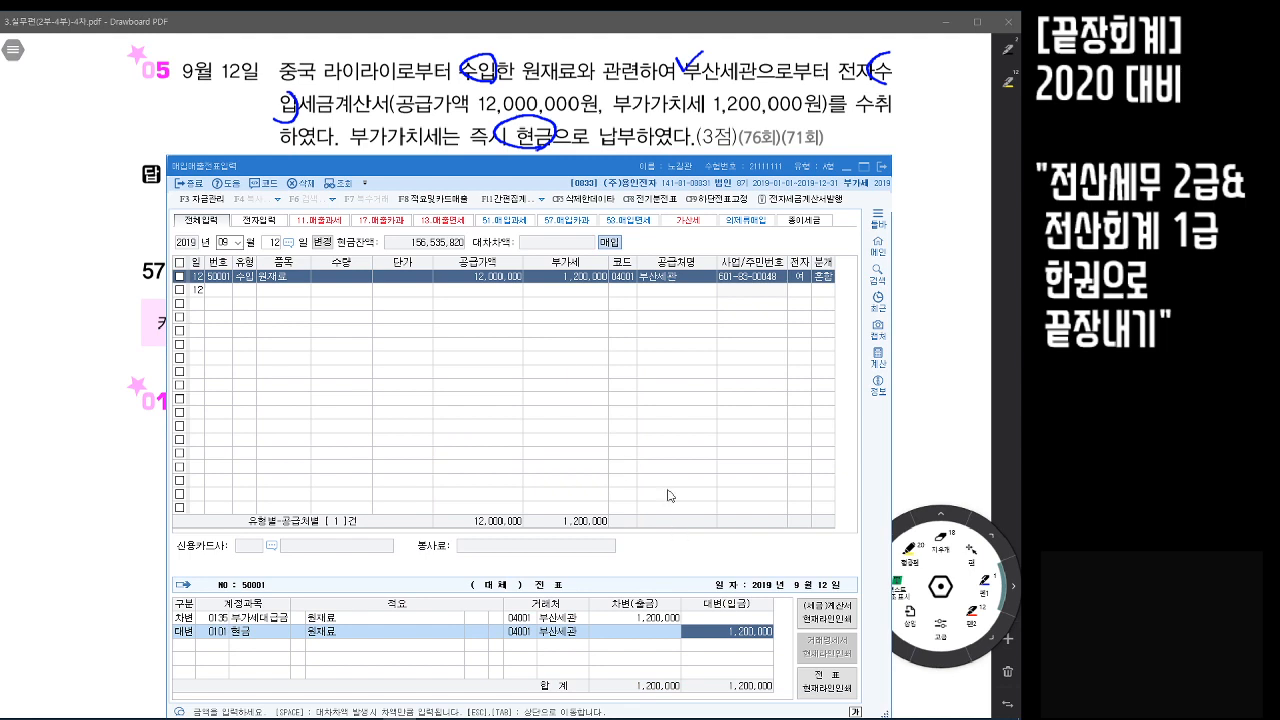
Switch back to the workbook PDF and circle 카드 in the keyword line of section 57. 카과
{"action": "left_click", "coordinate": [953, 203]}
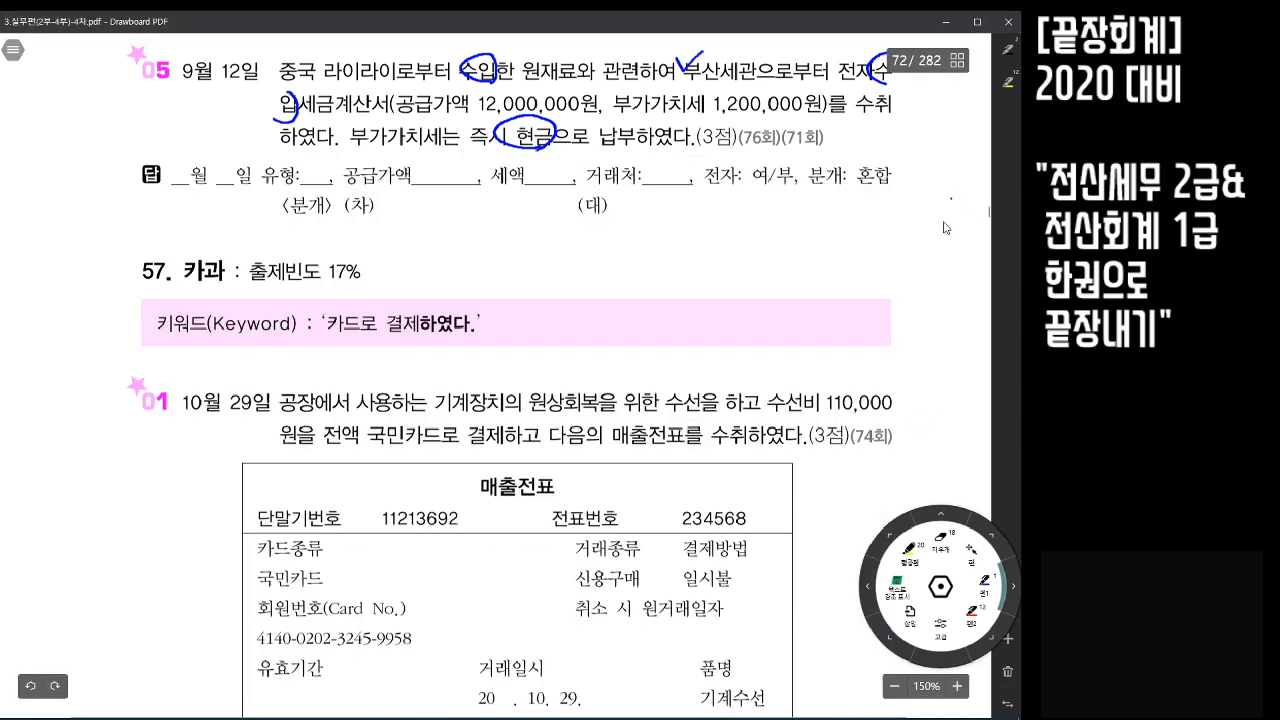
{"action": "scroll", "coordinate": [906, 344], "scroll_direction": "down", "scroll_amount": 4}
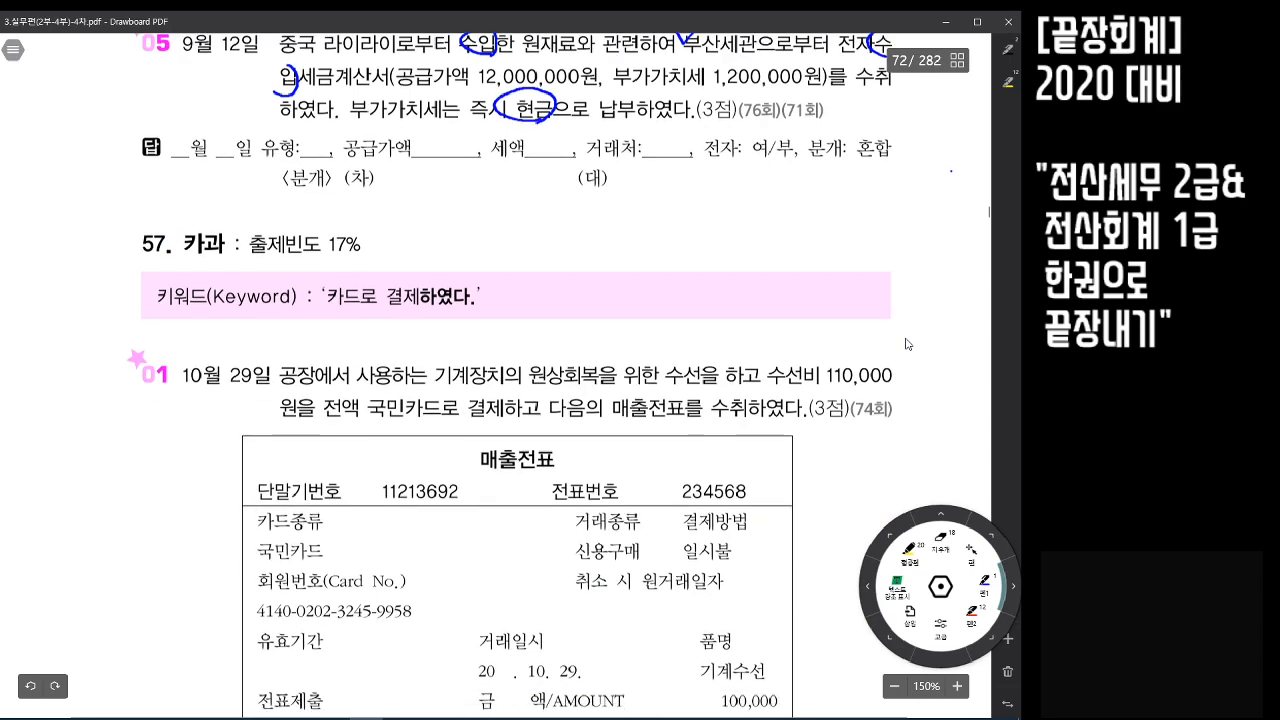
{"action": "scroll", "coordinate": [906, 344], "scroll_direction": "down", "scroll_amount": 1}
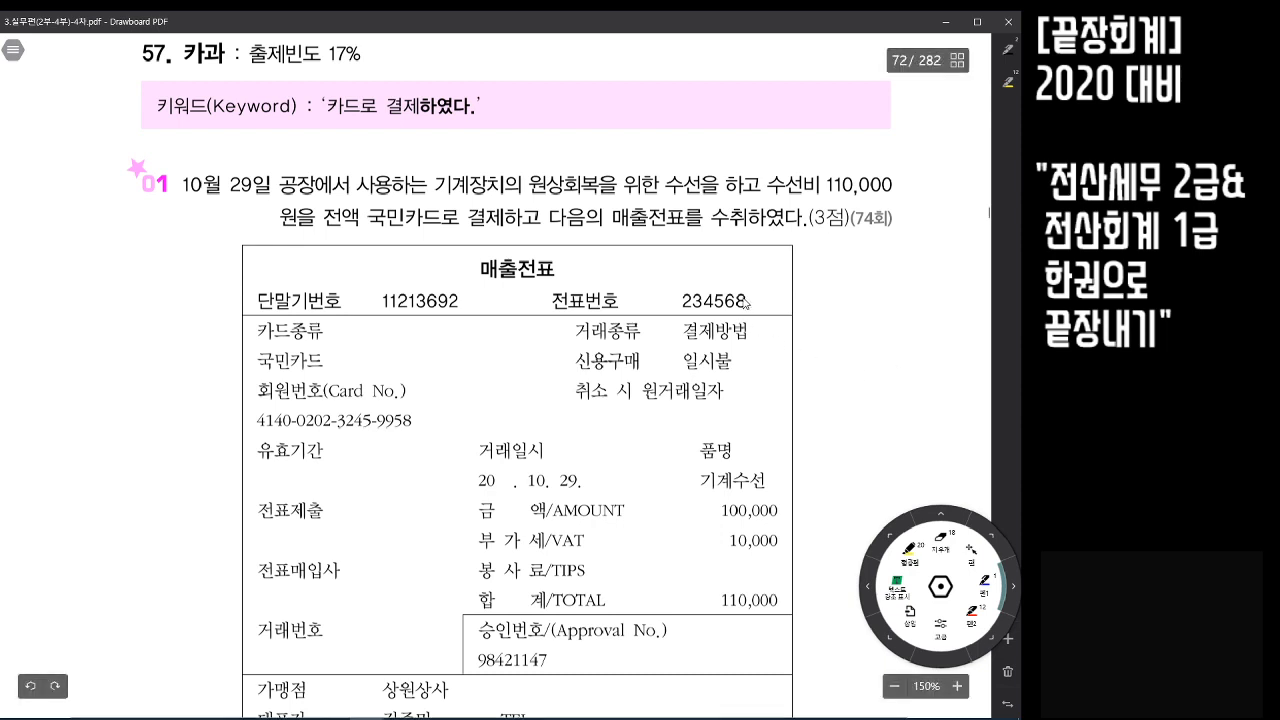
{"action": "mouse_move", "coordinate": [362, 117]}
{"action": "left_mouse_down"}
{"action": "mouse_move", "coordinate": [322, 98]}
{"action": "mouse_move", "coordinate": [360, 118]}
{"action": "left_mouse_up"}
In exercise 01 of 57. 카과, tick 공장, bracket 기계장치, circle 수선비 and mark 국민카드로 결제 with the pen
{"action": "scroll", "coordinate": [856, 323], "scroll_direction": "down", "scroll_amount": 1}
{"action": "scroll", "coordinate": [856, 323], "scroll_direction": "down", "scroll_amount": 2}
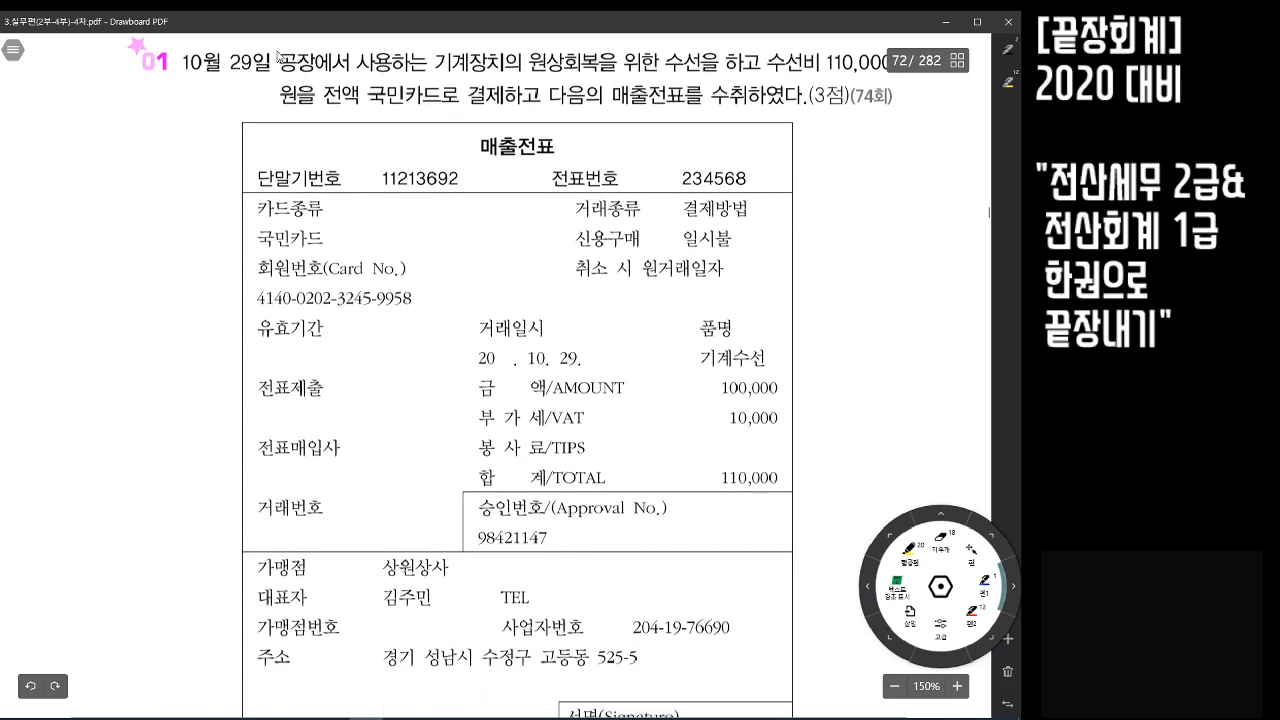
{"action": "left_click_drag", "start_coordinate": [277, 52], "coordinate": [297, 47]}
{"action": "mouse_move", "coordinate": [437, 52]}
{"action": "left_mouse_down"}
{"action": "mouse_move", "coordinate": [440, 75]}
{"action": "mouse_move", "coordinate": [502, 72]}
{"action": "left_mouse_up"}
{"action": "mouse_move", "coordinate": [805, 46]}
{"action": "left_mouse_down"}
{"action": "mouse_move", "coordinate": [806, 76]}
{"action": "mouse_move", "coordinate": [813, 48]}
{"action": "left_mouse_up"}
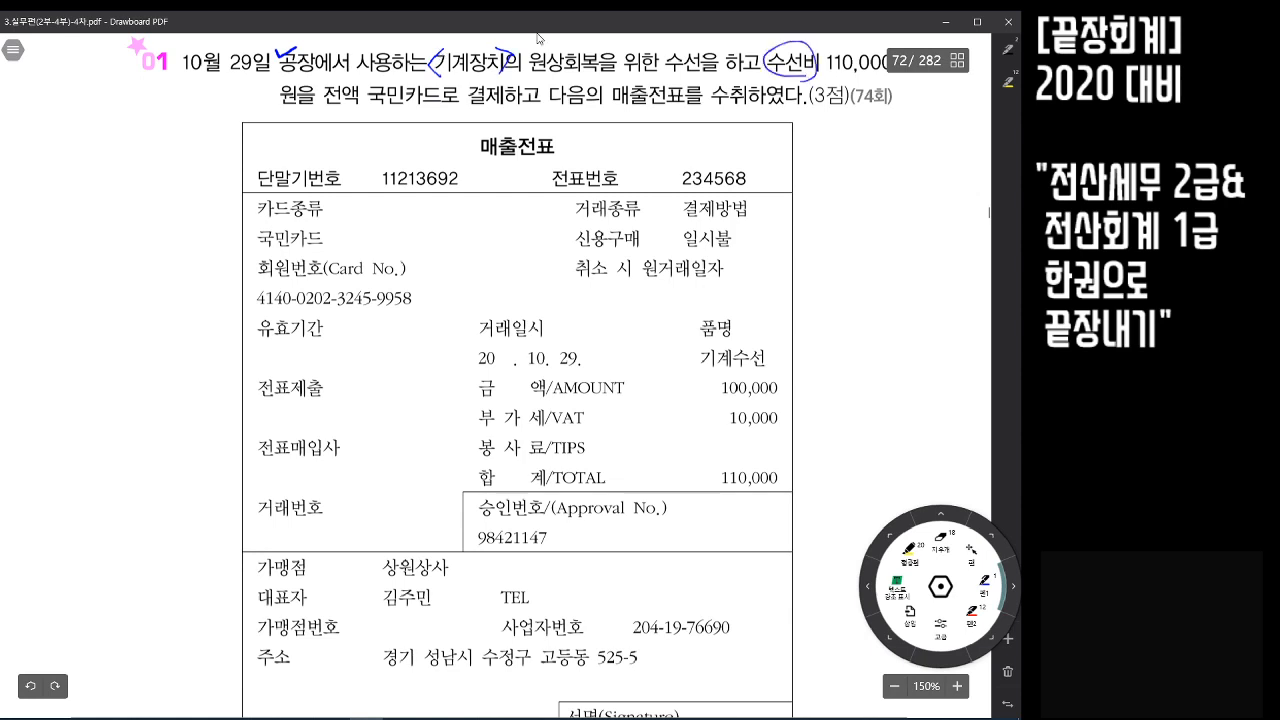
{"action": "mouse_move", "coordinate": [361, 80]}
{"action": "left_mouse_down"}
{"action": "mouse_move", "coordinate": [367, 95]}
{"action": "mouse_move", "coordinate": [383, 73]}
{"action": "mouse_move", "coordinate": [430, 104]}
{"action": "mouse_move", "coordinate": [495, 105]}
{"action": "left_mouse_up"}
At 100% zoom, underline 110,000 in exercise 01, circle the receipt's 110,000 total and box the merchant 상원상사
{"action": "left_click", "coordinate": [894, 686]}
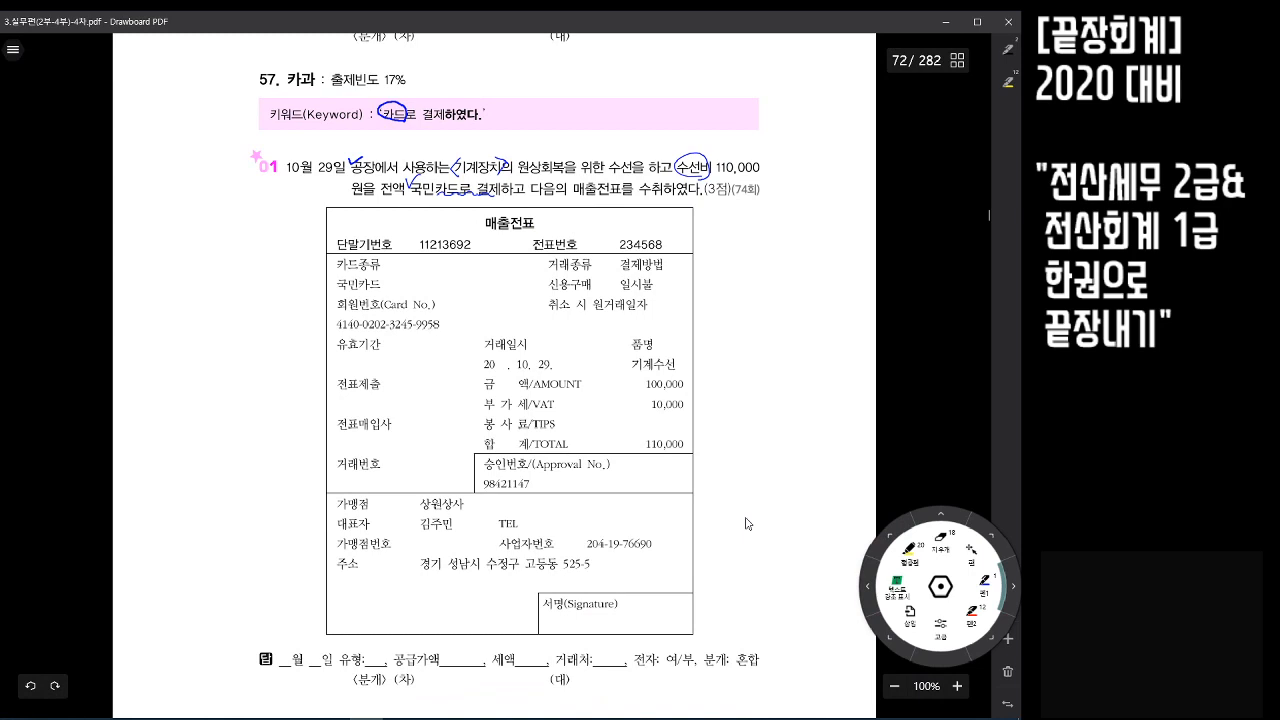
{"action": "left_click_drag", "start_coordinate": [716, 173], "coordinate": [748, 172]}
{"action": "mouse_move", "coordinate": [676, 424]}
{"action": "left_mouse_down"}
{"action": "mouse_move", "coordinate": [686, 432]}
{"action": "mouse_move", "coordinate": [660, 452]}
{"action": "left_mouse_up"}
{"action": "mouse_move", "coordinate": [417, 487]}
{"action": "left_mouse_down"}
{"action": "mouse_move", "coordinate": [419, 504]}
{"action": "mouse_move", "coordinate": [464, 510]}
{"action": "mouse_move", "coordinate": [466, 488]}
{"action": "mouse_move", "coordinate": [465, 512]}
{"action": "left_mouse_up"}
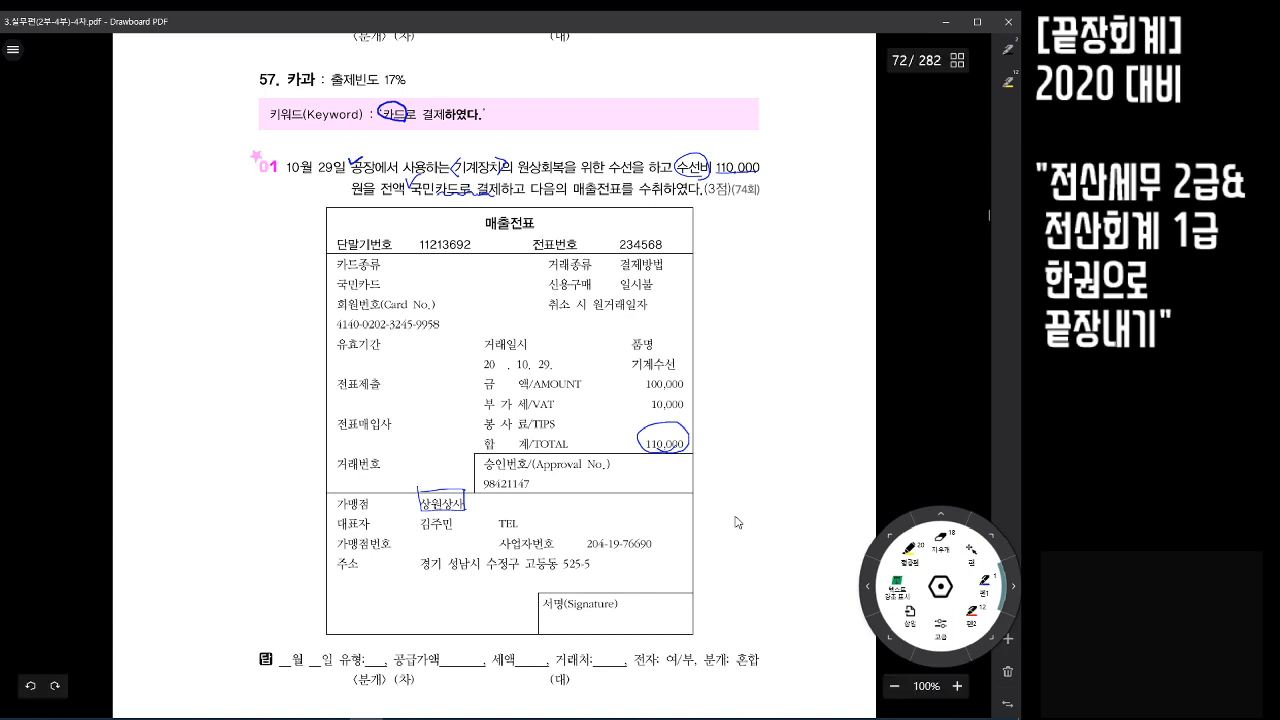
Switch to the 매입매출전표입력 window and set the voucher date to October 29
{"action": "scroll", "coordinate": [736, 522], "scroll_direction": "down", "scroll_amount": 2}
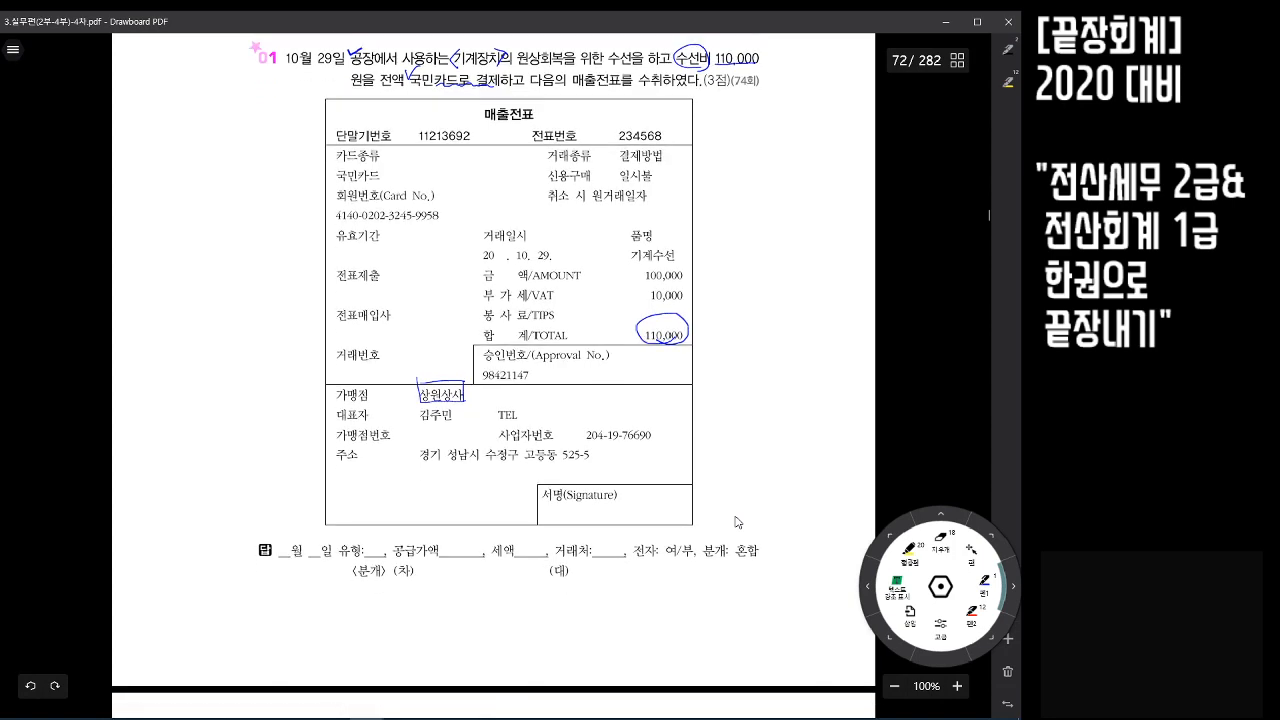
{"action": "left_click", "coordinate": [402, 718]}
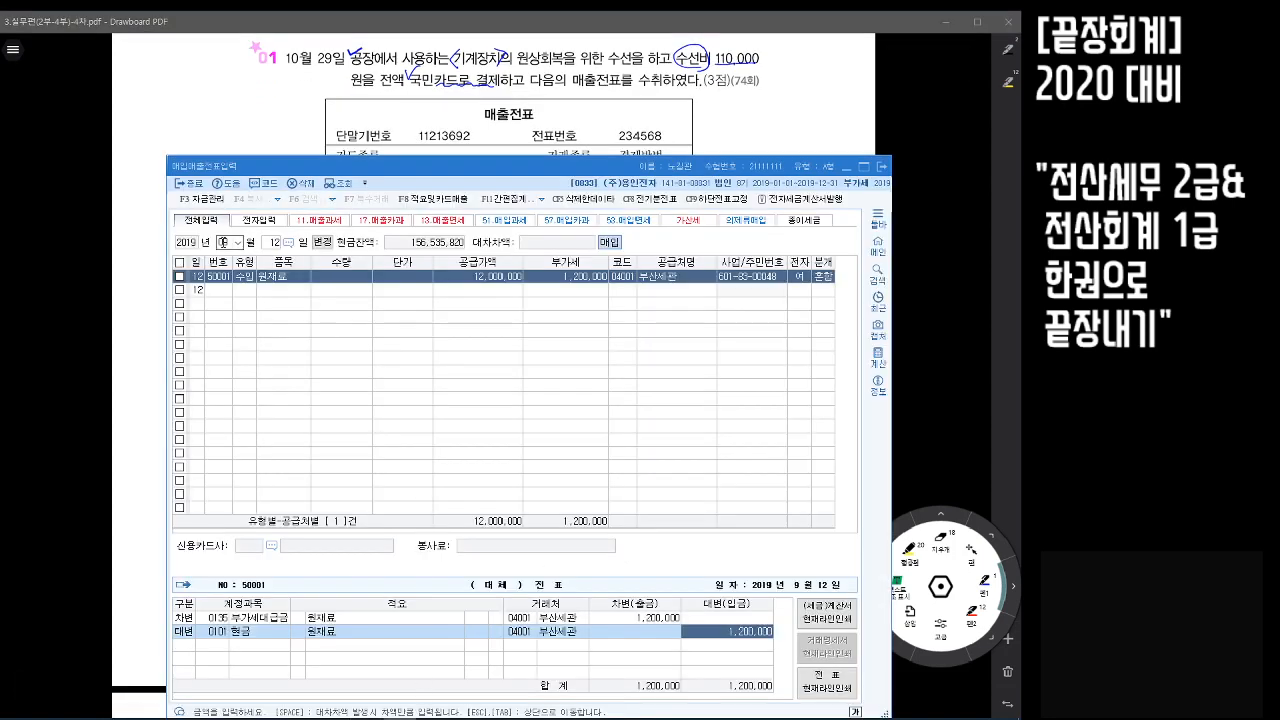
{"action": "left_click", "coordinate": [222, 242]}
{"action": "type", "text": "1029"}
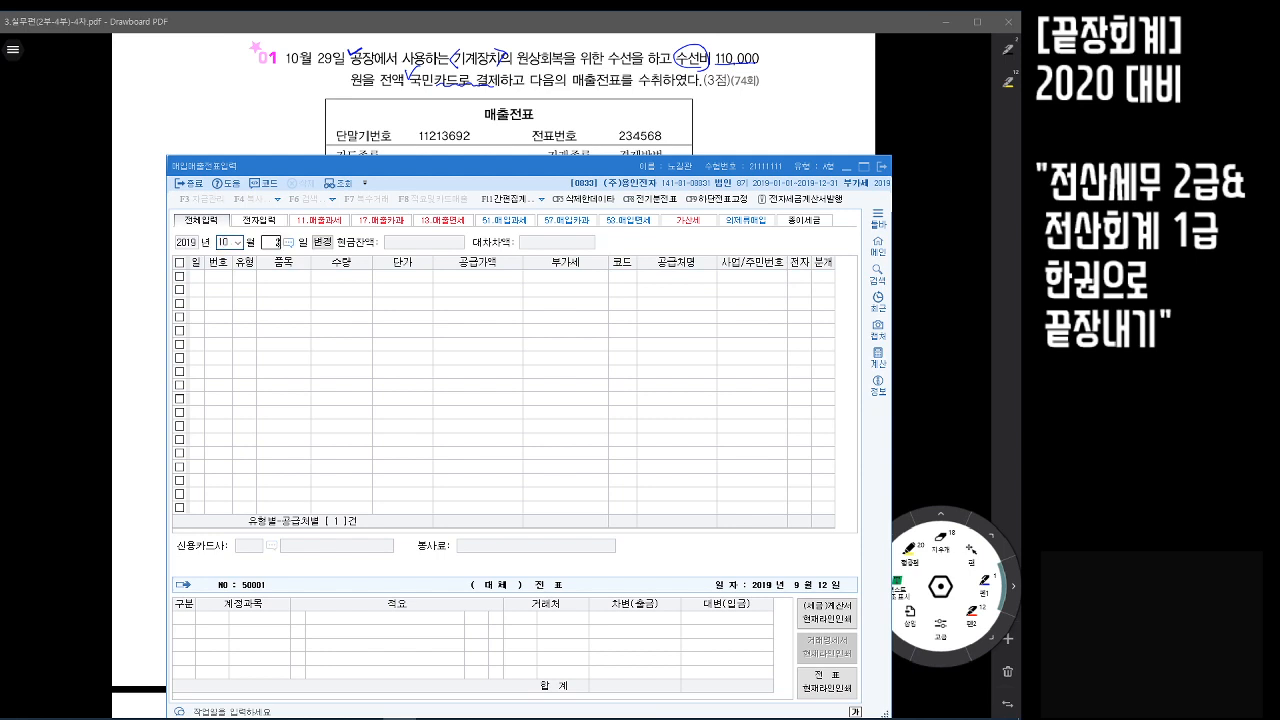
{"action": "key", "text": "Return"}
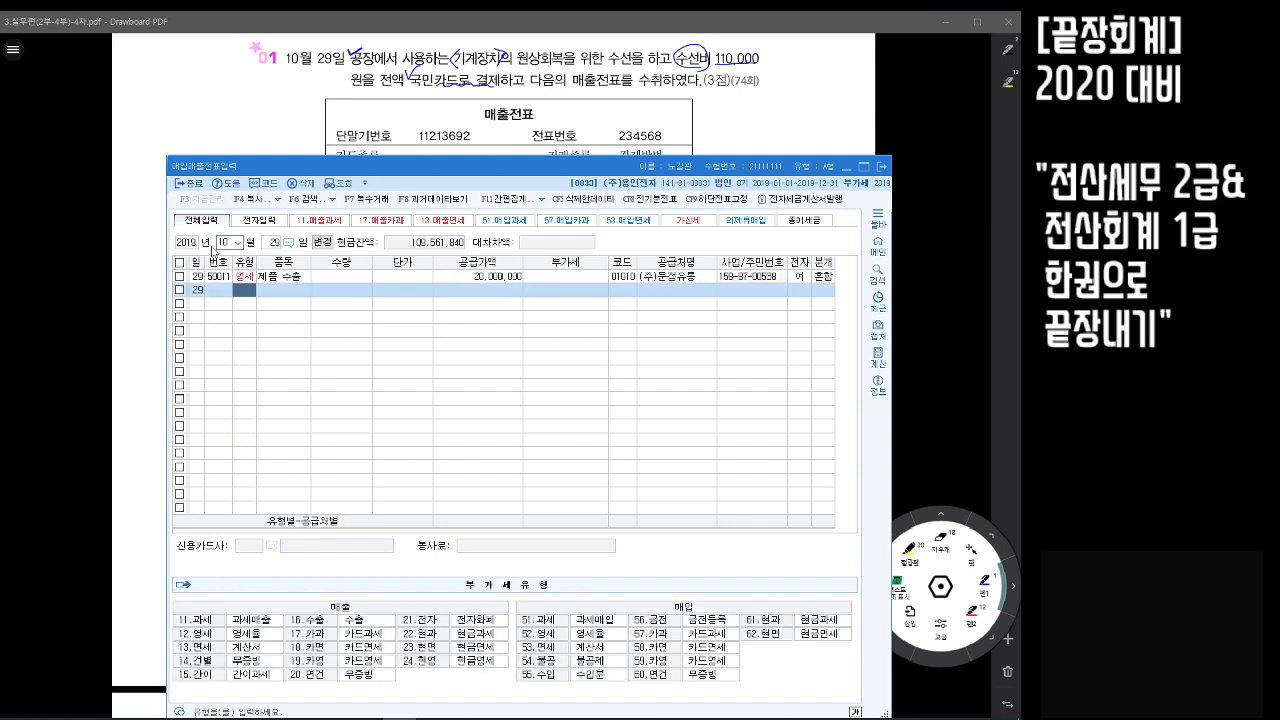
Start a new October 29 voucher line with VAT type 57.카과 and the item 수선비
{"action": "type", "text": "17"}
{"action": "key", "text": "Return"}
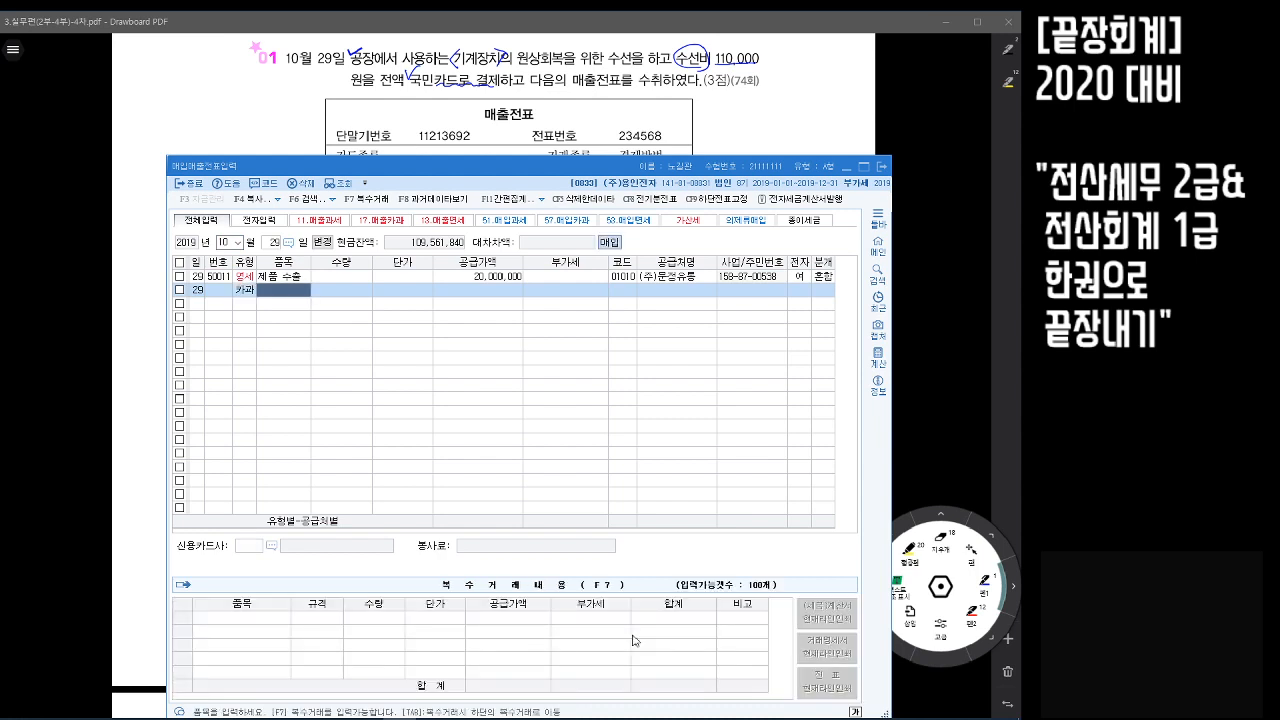
{"action": "type", "text": "수선비"}
{"action": "key", "text": "Return"}
{"action": "key", "text": "Return"}
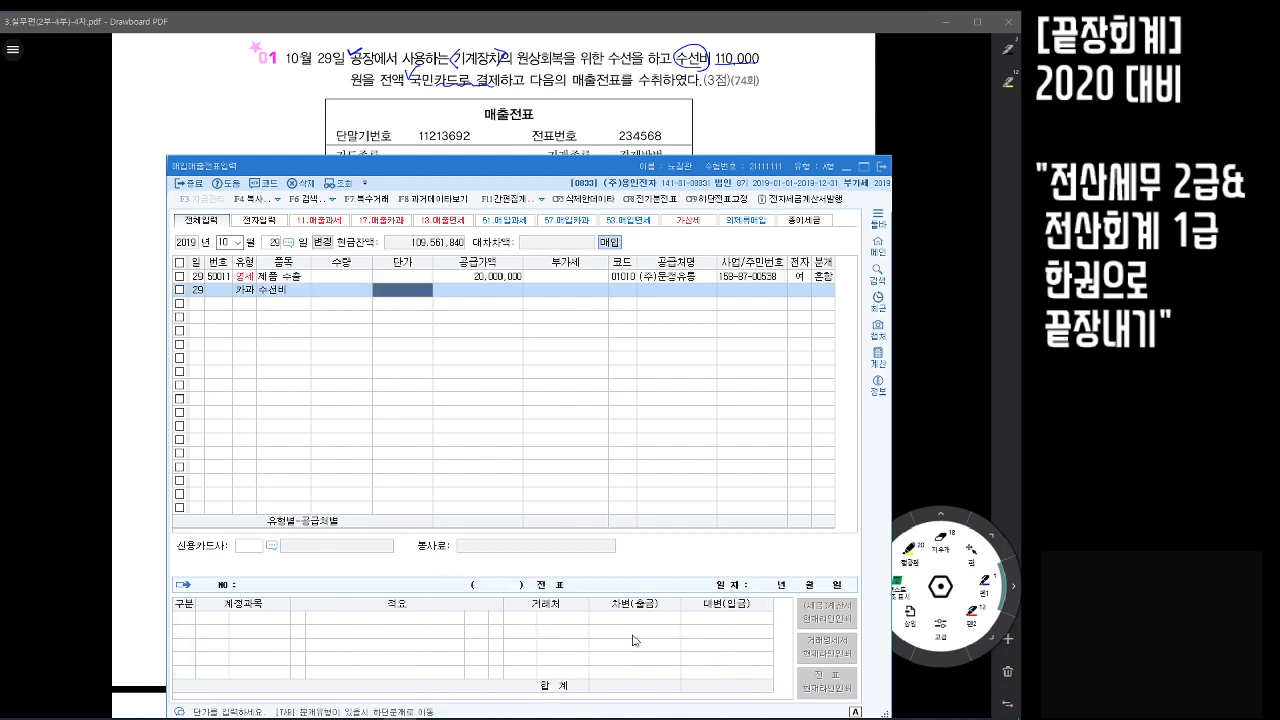
Enter 110,000 as the VAT-inclusive amount in the 공급가액 of the 수선비 line, leaving the unit price blank
{"action": "key", "text": "Return"}
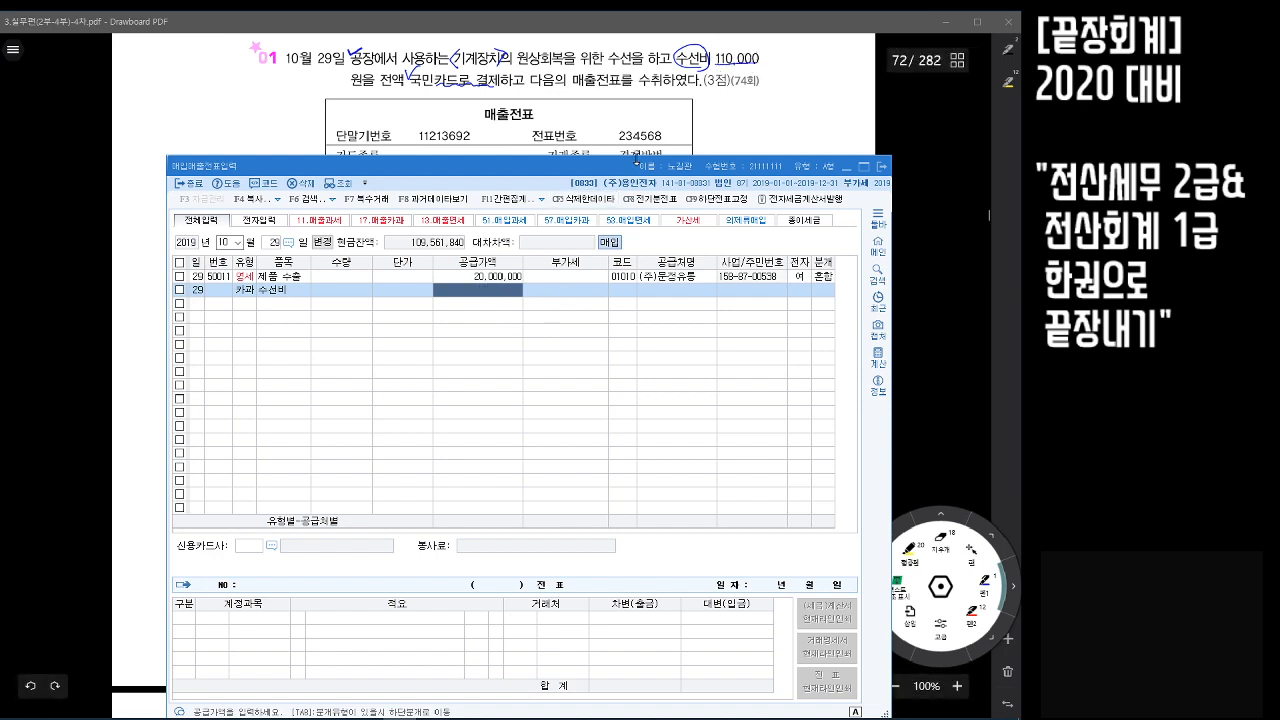
{"action": "type", "text": "11"}
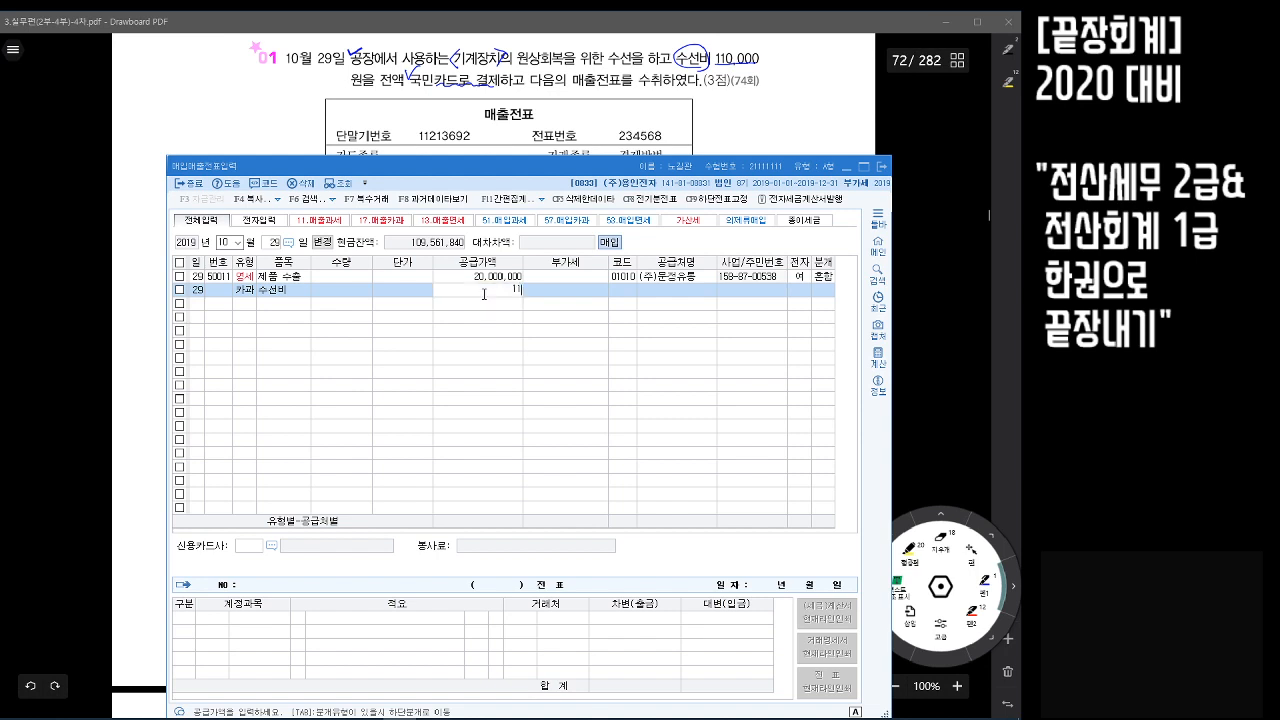
{"action": "type", "text": "0,000"}
{"action": "key", "text": "Return"}
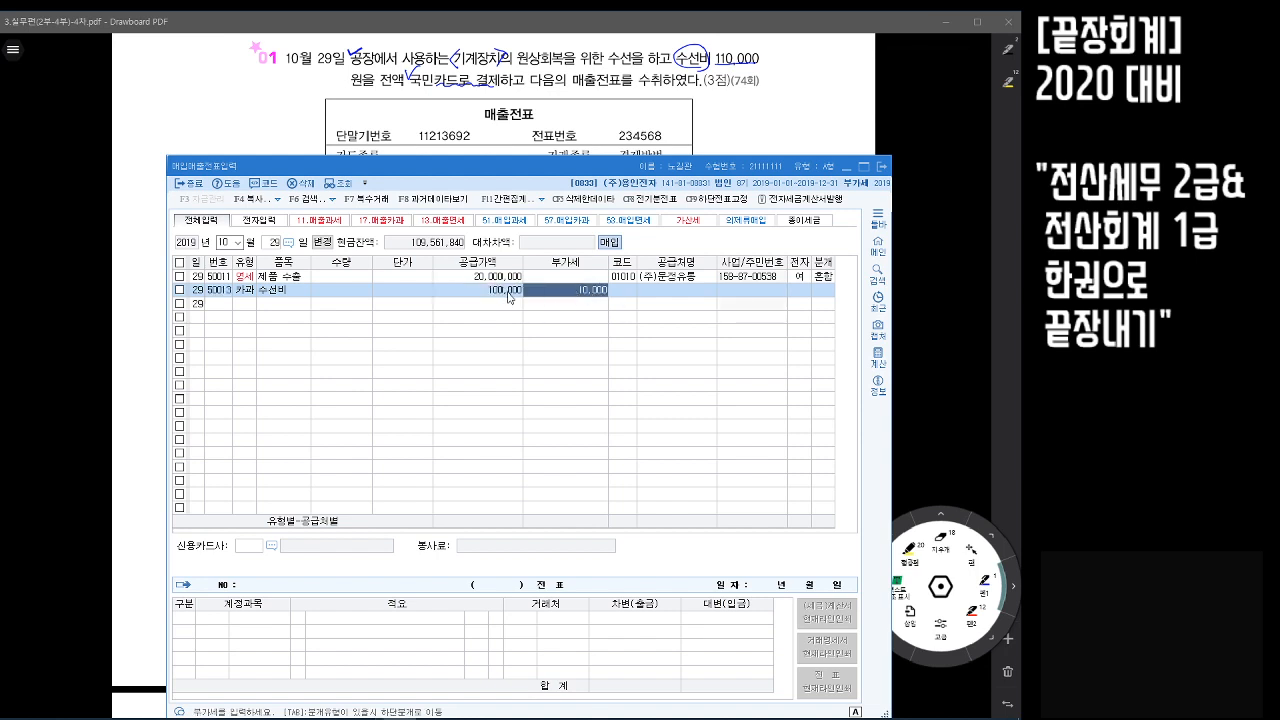
Check the merchant on the workbook's receipt and assign 상원상사 as the supplier of the 수선비 line
{"action": "left_click", "coordinate": [628, 295]}
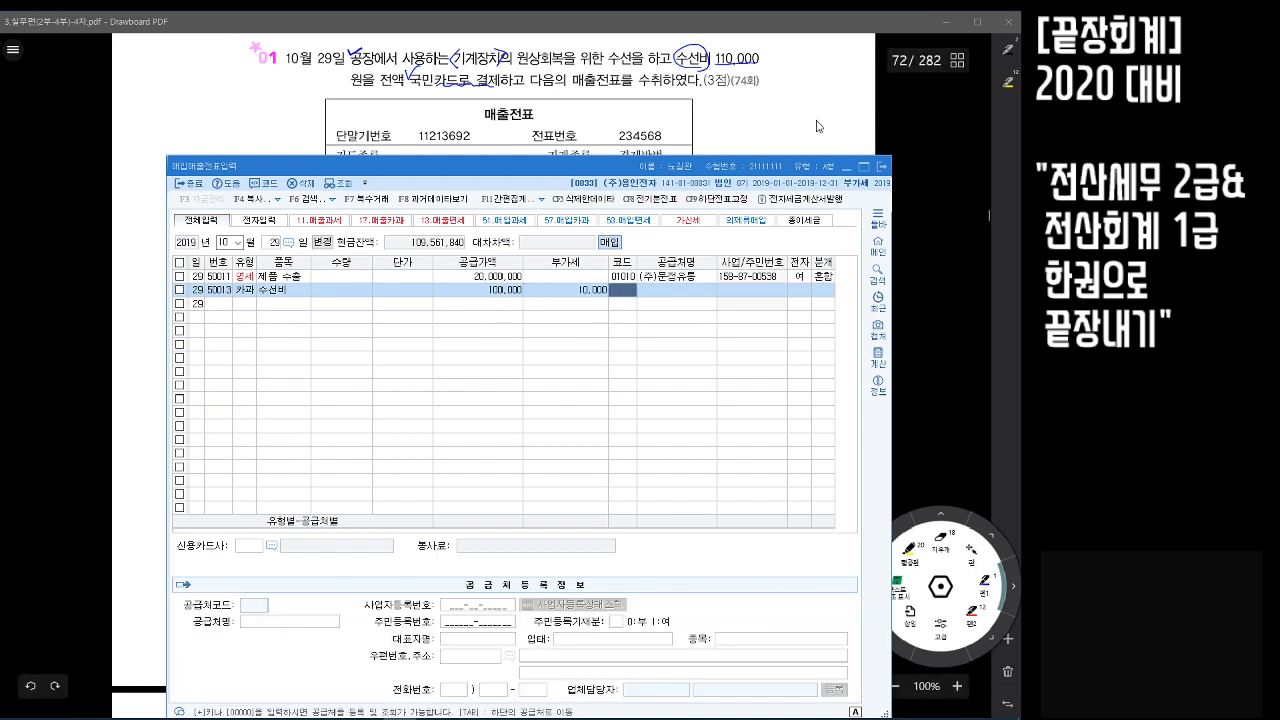
{"action": "left_click", "coordinate": [688, 146]}
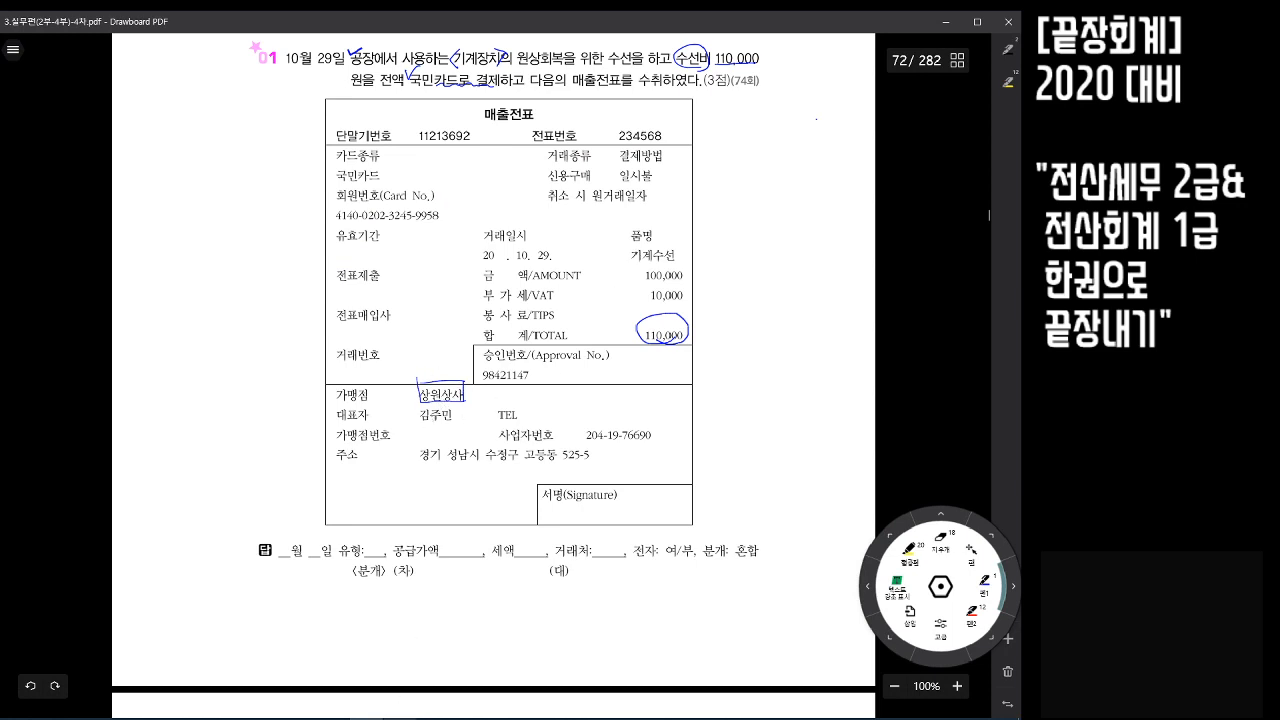
{"action": "left_click", "coordinate": [400, 719]}
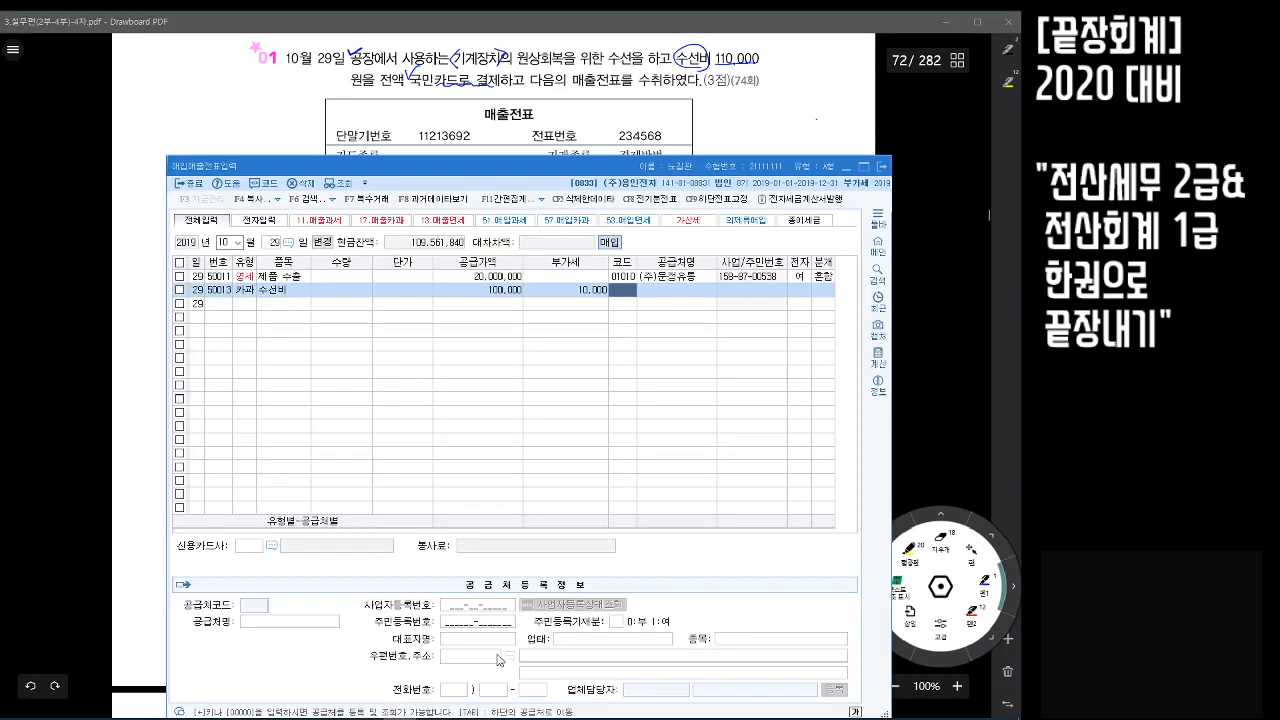
{"action": "type", "text": "상원"}
{"action": "key", "text": "Return"}
{"action": "key", "text": "Return"}
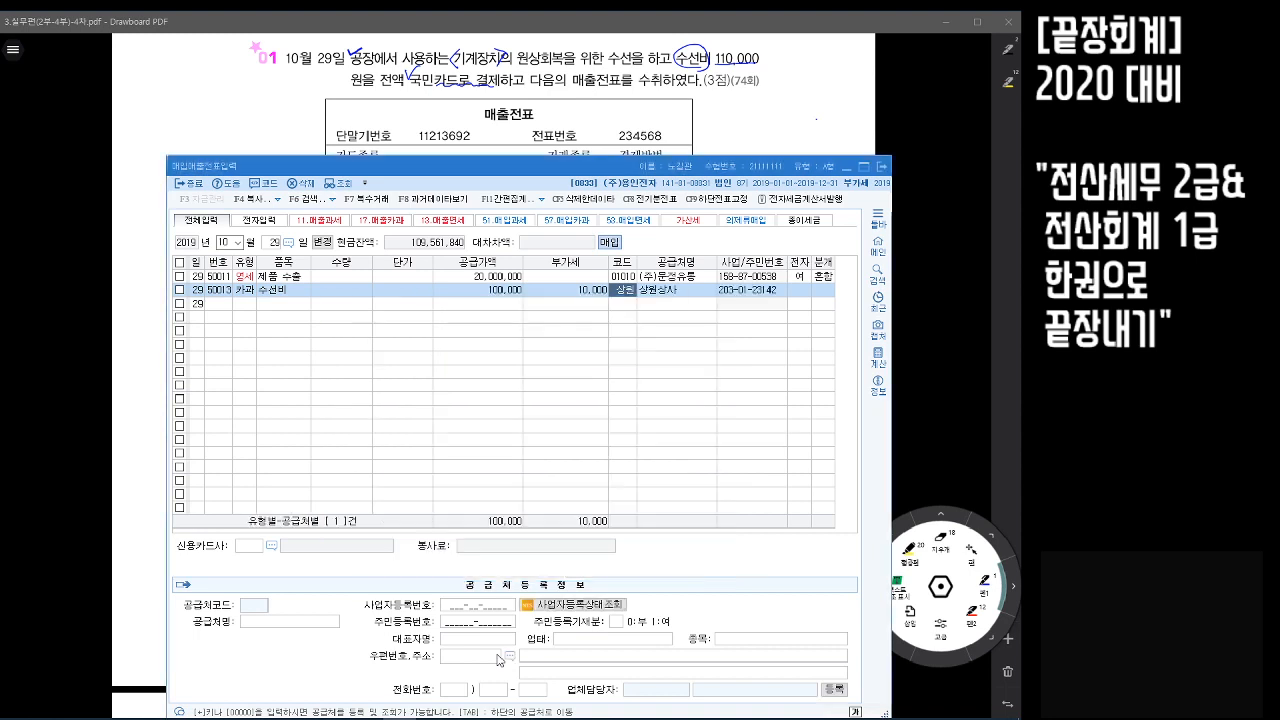
Select 국민카드 as the credit card company (신용카드사) for the 수선비 voucher
{"action": "left_click", "coordinate": [270, 546]}
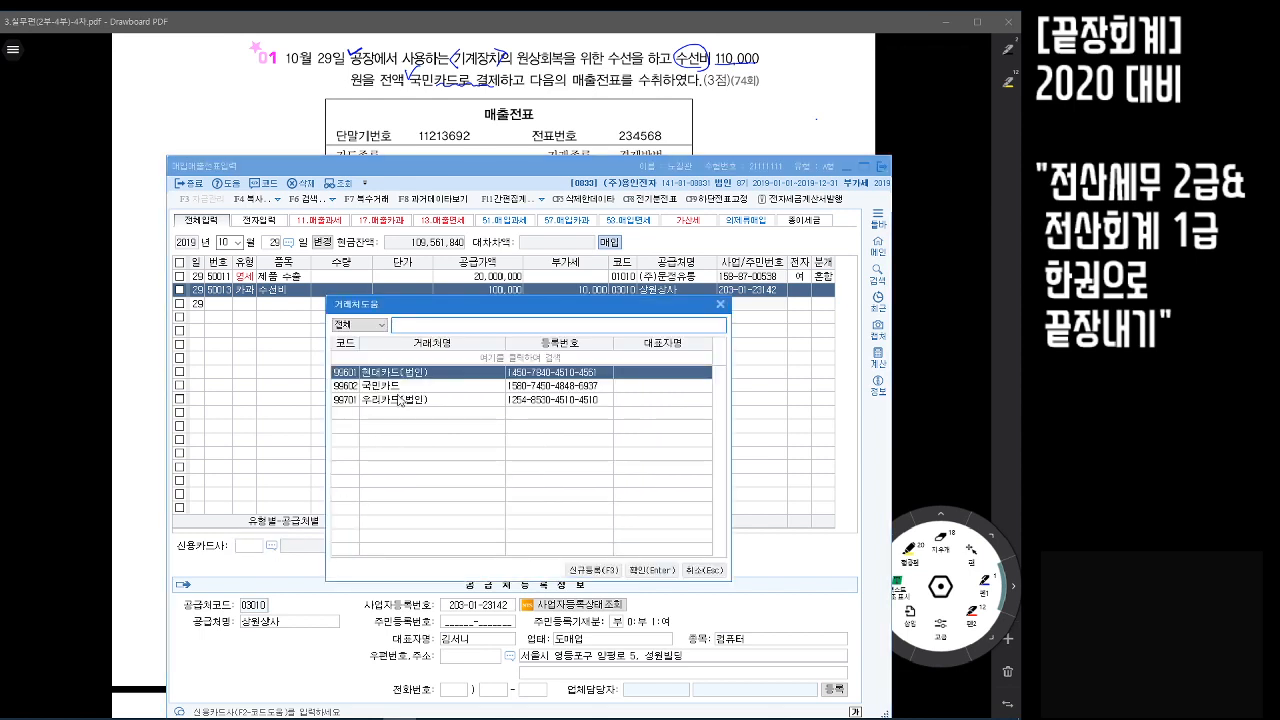
{"action": "left_click", "coordinate": [400, 386]}
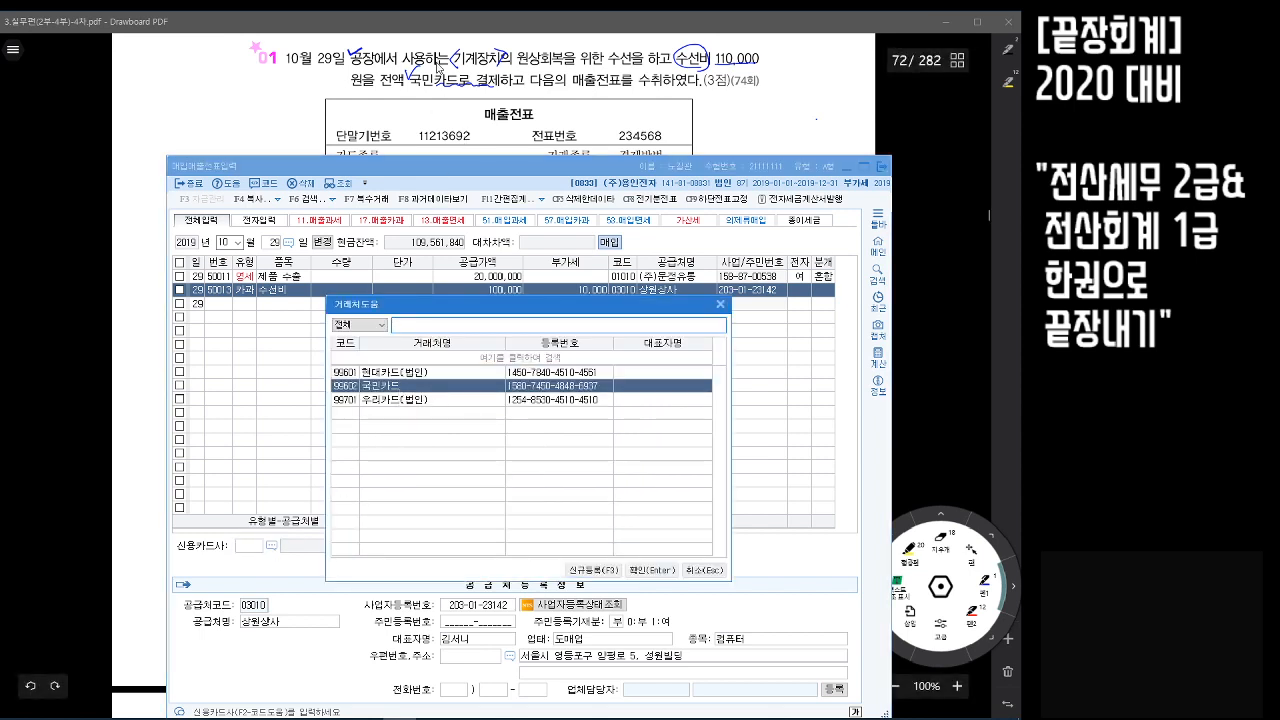
{"action": "left_click", "coordinate": [648, 569]}
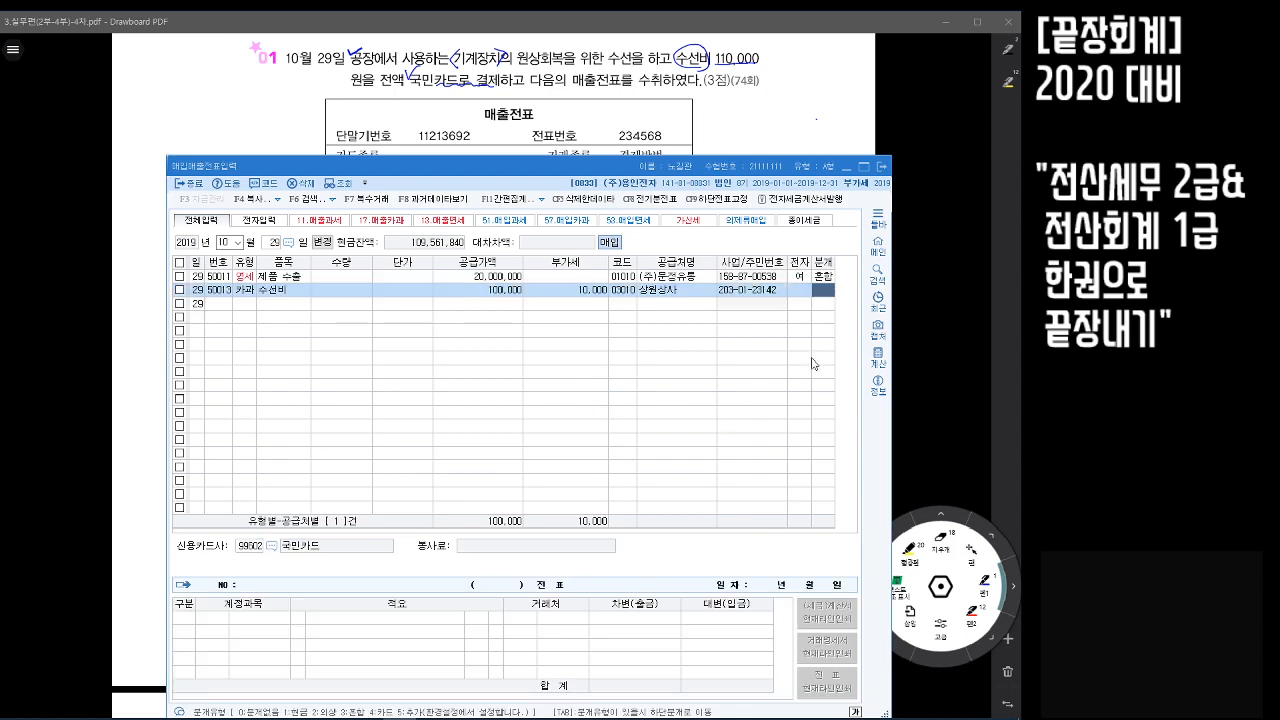
Set the 수선비 voucher's journal type to 혼합 and shift the voucher window slightly upward
{"action": "key", "text": "3"}
{"action": "key", "text": "Return"}
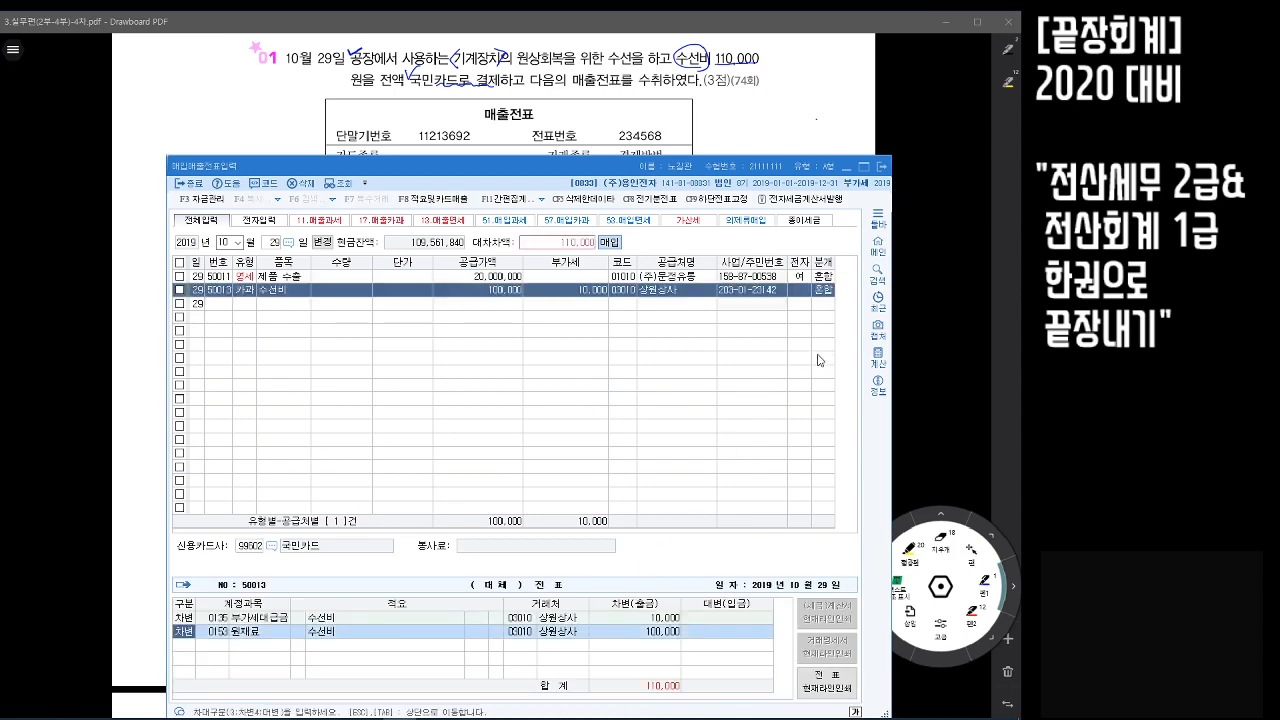
{"action": "left_click_drag", "start_coordinate": [725, 166], "coordinate": [727, 159]}
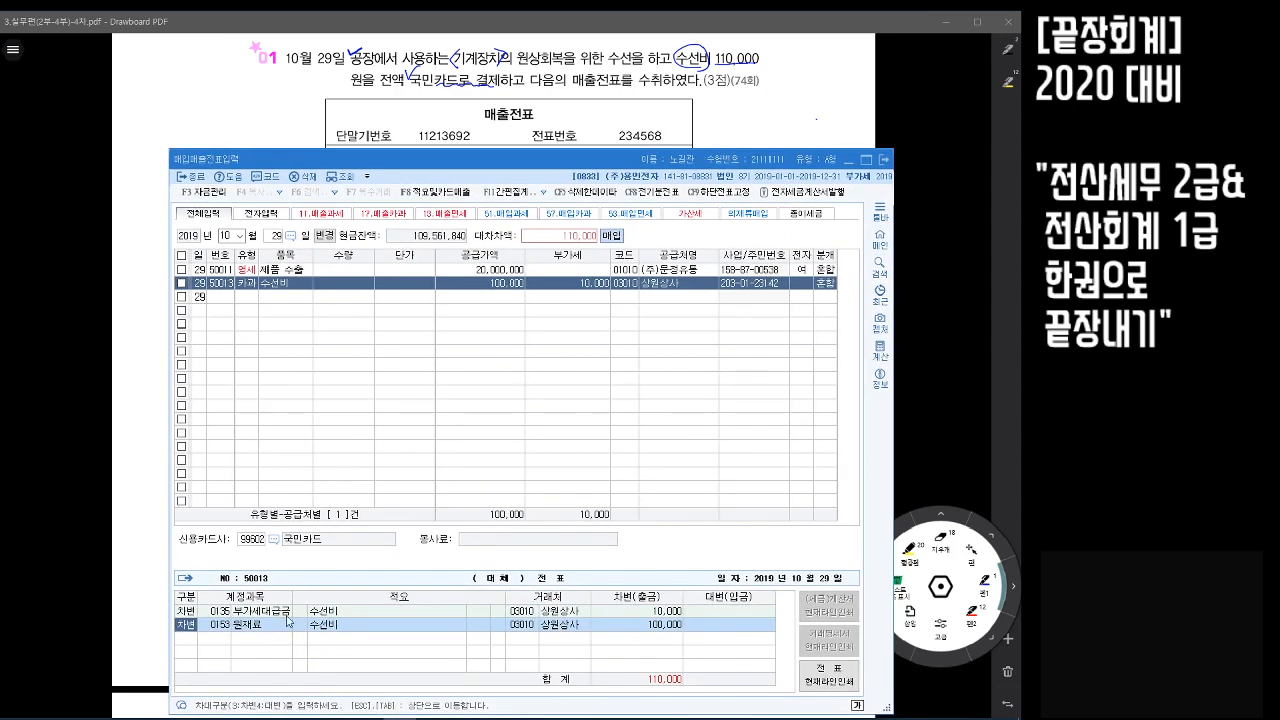
Change the debit account of the 원재료 entry to 수선비 of the 제조원가 class (0520), keeping its amount
{"action": "left_click", "coordinate": [222, 624]}
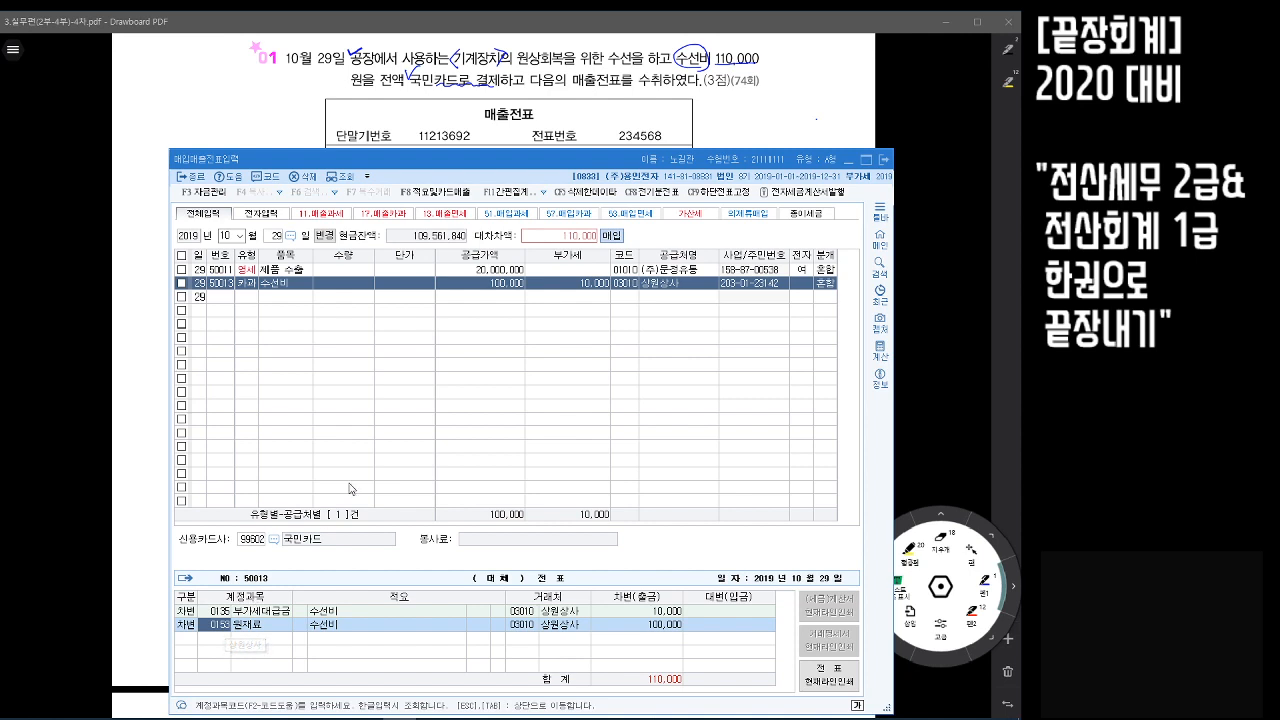
{"action": "type", "text": "수선비"}
{"action": "key", "text": "Return"}
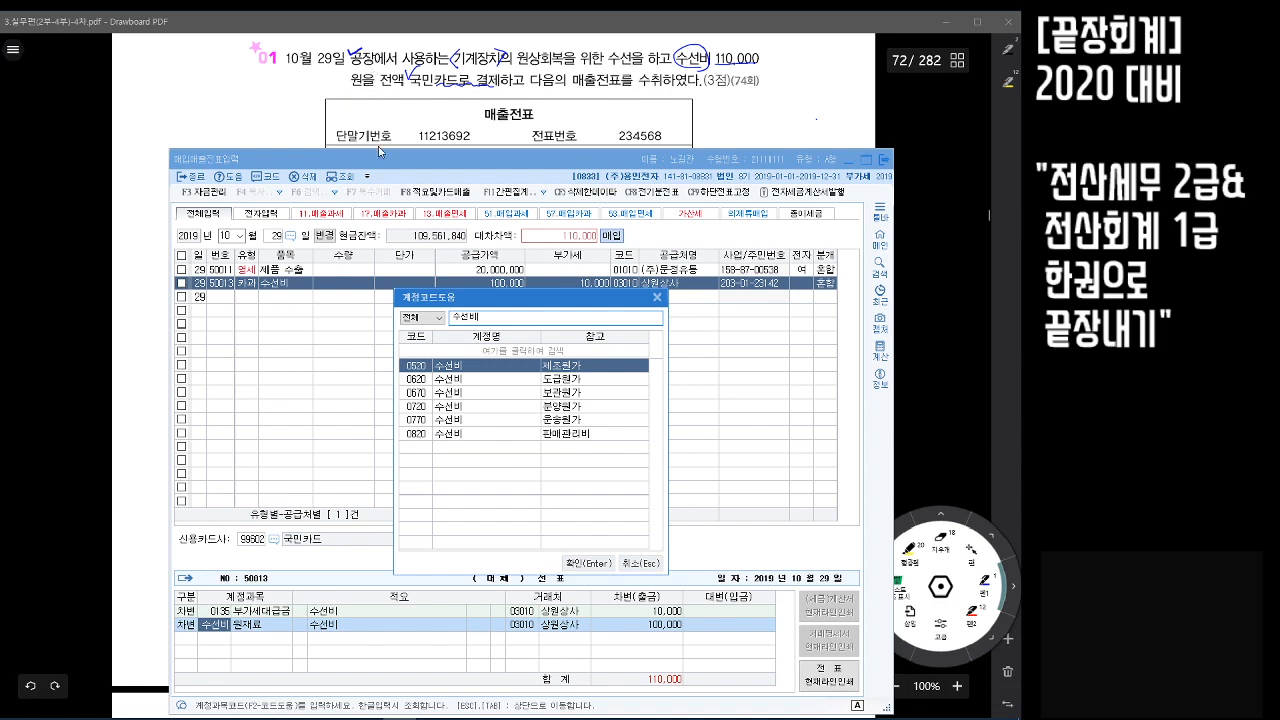
{"action": "double_click", "coordinate": [576, 365]}
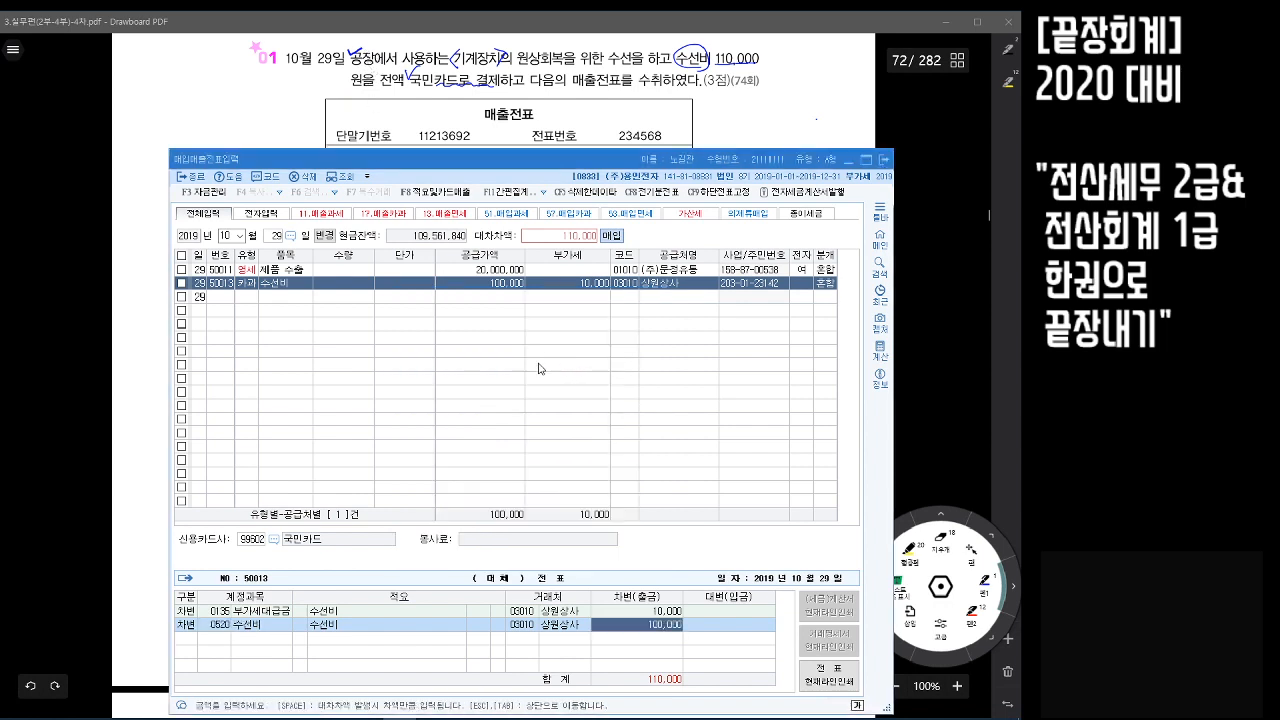
{"action": "key", "text": "Return"}
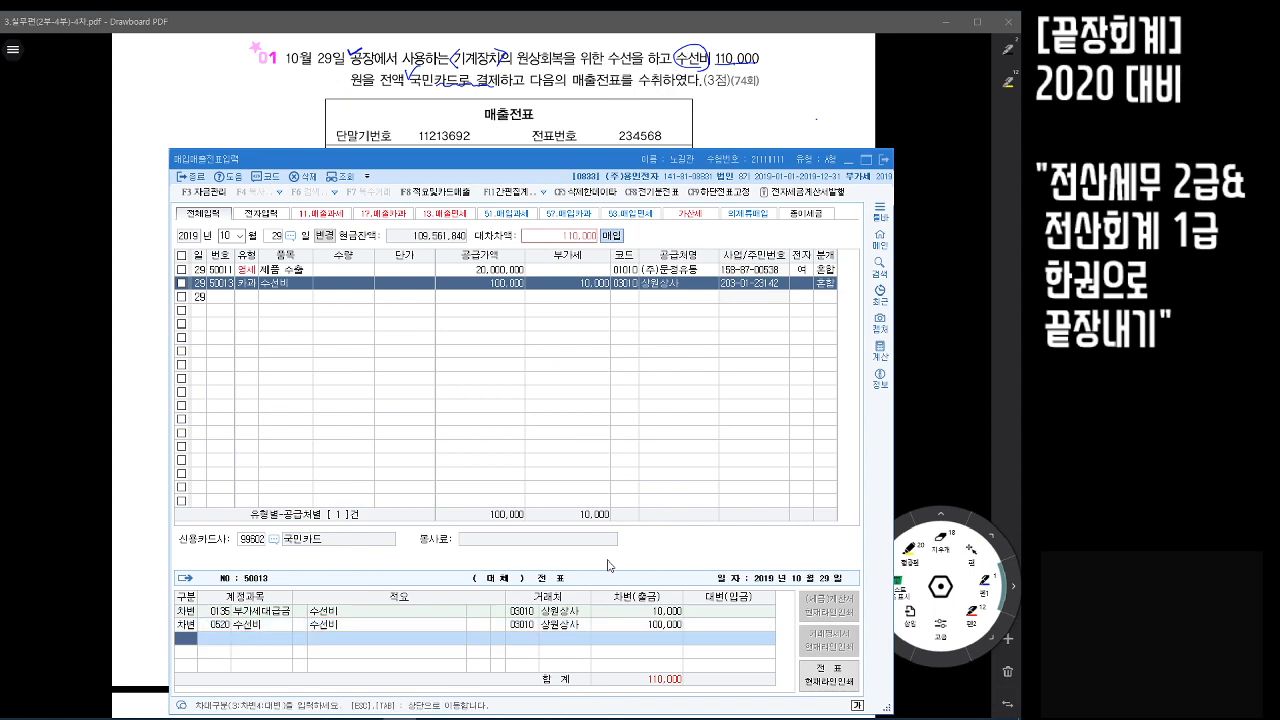
Add a credit (대변) line to the 수선비 voucher's journal with the account 미지급금 for 110,000
{"action": "type", "text": "4"}
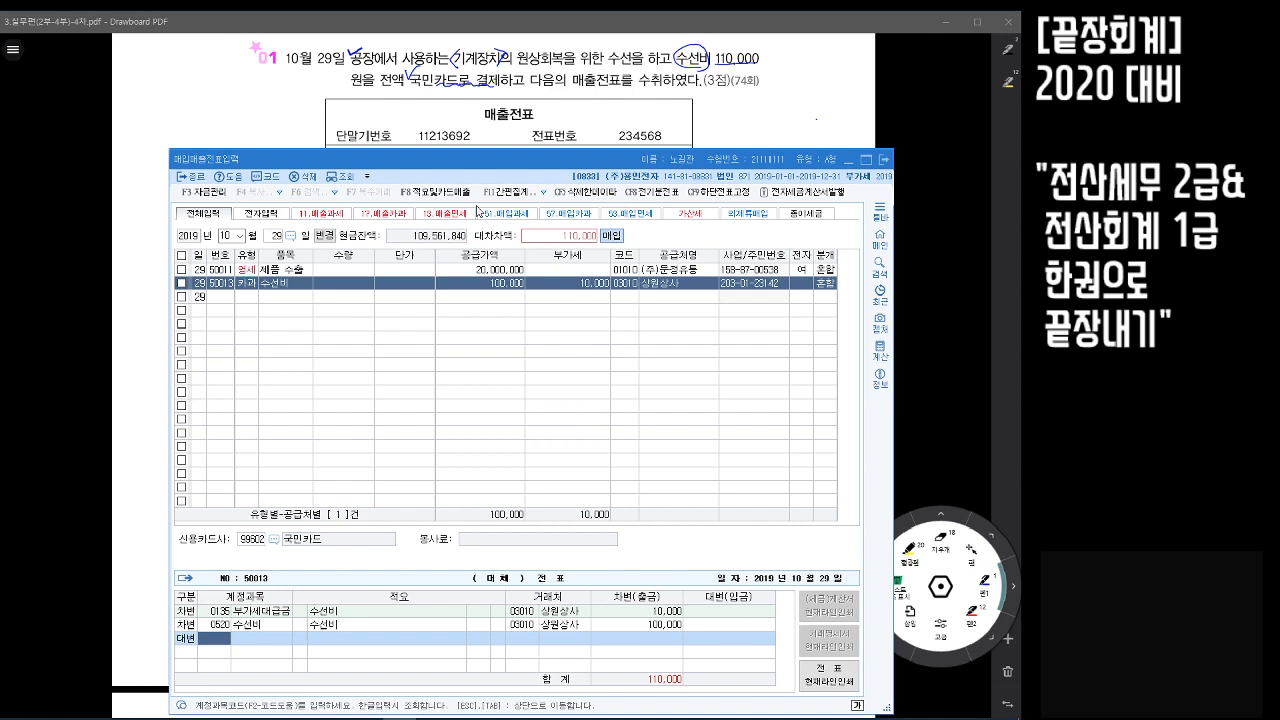
{"action": "type", "text": "미지급"}
{"action": "key", "text": "Return"}
{"action": "key", "text": "Return"}
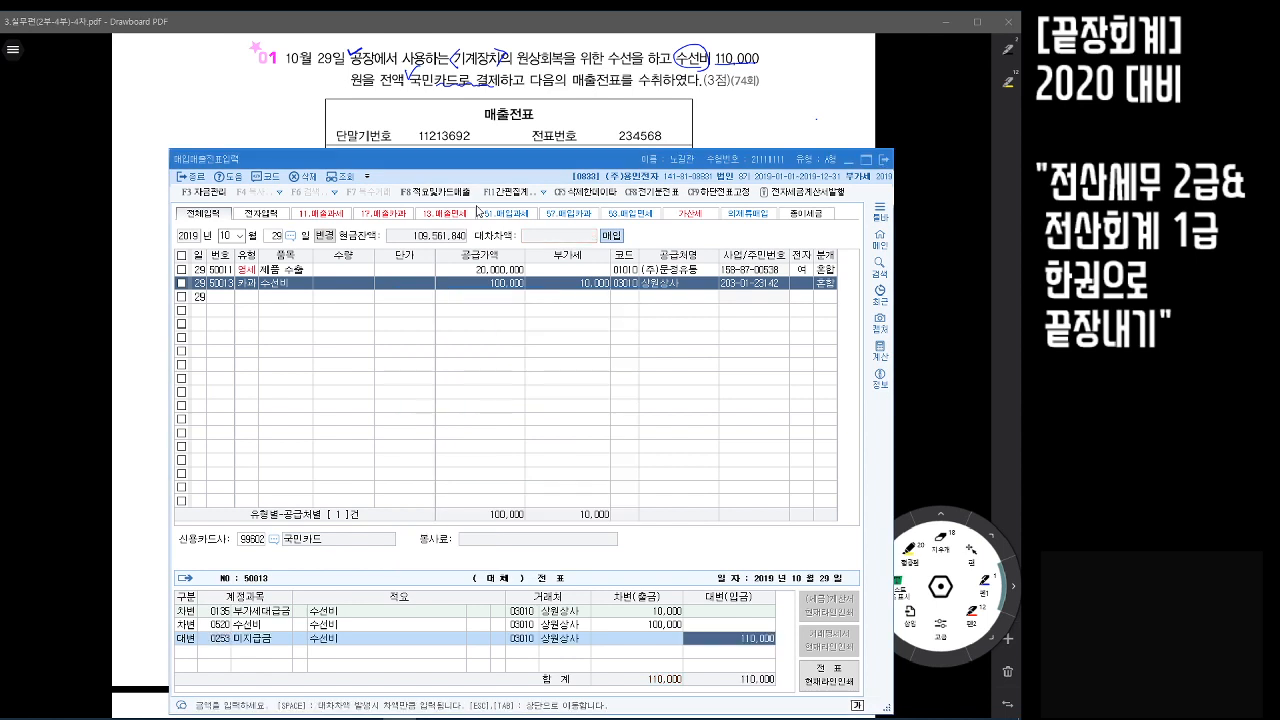
{"action": "key", "text": "Return"}
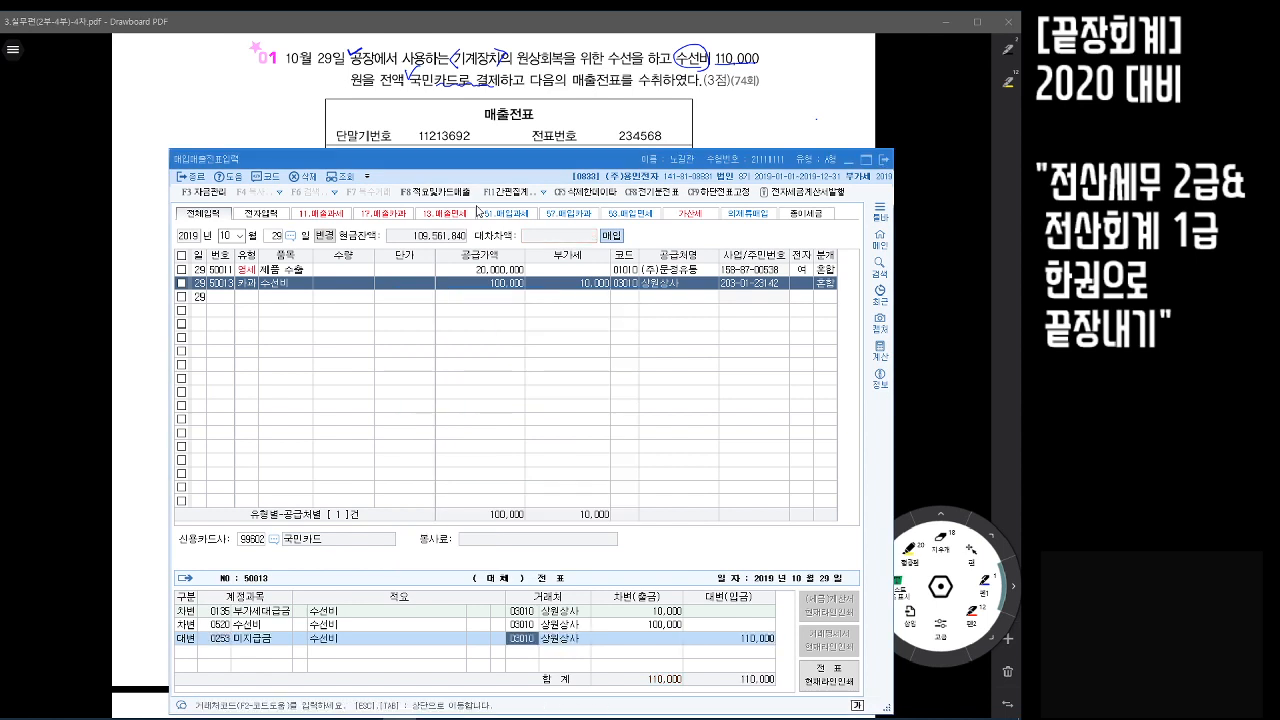
Assign 국민카드 as the 거래처 of the 미지급금 credit line and review the journal lines
{"action": "type", "text": "국민"}
{"action": "key", "text": "Return"}
{"action": "key", "text": "Down"}
{"action": "key", "text": "Return"}
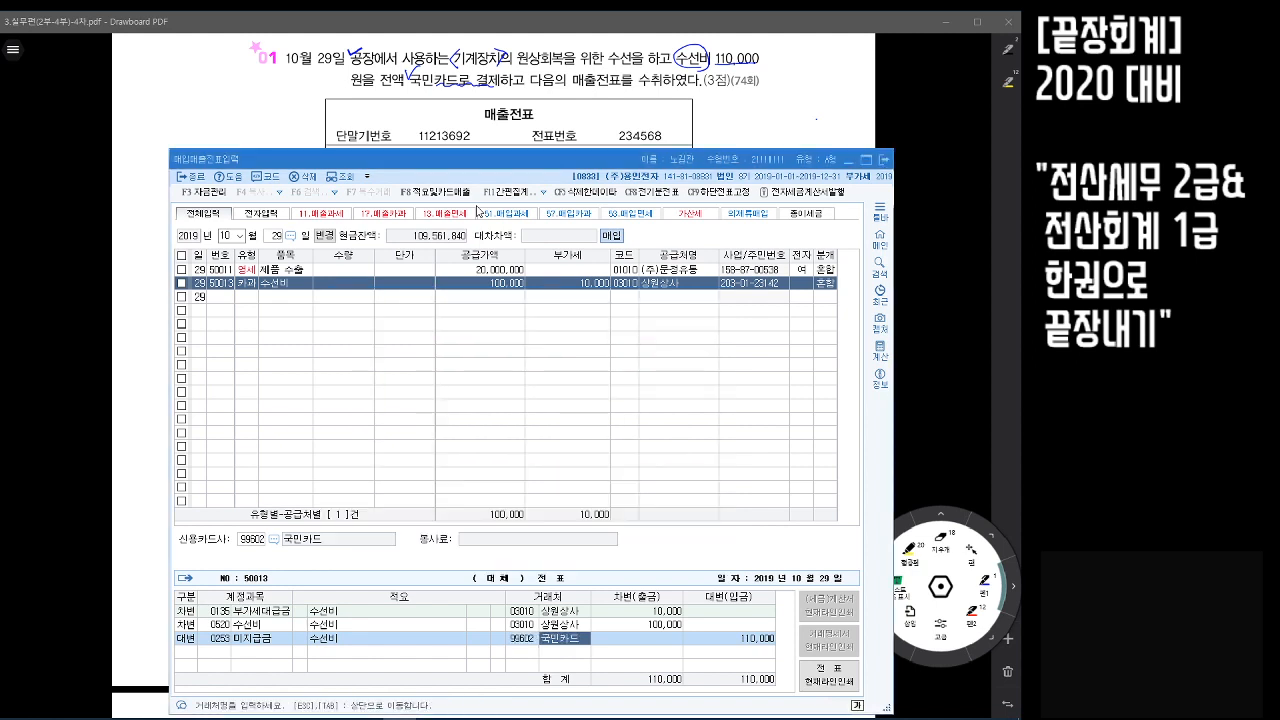
{"action": "key", "text": "Up"}
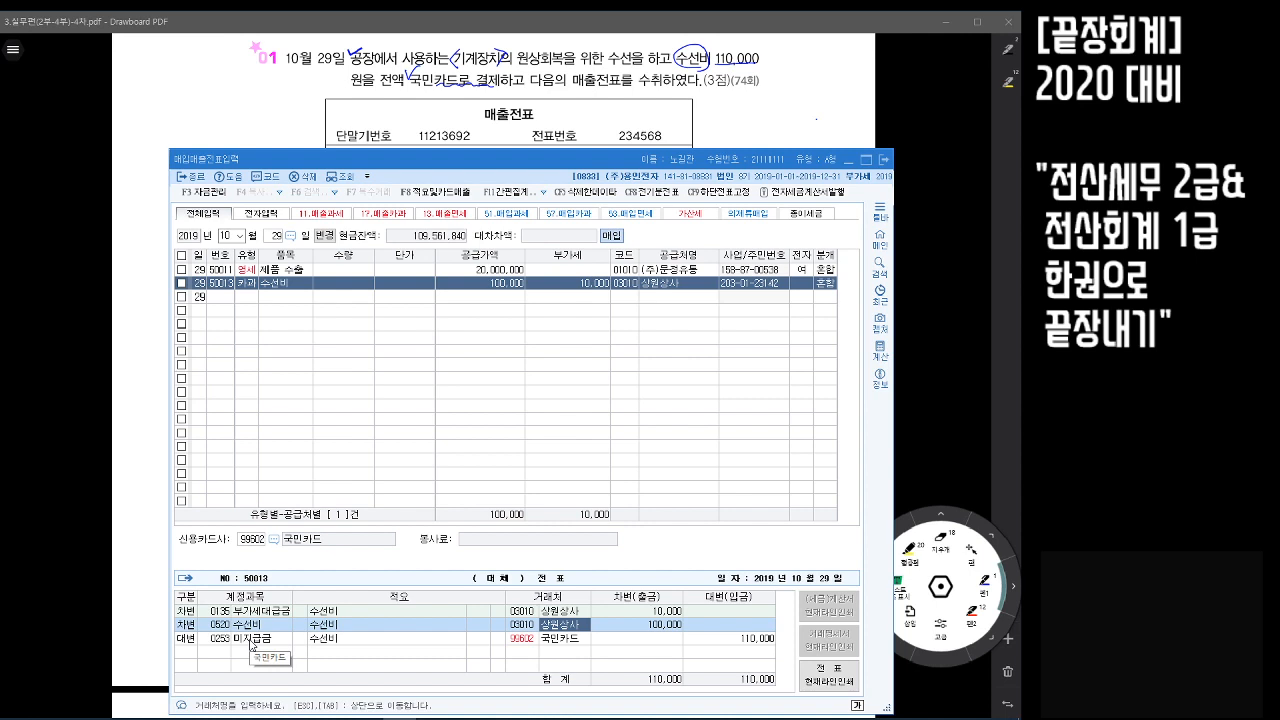
{"action": "left_click", "coordinate": [251, 642]}
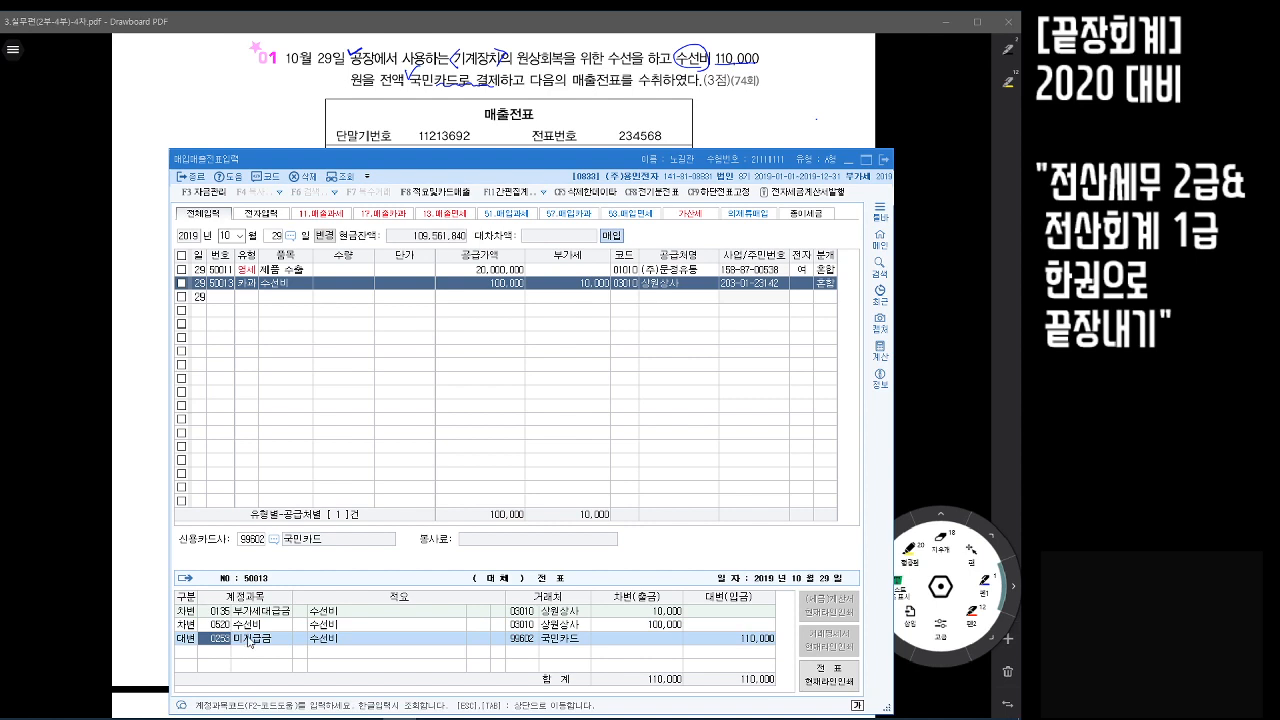
{"action": "left_click", "coordinate": [528, 640]}
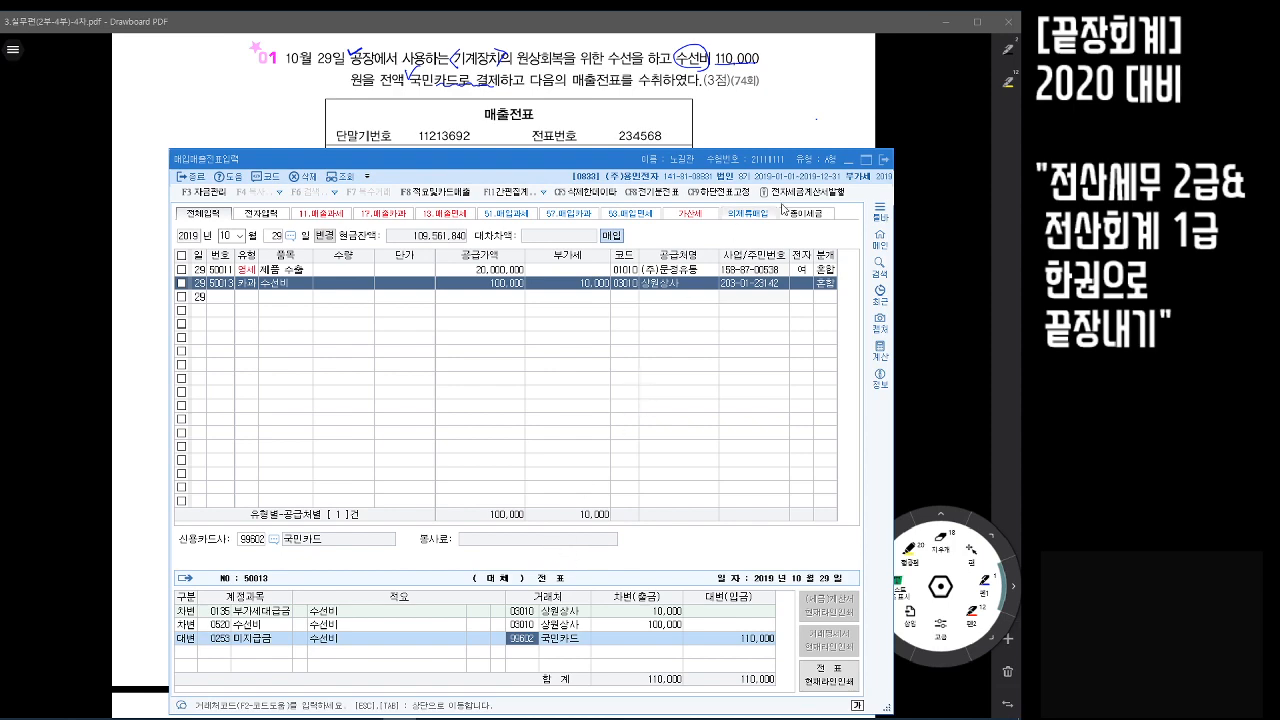
Switch to the workbook PDF, bring up exercise 03 on page 73 and underline its 우리카드 payment wording
{"action": "left_click", "coordinate": [823, 130]}
{"action": "scroll", "coordinate": [720, 403], "scroll_direction": "down", "scroll_amount": 8}
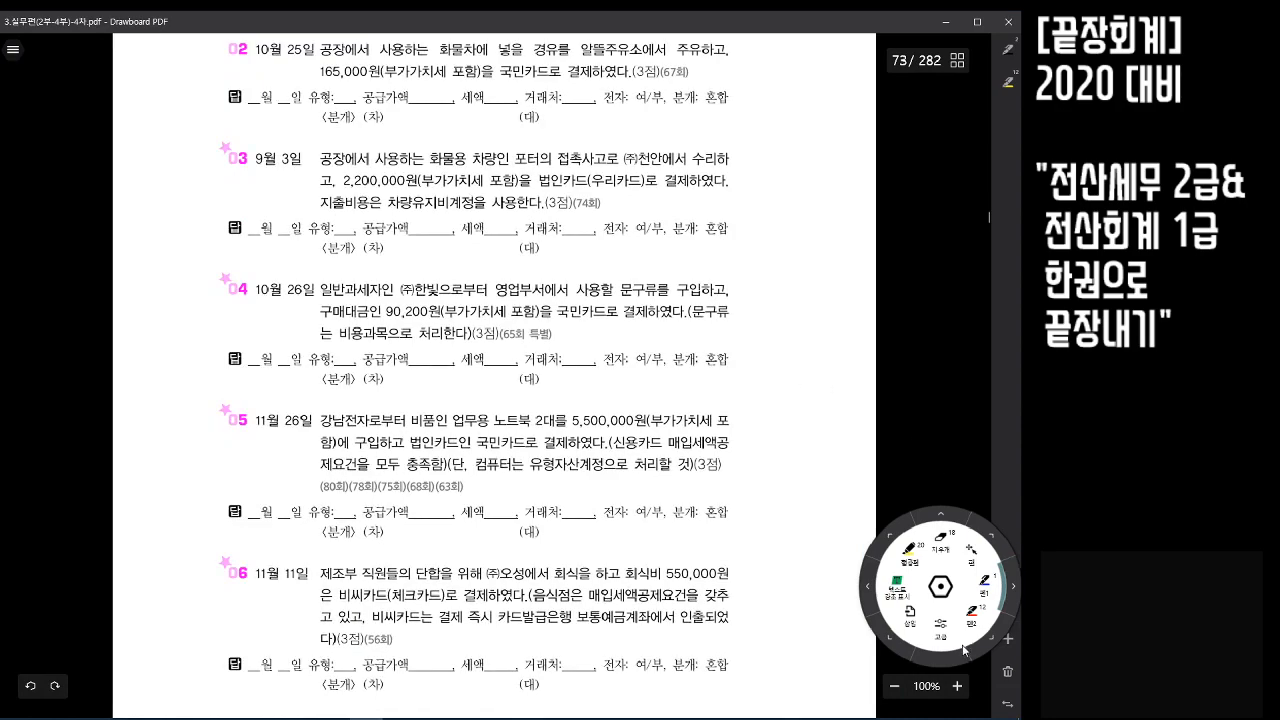
{"action": "left_click", "coordinate": [960, 686]}
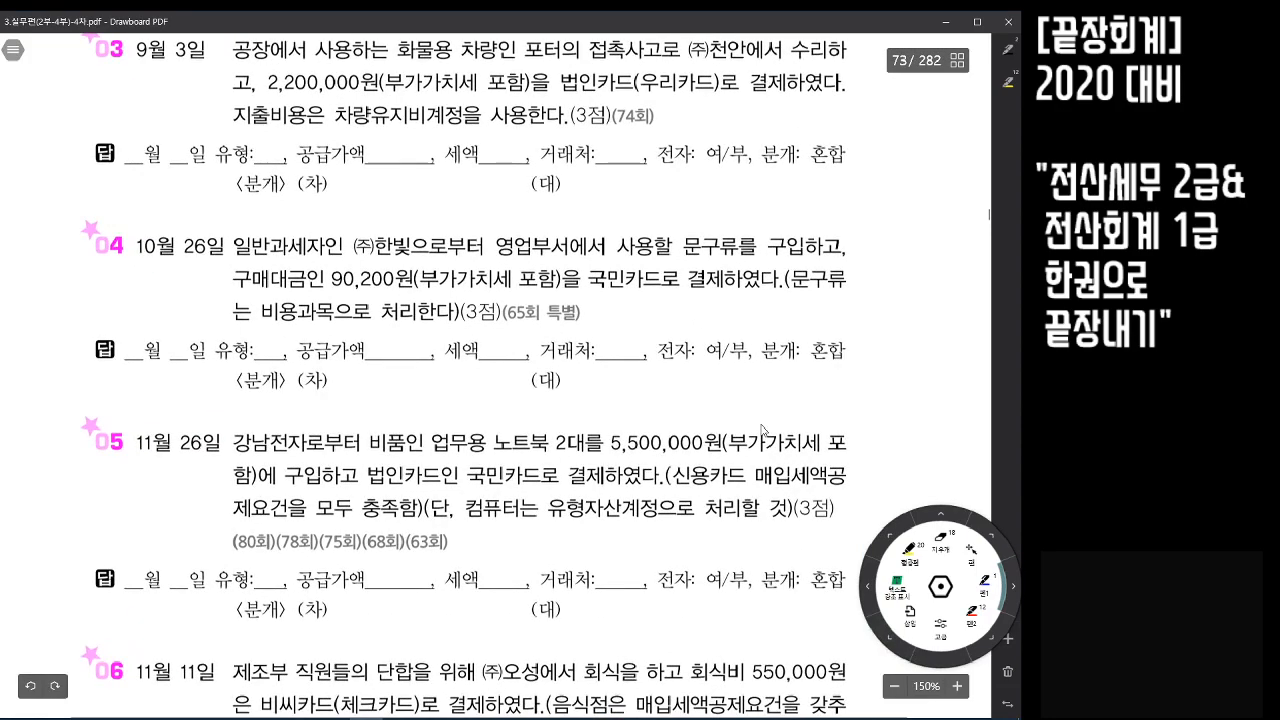
{"action": "left_click", "coordinate": [406, 719]}
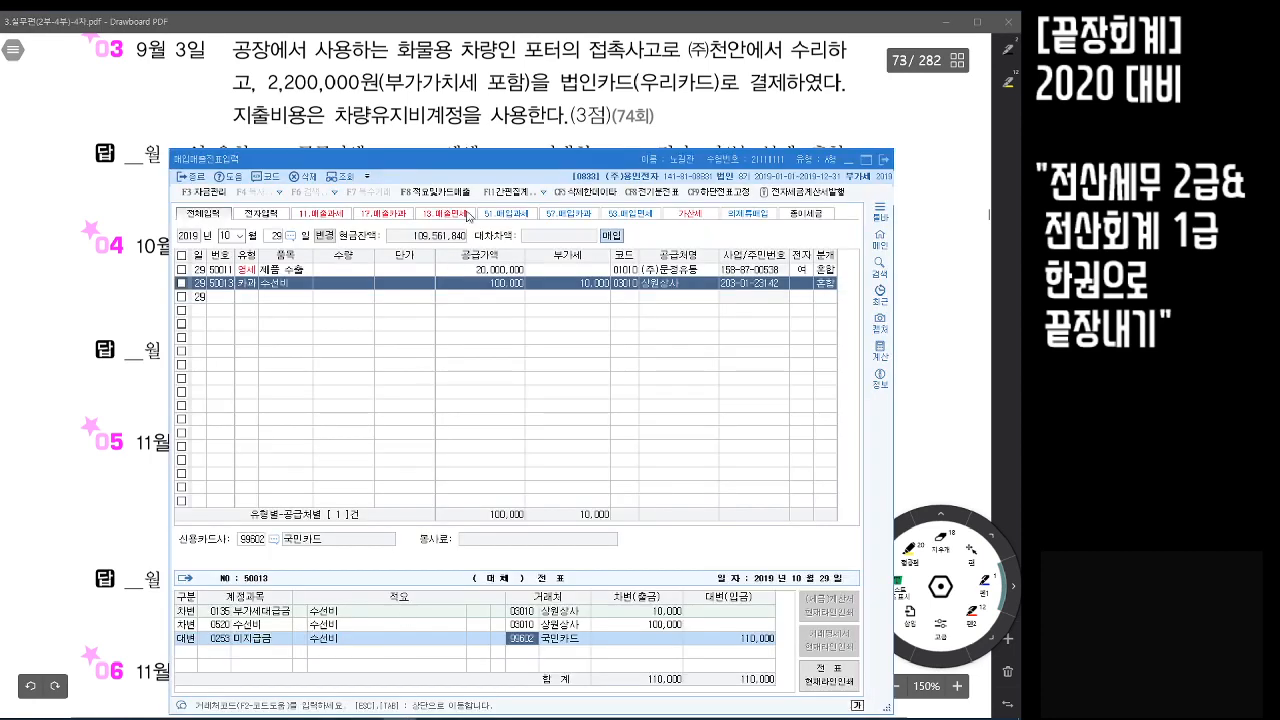
{"action": "left_click_drag", "start_coordinate": [492, 165], "coordinate": [481, 158]}
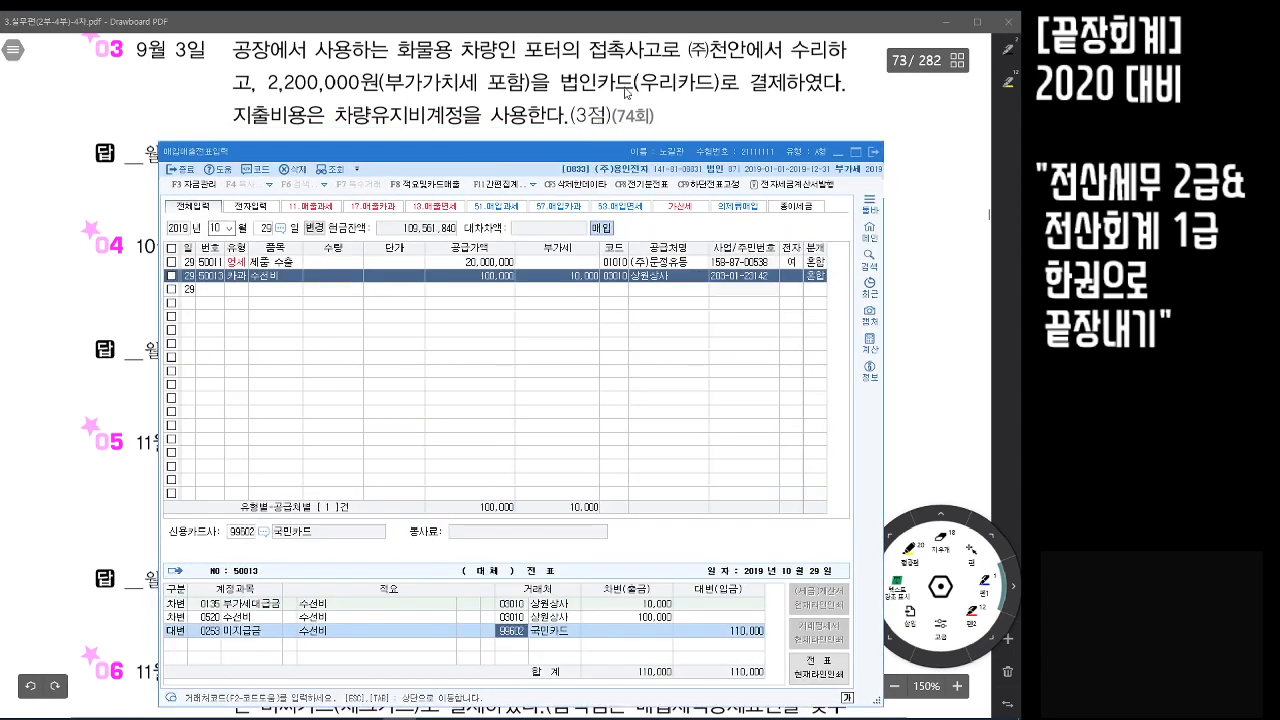
{"action": "left_click_drag", "start_coordinate": [606, 95], "coordinate": [788, 93]}
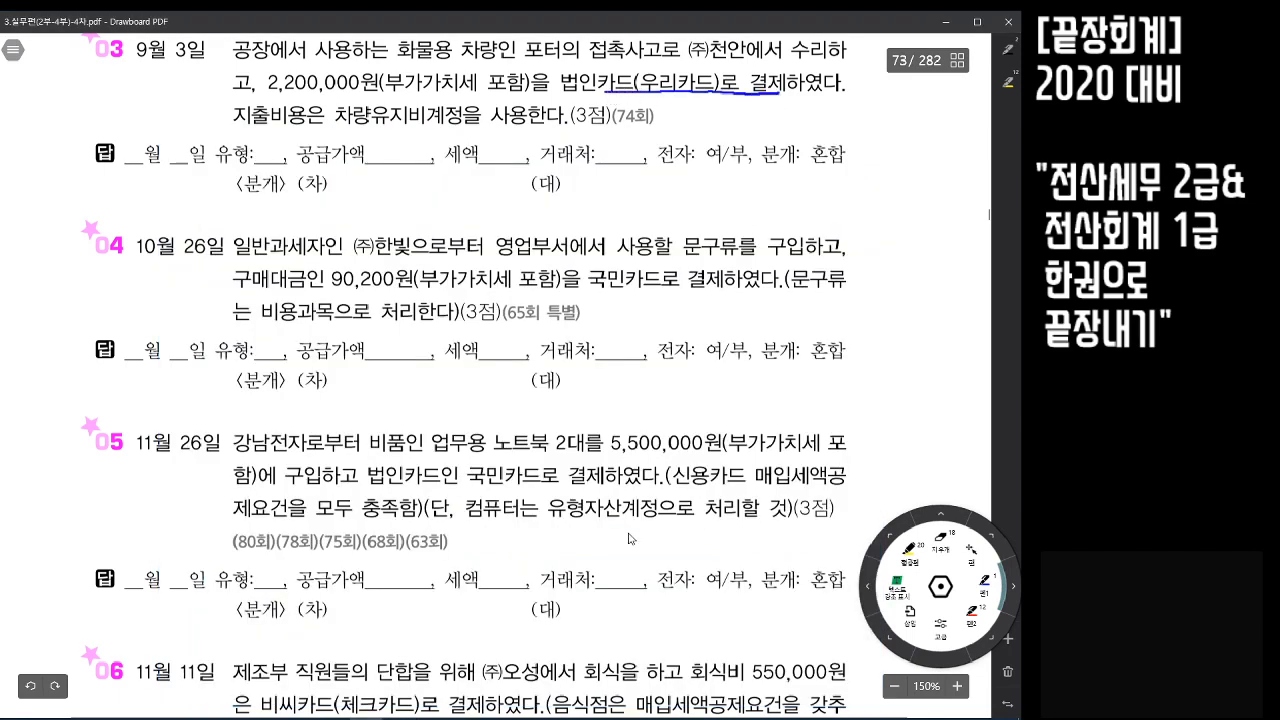
Return to the 매입매출전표입력 window and set the voucher date to September 3
{"action": "left_click", "coordinate": [400, 716]}
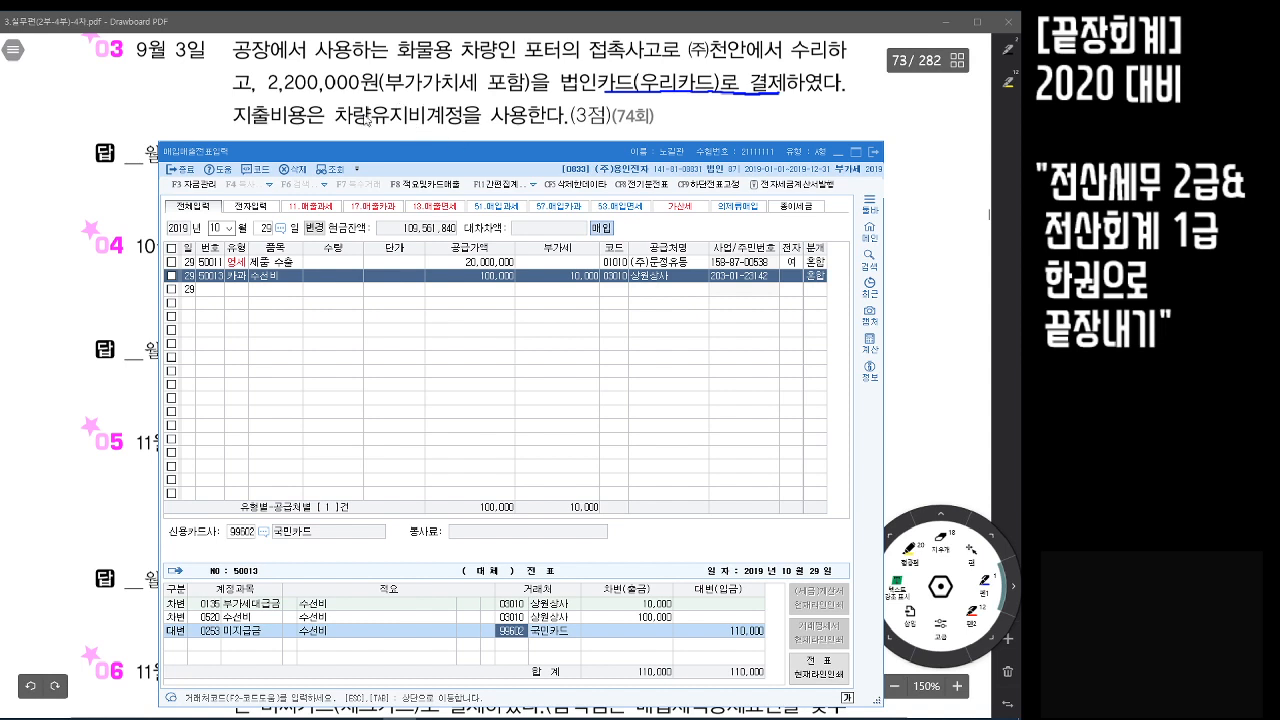
{"action": "left_click", "coordinate": [216, 228]}
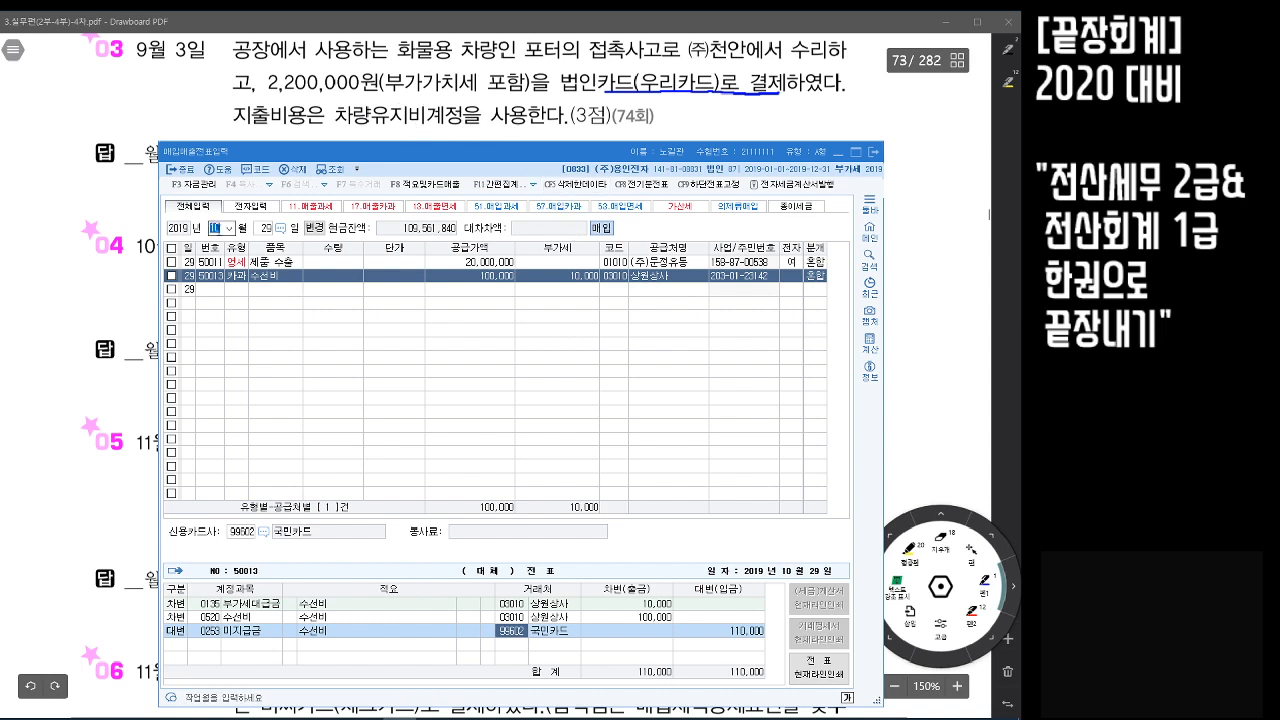
{"action": "type", "text": "9"}
{"action": "key", "text": "Return"}
{"action": "type", "text": "3"}
{"action": "key", "text": "Return"}
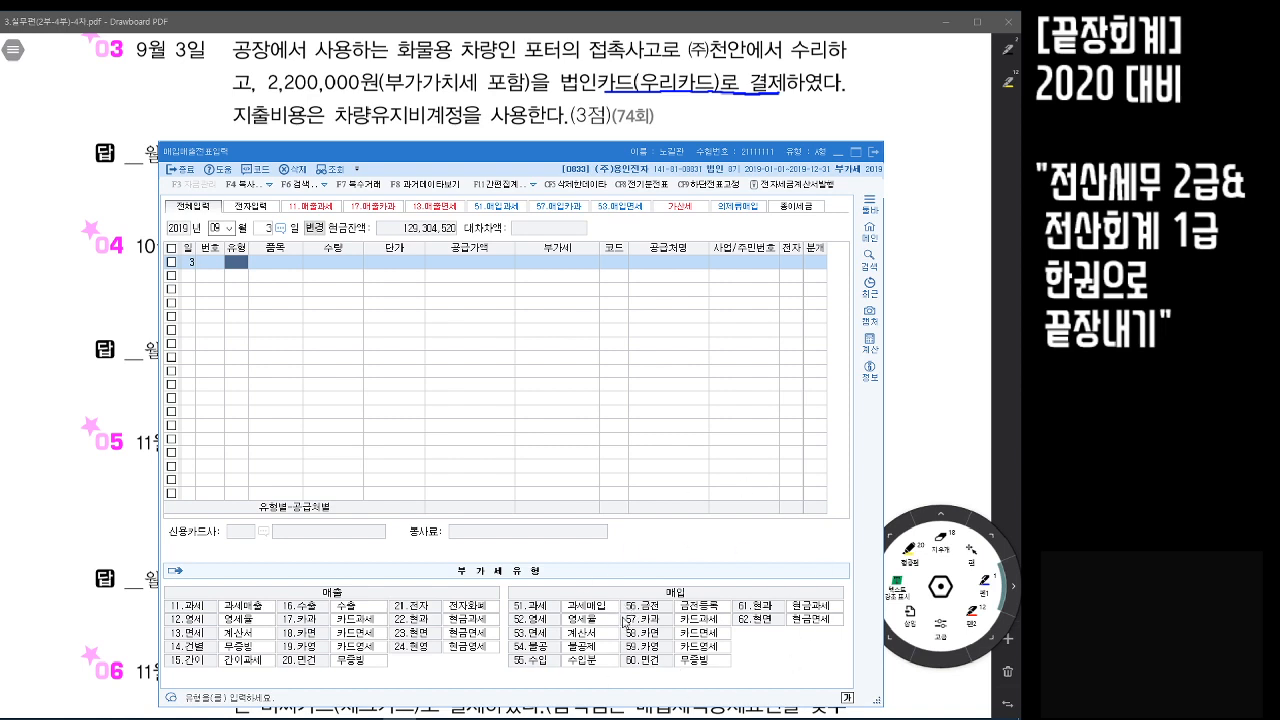
Start a voucher line of type 57 (카과) with the item 차량유지비, leaving quantity and unit price blank
{"action": "type", "text": "57"}
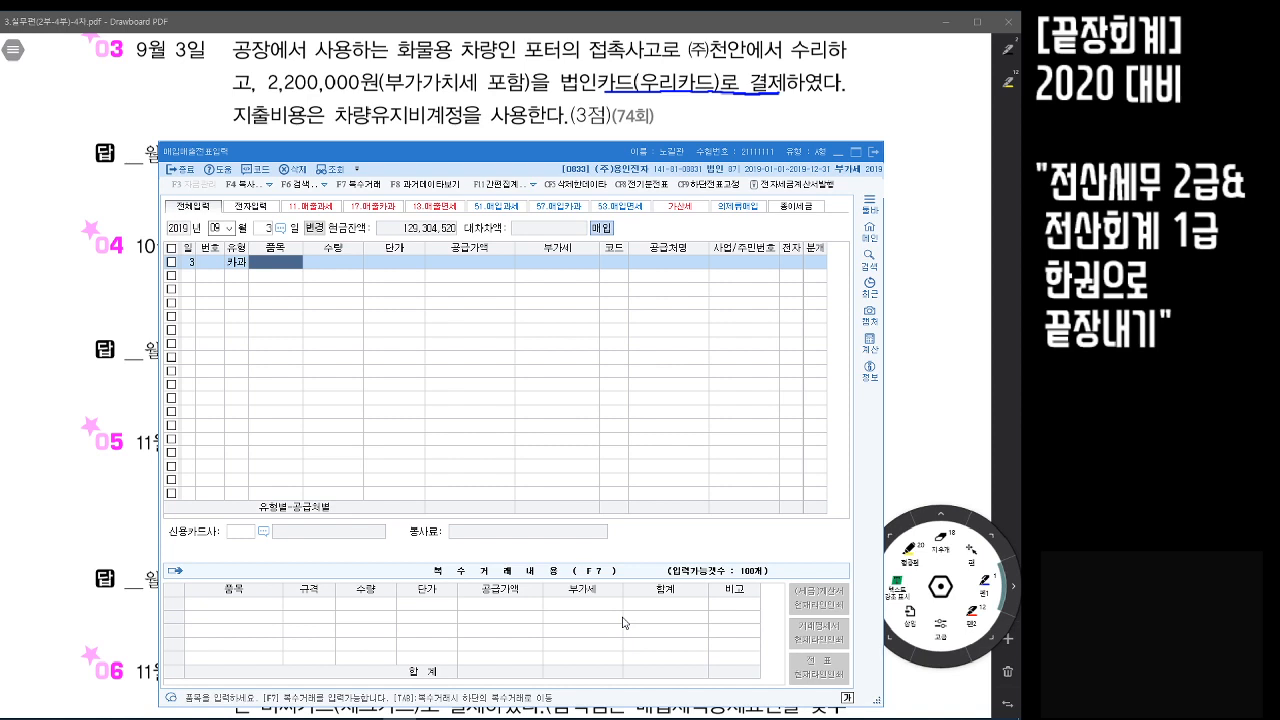
{"action": "type", "text": "차량유지비"}
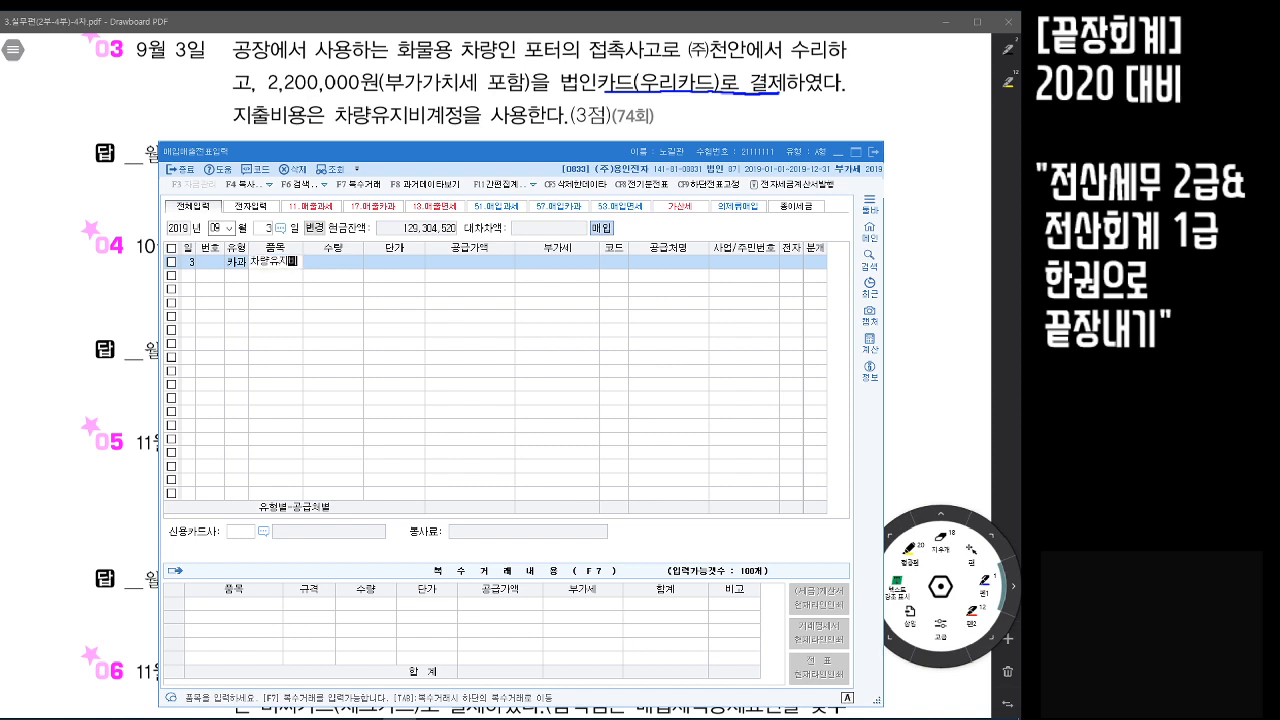
{"action": "key", "text": "Return"}
{"action": "key", "text": "Return"}
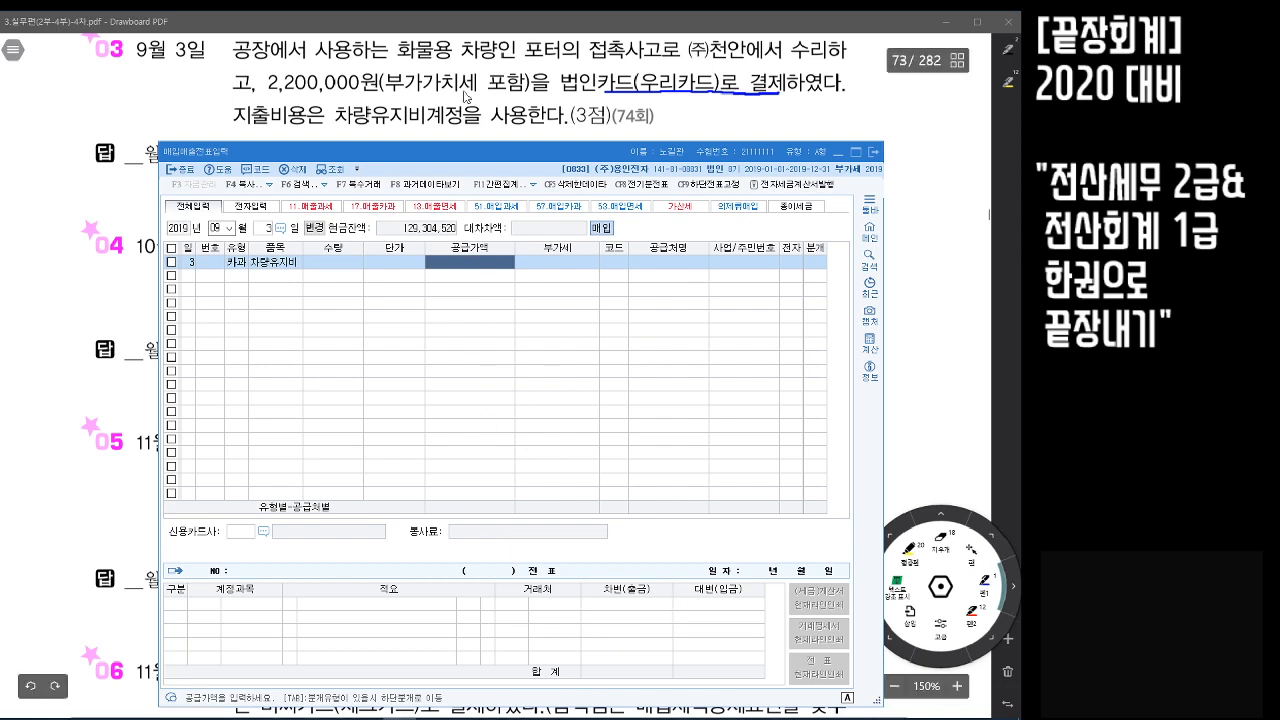
Underline the VAT-inclusive wording in workbook exercise 03 and enter 2,200,000 as the 차량유지비 line's 공급가액
{"action": "left_click", "coordinate": [464, 98]}
{"action": "left_click_drag", "start_coordinate": [460, 97], "coordinate": [520, 97]}
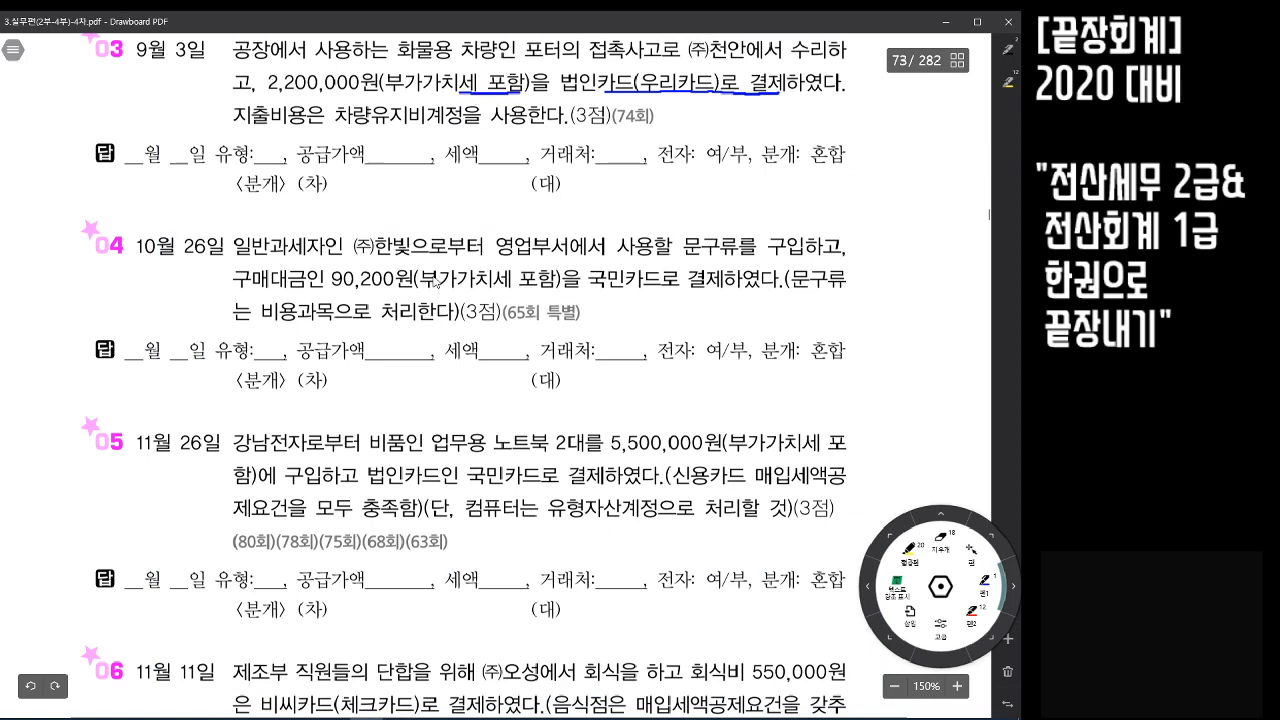
{"action": "left_click", "coordinate": [400, 719]}
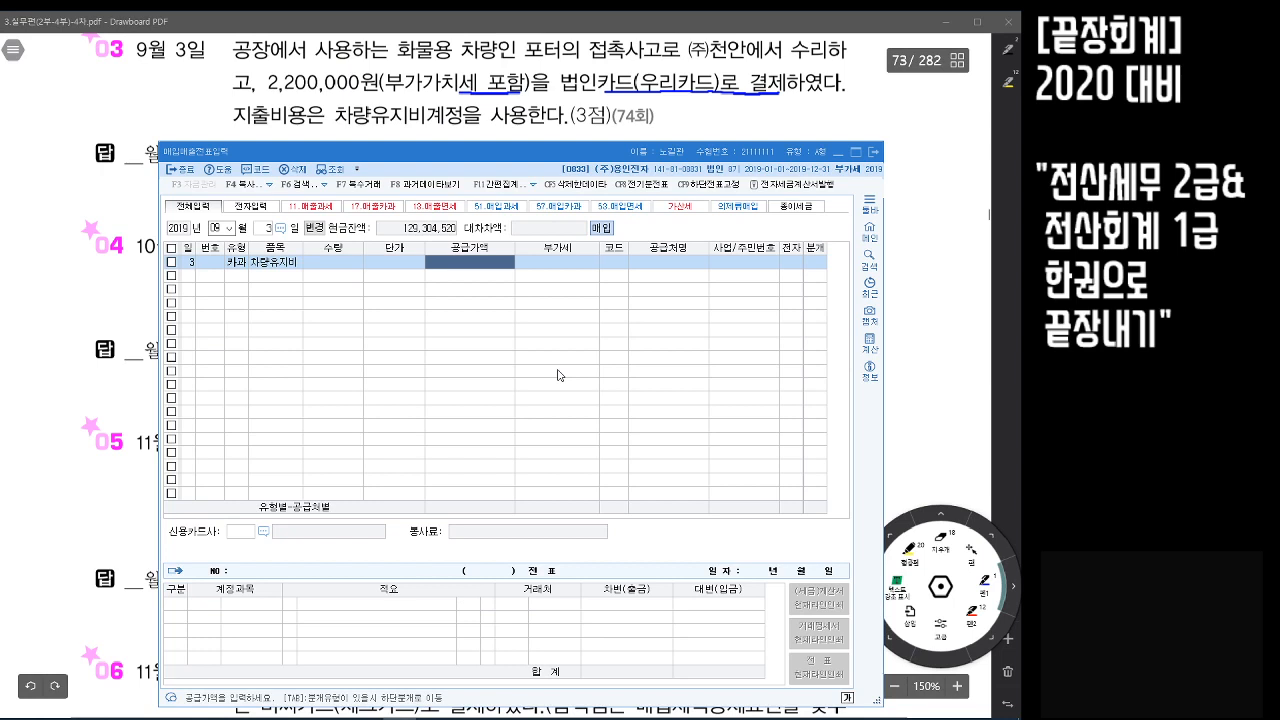
{"action": "type", "text": "2200000"}
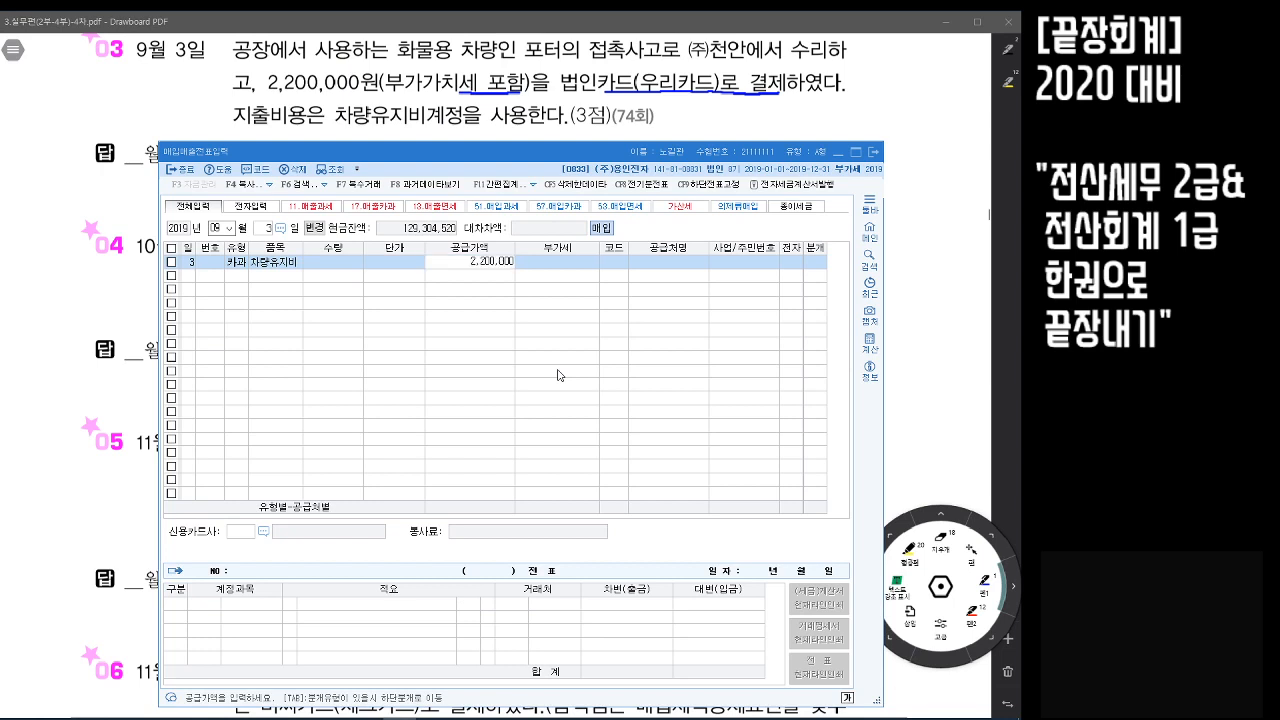
{"action": "key", "text": "Return"}
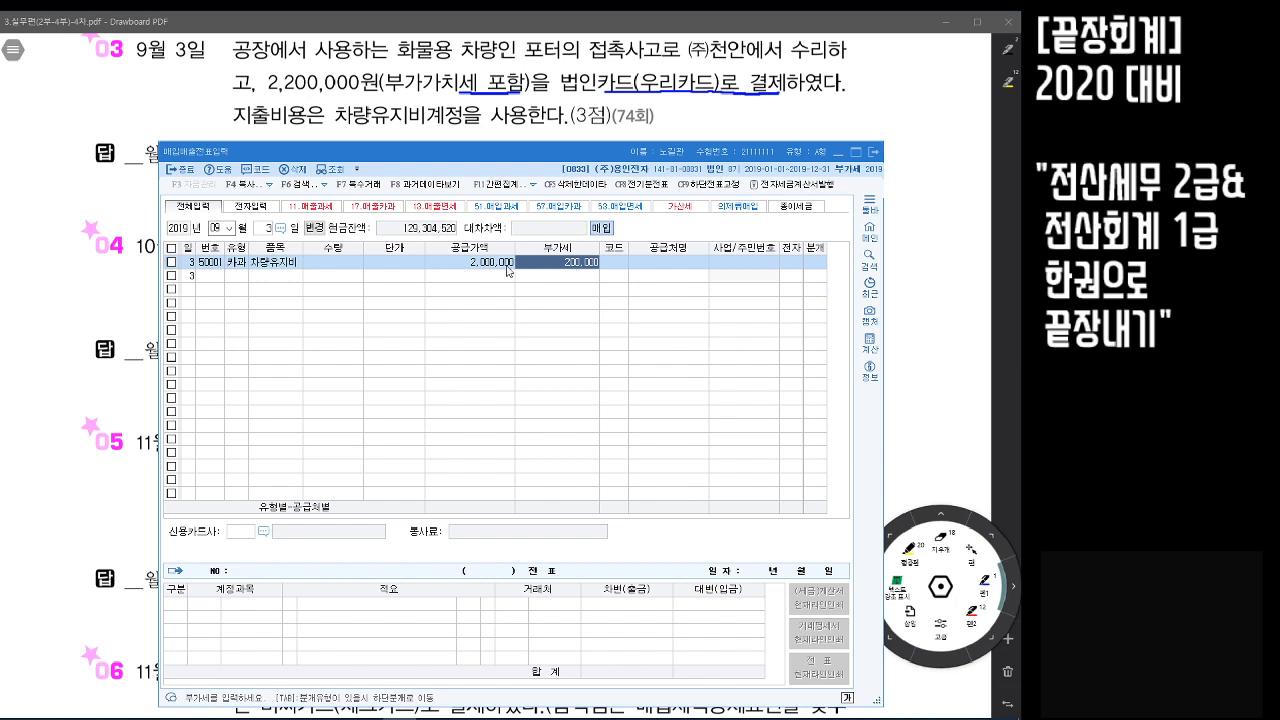
Assign (주)천안 as the supplier of the 차량유지비 line
{"action": "left_click", "coordinate": [618, 264]}
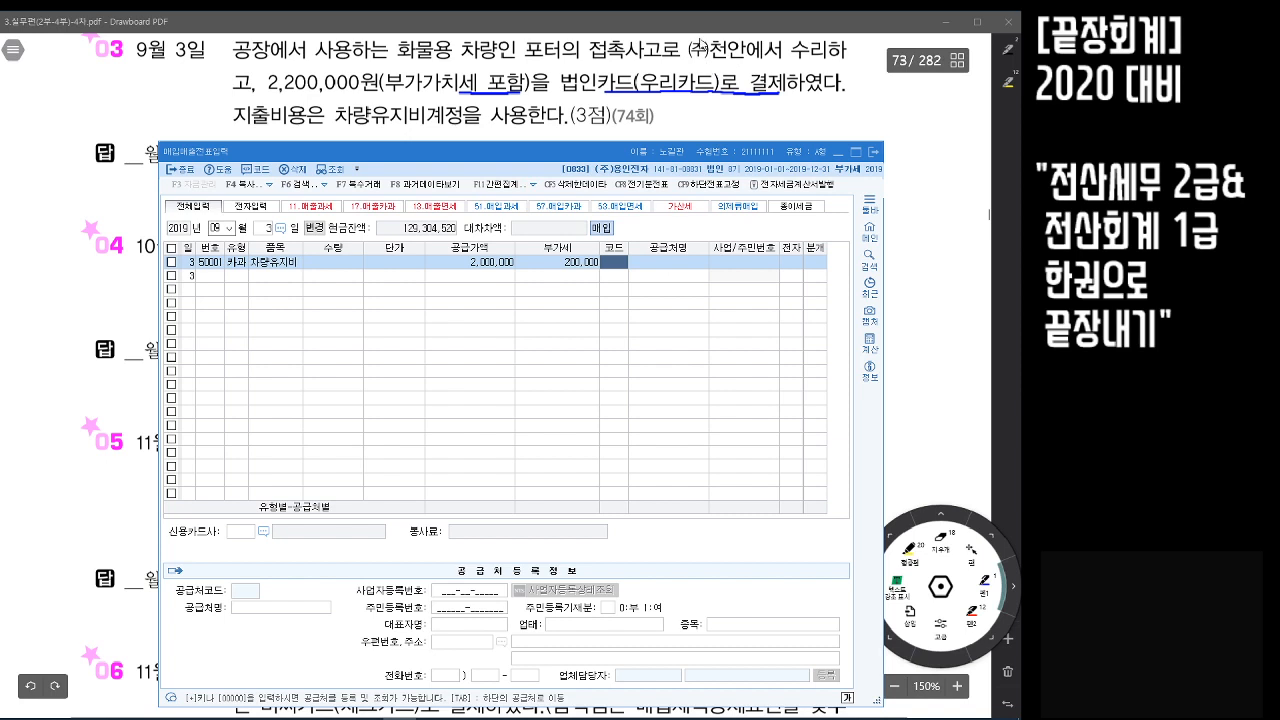
{"action": "type", "text": "천안"}
{"action": "key", "text": "Return"}
{"action": "key", "text": "Return"}
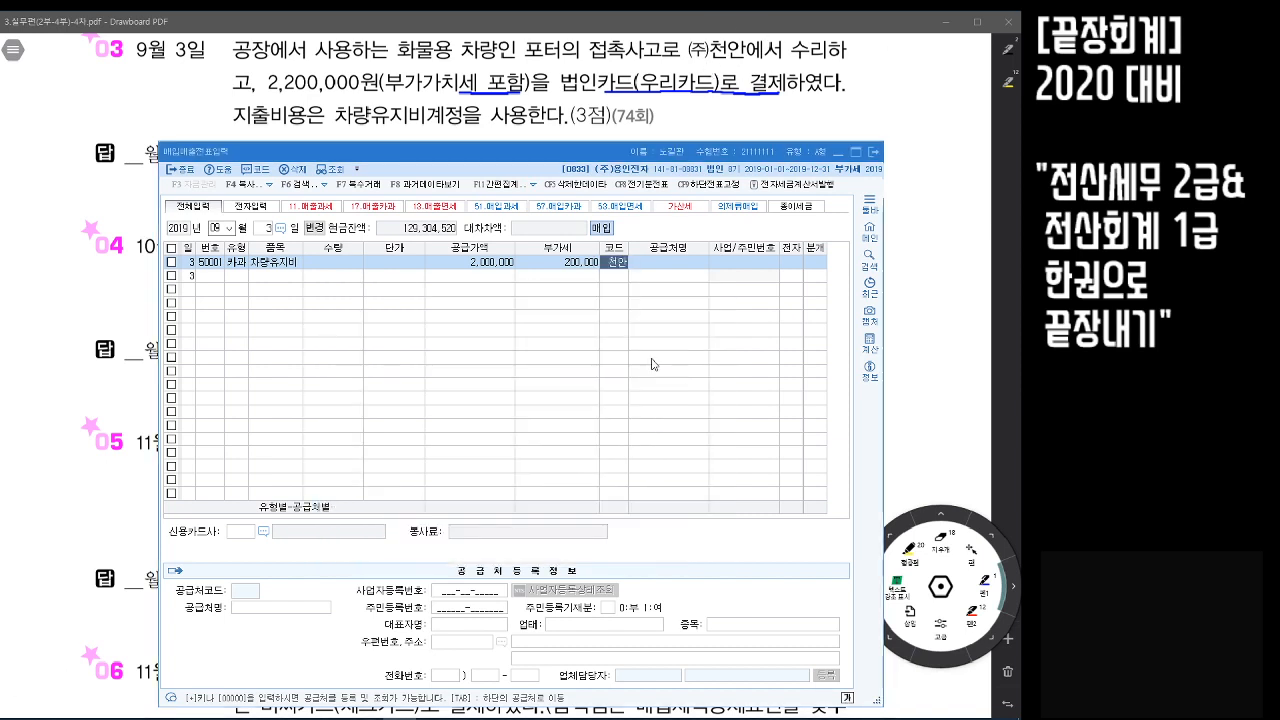
Select 우리카드(법인) as the credit card company (신용카드사) for the 차량유지비 voucher
{"action": "left_click", "coordinate": [264, 532]}
{"action": "left_click", "coordinate": [377, 388]}
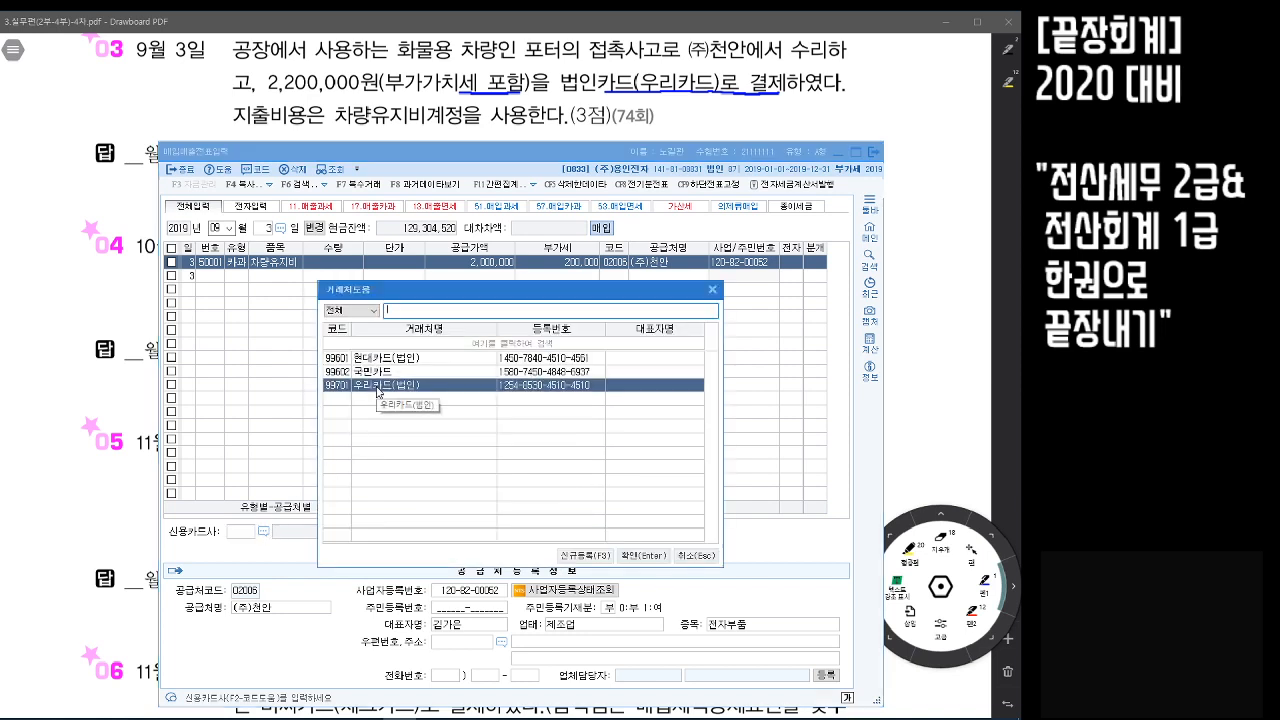
{"action": "double_click", "coordinate": [377, 389]}
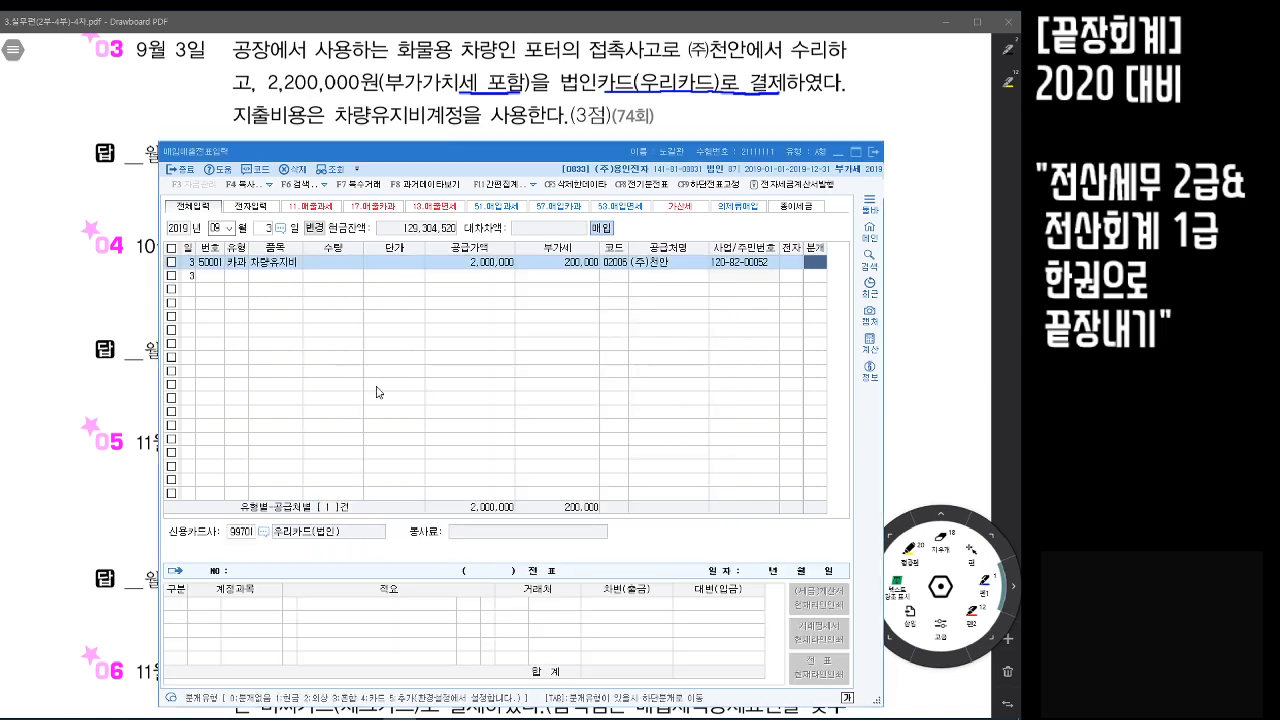
Set the 차량유지비 voucher's journal type to 혼합
{"action": "left_click", "coordinate": [793, 265]}
{"action": "left_click", "coordinate": [814, 264]}
{"action": "type", "text": "3"}
{"action": "key", "text": "Return"}
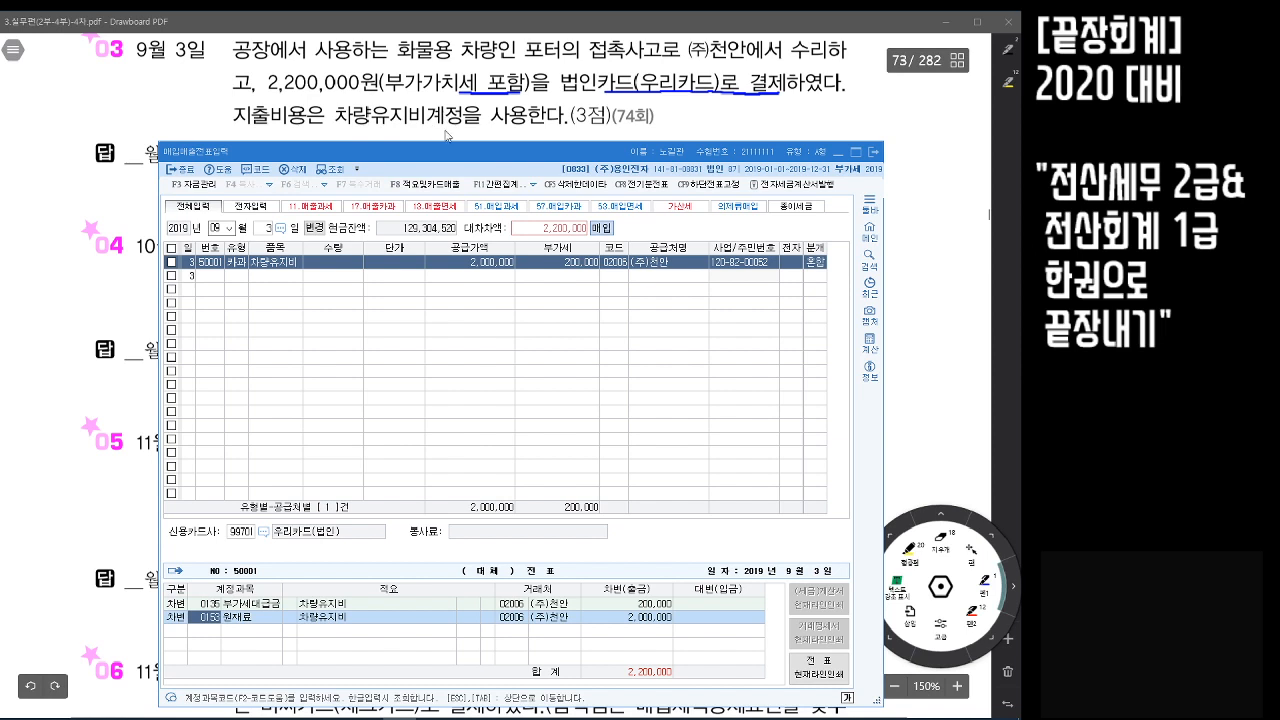
Change the 원재료 debit account to 차량유지비 of the 제조원가 class (0522) and move on to a credit line
{"action": "type", "text": "차량"}
{"action": "key", "text": "Return"}
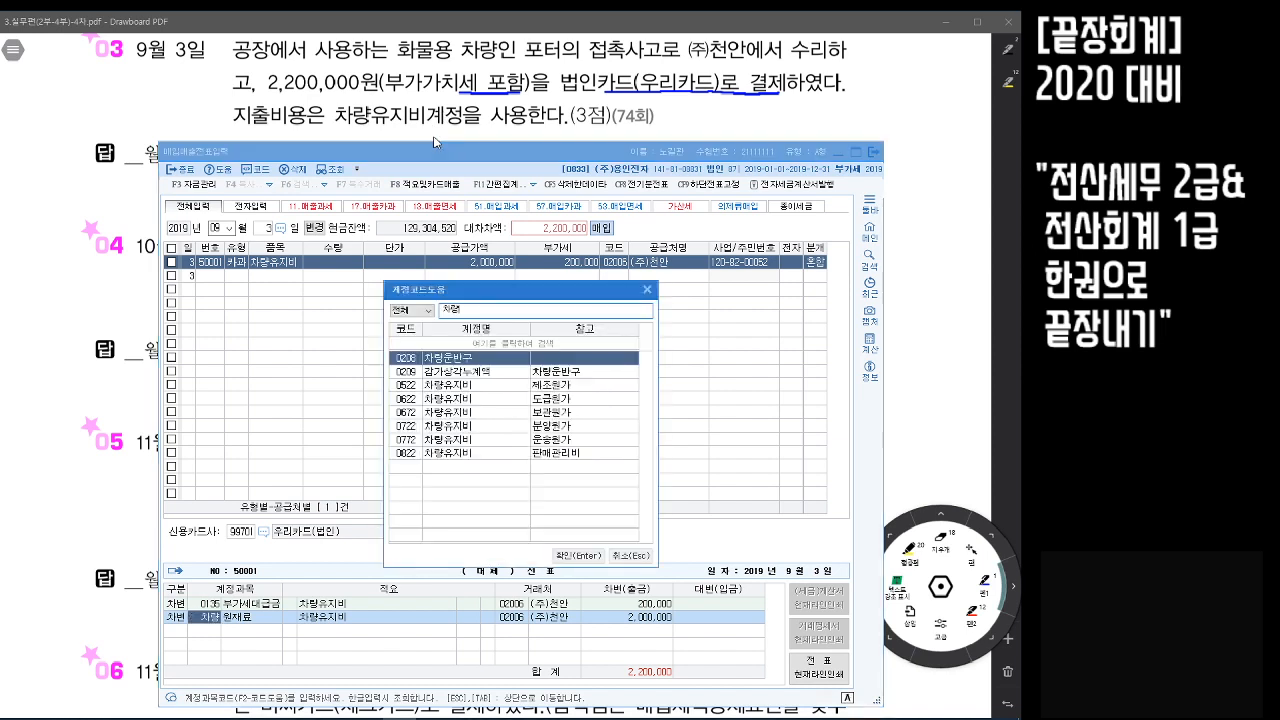
{"action": "left_click", "coordinate": [464, 386]}
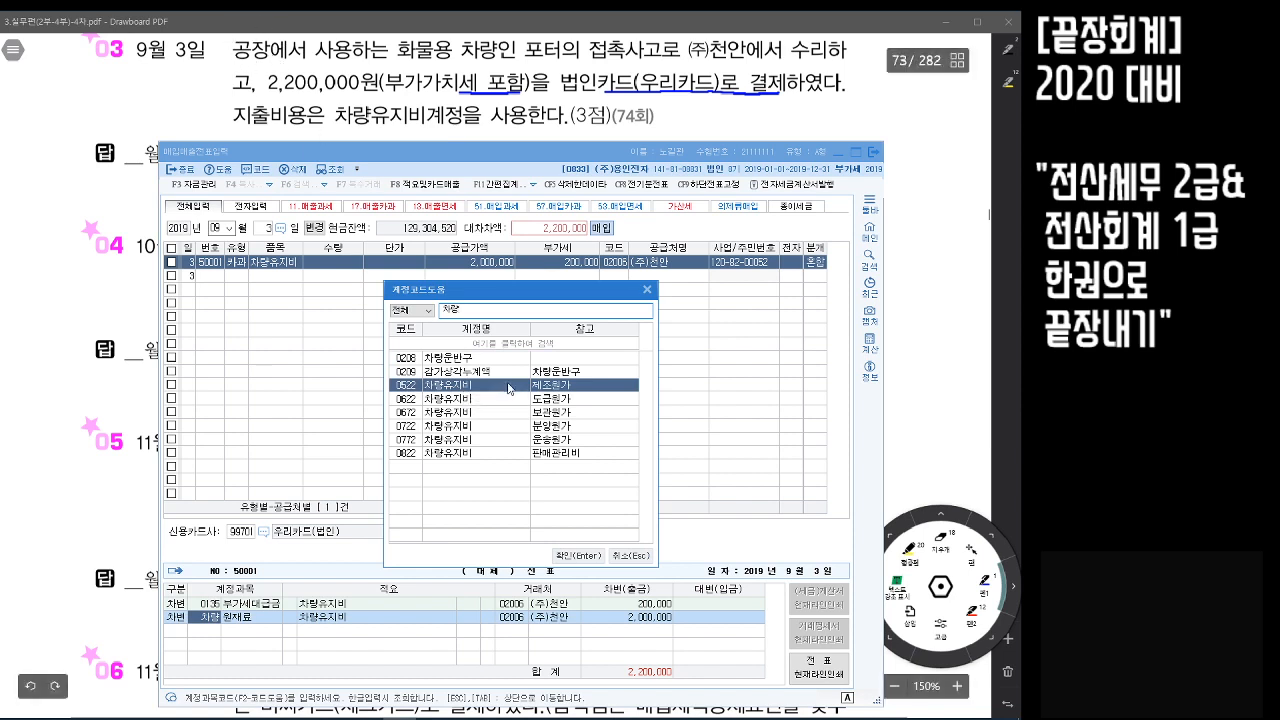
{"action": "double_click", "coordinate": [475, 386]}
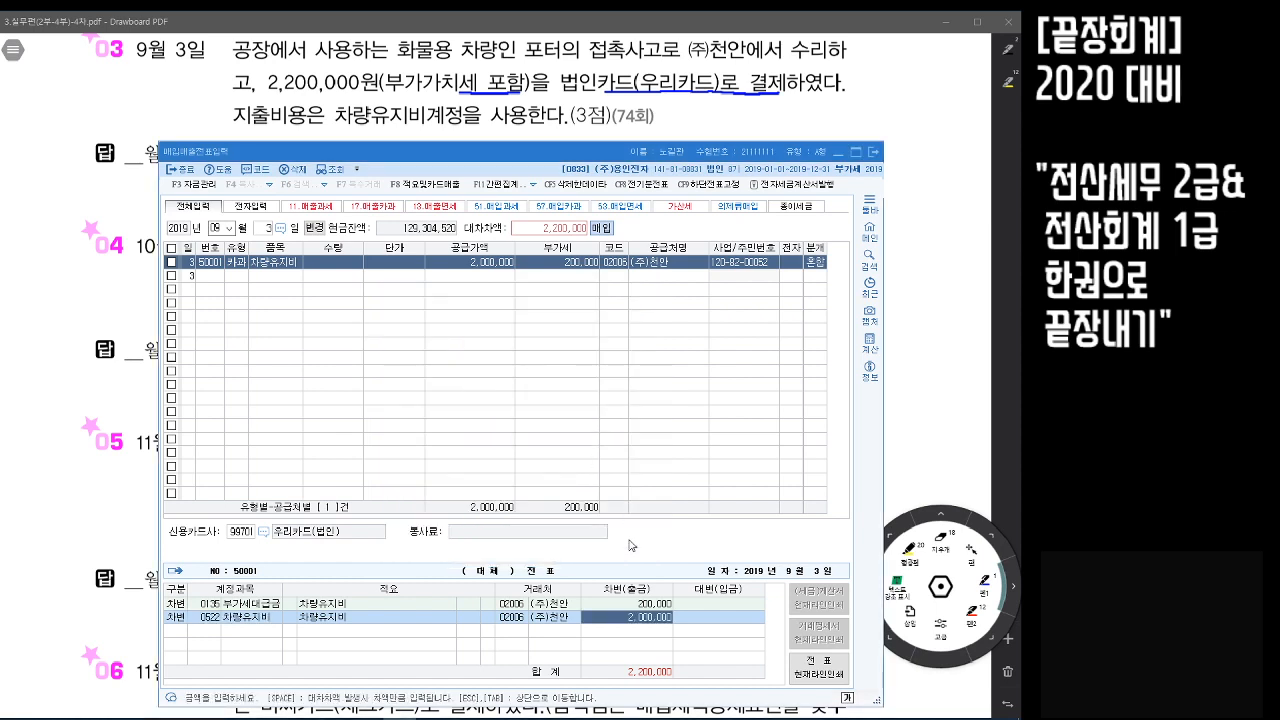
{"action": "key", "text": "Return"}
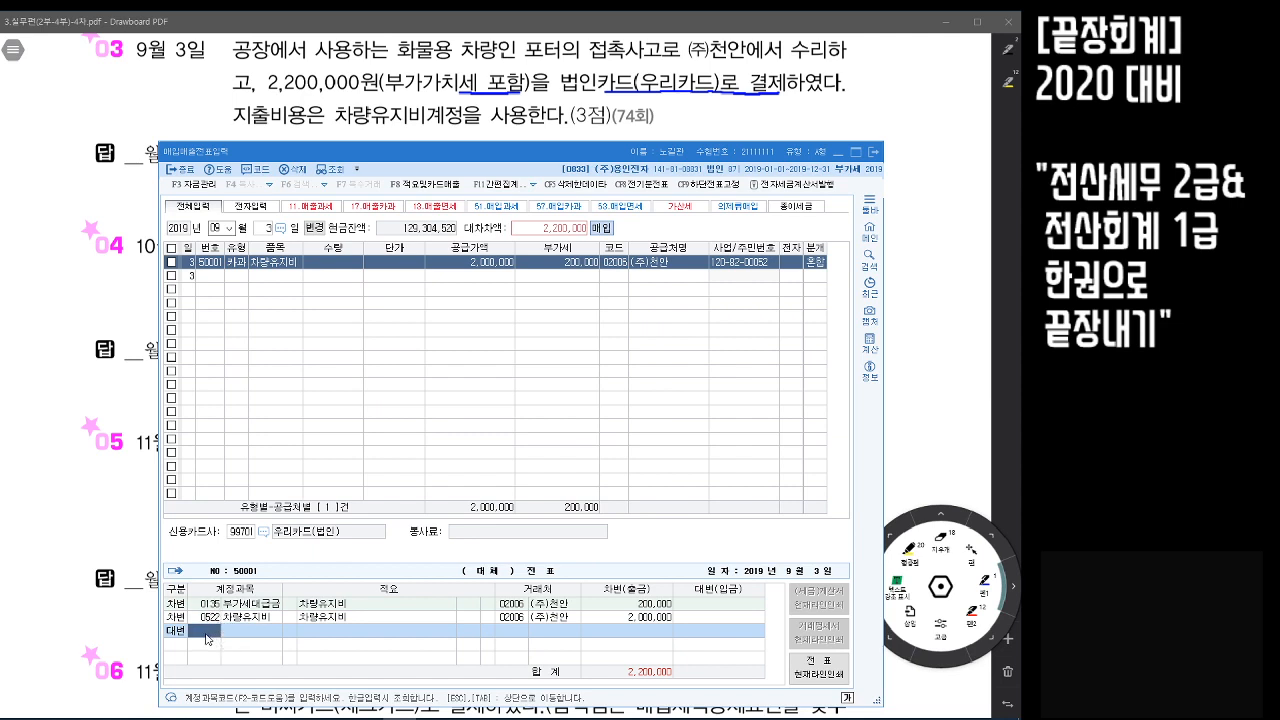
Credit 미지급금 (0253) for 2,200,000 in the 차량유지비 voucher's journal entry
{"action": "type", "text": "미지"}
{"action": "key", "text": "Return"}
{"action": "key", "text": "Return"}
{"action": "key", "text": "Return"}
Change the counterparty of the 차량유지비 voucher's 미지급금 credit line to 우리카드(법인)
{"action": "key", "text": "Left"}
{"action": "key", "text": "Left"}
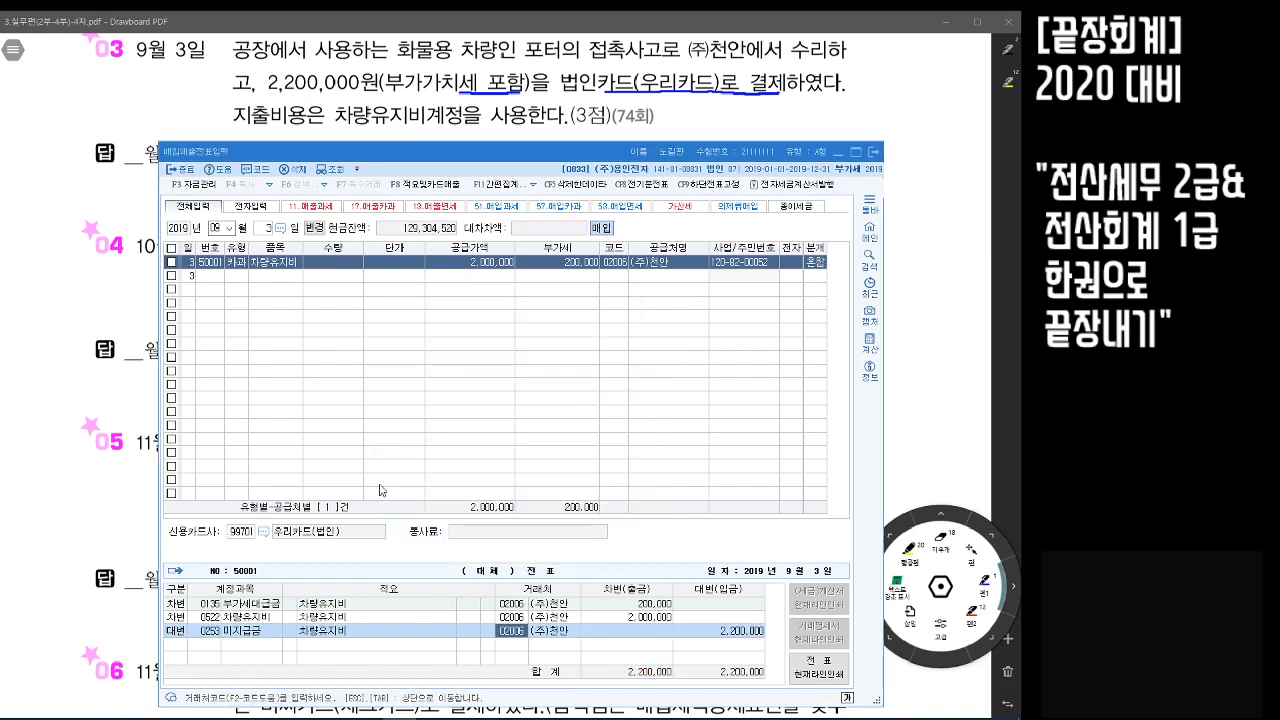
{"action": "type", "text": "우리"}
{"action": "key", "text": "Return"}
{"action": "key", "text": "Return"}
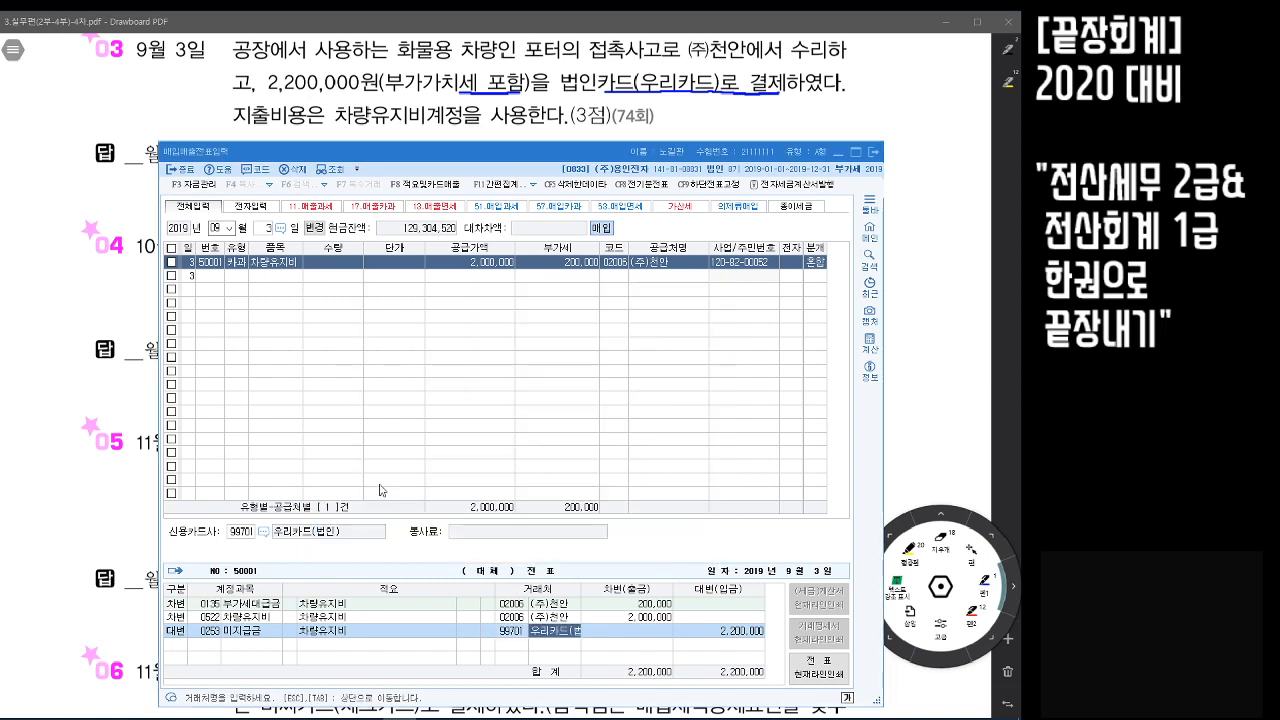
{"action": "key", "text": "Up"}
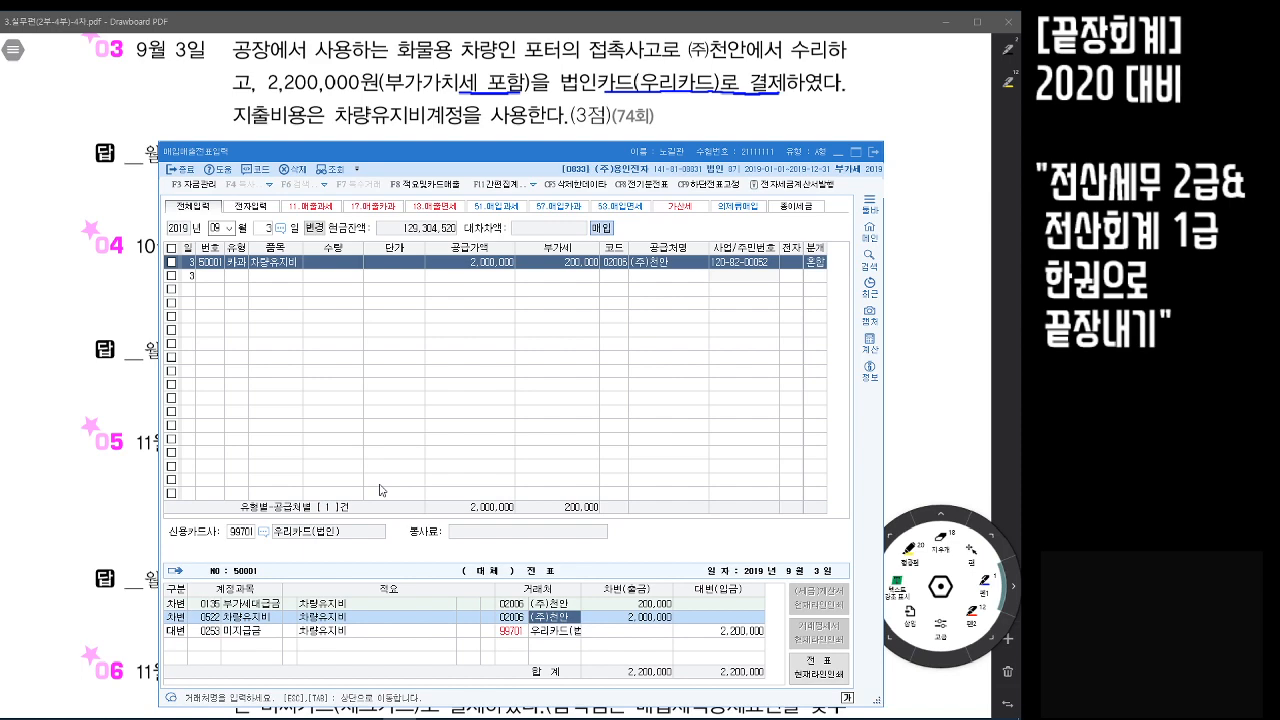
Show exercise 04 in the workbook PDF, then return to the voucher entry window and set the date to October 26, 2019
{"action": "left_click", "coordinate": [944, 338]}
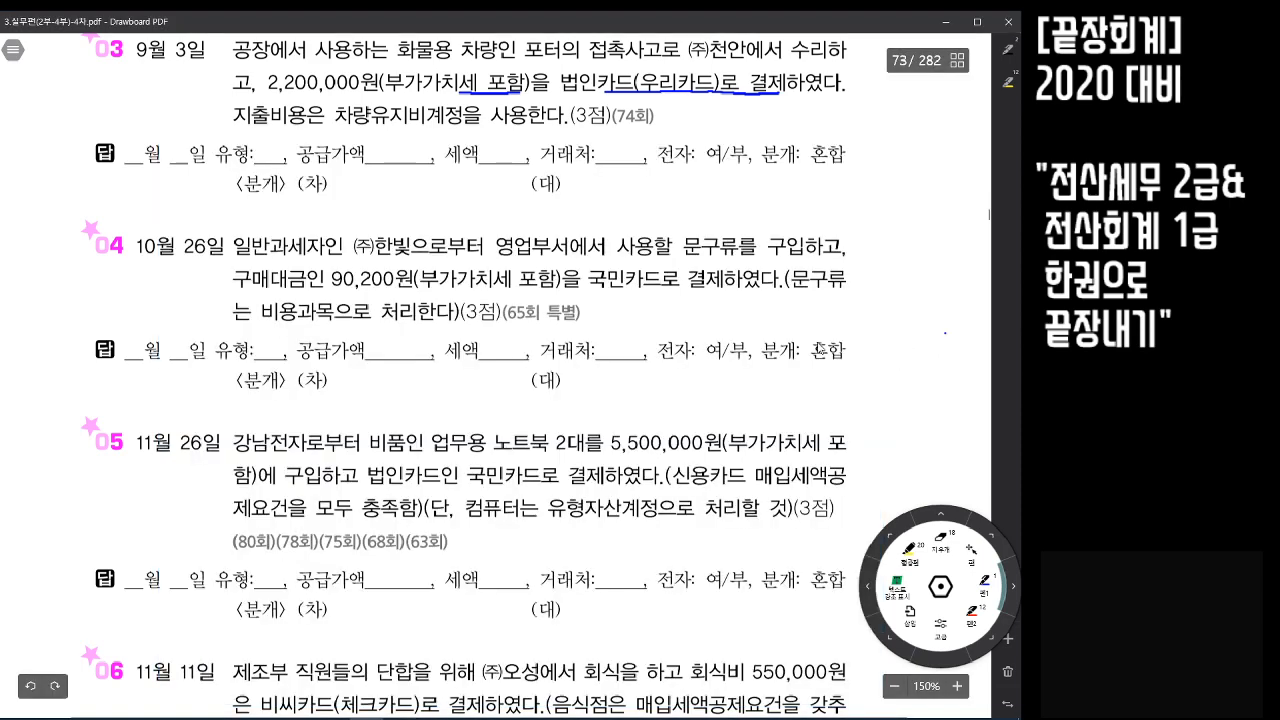
{"action": "scroll", "coordinate": [818, 348], "scroll_direction": "down", "scroll_amount": 4}
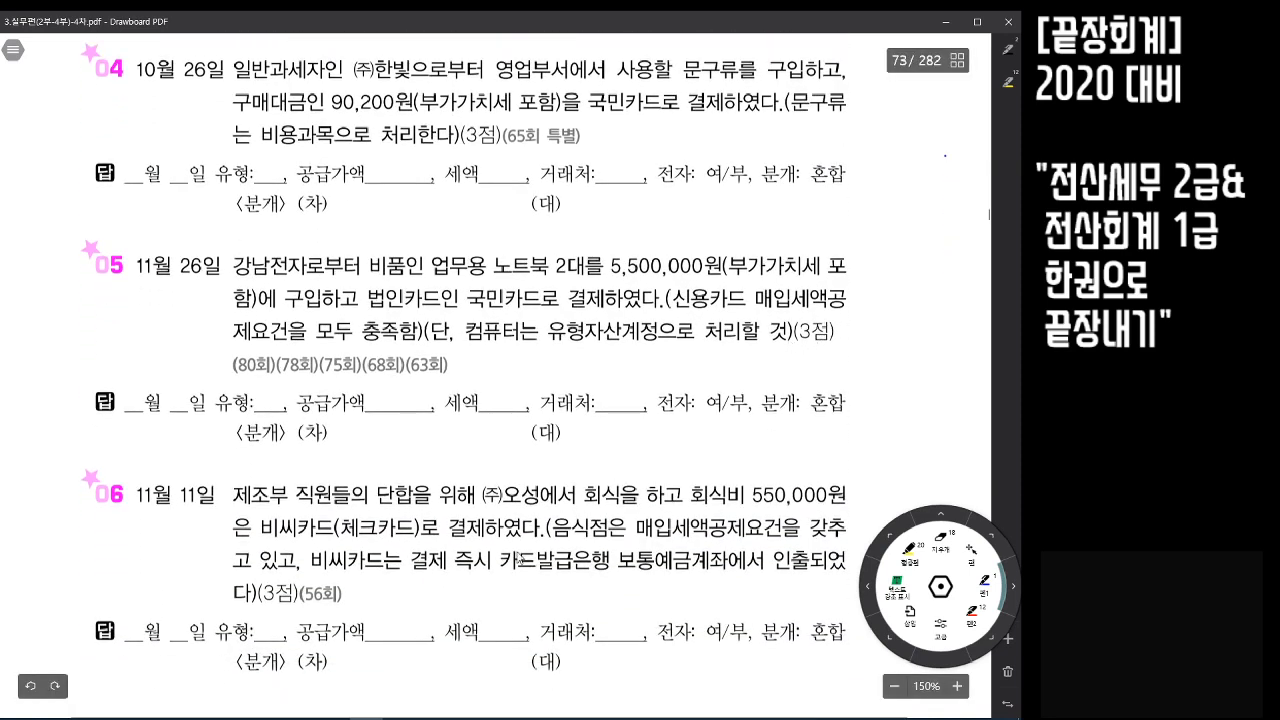
{"action": "left_click", "coordinate": [402, 715]}
{"action": "left_click_drag", "start_coordinate": [335, 155], "coordinate": [323, 161]}
{"action": "left_click", "coordinate": [212, 232]}
{"action": "type", "text": "10"}
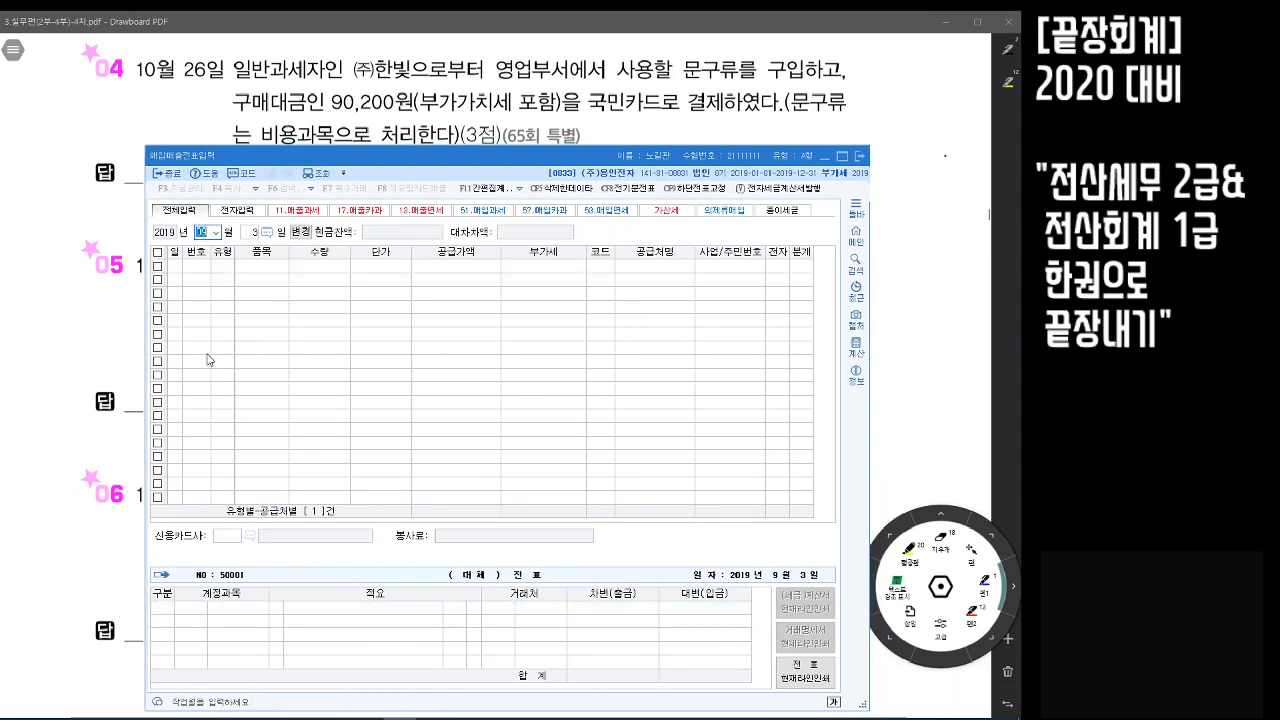
{"action": "key", "text": "Return"}
{"action": "type", "text": "26"}
{"action": "key", "text": "Return"}
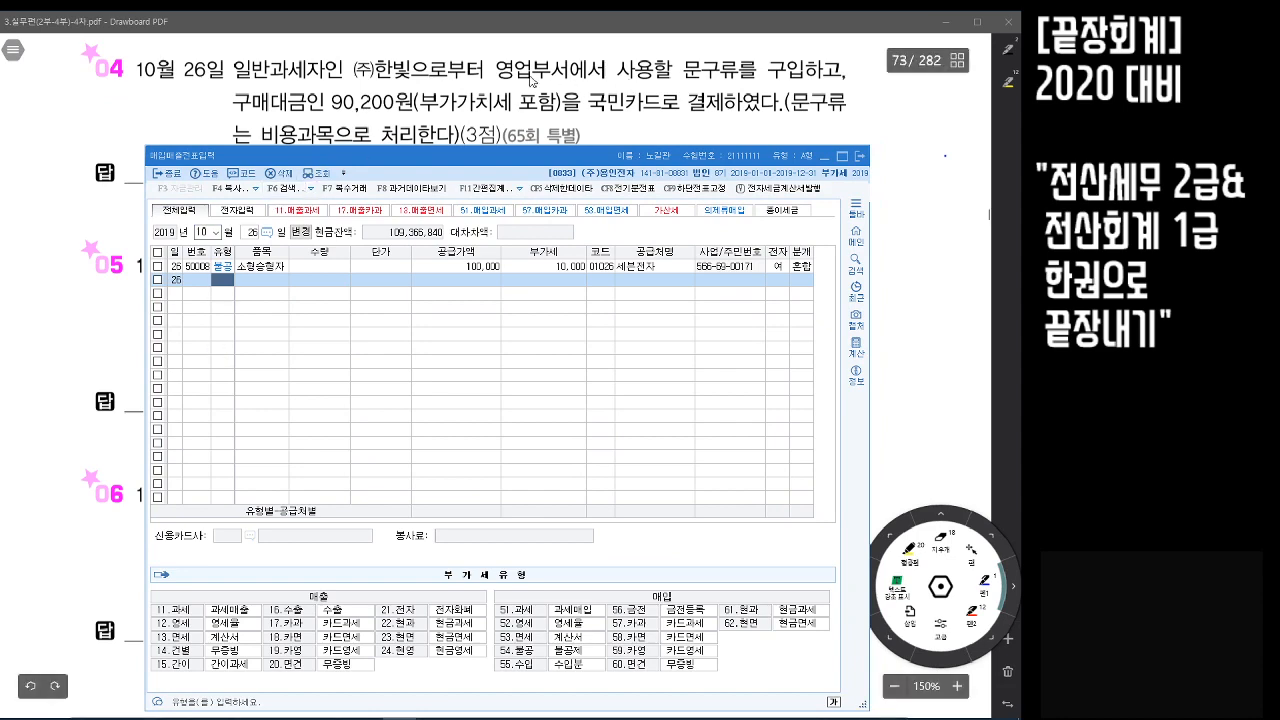
In exercise 04 of the workbook PDF, tick 영업부서 and underline 문구류, 세 포함, 카드로 결제하였다 and 비용과목
{"action": "mouse_move", "coordinate": [490, 62]}
{"action": "left_mouse_down"}
{"action": "mouse_move", "coordinate": [495, 75]}
{"action": "mouse_move", "coordinate": [514, 46]}
{"action": "left_mouse_up"}
{"action": "left_click_drag", "start_coordinate": [686, 78], "coordinate": [740, 76]}
{"action": "left_click_drag", "start_coordinate": [497, 114], "coordinate": [757, 112]}
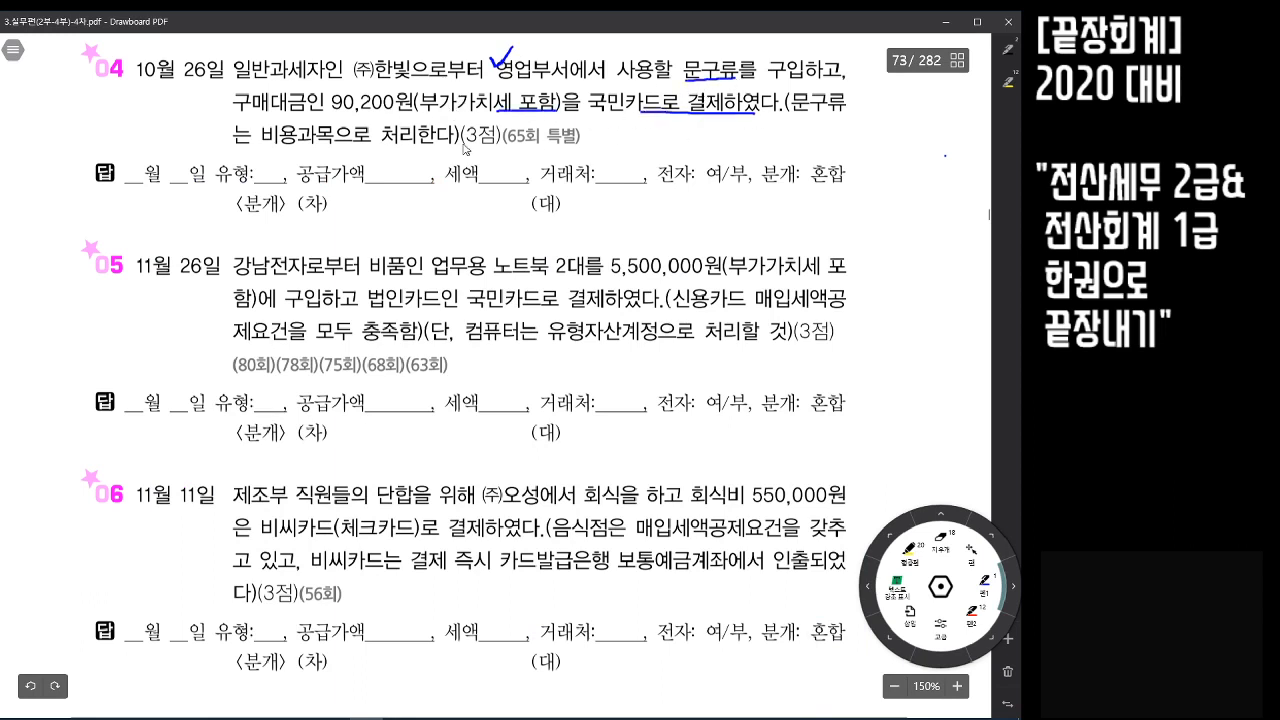
{"action": "left_click_drag", "start_coordinate": [272, 148], "coordinate": [336, 148]}
Back in the voucher entry window, start a 57 카과 line with item 문구류 and a VAT-inclusive amount of 90,200
{"action": "left_click", "coordinate": [399, 719]}
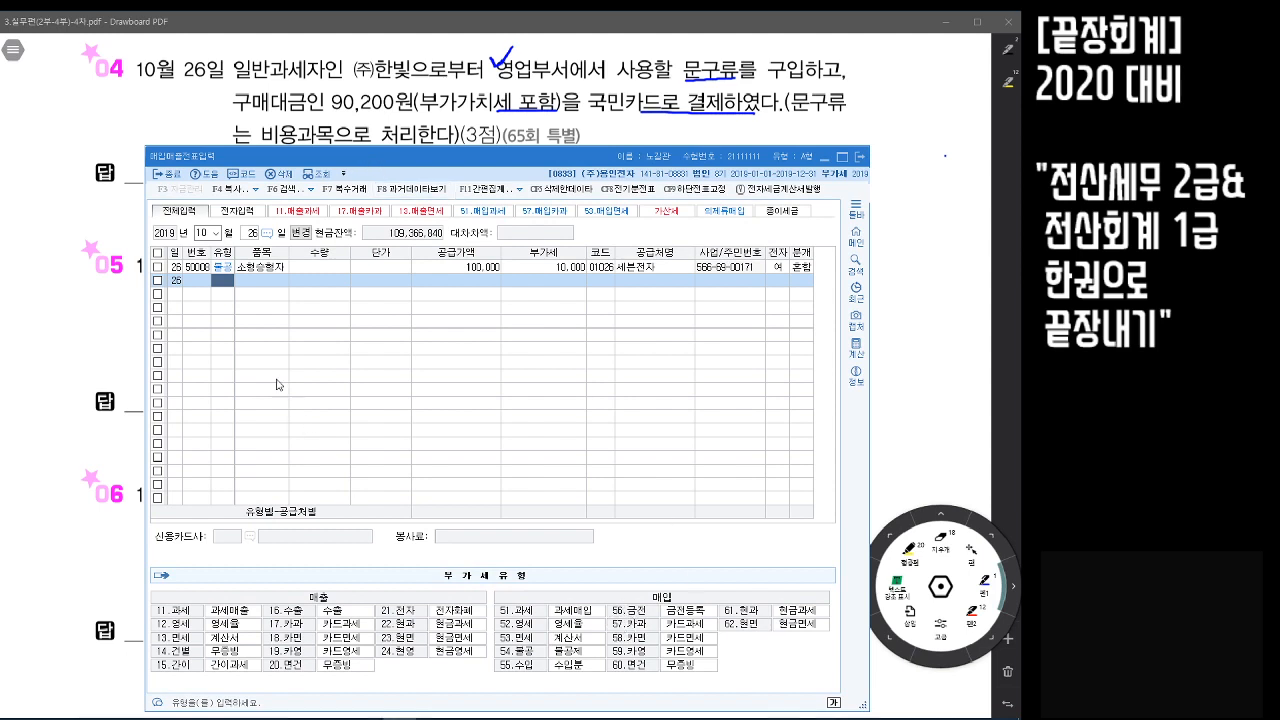
{"action": "type", "text": "57"}
{"action": "key", "text": "Return"}
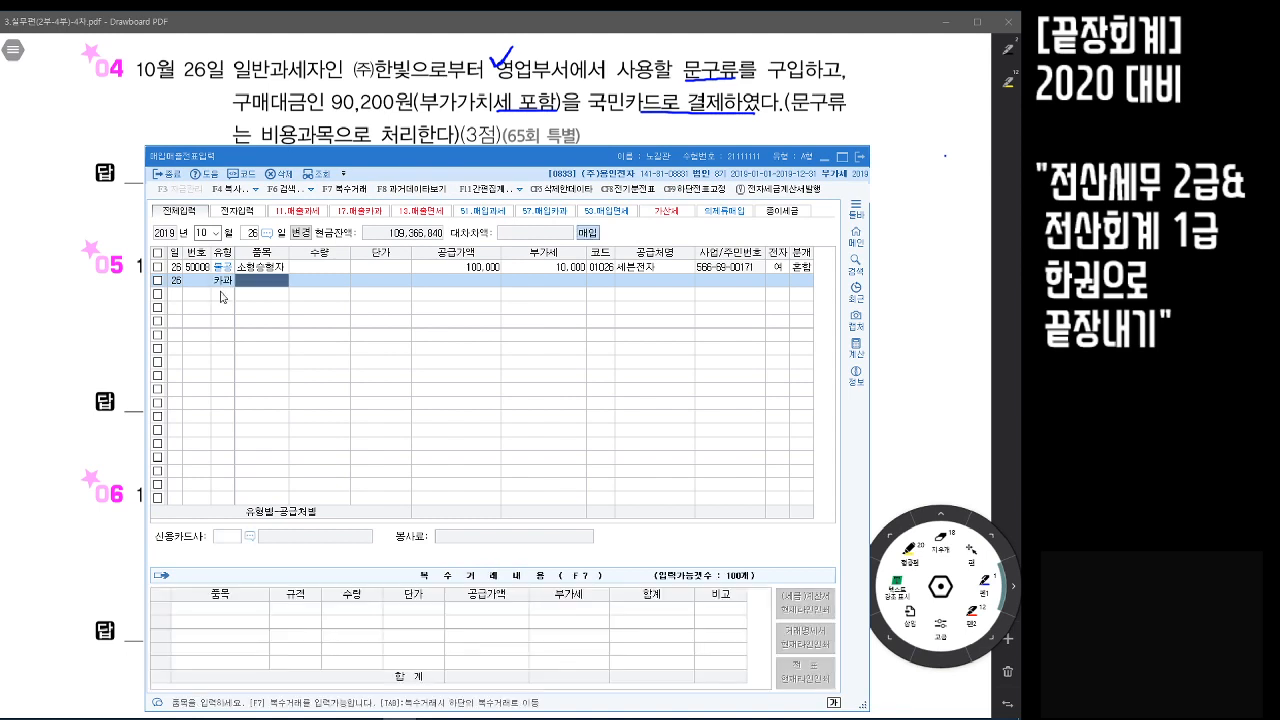
{"action": "type", "text": "문구류"}
{"action": "key", "text": "Return"}
{"action": "key", "text": "Return"}
{"action": "key", "text": "Return"}
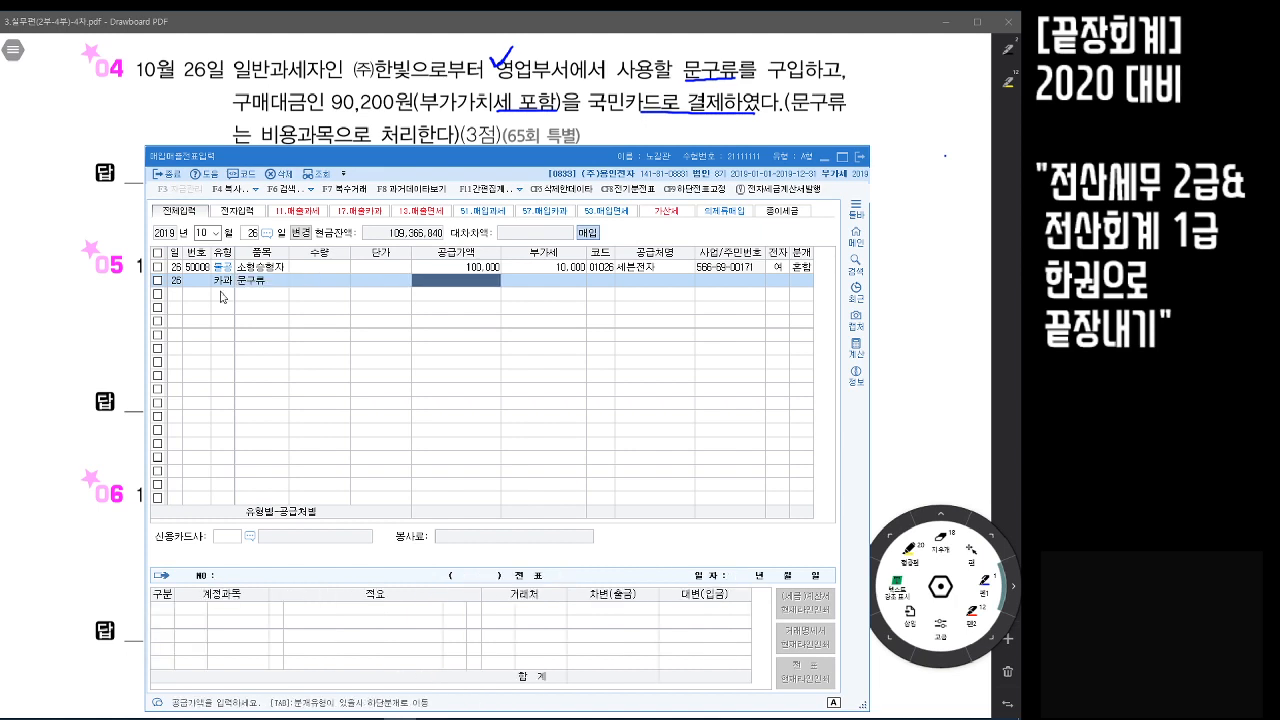
{"action": "type", "text": "90200"}
{"action": "key", "text": "Return"}
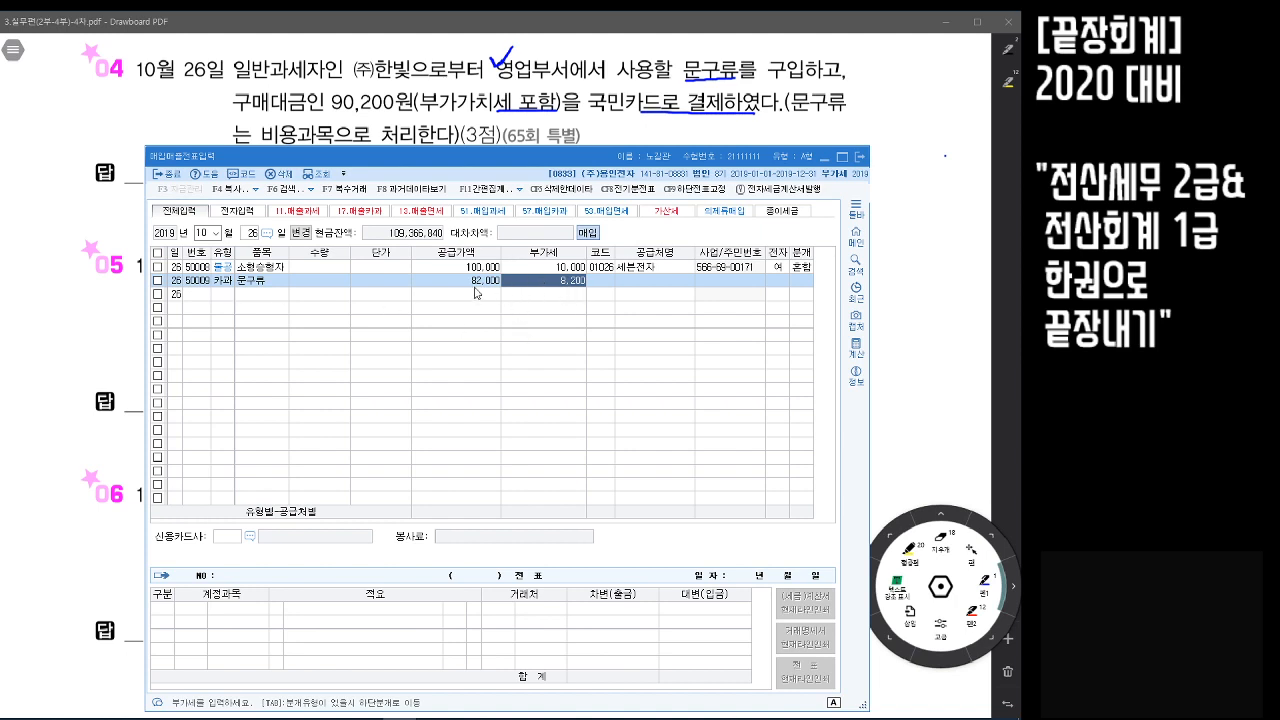
Assign (주)한빛 as the supplier of the 문구류 line
{"action": "left_click", "coordinate": [606, 281]}
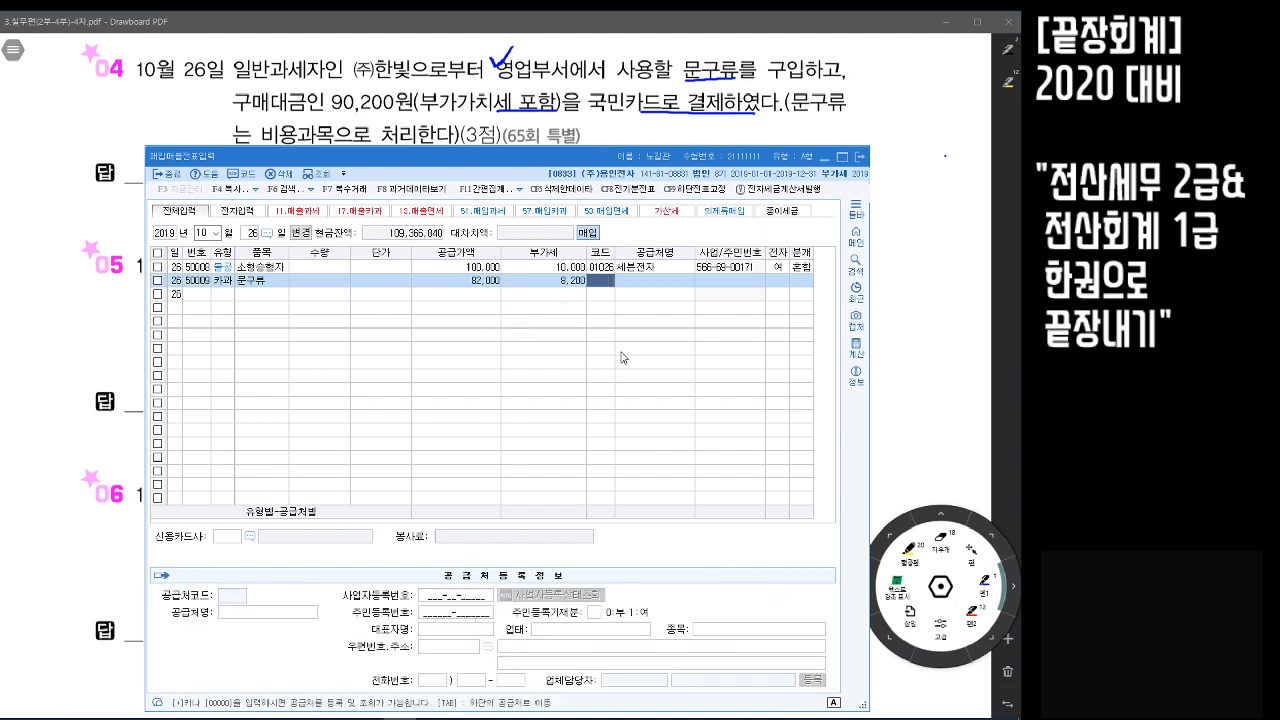
{"action": "type", "text": "한빛"}
{"action": "key", "text": "Return"}
{"action": "key", "text": "Return"}
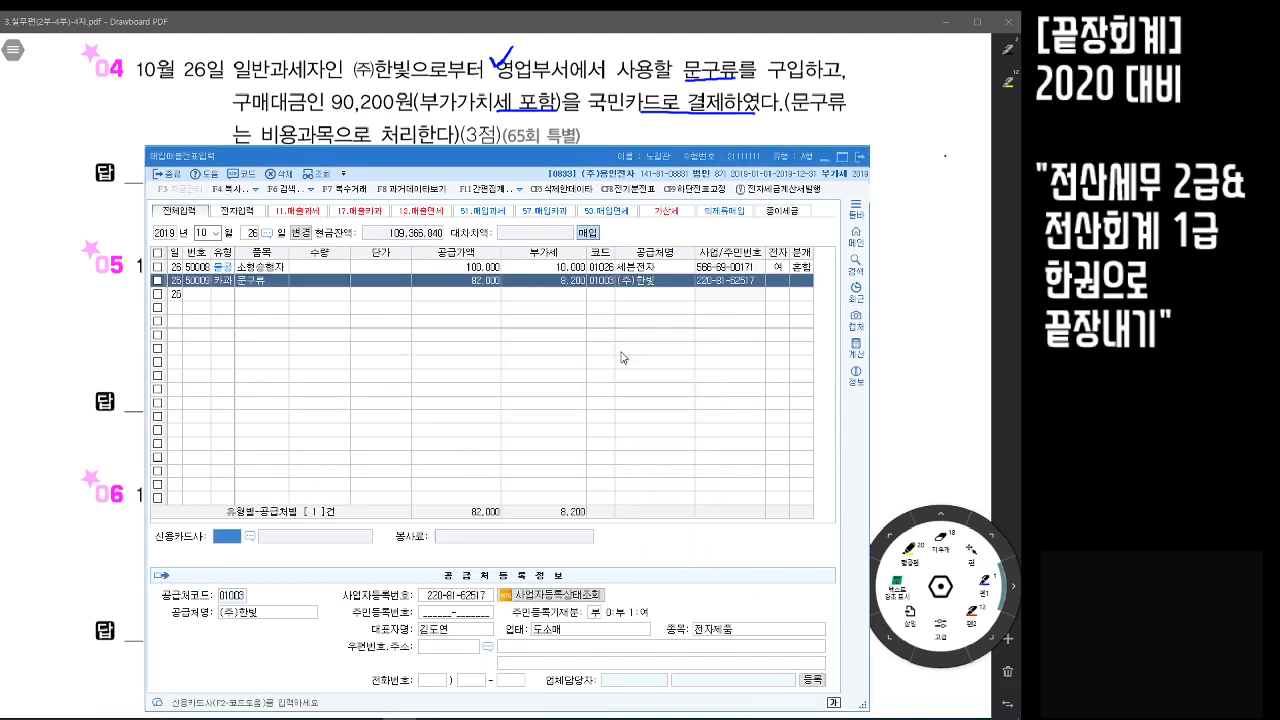
Select 국민카드 as the credit card company (신용카드사) for the 문구류 voucher and set its journal type to 혼합
{"action": "key", "text": "F2"}
{"action": "key", "text": "Down"}
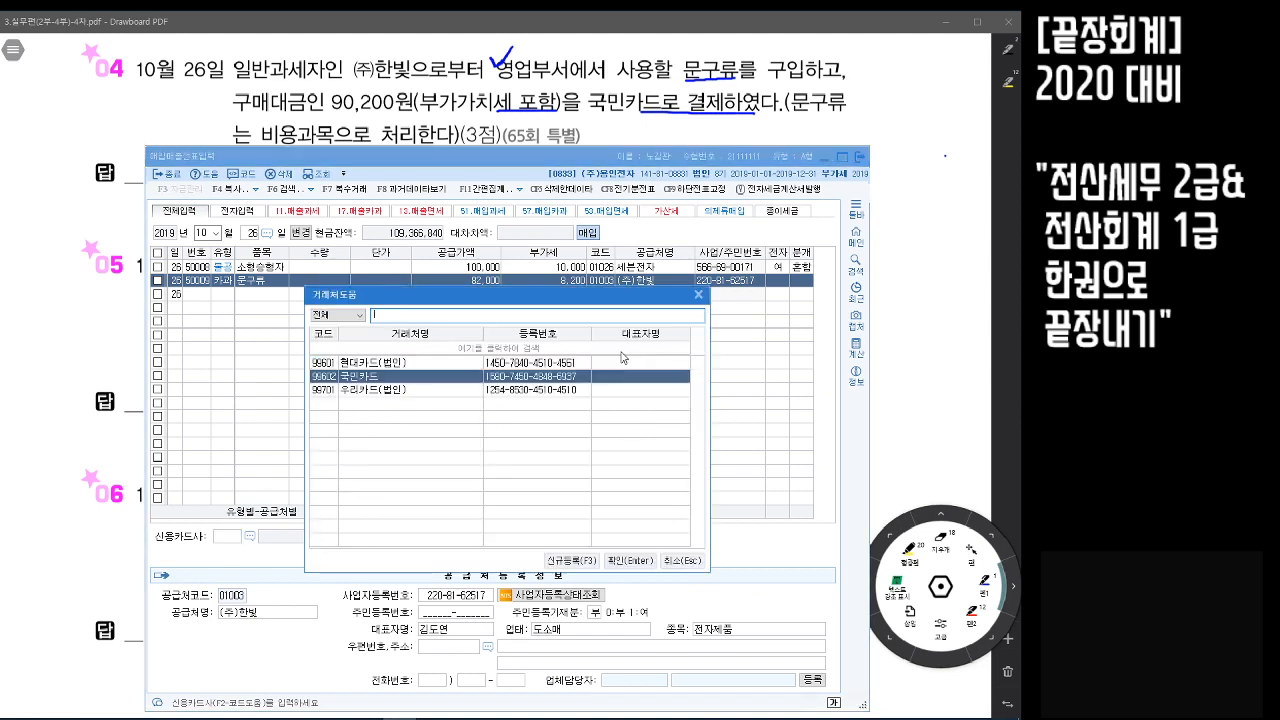
{"action": "key", "text": "Return"}
{"action": "key", "text": "3"}
{"action": "key", "text": "Return"}
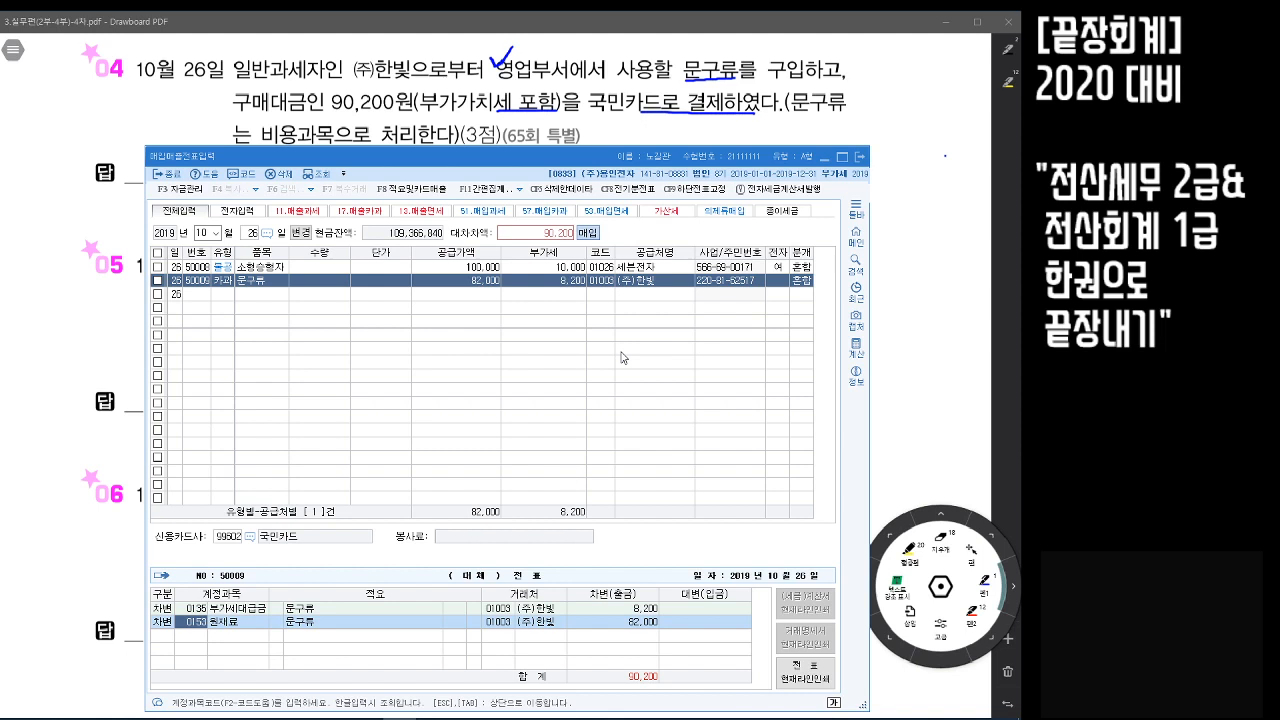
Search the account codes for 소모 from the 원재료 debit line and highlight 소모품비 of the 판매관리비 class (0830)
{"action": "type", "text": "소모"}
{"action": "key", "text": "Return"}
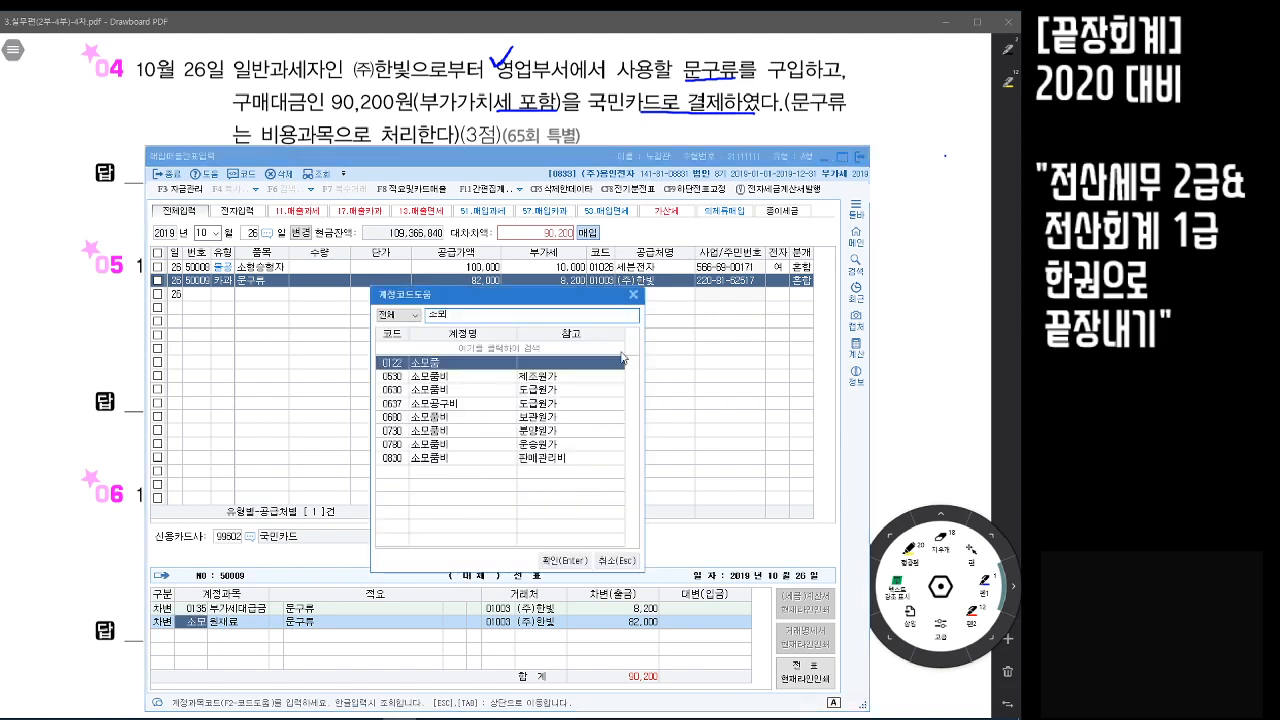
{"action": "key", "text": "Down"}
{"action": "key", "text": "Down"}
{"action": "key", "text": "Down"}
{"action": "key", "text": "Down"}
{"action": "key", "text": "Down"}
{"action": "key", "text": "Down"}
{"action": "key", "text": "Down"}
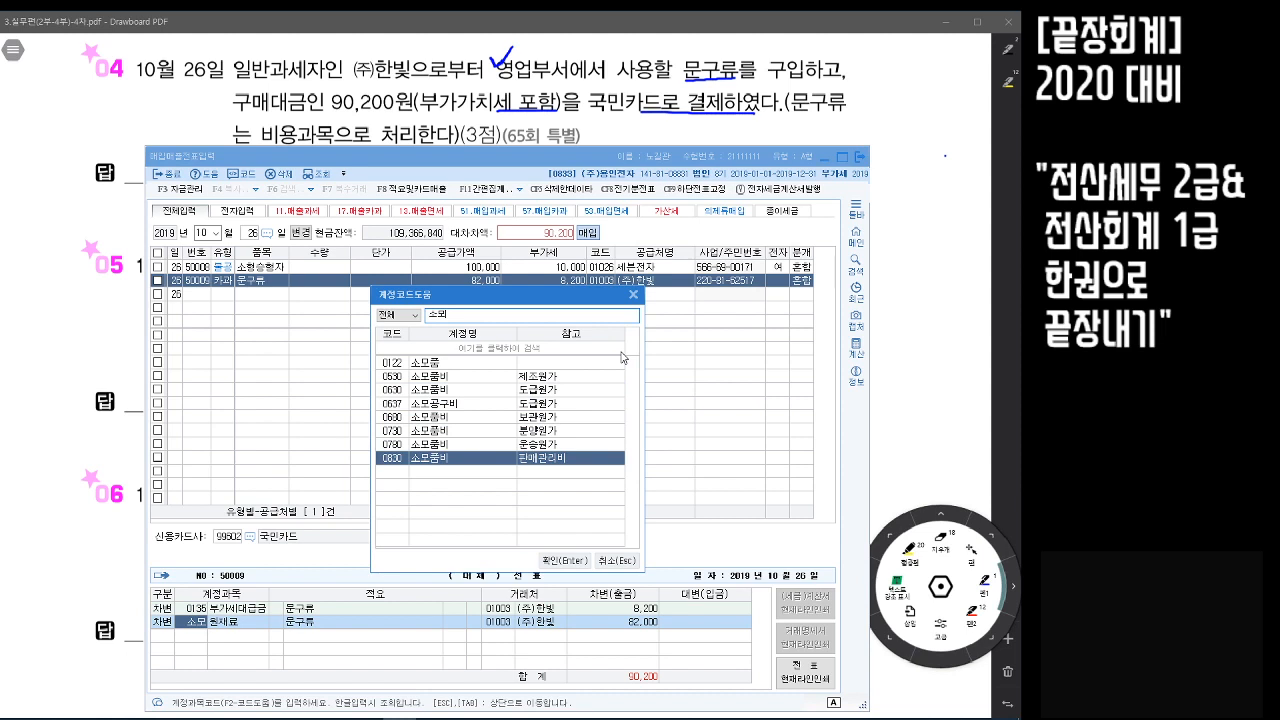
Search the account codes for 사무용 and change the 원재료 debit account to 사무용품비 of the 판매관리비 class (0829)
{"action": "key", "text": "BackSpace"}
{"action": "key", "text": "BackSpace"}
{"action": "type", "text": "사무용"}
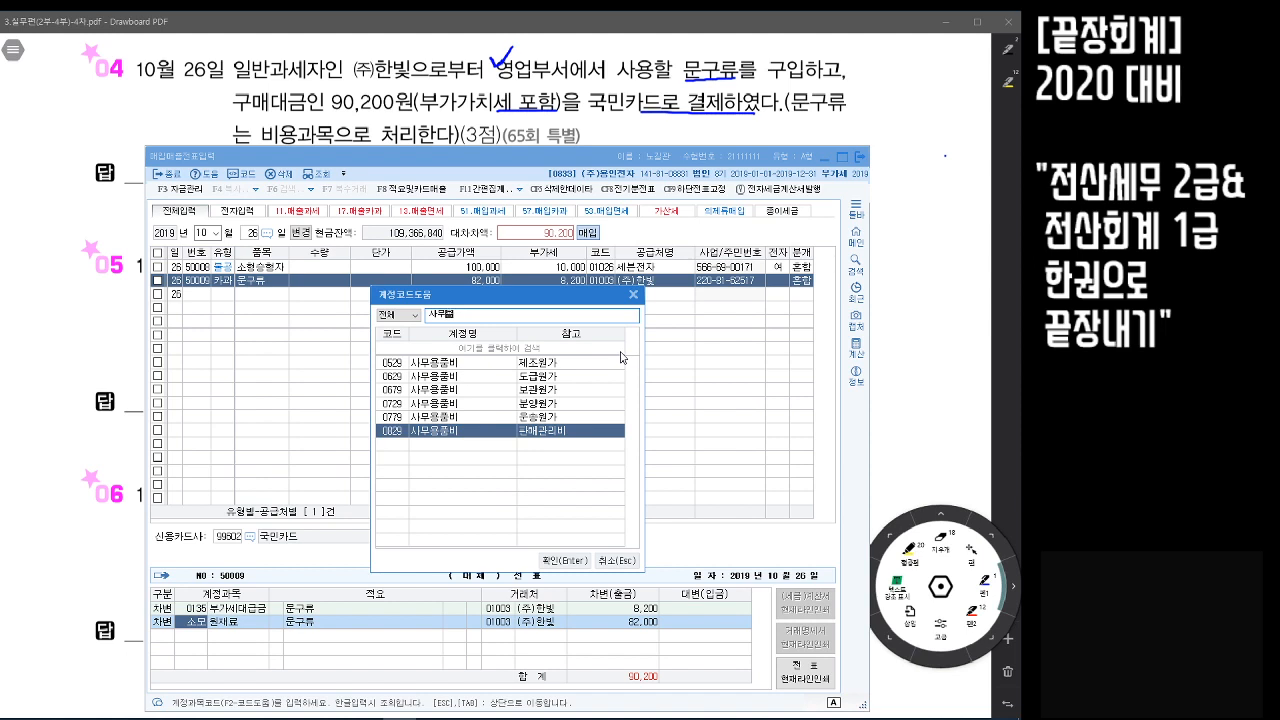
{"action": "key", "text": "Return"}
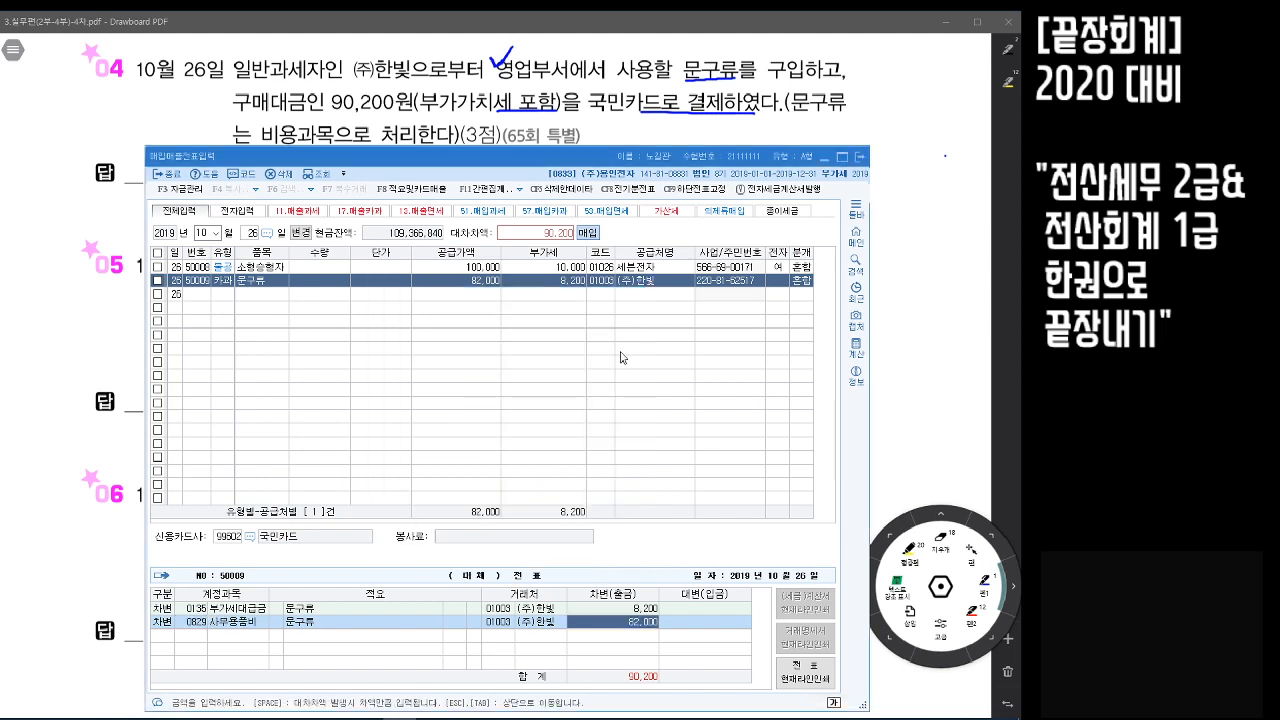
Add a credit line with 미지급금 (0253) for 90,200 to the 문구류 voucher
{"action": "key", "text": "Return"}
{"action": "type", "text": "4"}
{"action": "key", "text": "Return"}
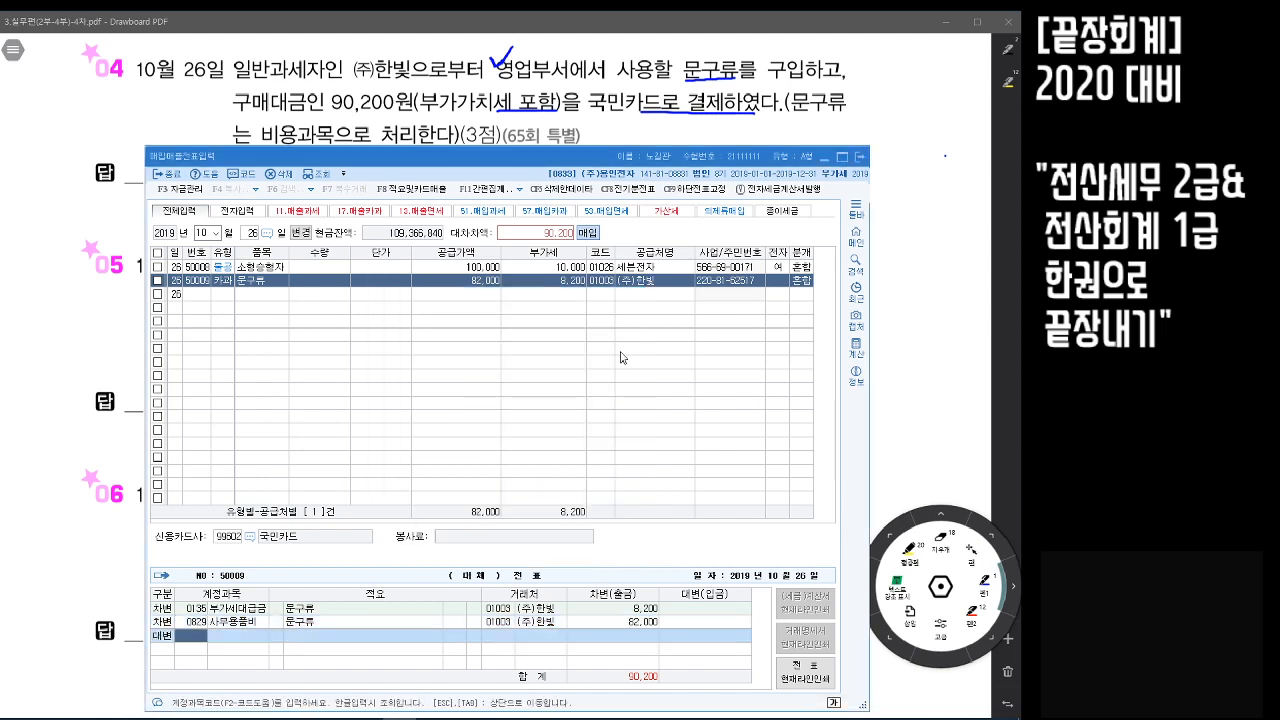
{"action": "type", "text": "미지"}
{"action": "key", "text": "Return"}
{"action": "key", "text": "Return"}
{"action": "key", "text": "Return"}
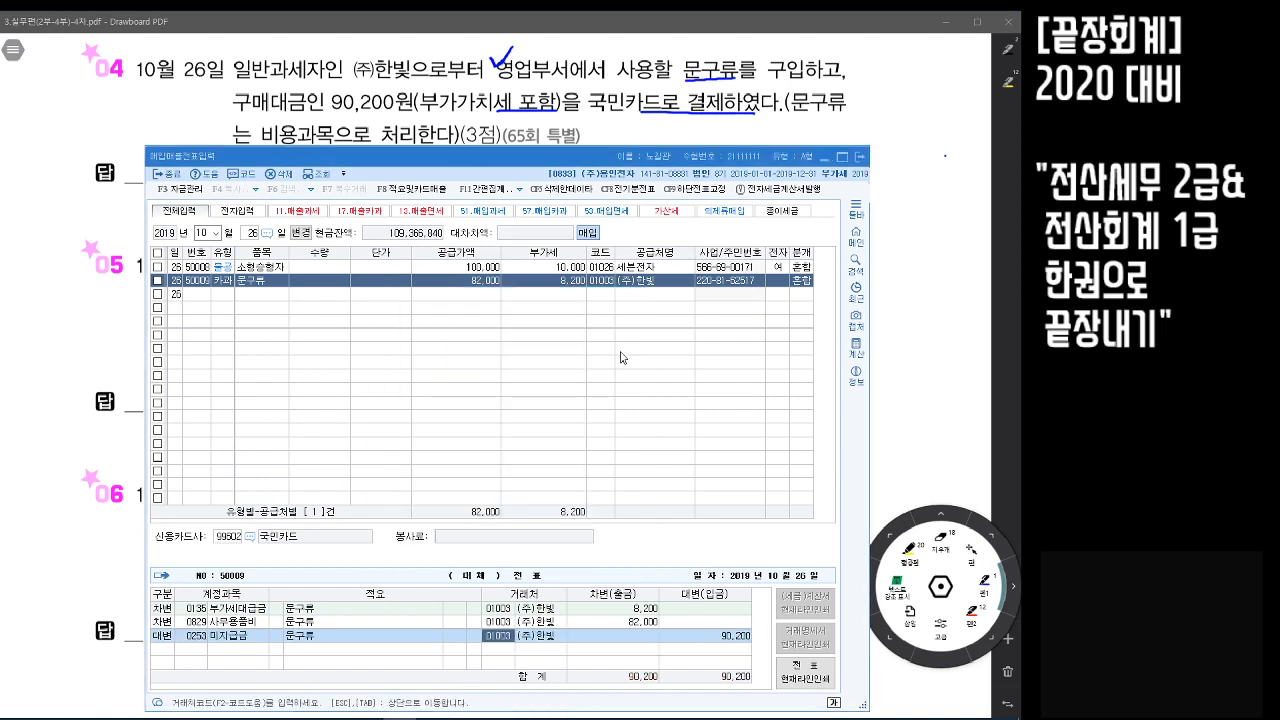
Change the counterparty of the 문구류 voucher's 미지급금 credit line to 국민카드
{"action": "type", "text": "국민"}
{"action": "key", "text": "Return"}
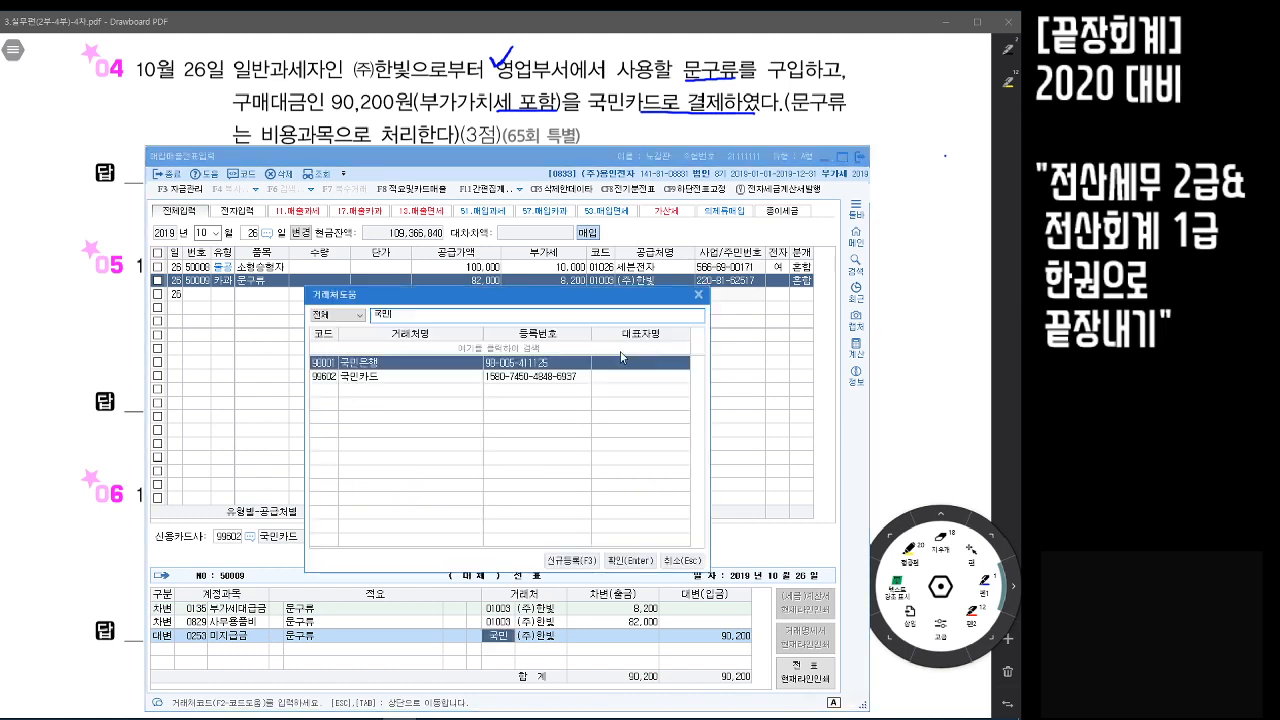
{"action": "key", "text": "Down"}
{"action": "key", "text": "Return"}
{"action": "key", "text": "Up"}
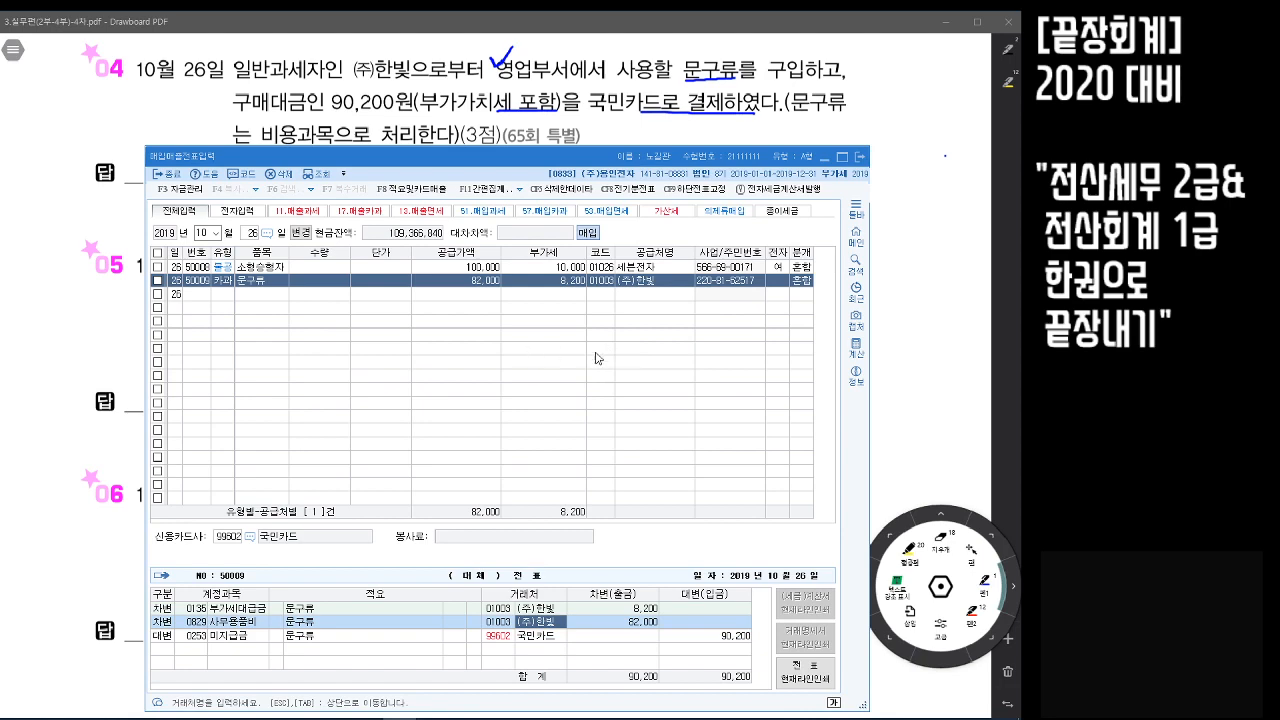
Show exercise 05 in the workbook PDF, place the voucher entry window below its text, and set the date to November 26, 2019
{"action": "left_click", "coordinate": [951, 197]}
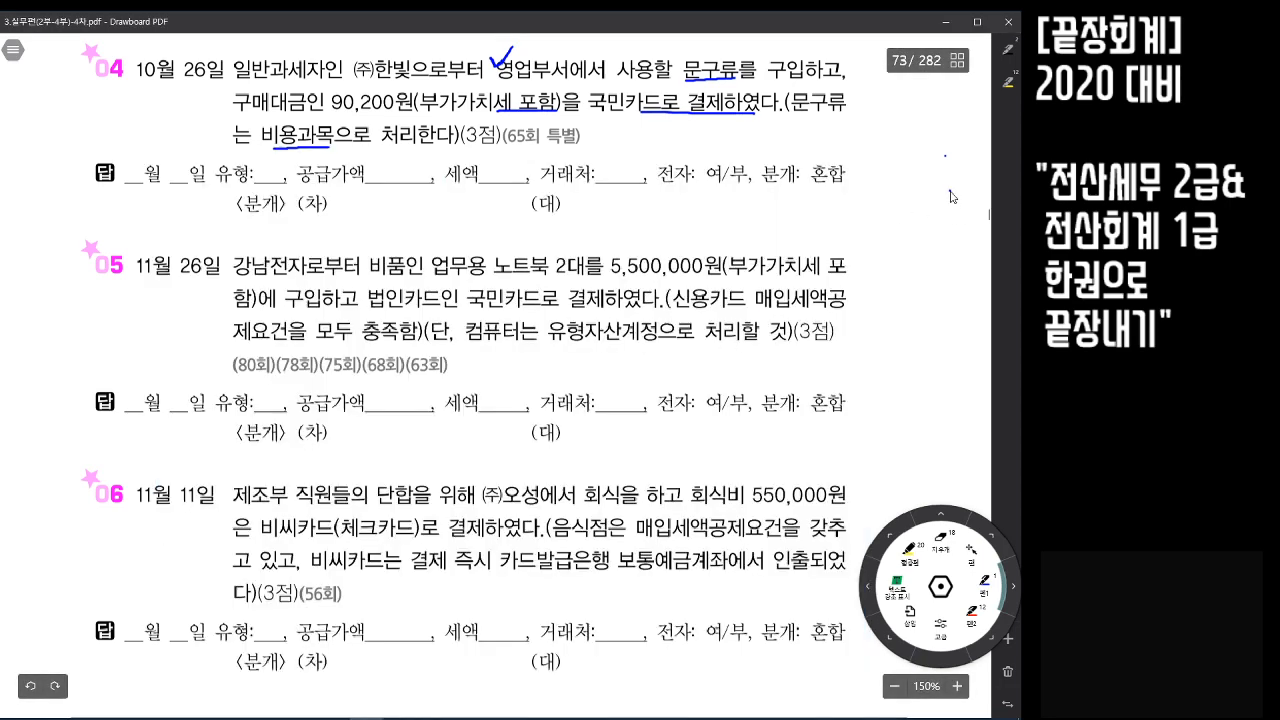
{"action": "scroll", "coordinate": [951, 197], "scroll_direction": "down", "scroll_amount": 3}
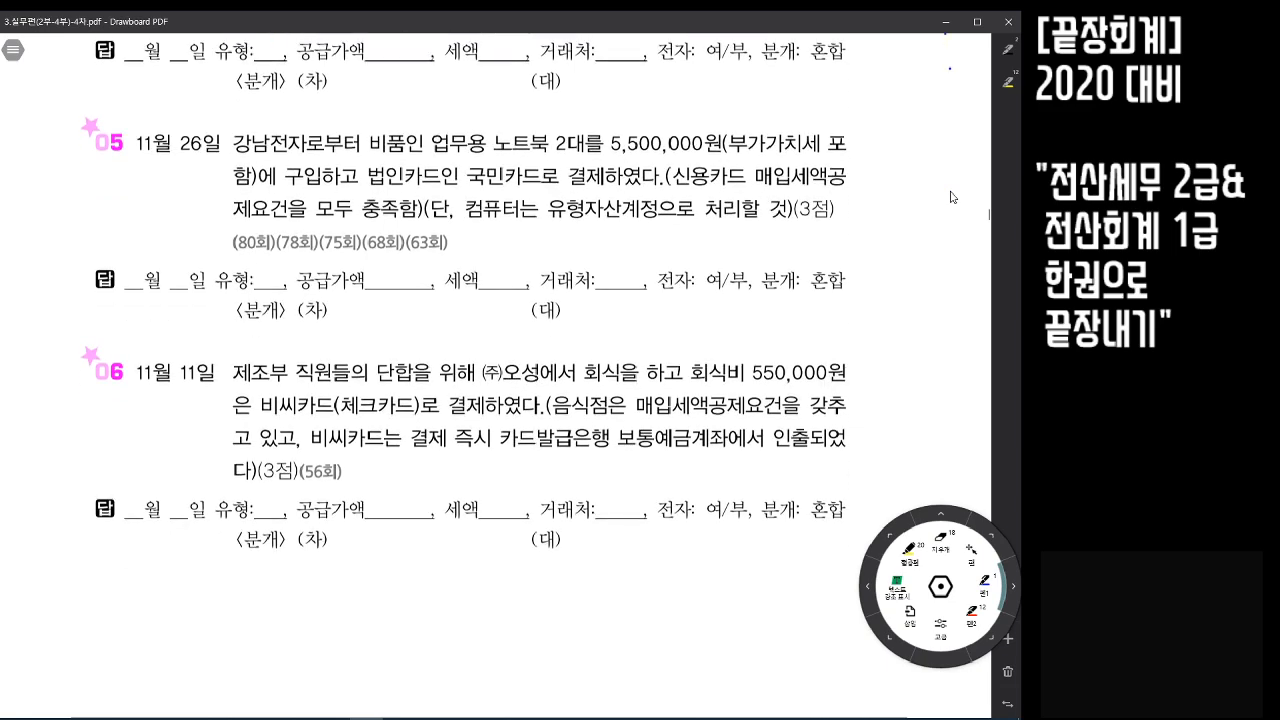
{"action": "scroll", "coordinate": [951, 197], "scroll_direction": "down", "scroll_amount": 1}
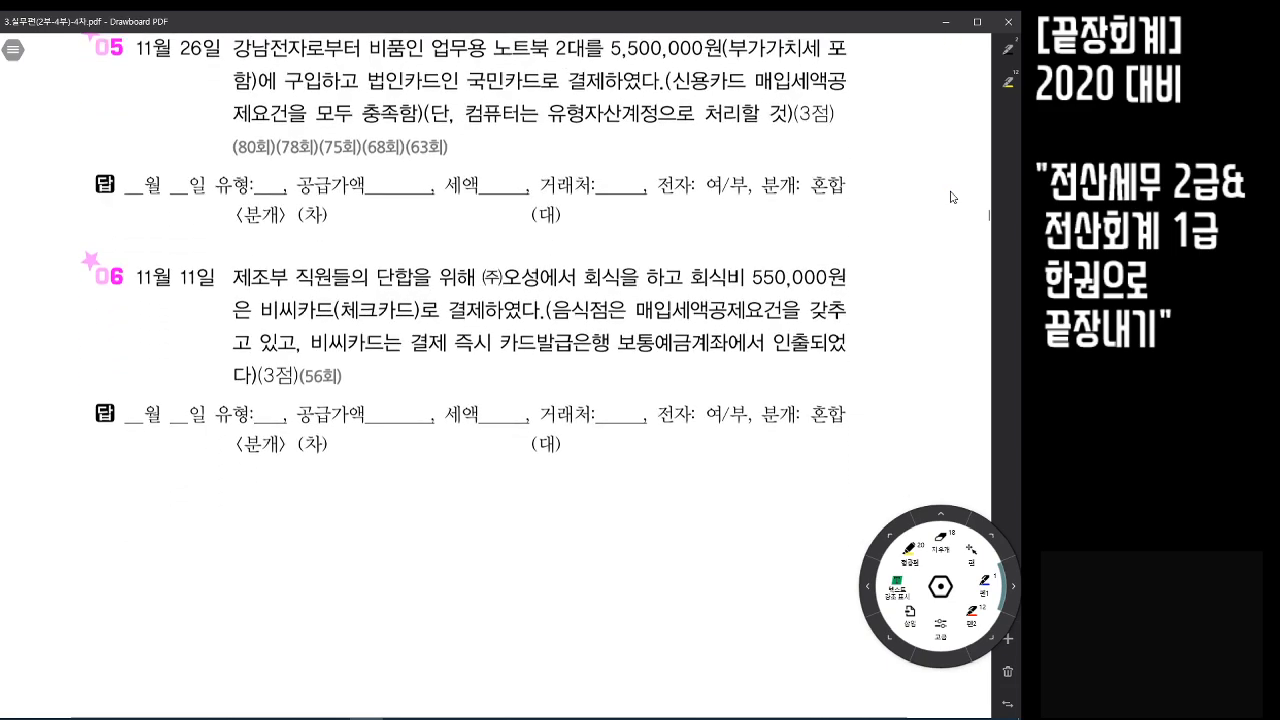
{"action": "left_click", "coordinate": [400, 718]}
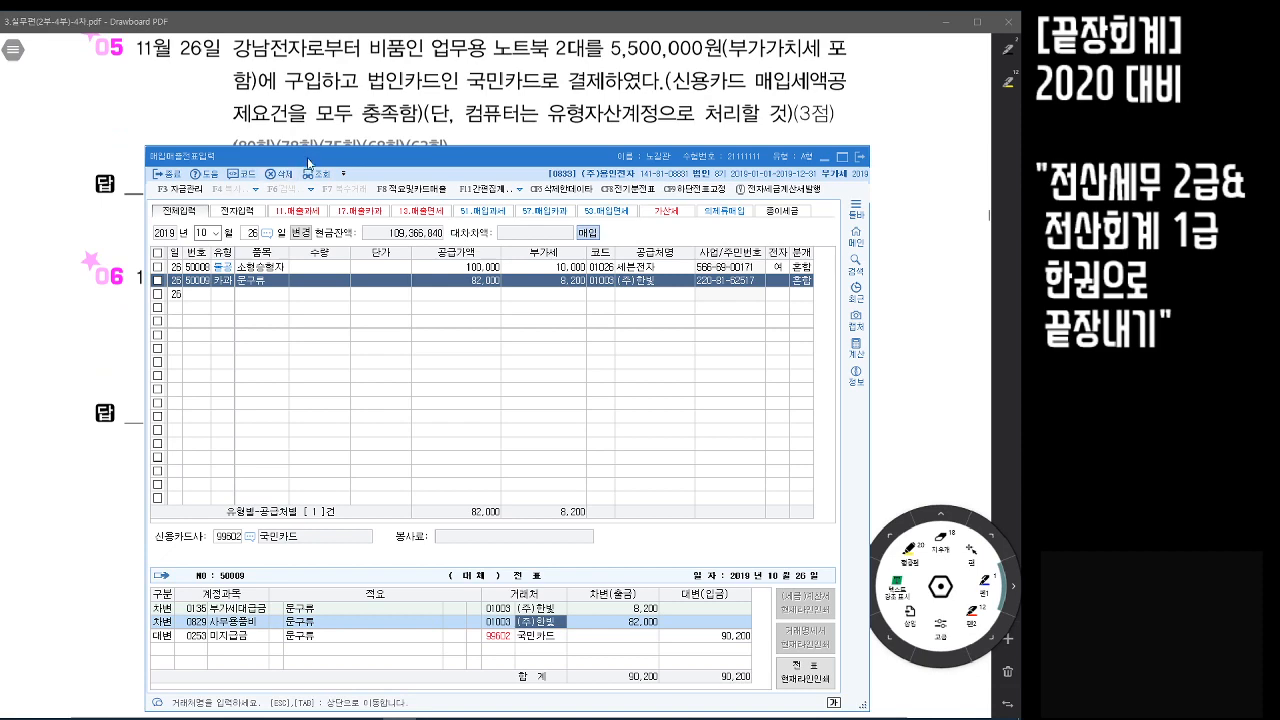
{"action": "left_click_drag", "start_coordinate": [308, 154], "coordinate": [307, 170]}
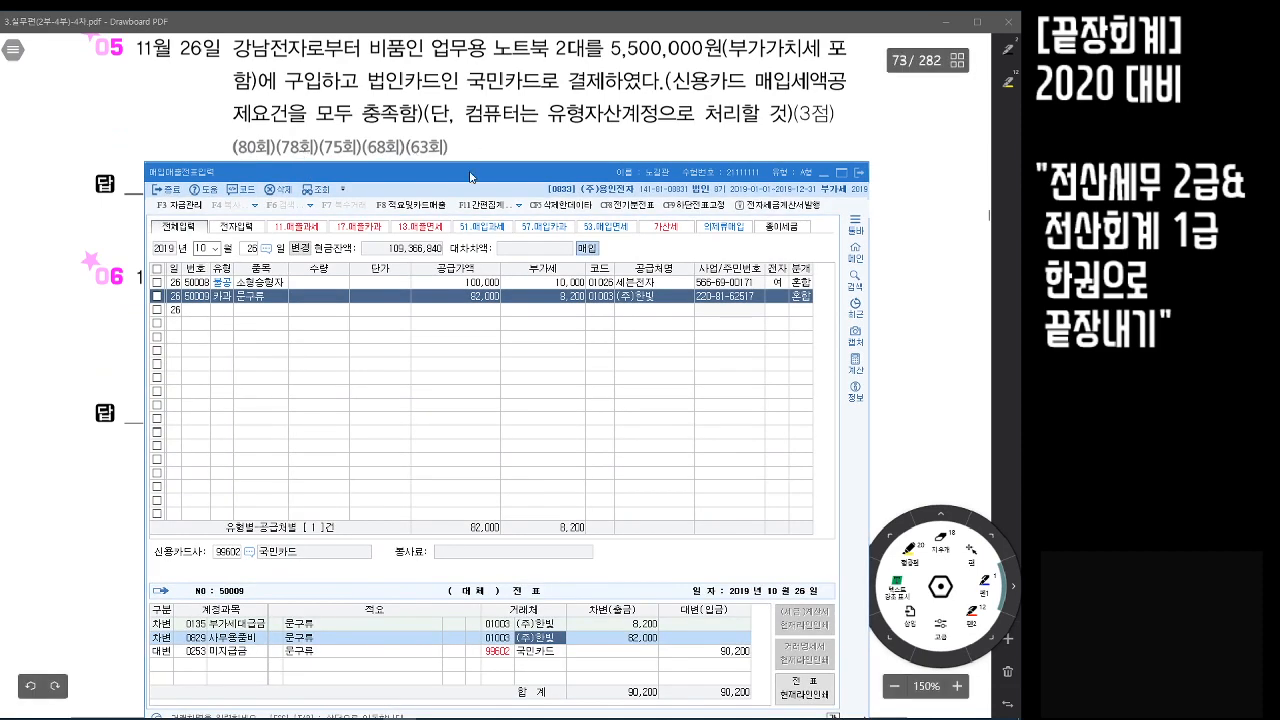
{"action": "left_click_drag", "start_coordinate": [469, 166], "coordinate": [467, 149]}
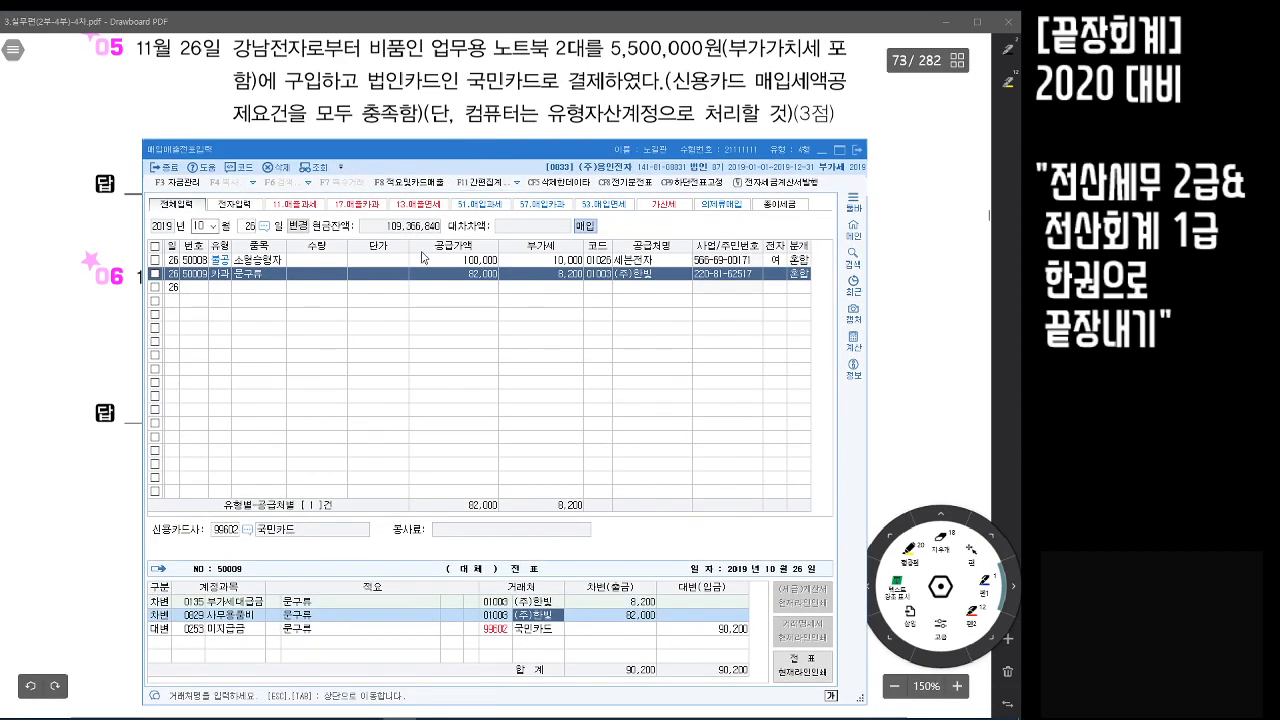
{"action": "left_click", "coordinate": [202, 226]}
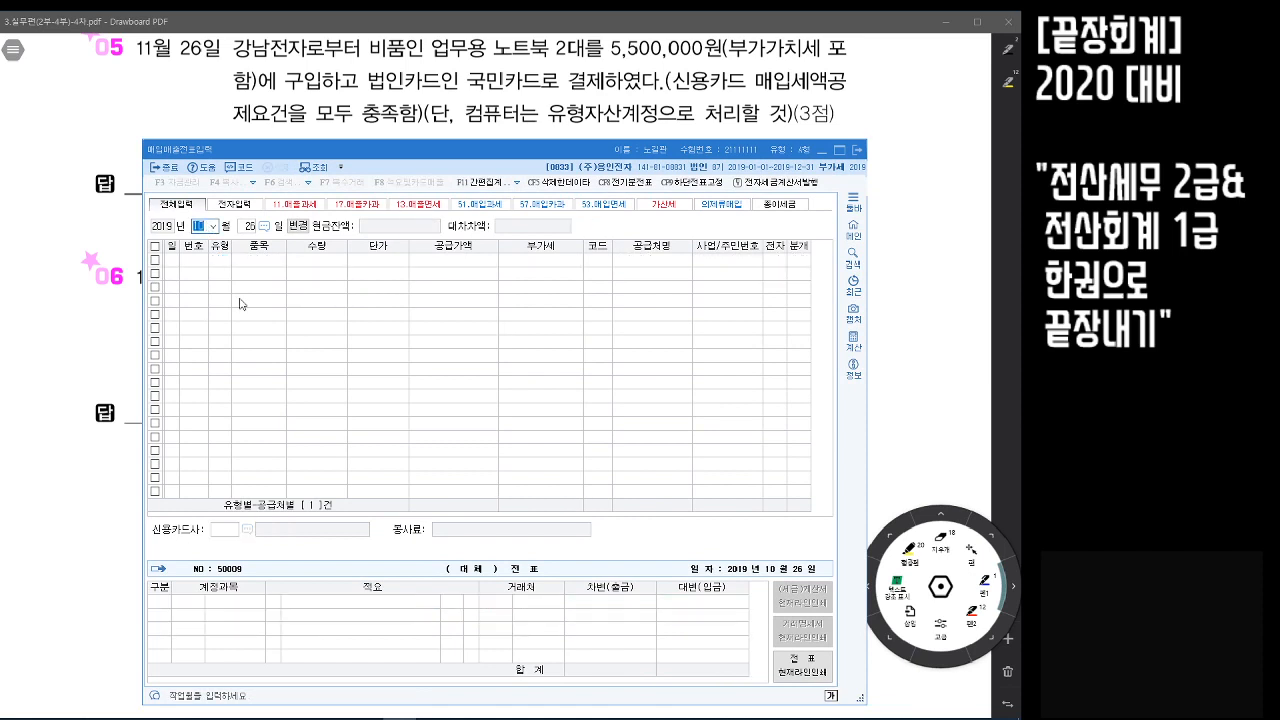
{"action": "type", "text": "11"}
{"action": "key", "text": "Return"}
{"action": "type", "text": "26"}
{"action": "key", "text": "Return"}
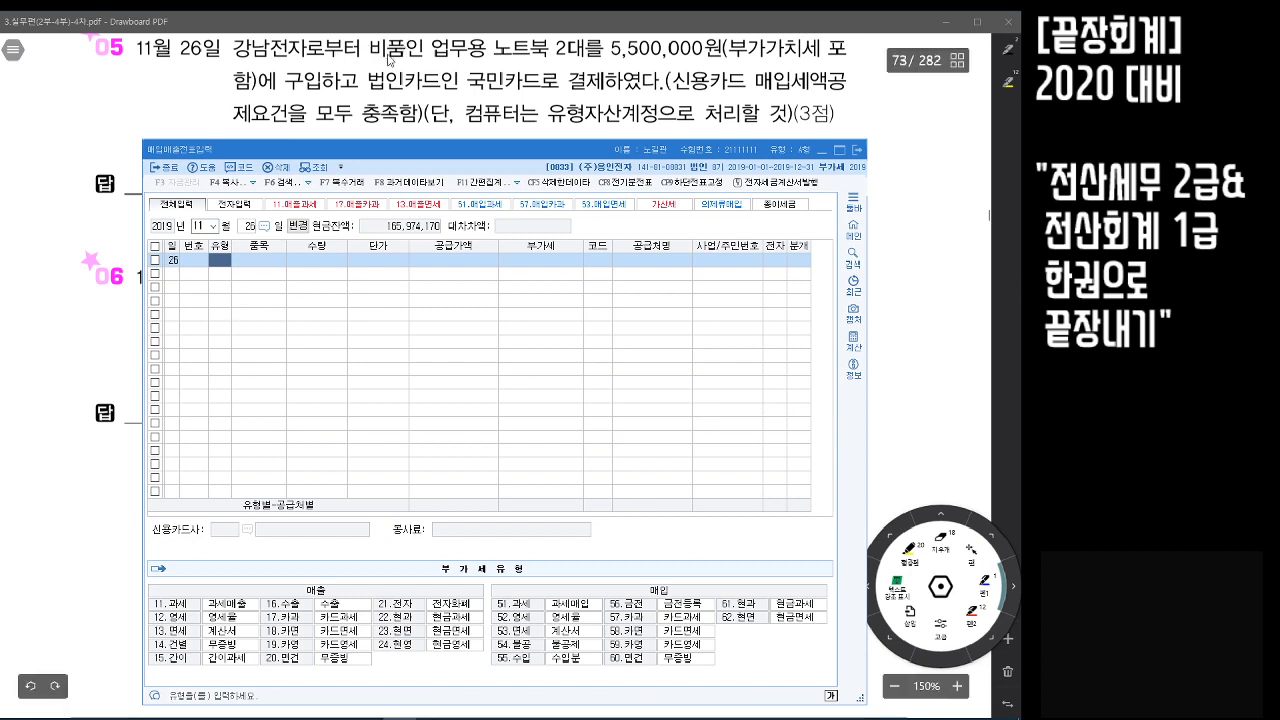
In exercise 05, circle 비품 and link it to an underlined 유형자산계정, underline 포함 and 카드로 결제, and tick the 신용카드 매입세액공제 note
{"action": "mouse_move", "coordinate": [372, 72]}
{"action": "left_mouse_down"}
{"action": "mouse_move", "coordinate": [362, 48]}
{"action": "mouse_move", "coordinate": [416, 50]}
{"action": "mouse_move", "coordinate": [386, 72]}
{"action": "left_mouse_up"}
{"action": "left_click_drag", "start_coordinate": [233, 92], "coordinate": [258, 93]}
{"action": "left_click_drag", "start_coordinate": [514, 97], "coordinate": [604, 97]}
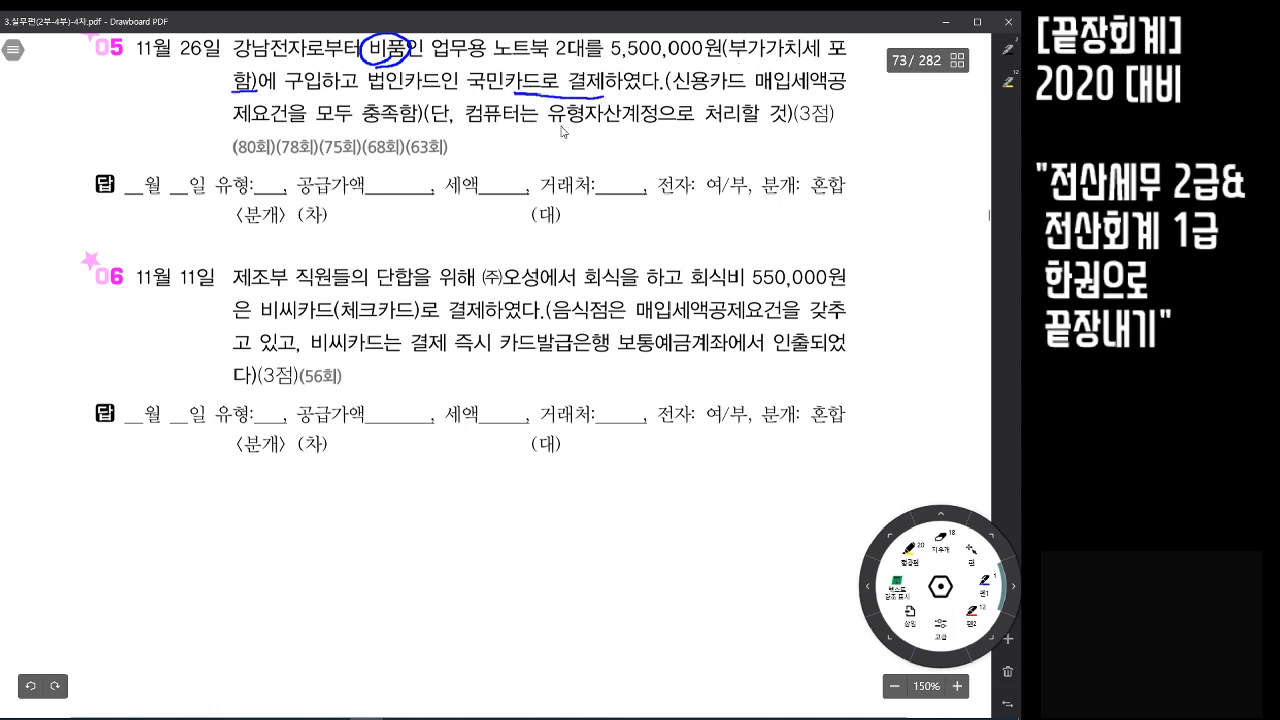
{"action": "left_click_drag", "start_coordinate": [552, 127], "coordinate": [650, 127]}
{"action": "left_click_drag", "start_coordinate": [413, 63], "coordinate": [560, 126]}
{"action": "mouse_move", "coordinate": [668, 79]}
{"action": "left_mouse_down"}
{"action": "mouse_move", "coordinate": [677, 88]}
{"action": "mouse_move", "coordinate": [689, 74]}
{"action": "left_mouse_up"}
Return to the voucher entry window and set the November 26 line's VAT type to 57 카과
{"action": "mouse_move", "coordinate": [400, 717]}
{"action": "left_click", "coordinate": [402, 672]}
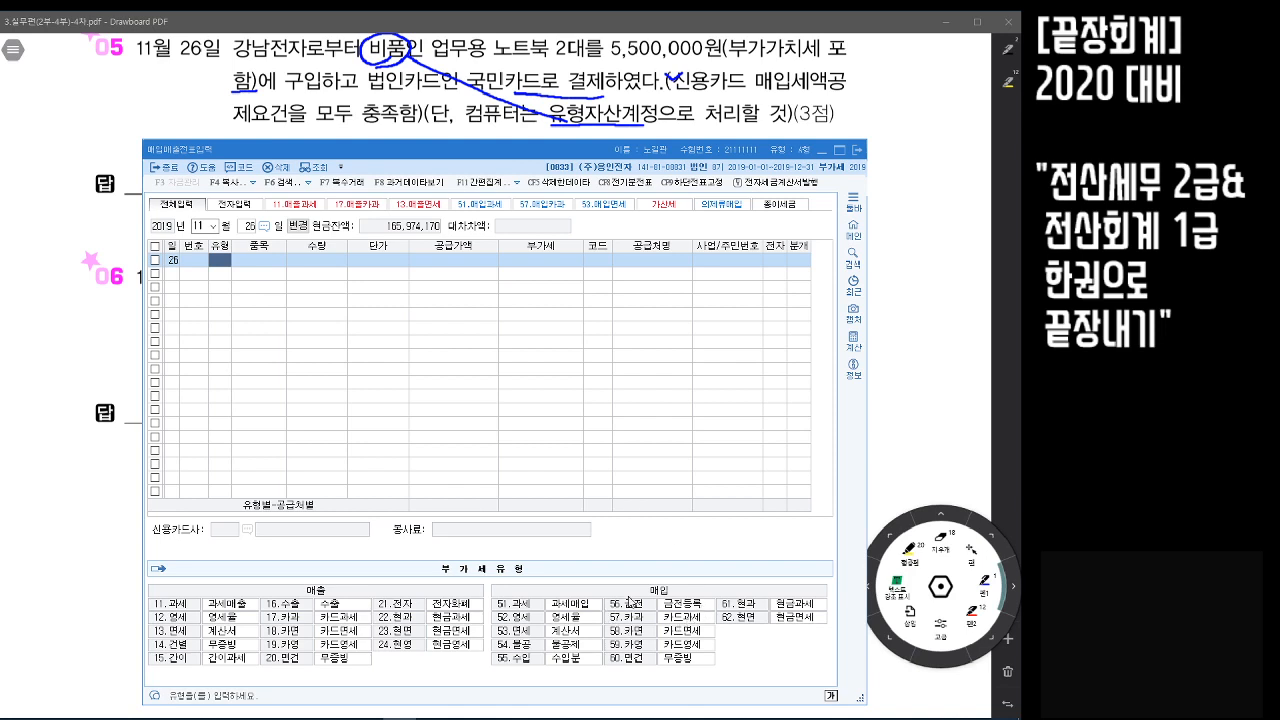
{"action": "type", "text": "57"}
{"action": "key", "text": "Return"}
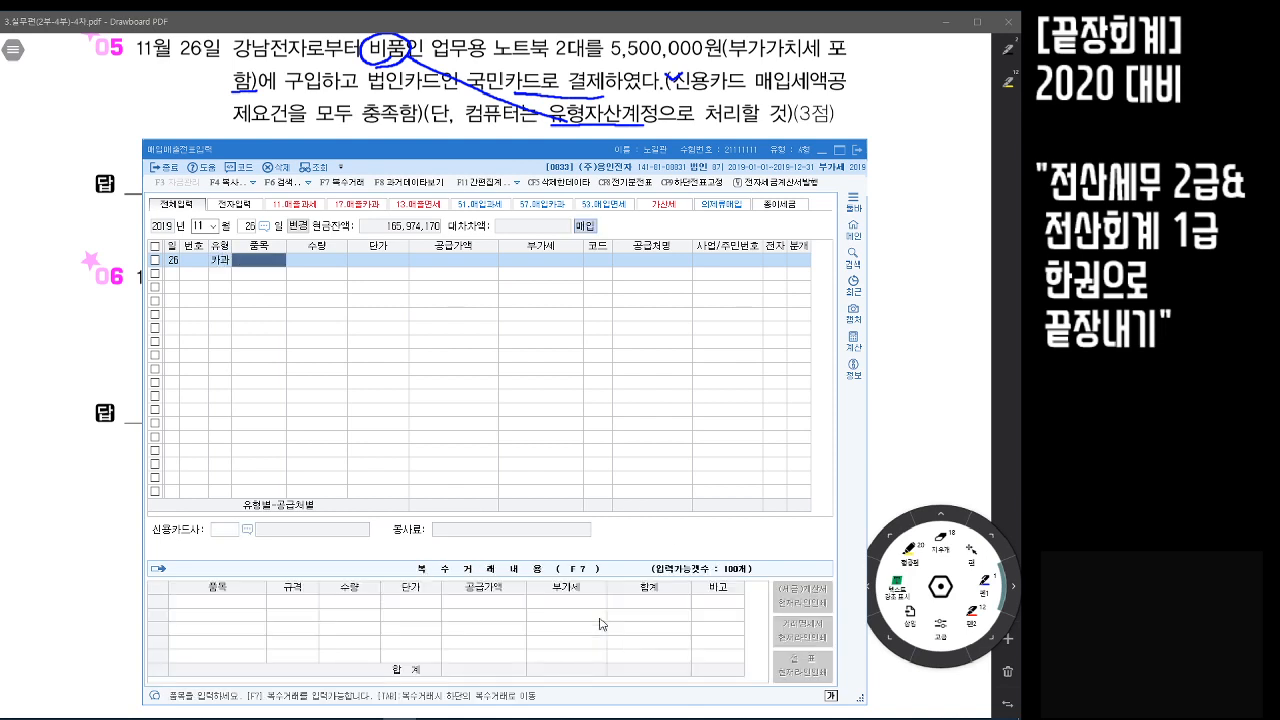
Fill the November 26 카과 line with item 노트북, quantity 2 and a VAT-inclusive amount of 5,500,000
{"action": "type", "text": "노트ㅂ"}
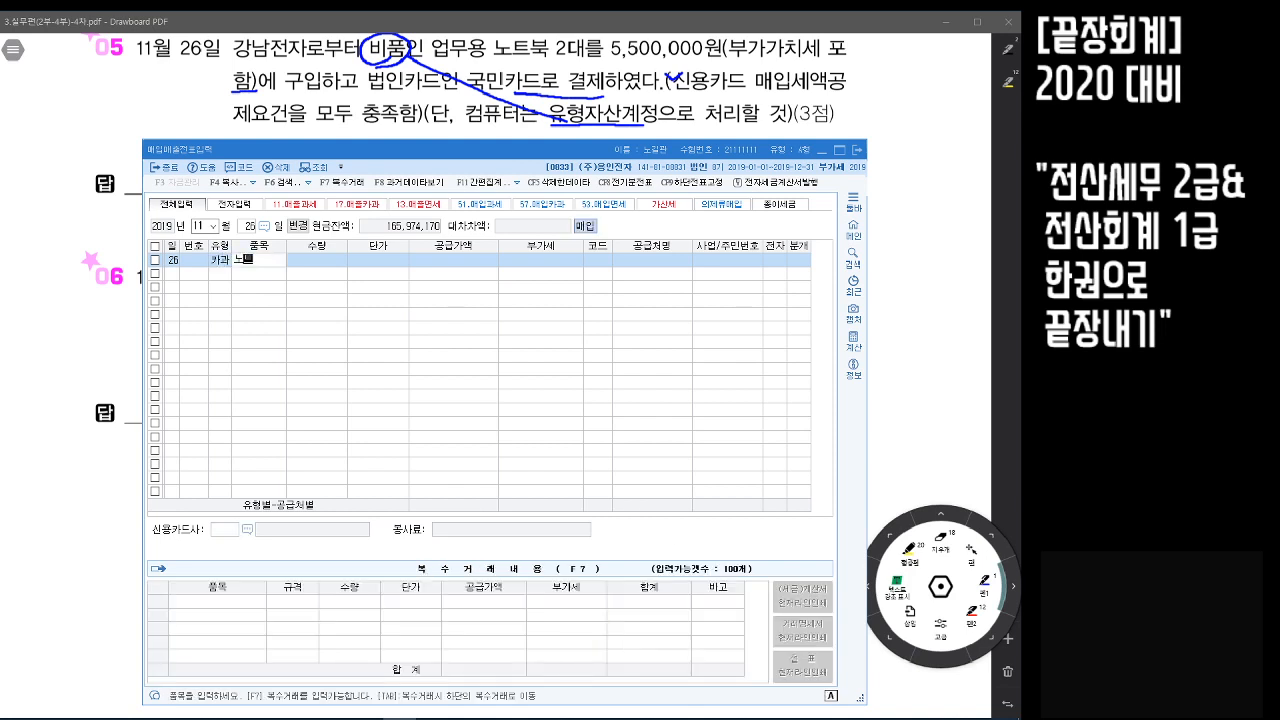
{"action": "key", "text": "Return"}
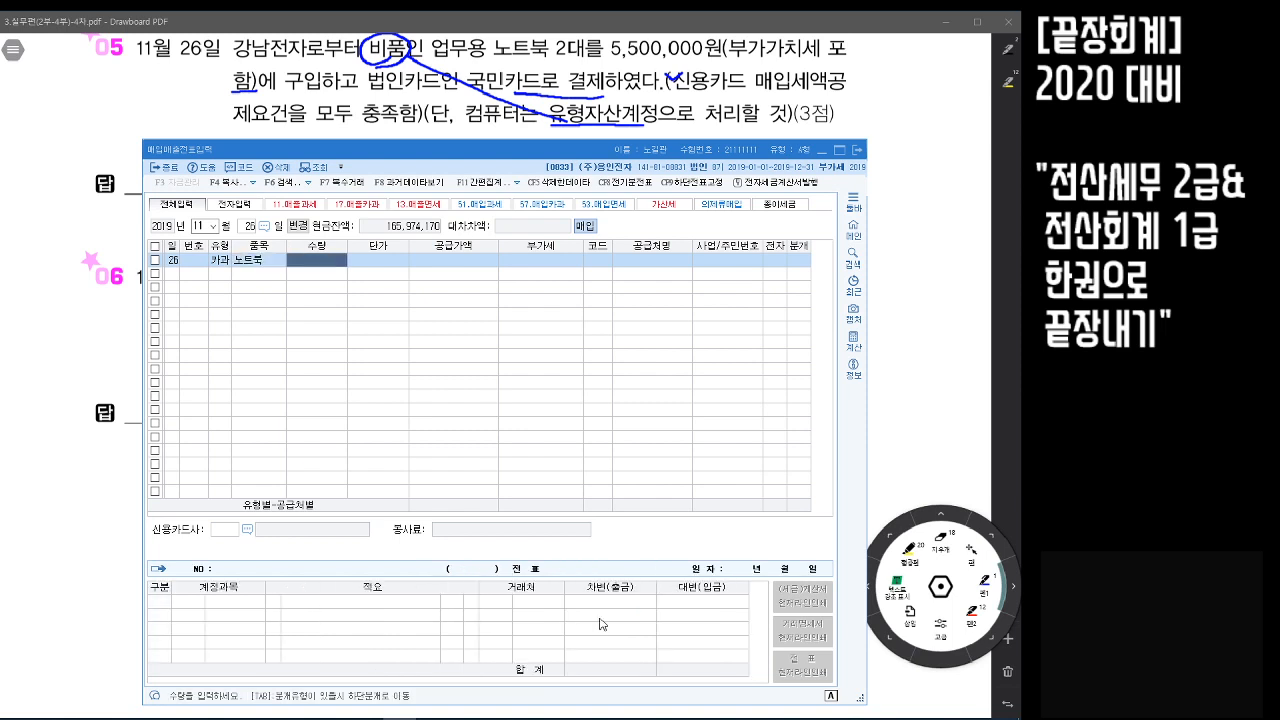
{"action": "type", "text": "2"}
{"action": "key", "text": "Return"}
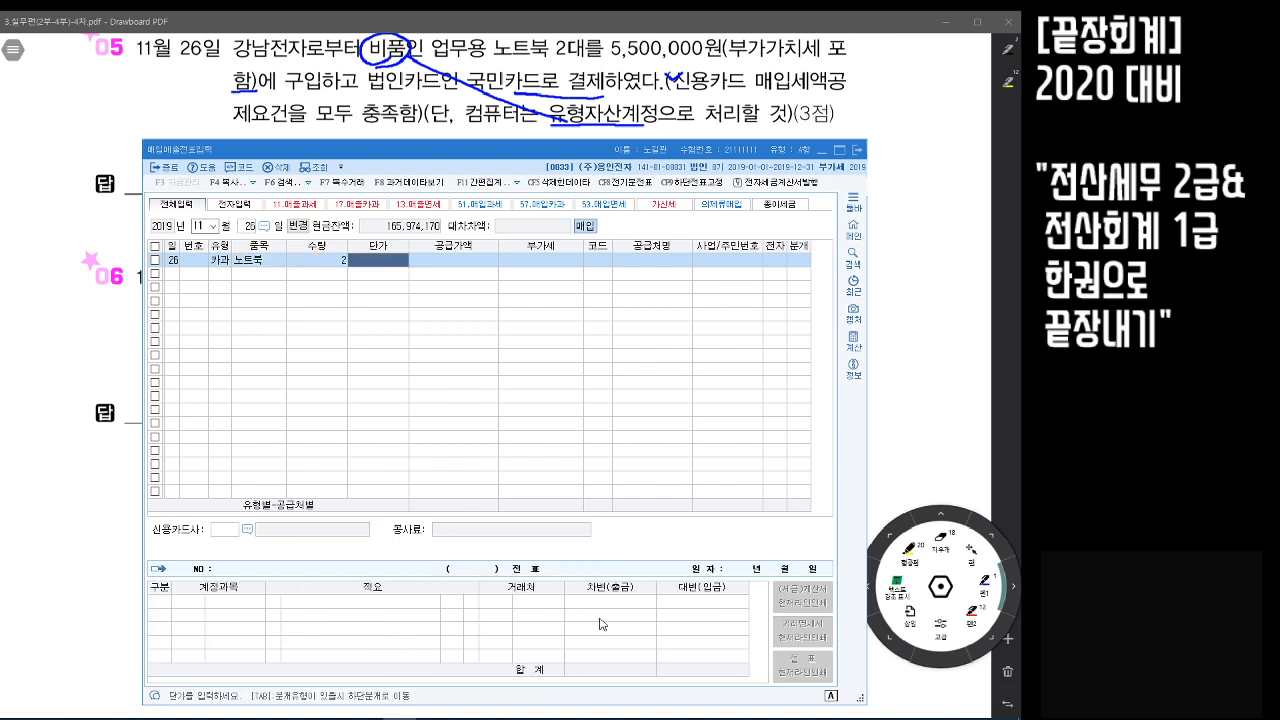
{"action": "key", "text": "Return"}
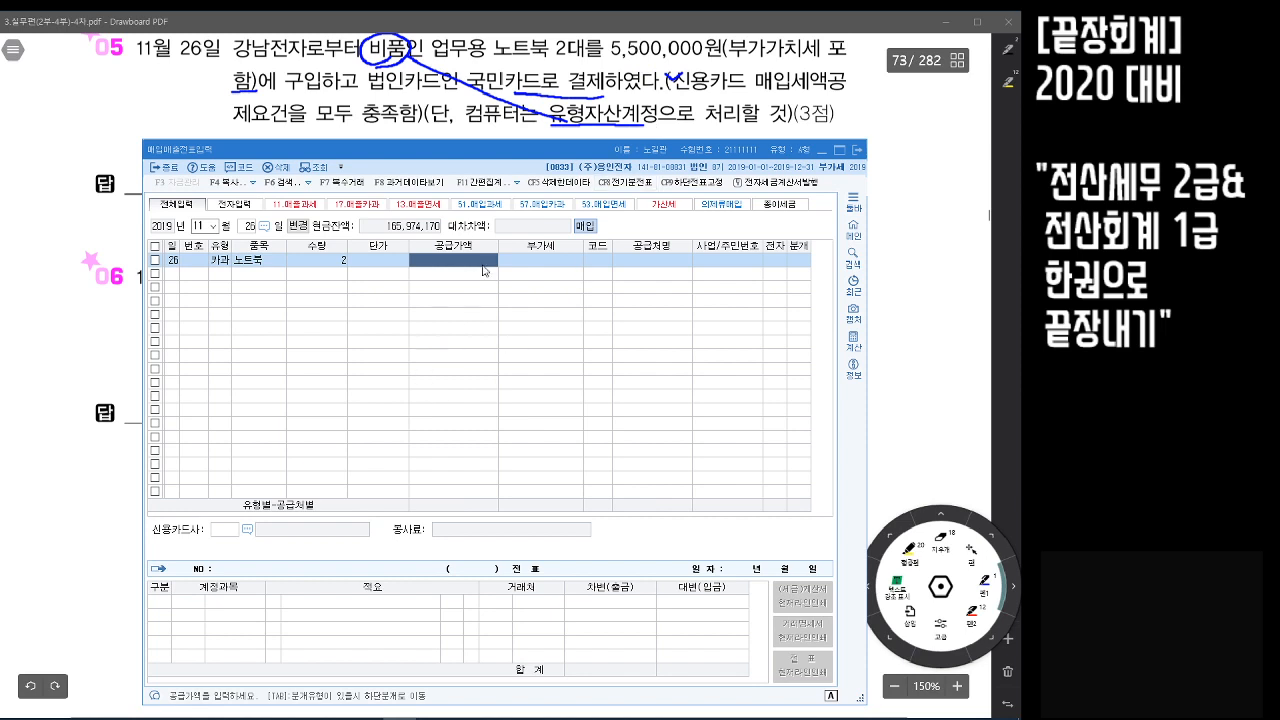
{"action": "left_click", "coordinate": [374, 262]}
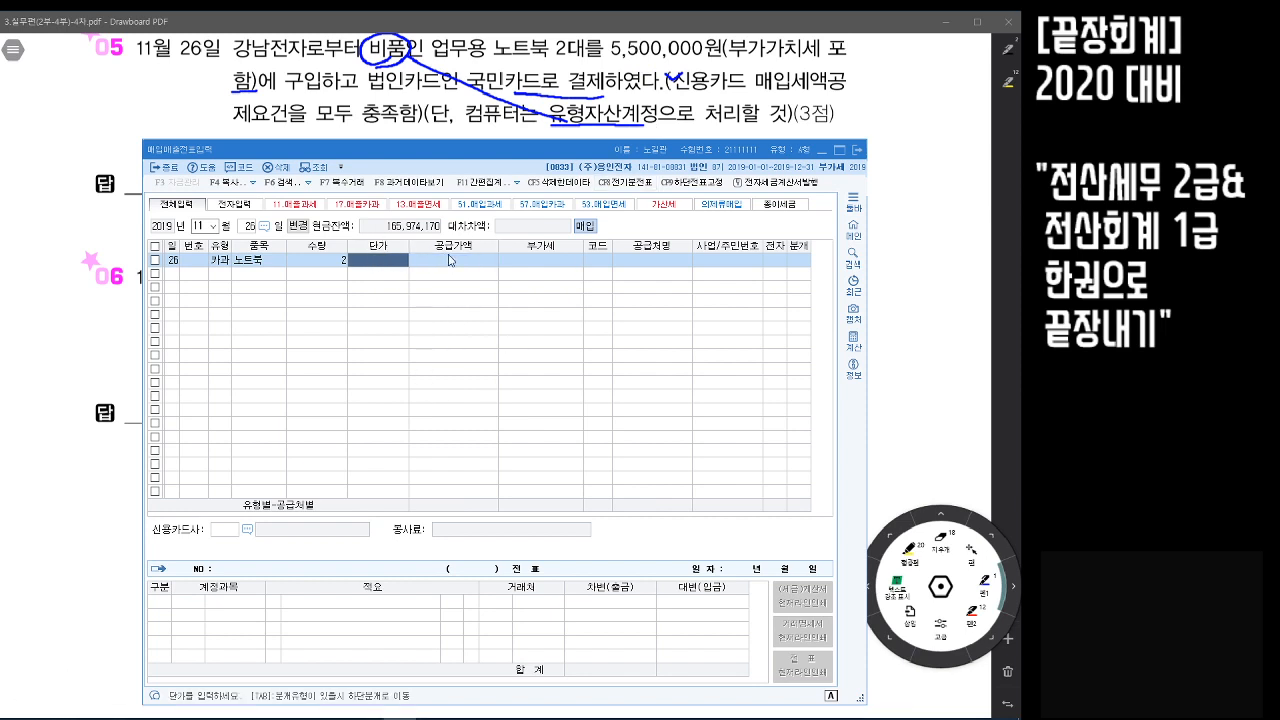
{"action": "left_click", "coordinate": [450, 259]}
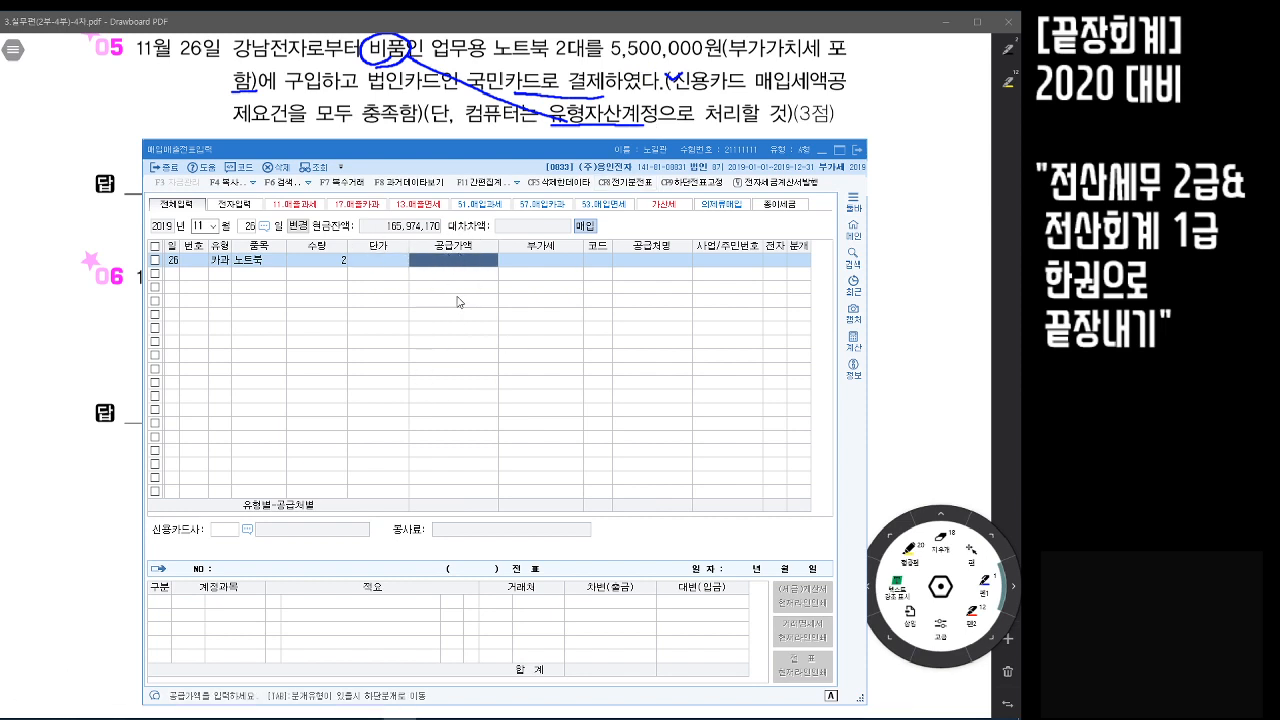
{"action": "type", "text": "5,500"}
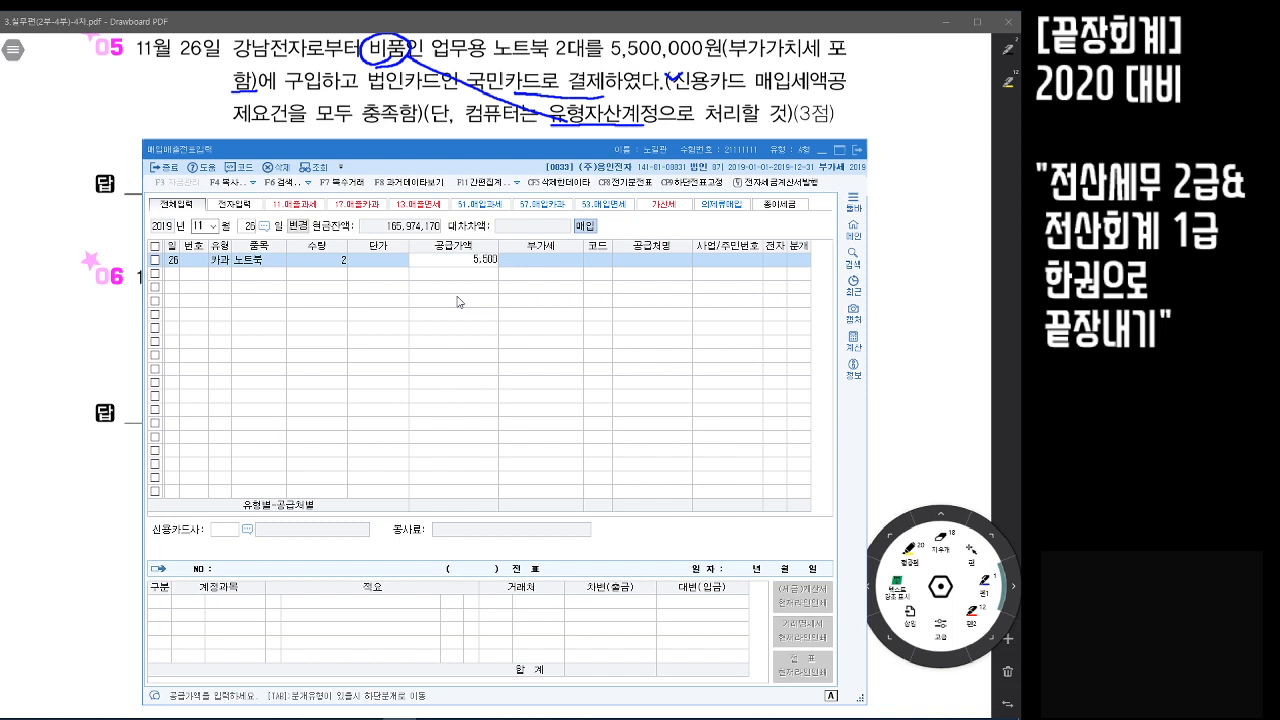
{"action": "type", "text": ",000"}
{"action": "key", "text": "Return"}
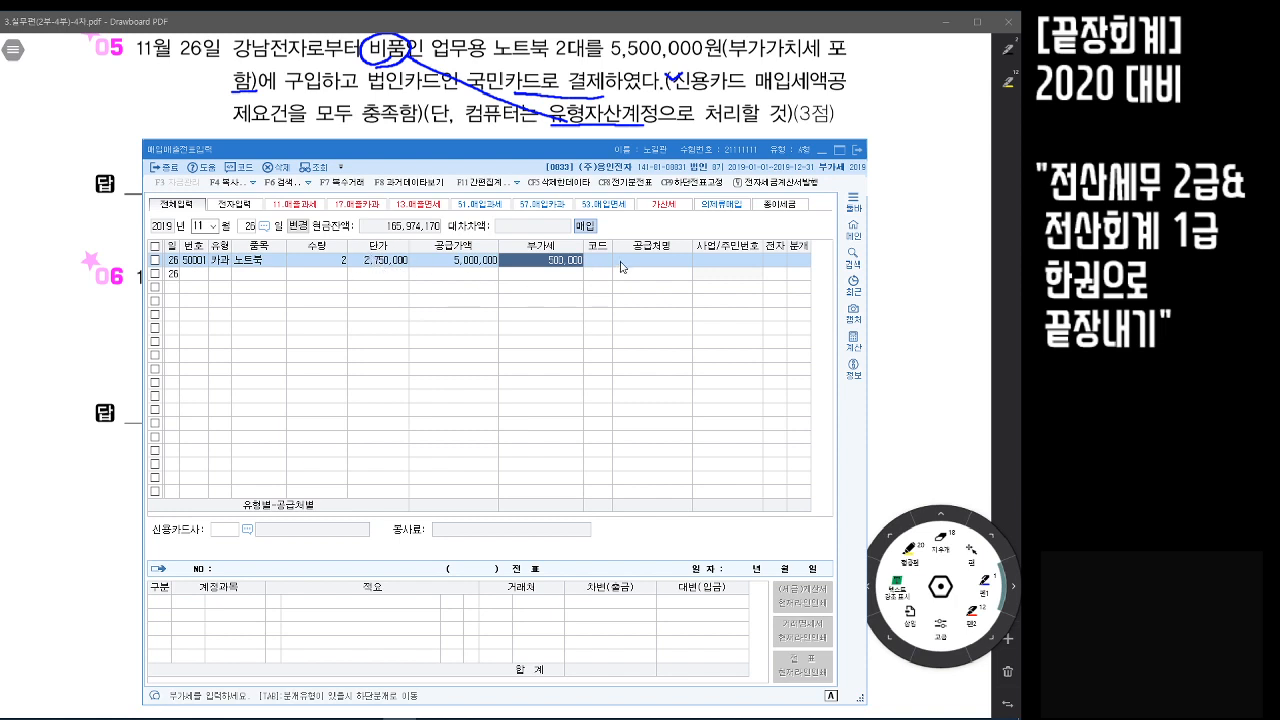
Set the supplier of the 노트북 line to 강남전자
{"action": "key", "text": "Return"}
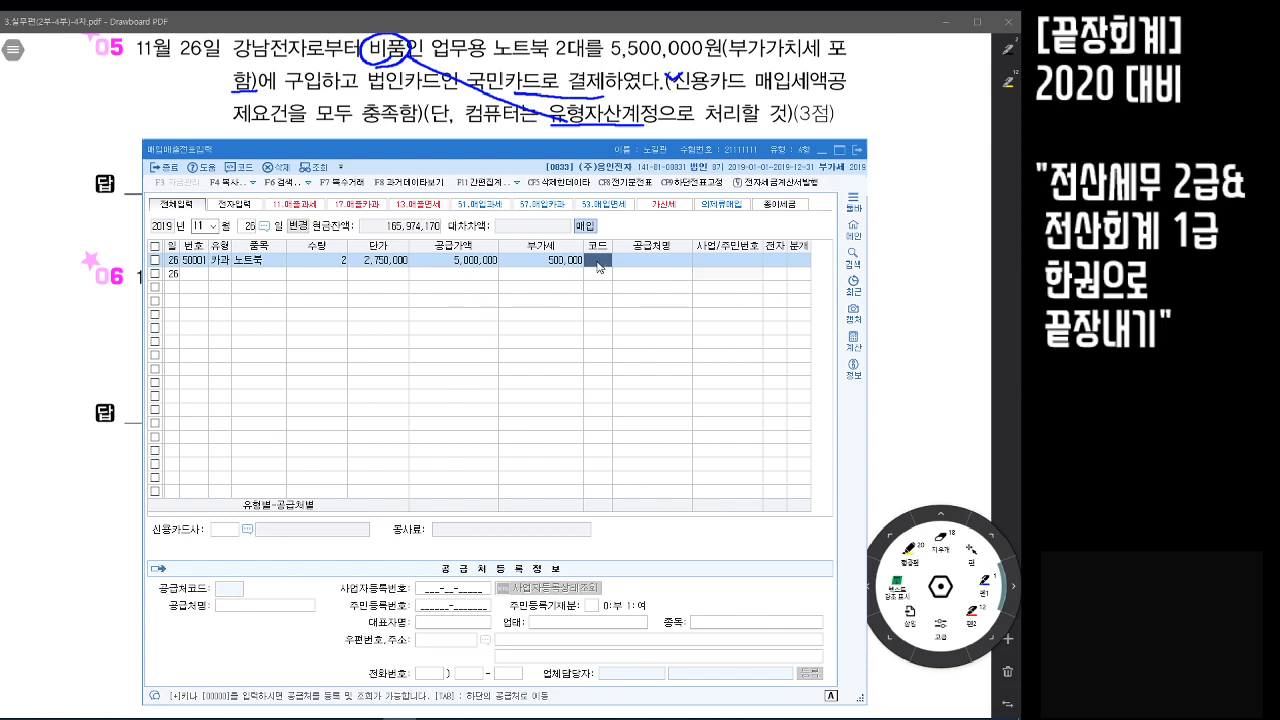
{"action": "type", "text": "강남"}
{"action": "key", "text": "Return"}
{"action": "key", "text": "Return"}
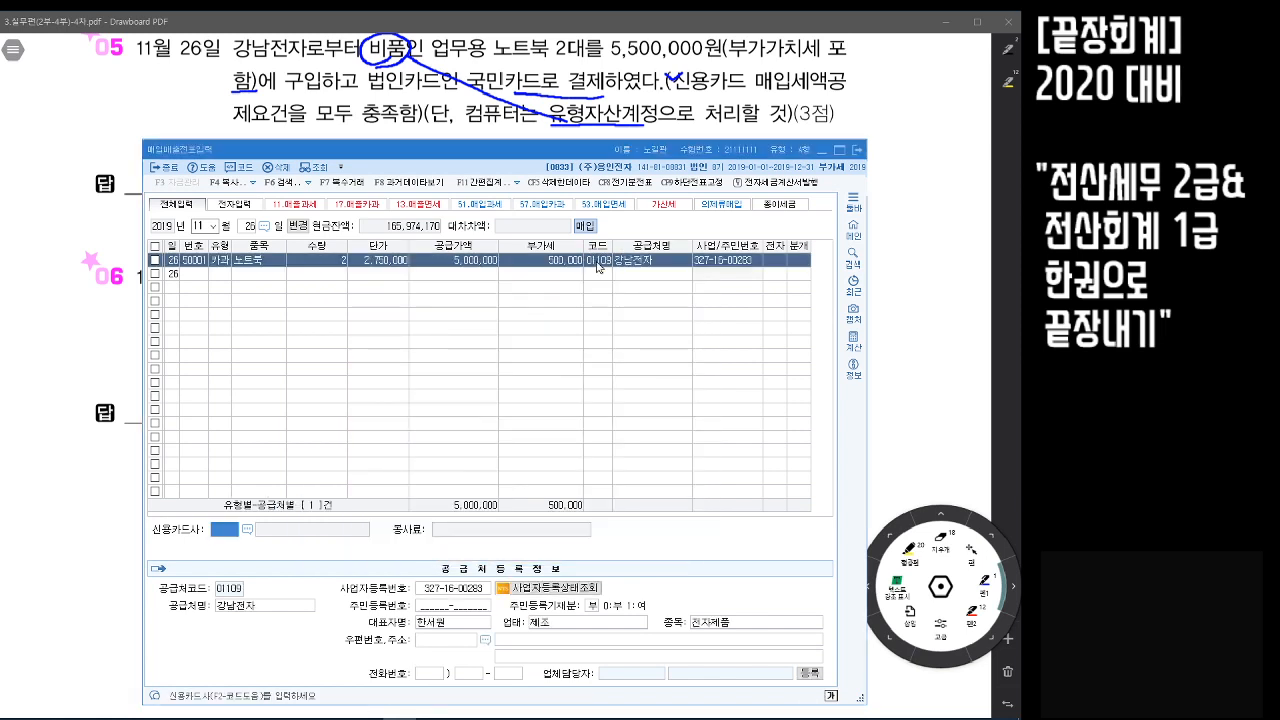
Choose 국민카드 as the credit card company of the 노트북 line and set its journal type to 혼합
{"action": "key", "text": "F2"}
{"action": "key", "text": "Down"}
{"action": "key", "text": "Return"}
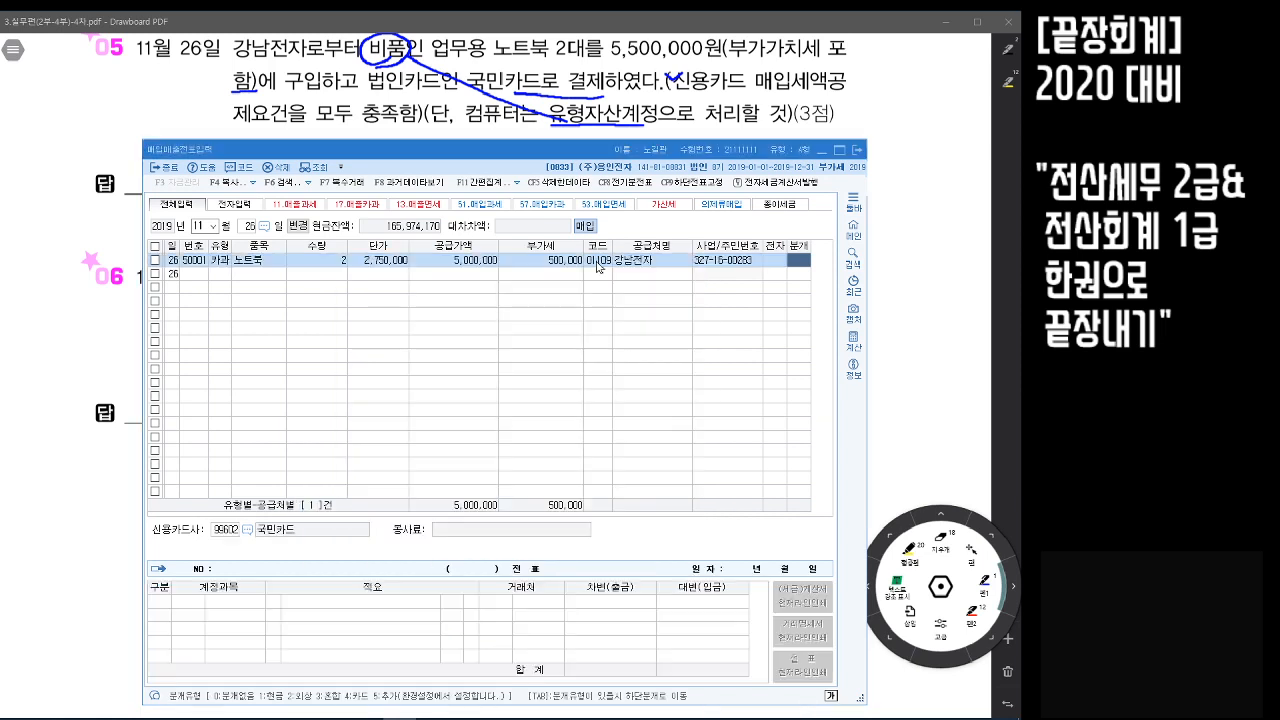
{"action": "key", "text": "Return"}
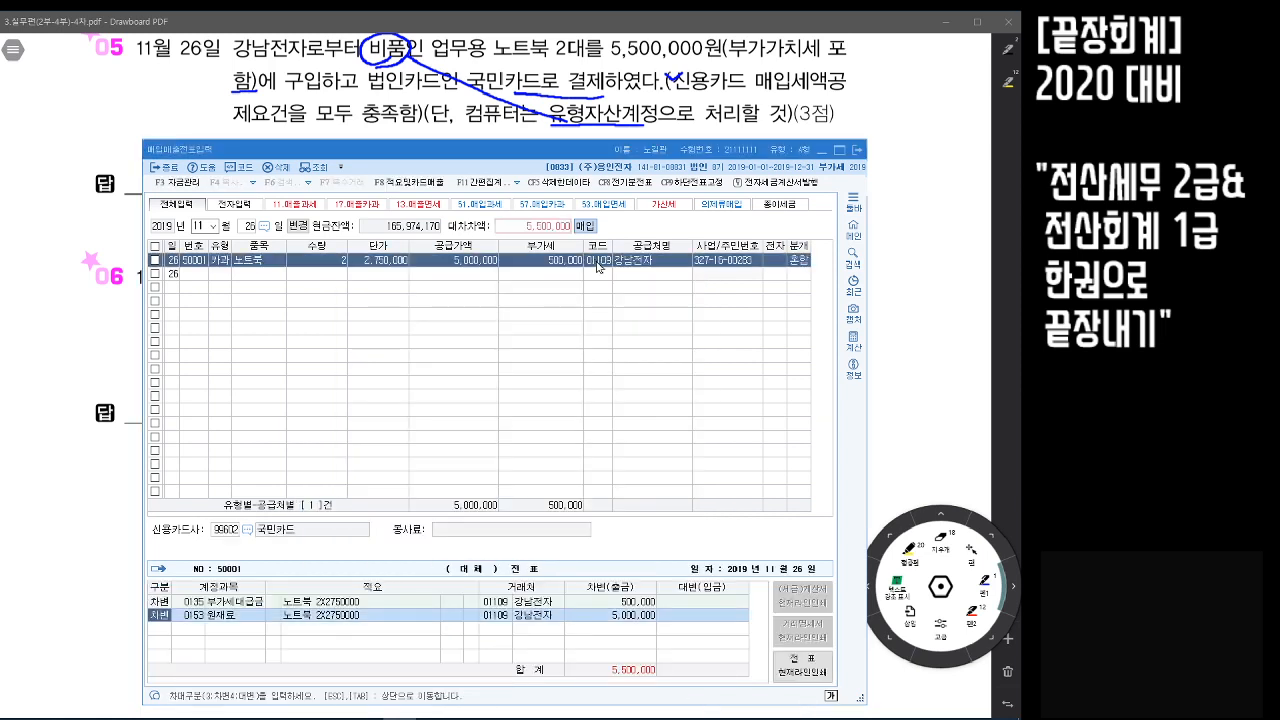
Change the 원재료 debit account of the 노트북 voucher to 비품
{"action": "key", "text": "Return"}
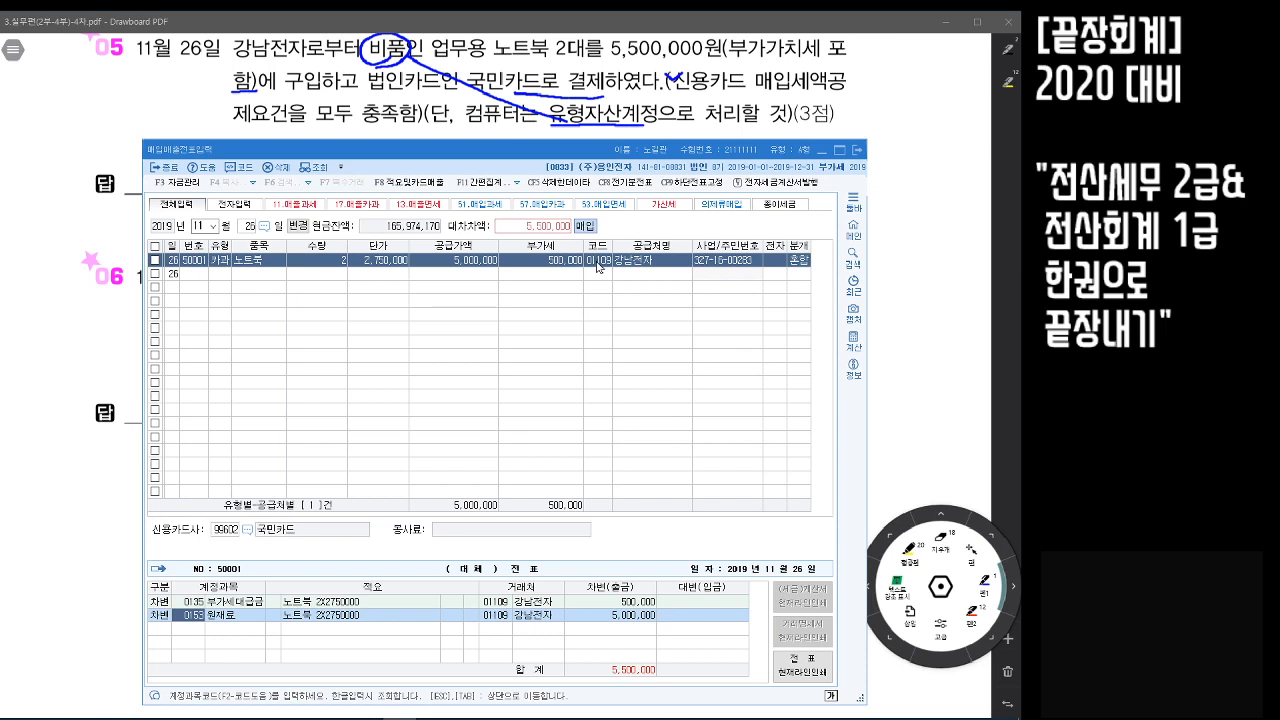
{"action": "type", "text": "비품"}
{"action": "key", "text": "Return"}
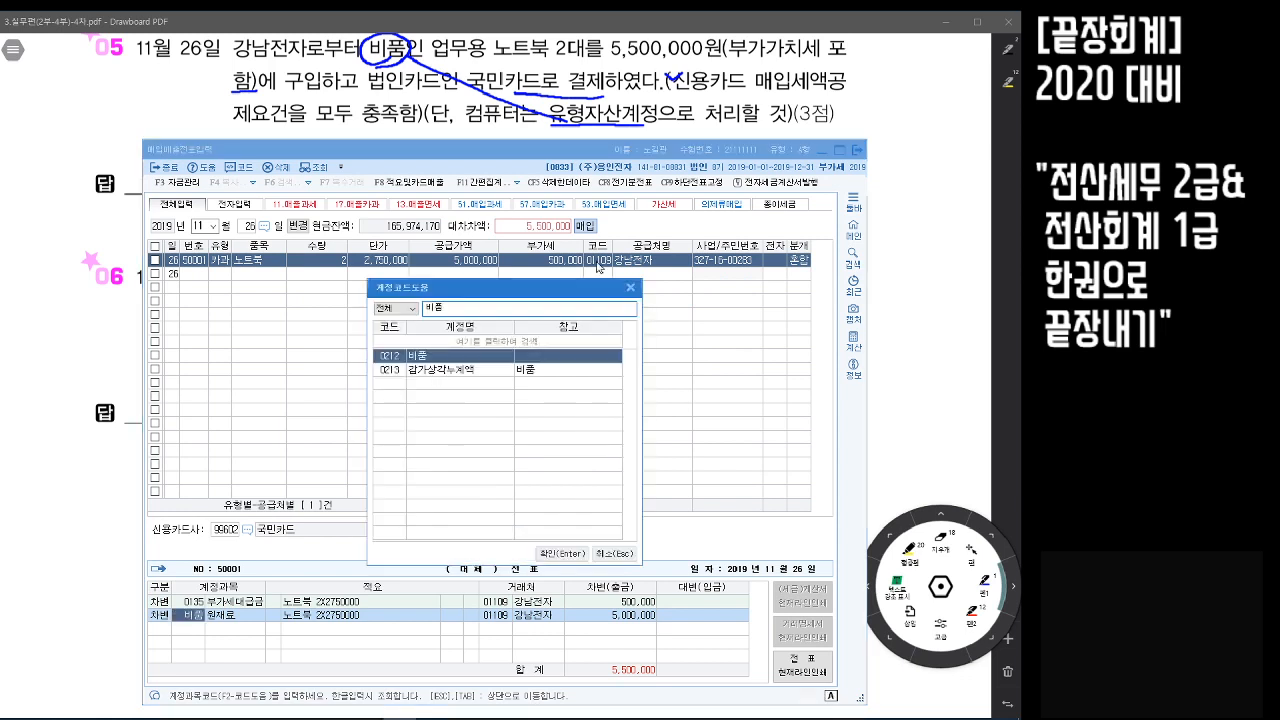
{"action": "key", "text": "Return"}
{"action": "key", "text": "Return"}
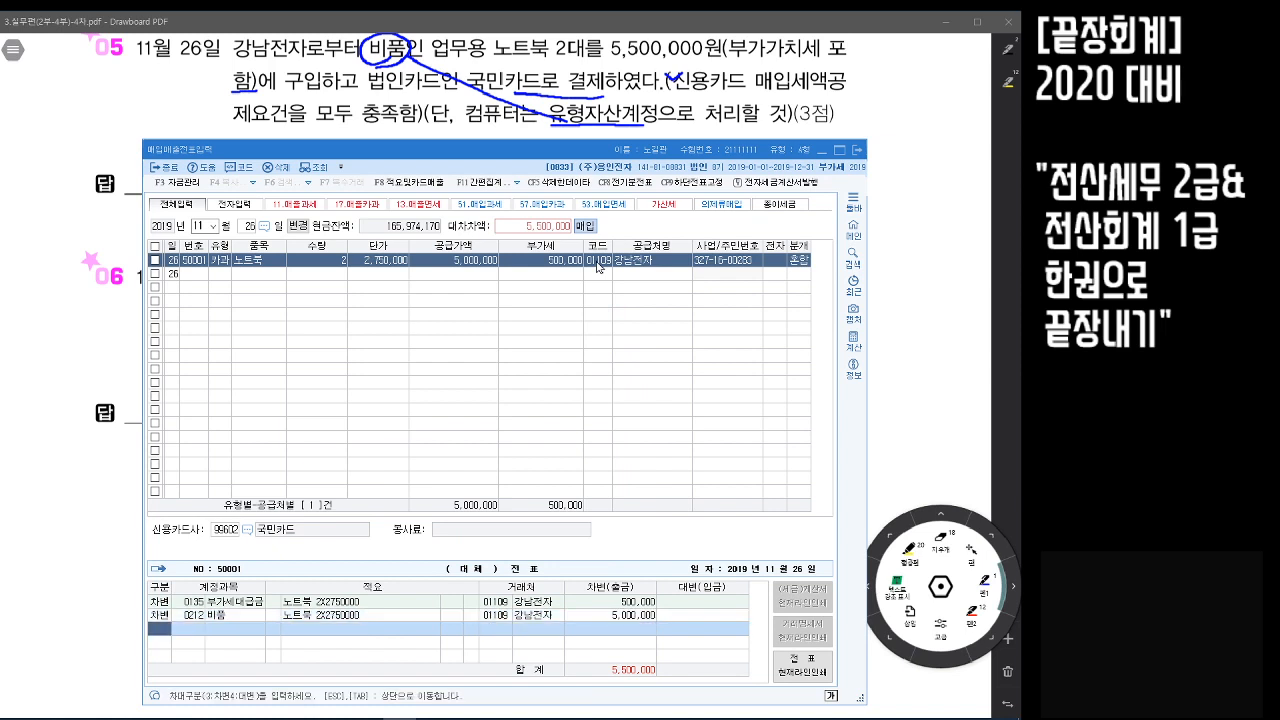
Add a 미지급금 credit line of 5,500,000 to the 노트북 voucher
{"action": "type", "text": "4"}
{"action": "key", "text": "Return"}
{"action": "type", "text": "미지"}
{"action": "key", "text": "Return"}
{"action": "key", "text": "Return"}
Change the counterparty of the 노트북 voucher's 미지급금 credit line to 국민카드
{"action": "key", "text": "Left"}
{"action": "key", "text": "Left"}
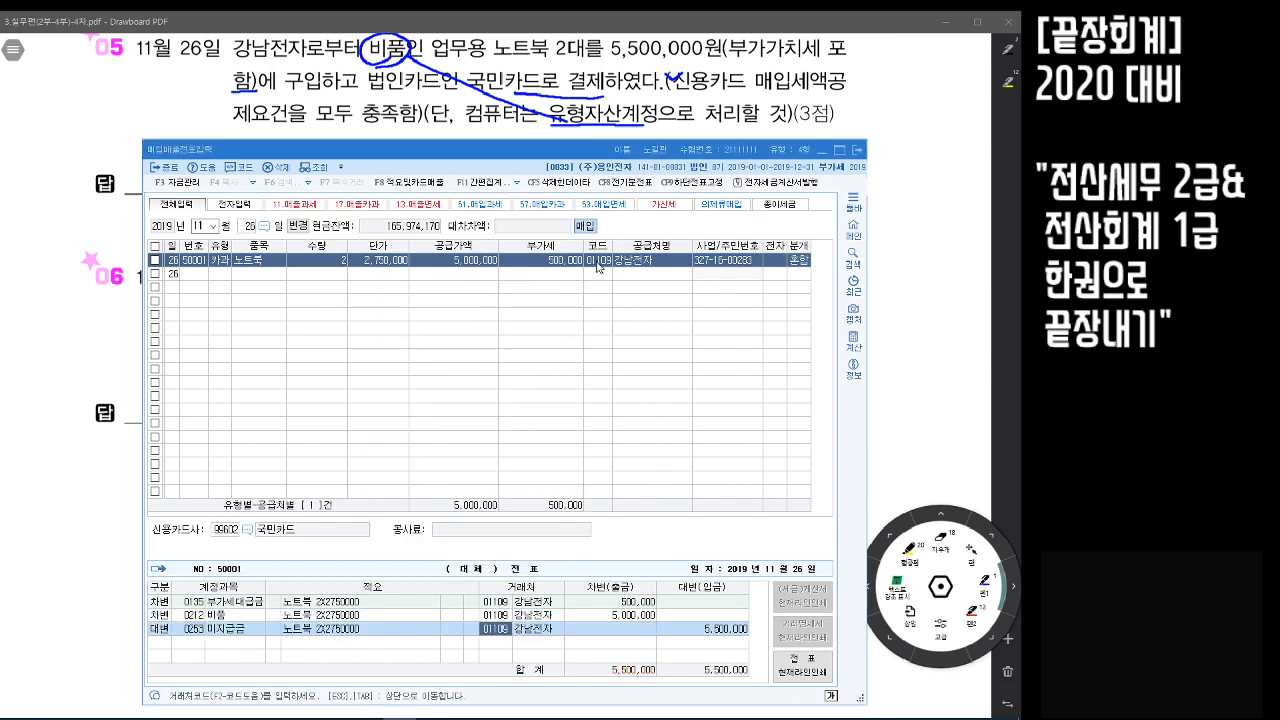
{"action": "type", "text": "국민"}
{"action": "key", "text": "Return"}
{"action": "key", "text": "Down"}
{"action": "key", "text": "Return"}
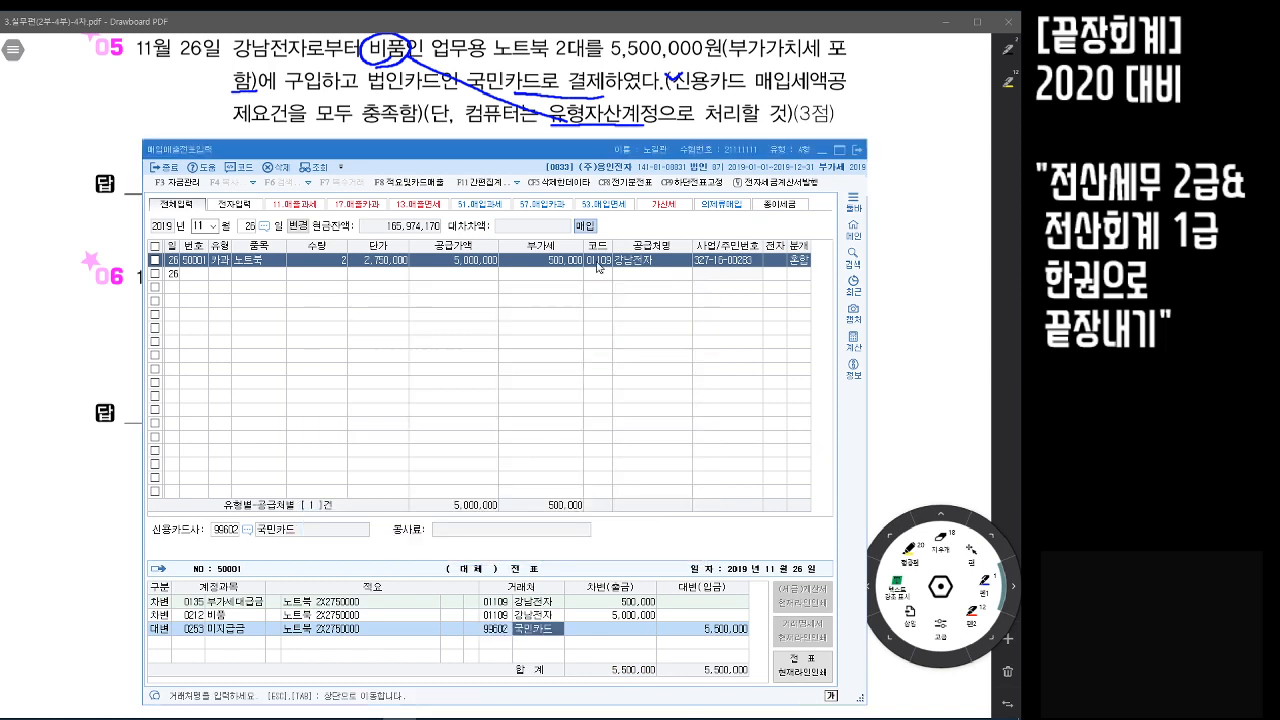
{"action": "key", "text": "Up"}
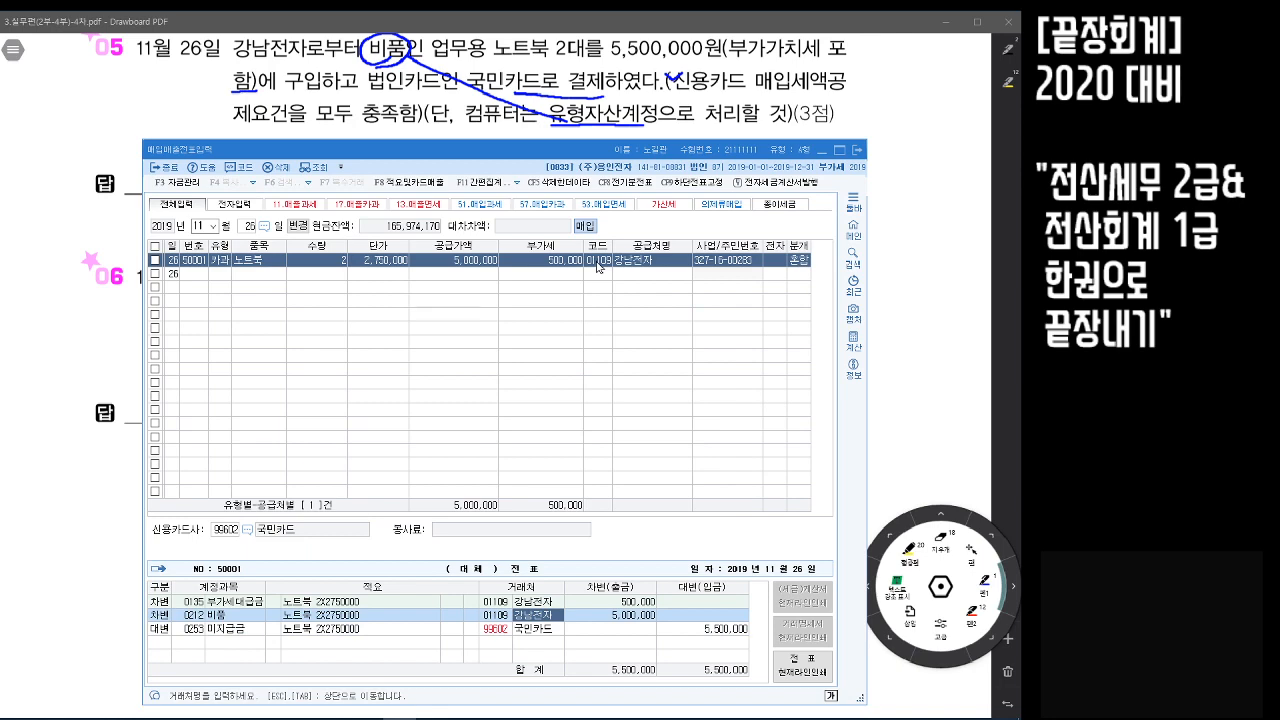
Show exercise 06 in the workbook PDF, then return to the voucher entry window and set the date to November 11, 2019
{"action": "left_click", "coordinate": [960, 344]}
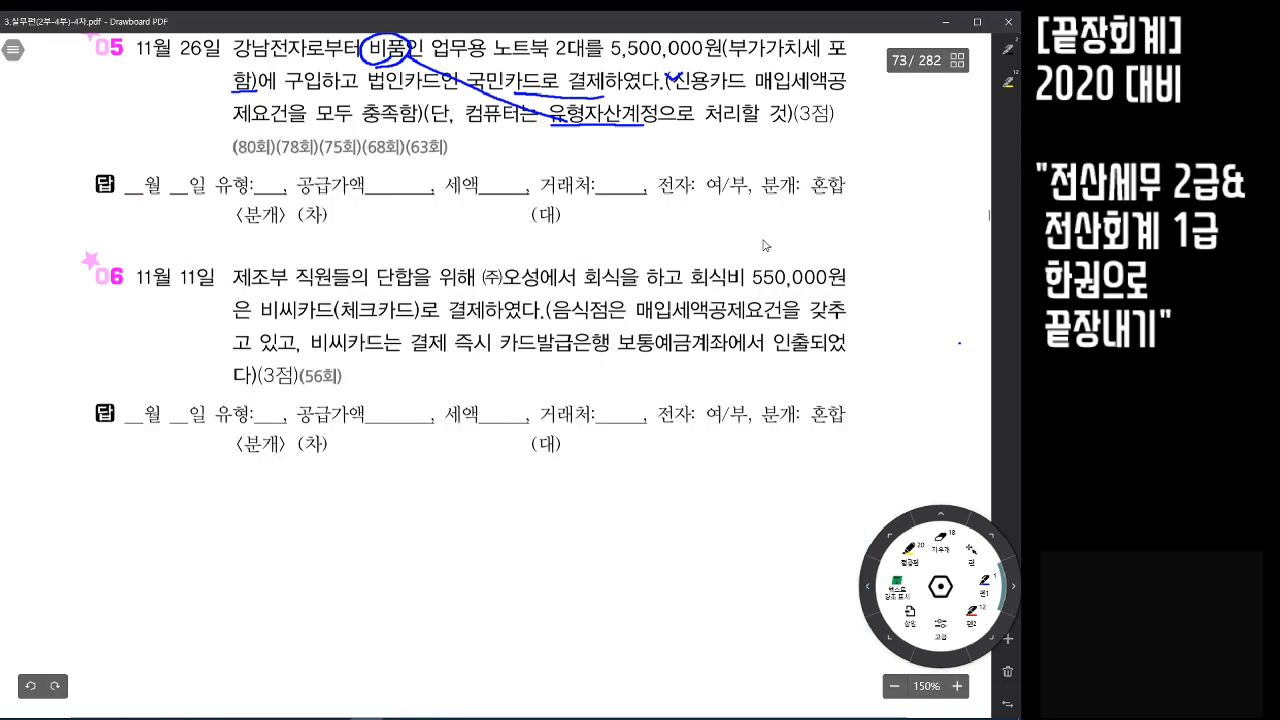
{"action": "scroll", "coordinate": [765, 245], "scroll_direction": "down", "scroll_amount": 3}
{"action": "scroll", "coordinate": [765, 245], "scroll_direction": "down", "scroll_amount": 2}
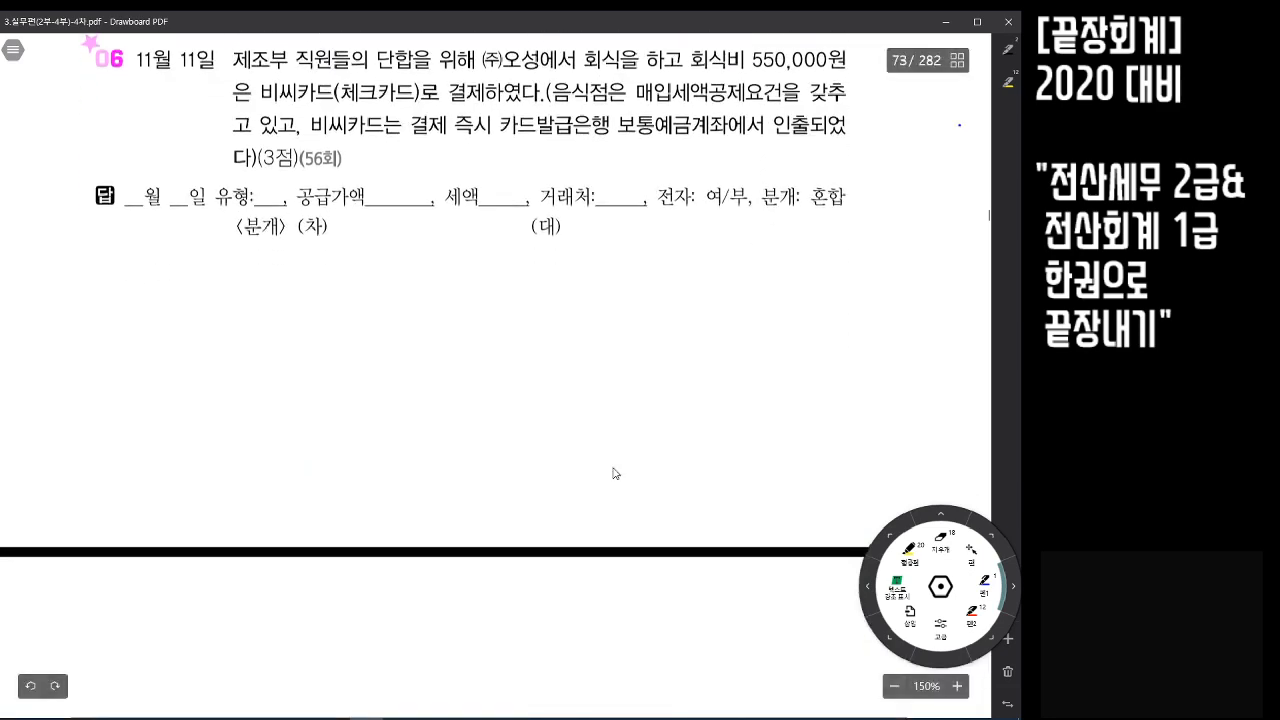
{"action": "left_click", "coordinate": [402, 718]}
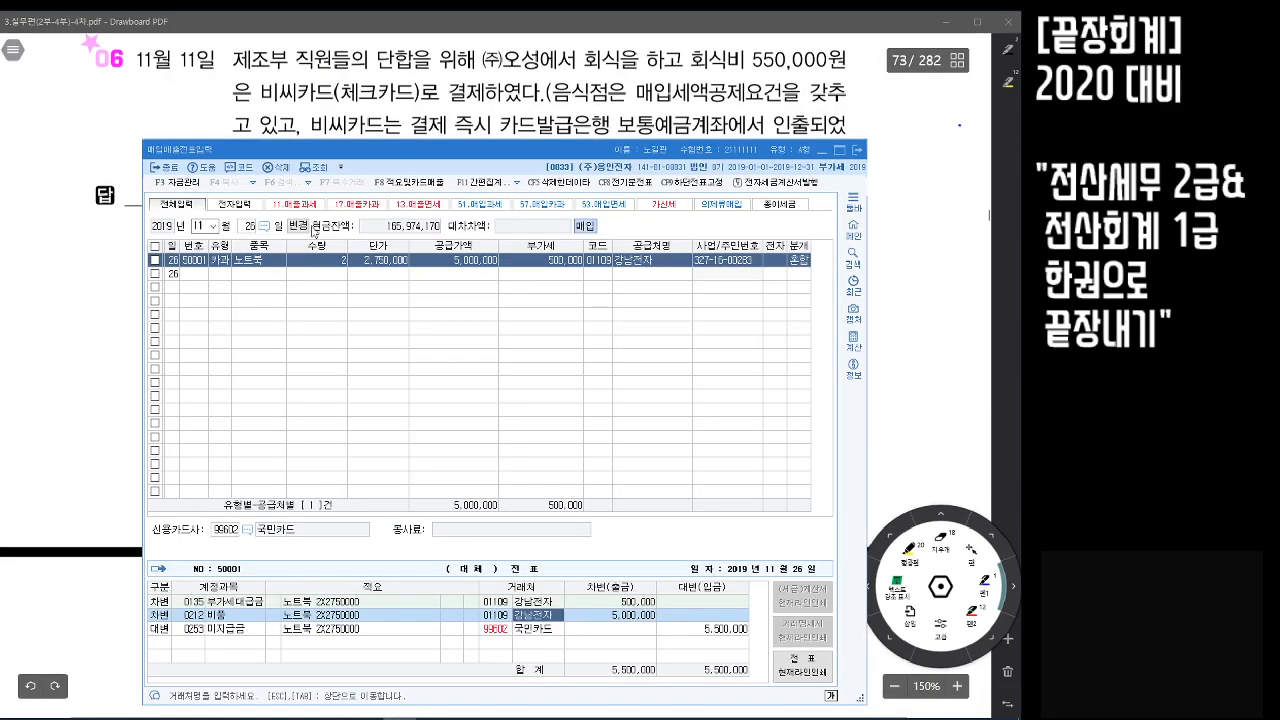
{"action": "left_click", "coordinate": [249, 229]}
{"action": "type", "text": "11"}
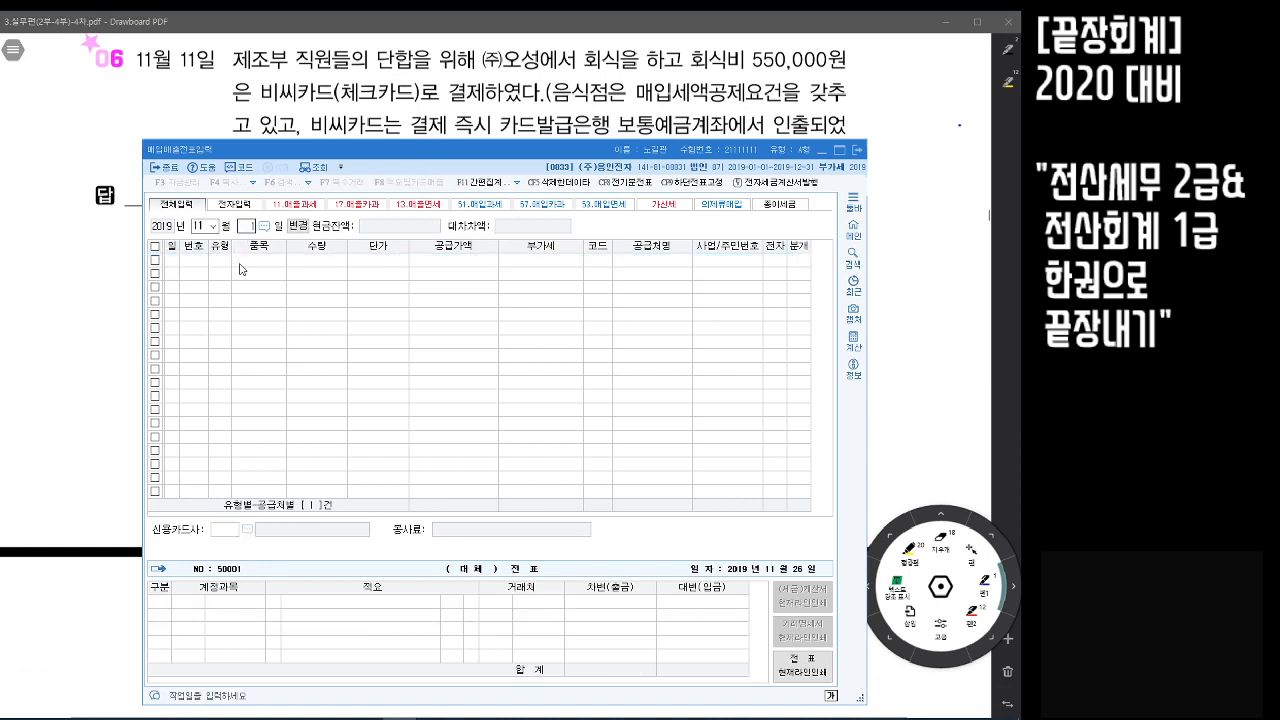
{"action": "key", "text": "Return"}
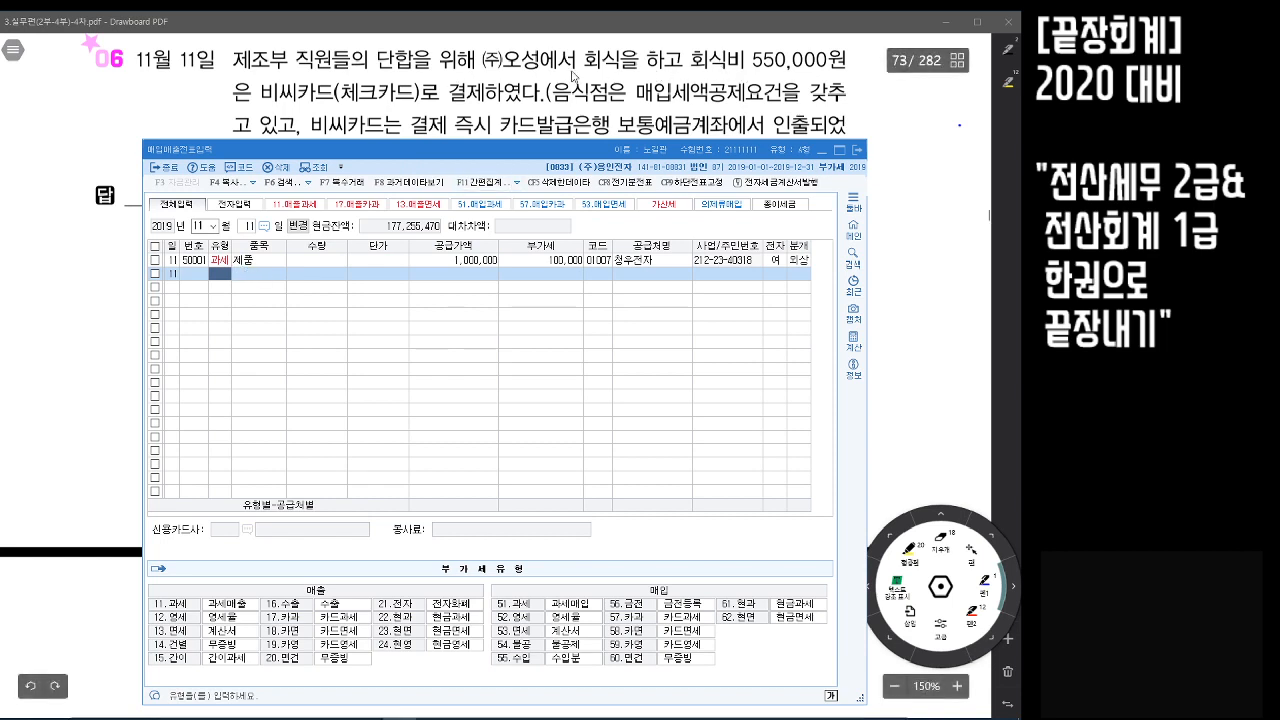
In exercise 06, tick 제조부, 회식비 and 비씨카드, and underline 체크카드, 결제 즉시 and 보통예금계좌에서 인출
{"action": "left_click", "coordinate": [230, 60]}
{"action": "left_click_drag", "start_coordinate": [236, 60], "coordinate": [250, 46]}
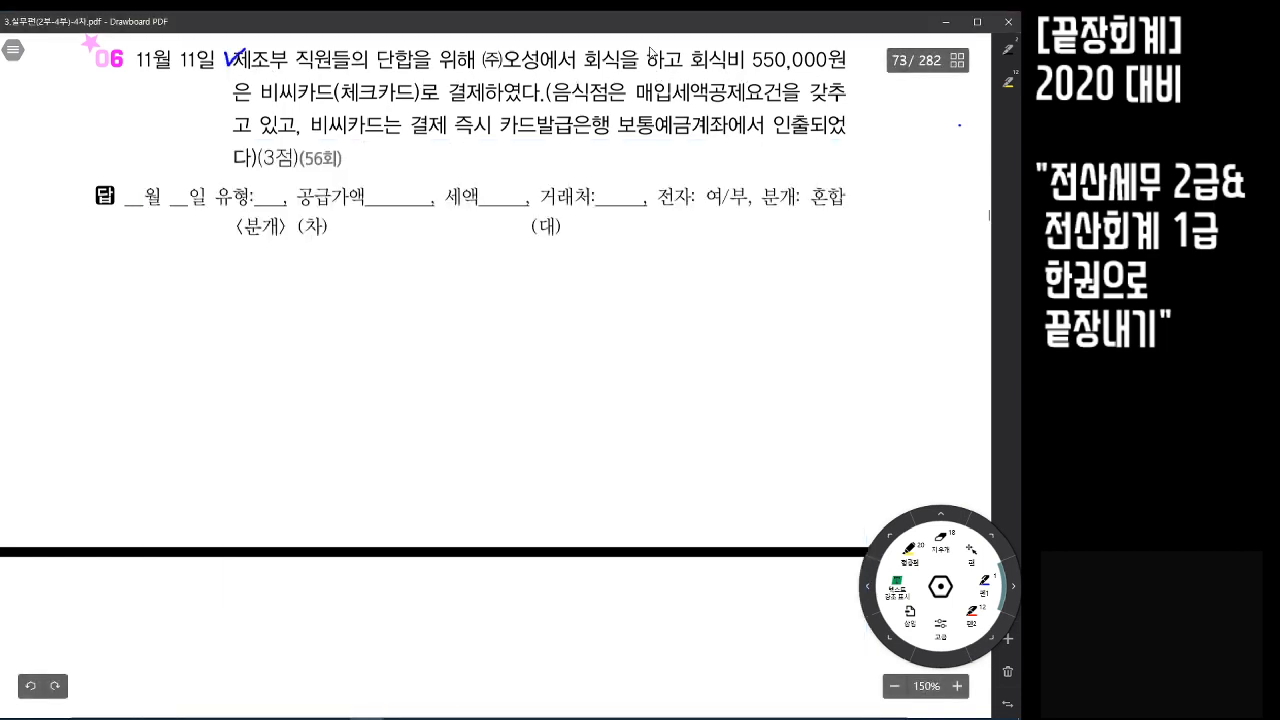
{"action": "mouse_move", "coordinate": [690, 58]}
{"action": "left_mouse_down"}
{"action": "mouse_move", "coordinate": [702, 70]}
{"action": "mouse_move", "coordinate": [718, 40]}
{"action": "left_mouse_up"}
{"action": "mouse_move", "coordinate": [260, 84]}
{"action": "left_mouse_down"}
{"action": "mouse_move", "coordinate": [272, 102]}
{"action": "mouse_move", "coordinate": [290, 76]}
{"action": "mouse_move", "coordinate": [414, 101]}
{"action": "left_mouse_up"}
{"action": "left_click_drag", "start_coordinate": [428, 139], "coordinate": [478, 139]}
{"action": "left_click_drag", "start_coordinate": [628, 137], "coordinate": [817, 139]}
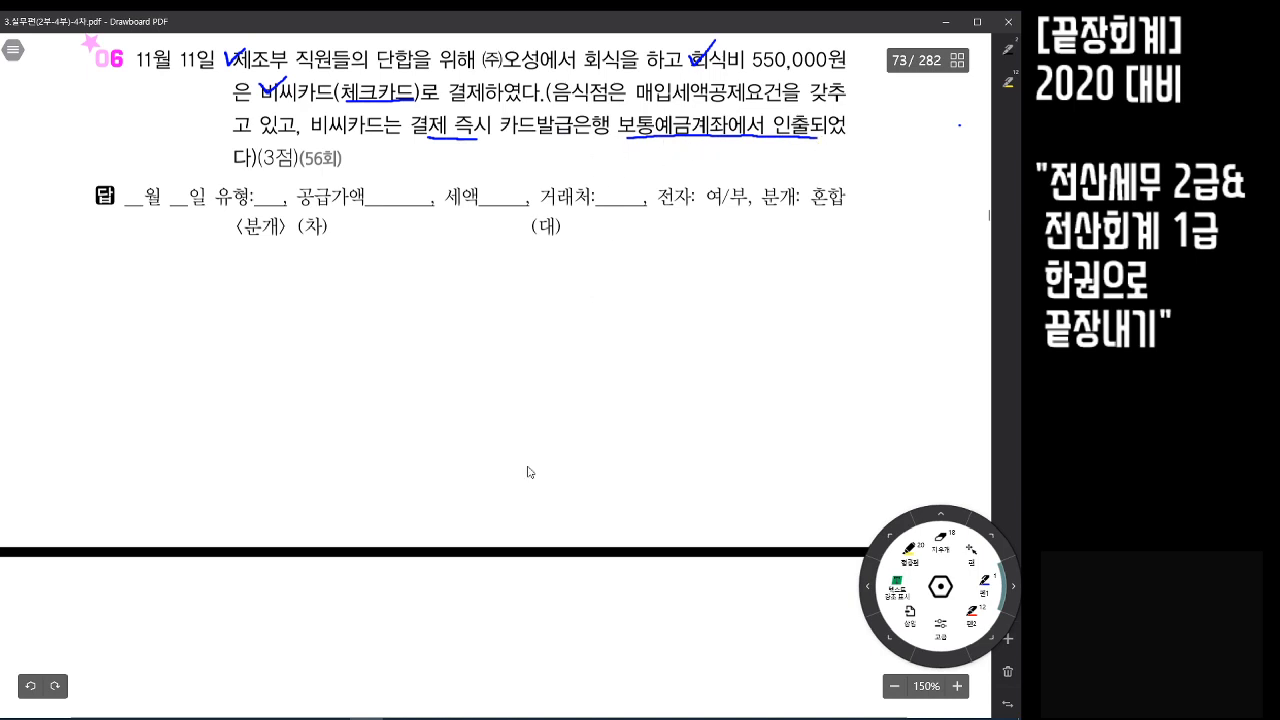
In the voucher entry window, enter a 57 카과 line on November 11 with item 회식비 and a VAT-inclusive amount of 550,000
{"action": "left_click", "coordinate": [400, 719]}
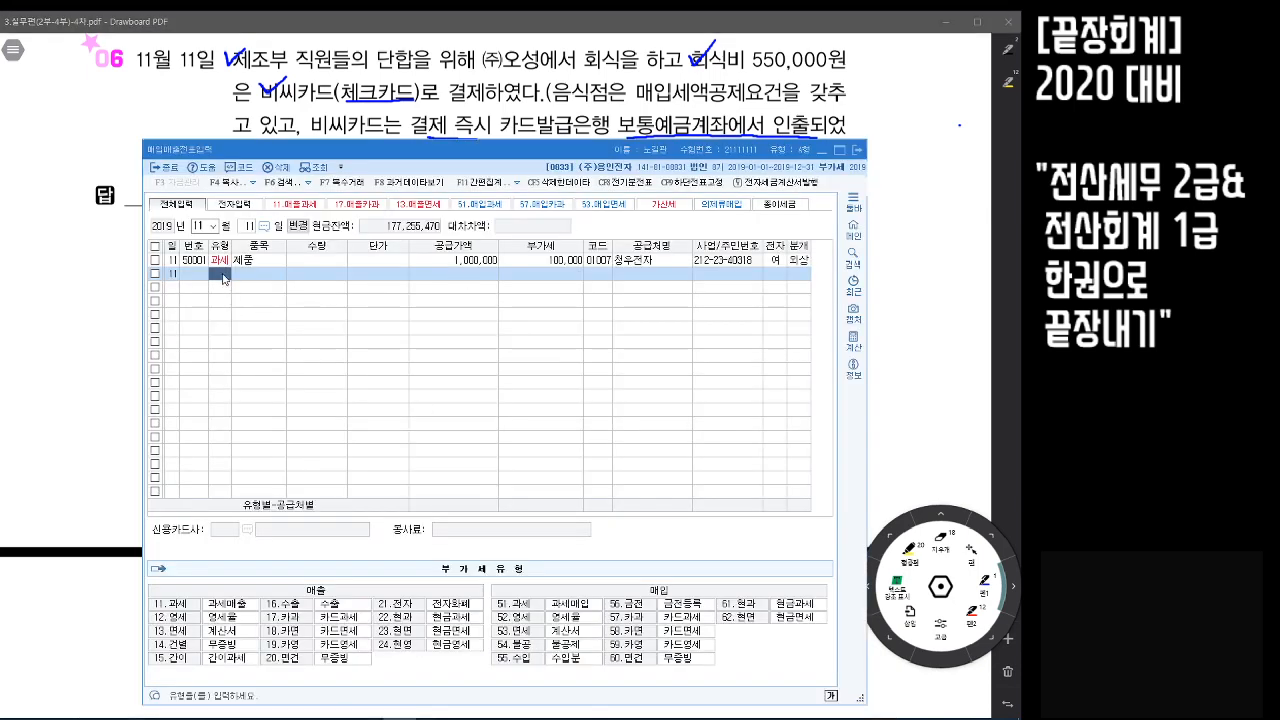
{"action": "type", "text": "57"}
{"action": "key", "text": "Return"}
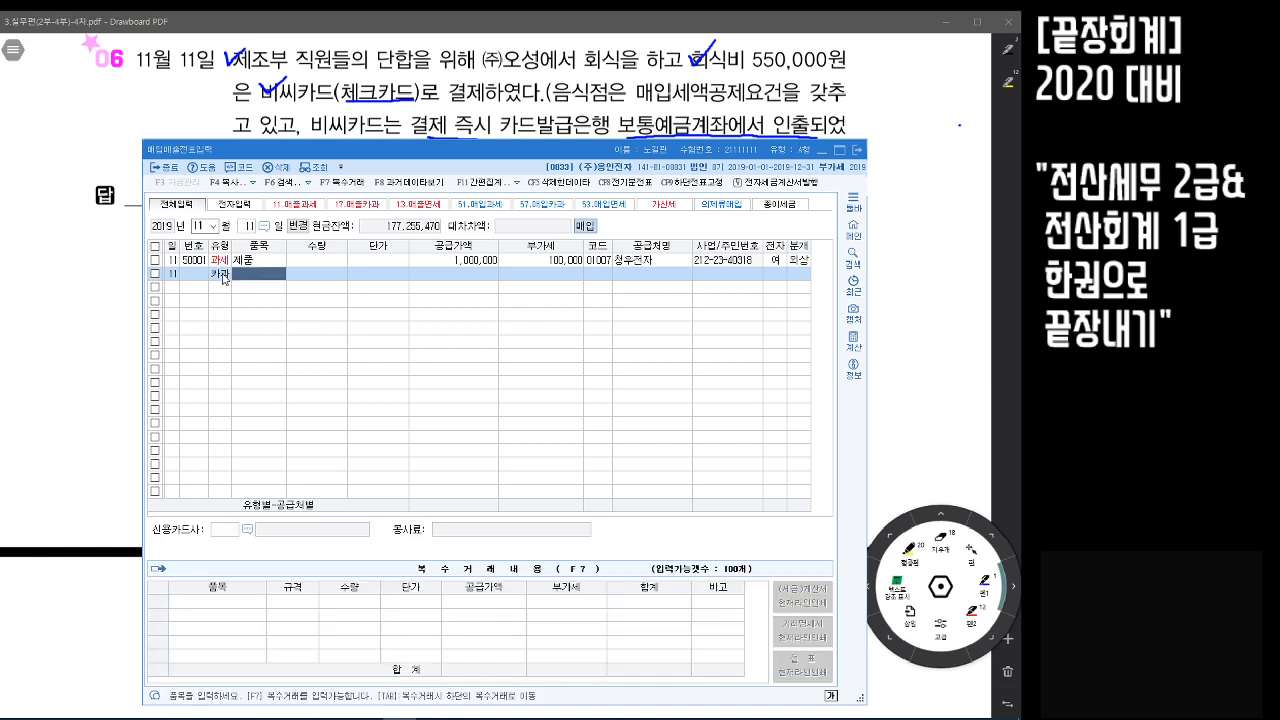
{"action": "type", "text": "회식비"}
{"action": "key", "text": "Return"}
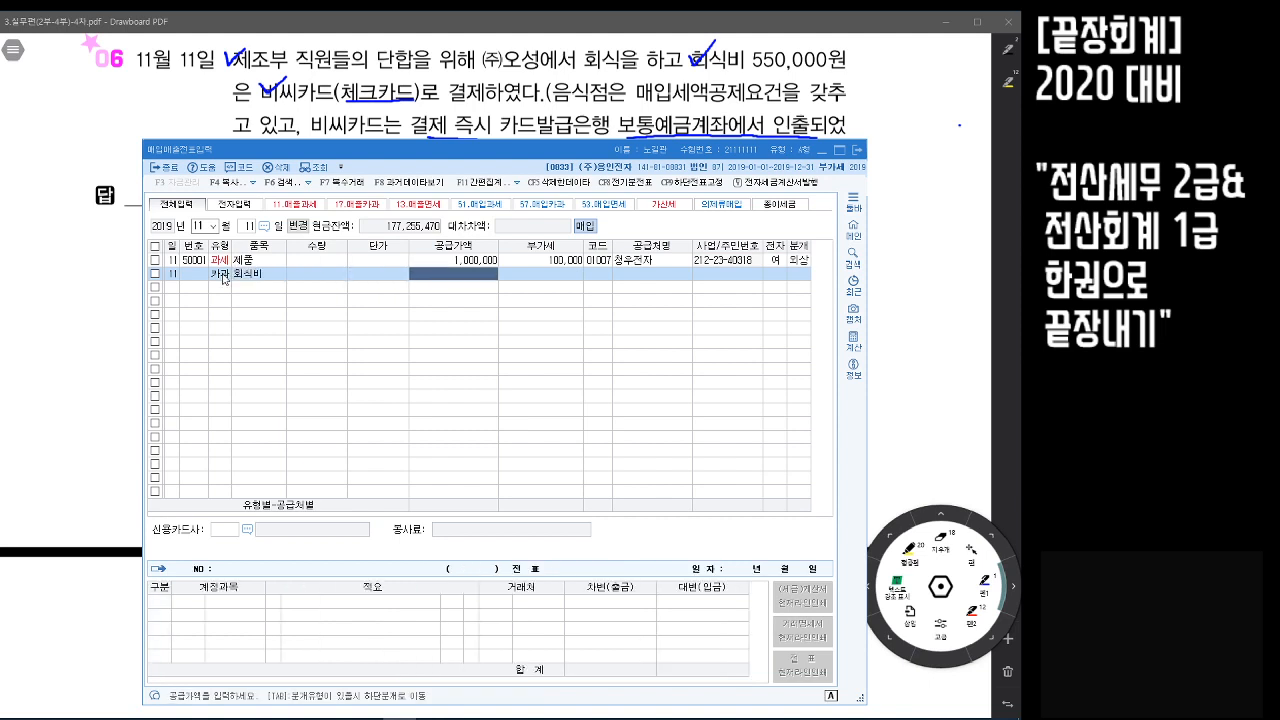
{"action": "type", "text": "55"}
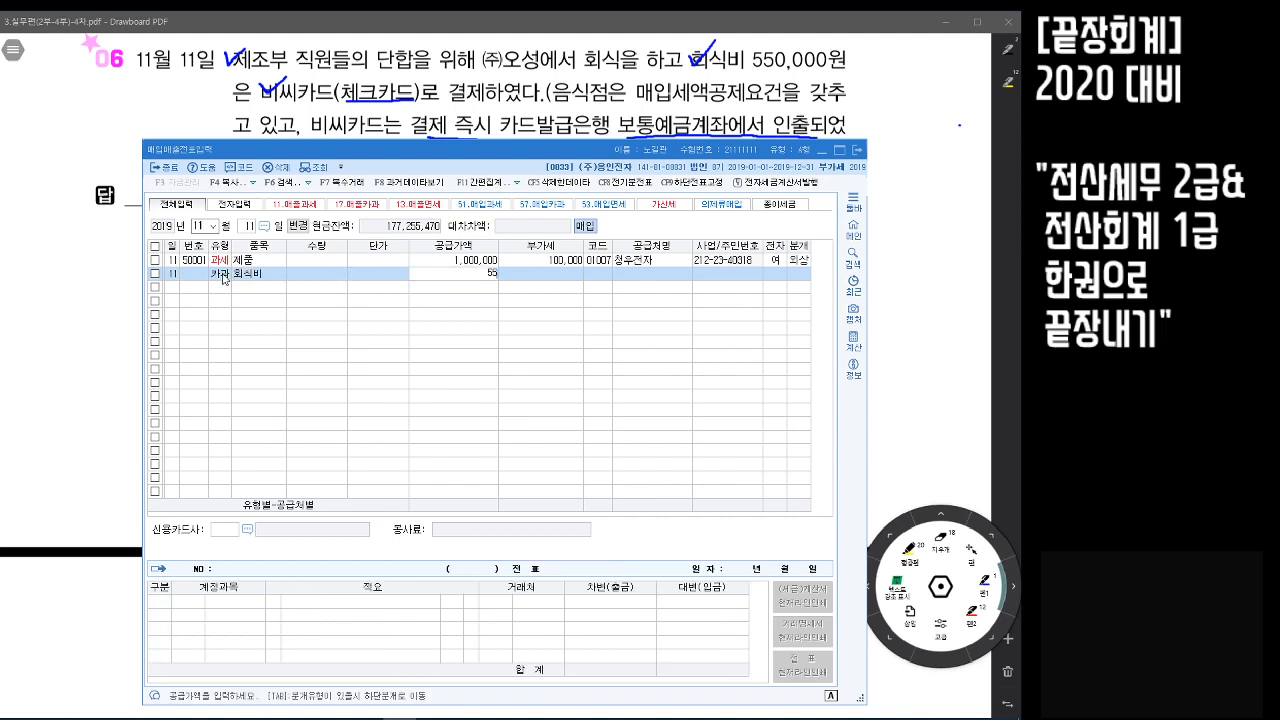
{"action": "type", "text": "0000"}
{"action": "key", "text": "Return"}
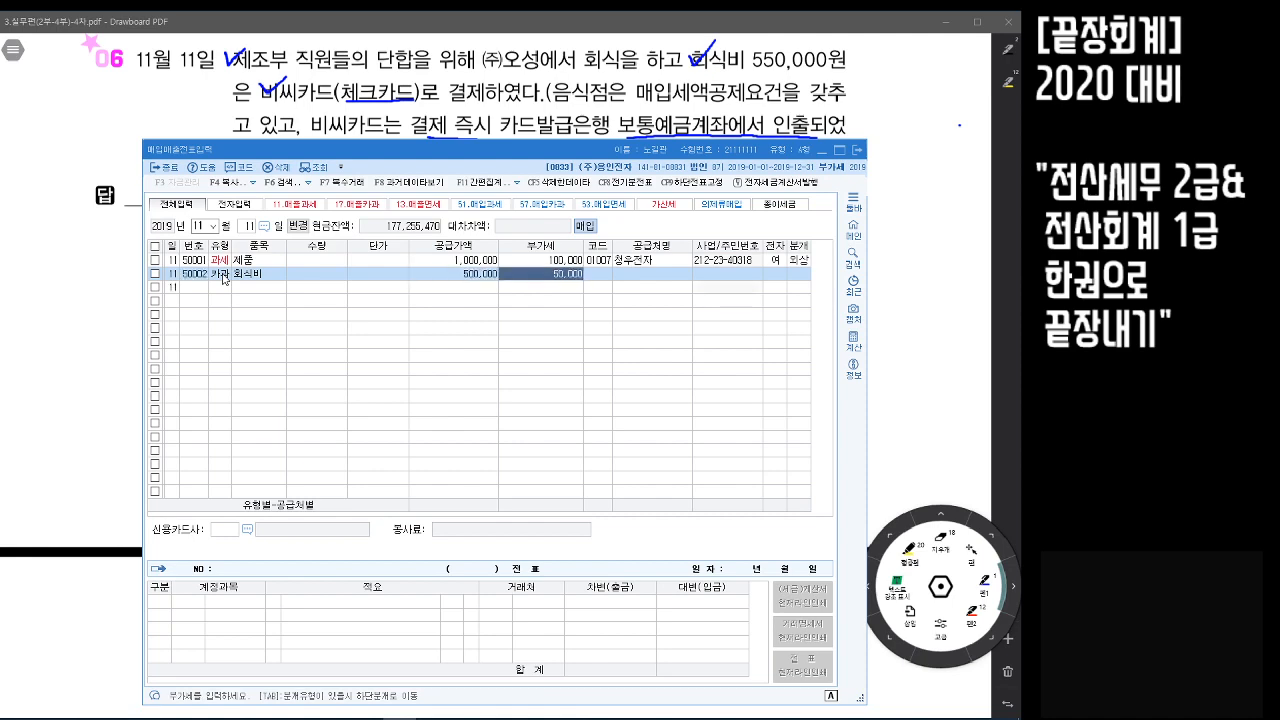
Set the supplier of the 회식비 line to 비씨카드
{"action": "key", "text": "Return"}
{"action": "key", "text": "F2"}
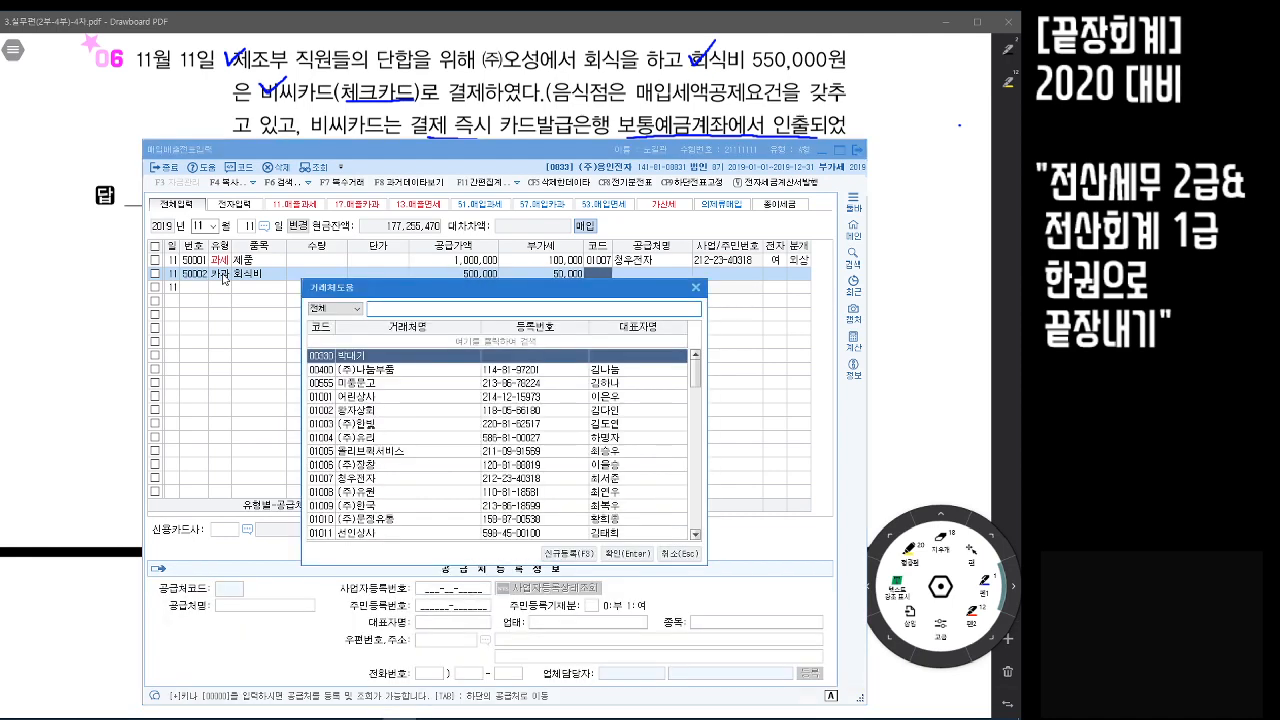
{"action": "type", "text": "비씨"}
{"action": "key", "text": "Return"}
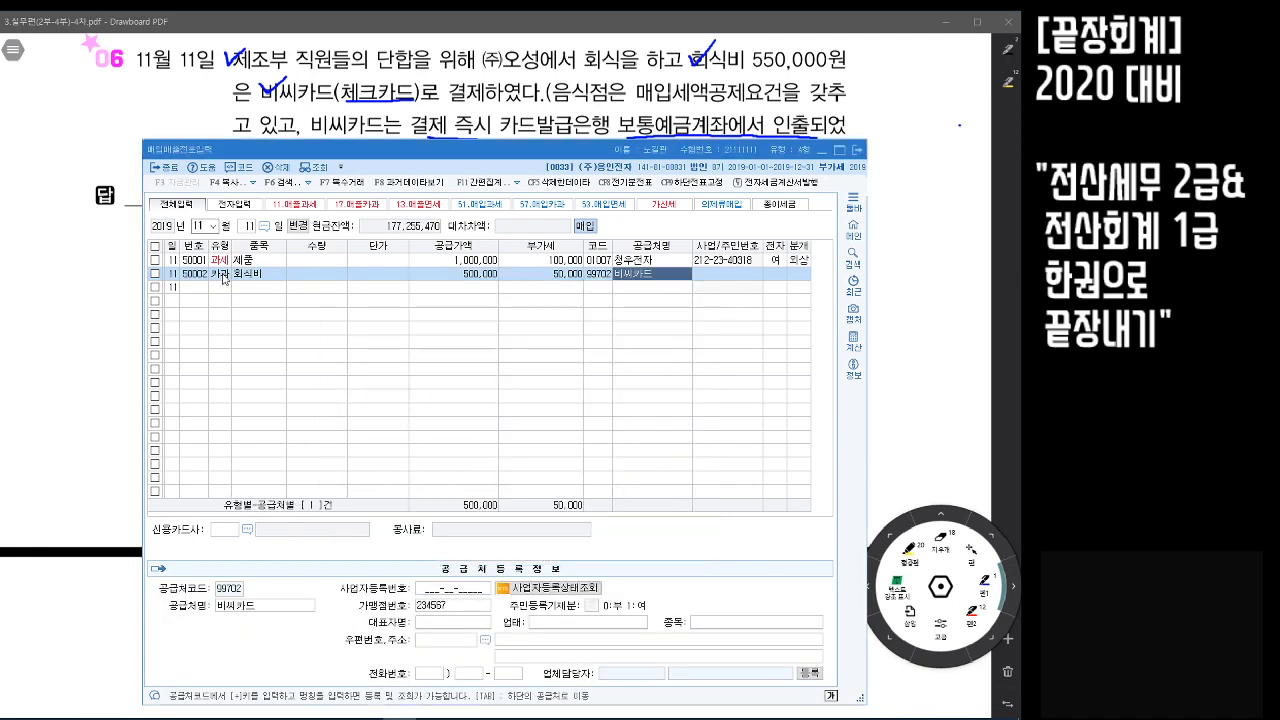
Set the credit card company of the 회식비 line to 국민카드
{"action": "key", "text": "F2"}
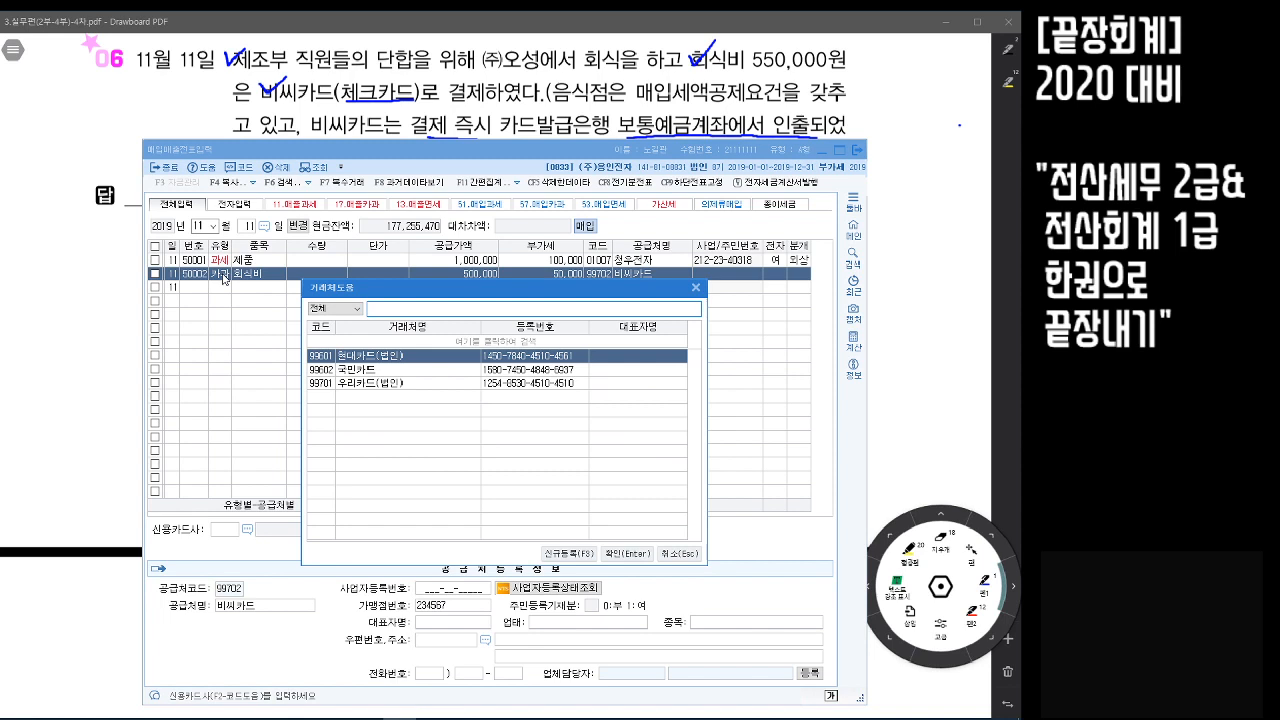
{"action": "key", "text": "Down"}
{"action": "key", "text": "Down"}
{"action": "key", "text": "Up"}
{"action": "key", "text": "Up"}
{"action": "key", "text": "Down"}
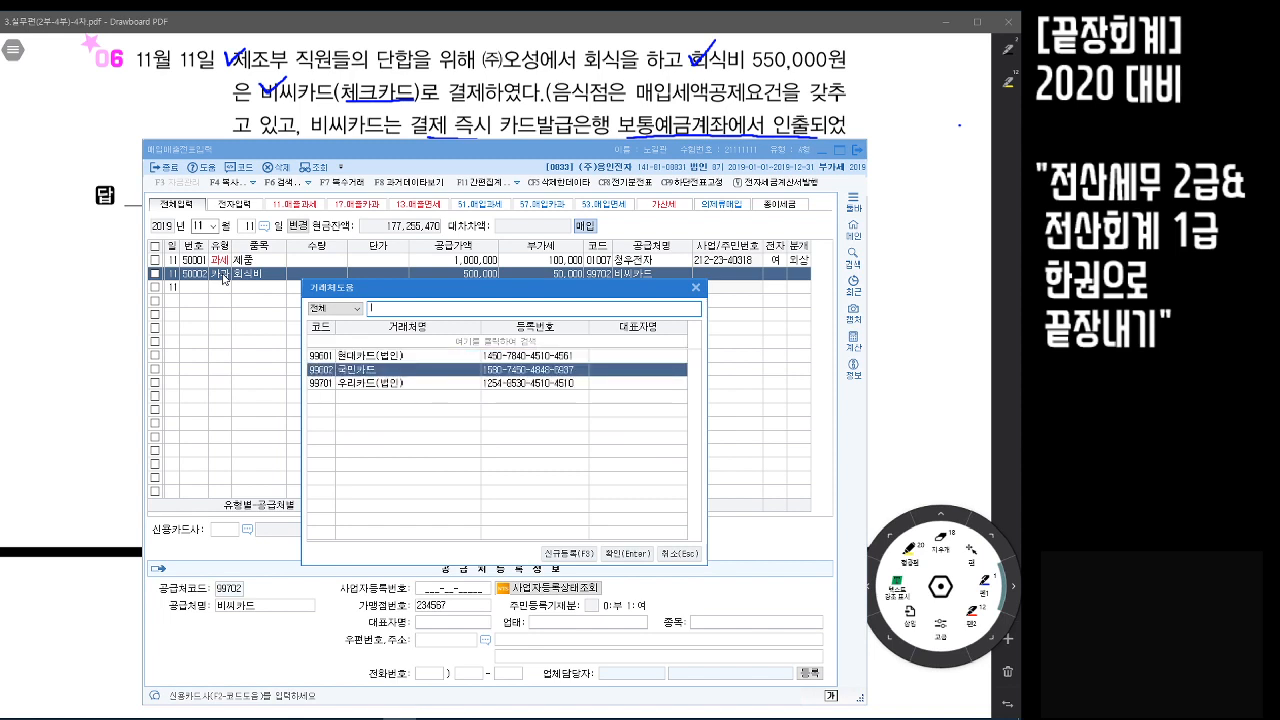
{"action": "key", "text": "Down"}
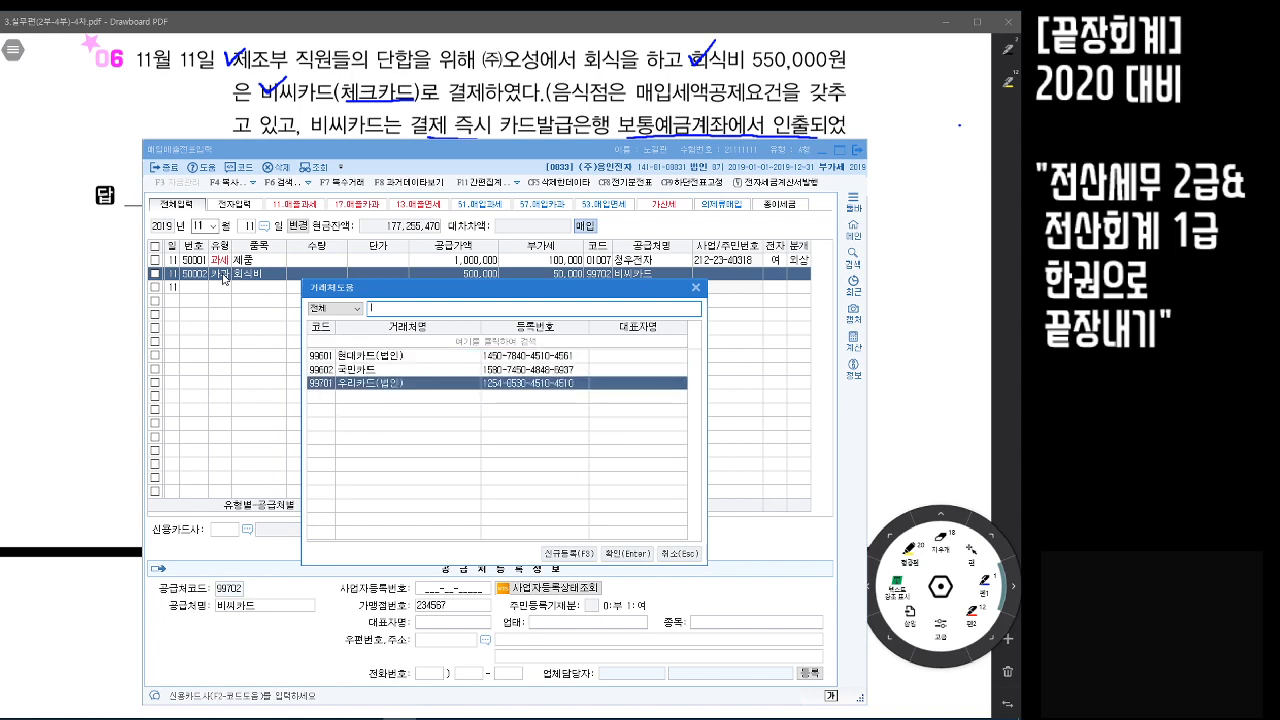
{"action": "key", "text": "Up"}
{"action": "key", "text": "Up"}
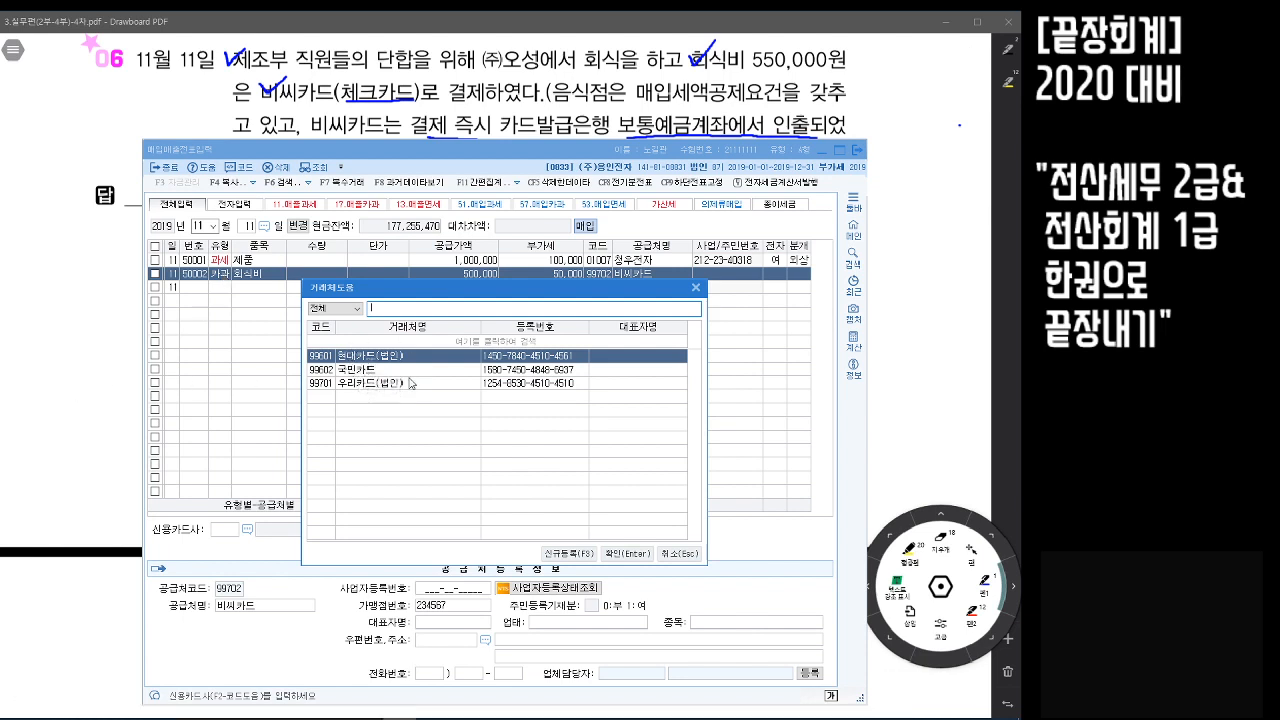
{"action": "double_click", "coordinate": [356, 370]}
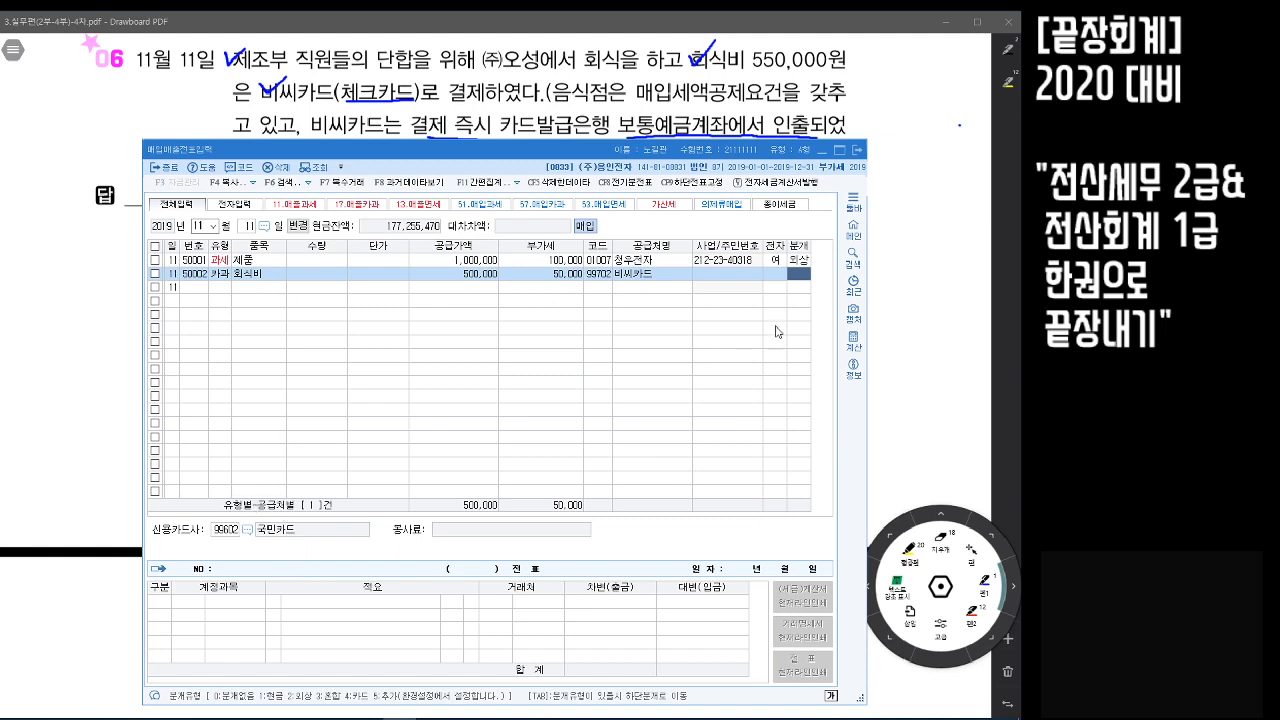
Set the journal type of the 회식비 line to 혼합 and its expense debit account to 복리후생비 under 제조원가
{"action": "type", "text": "3"}
{"action": "key", "text": "Return"}
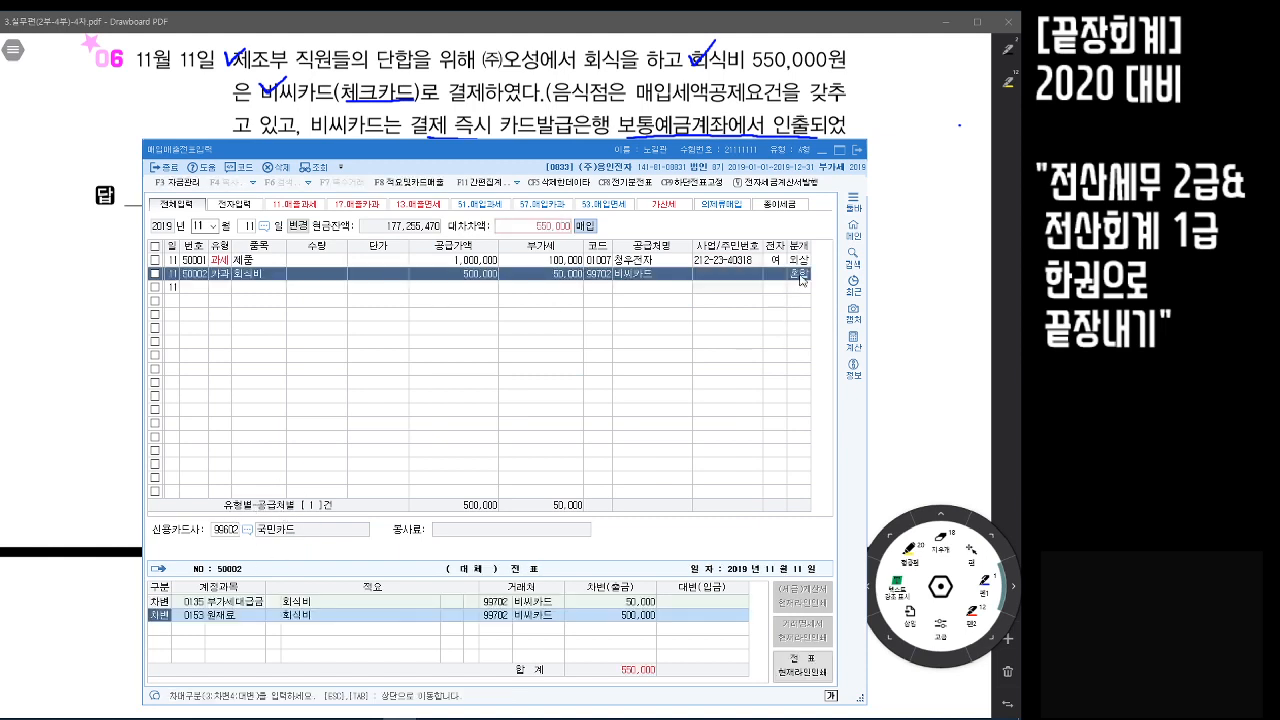
{"action": "left_click", "coordinate": [200, 616]}
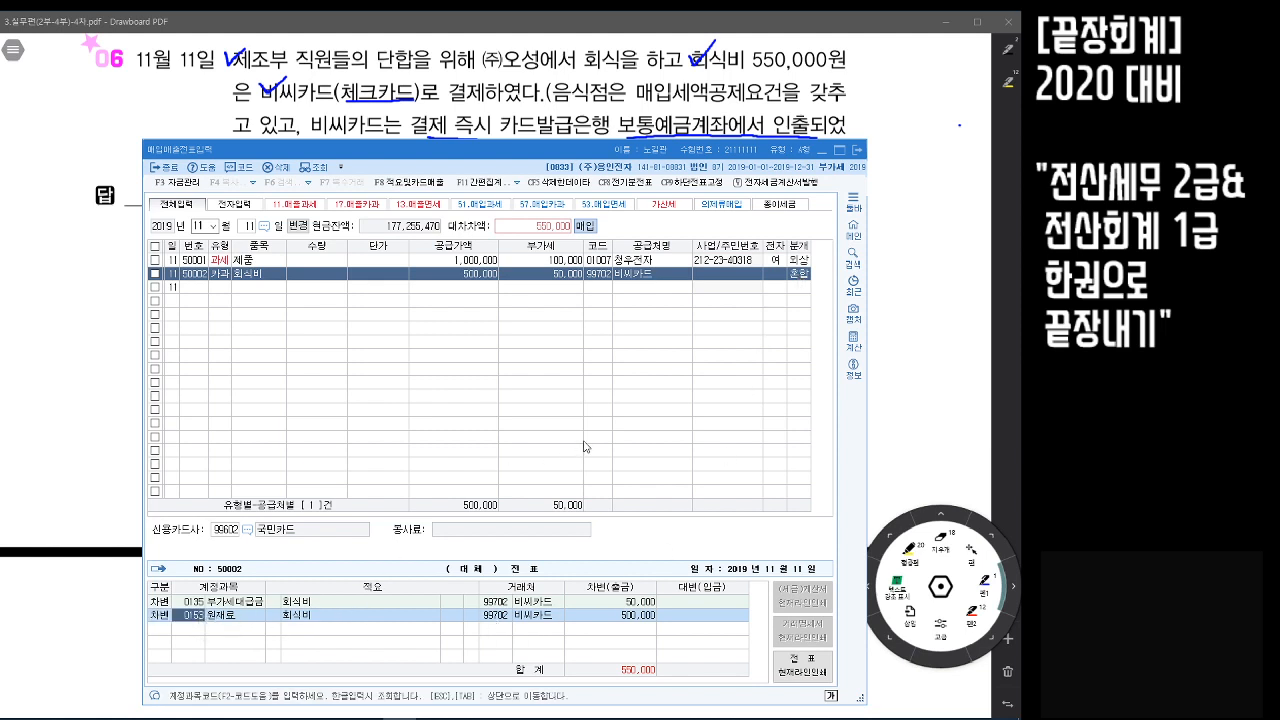
{"action": "type", "text": "복리"}
{"action": "key", "text": "Return"}
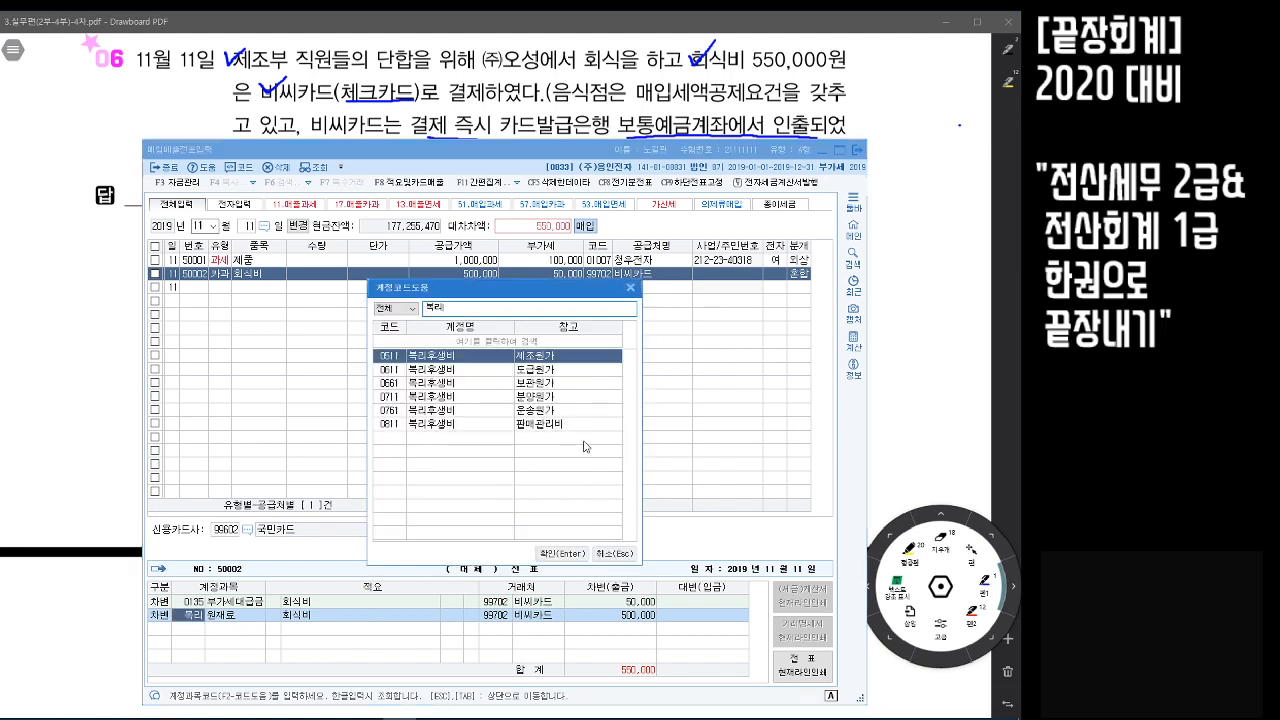
{"action": "key", "text": "Return"}
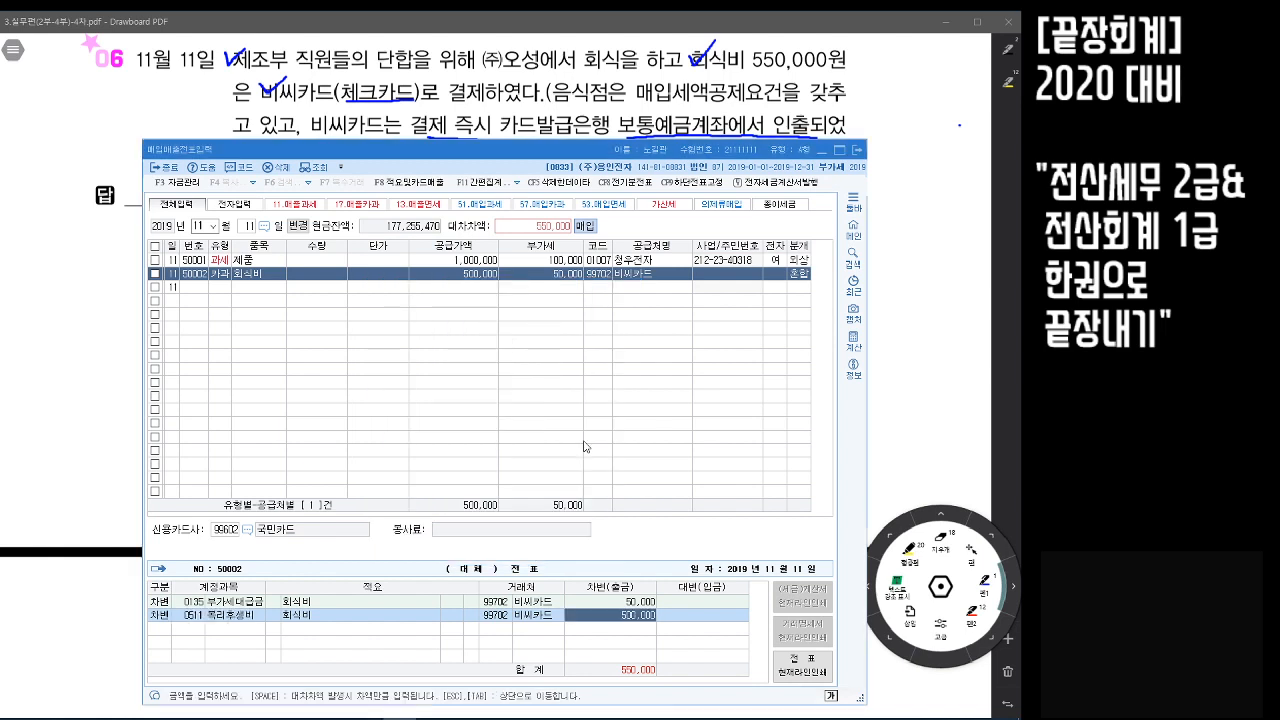
{"action": "key", "text": "Return"}
Add a credit line for 보통예금 of 550,000 to the 회식비 journal entry
{"action": "type", "text": "4"}
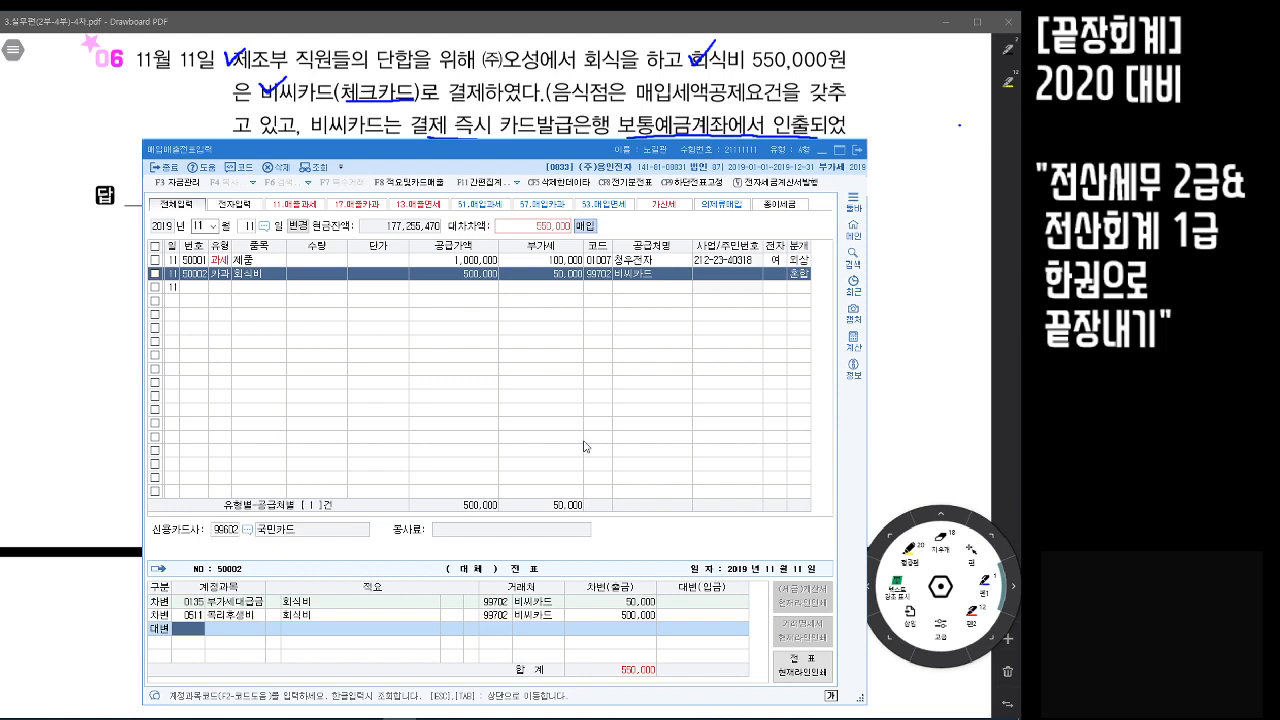
{"action": "type", "text": "보통"}
{"action": "key", "text": "Return"}
{"action": "key", "text": "Return"}
{"action": "key", "text": "Up"}
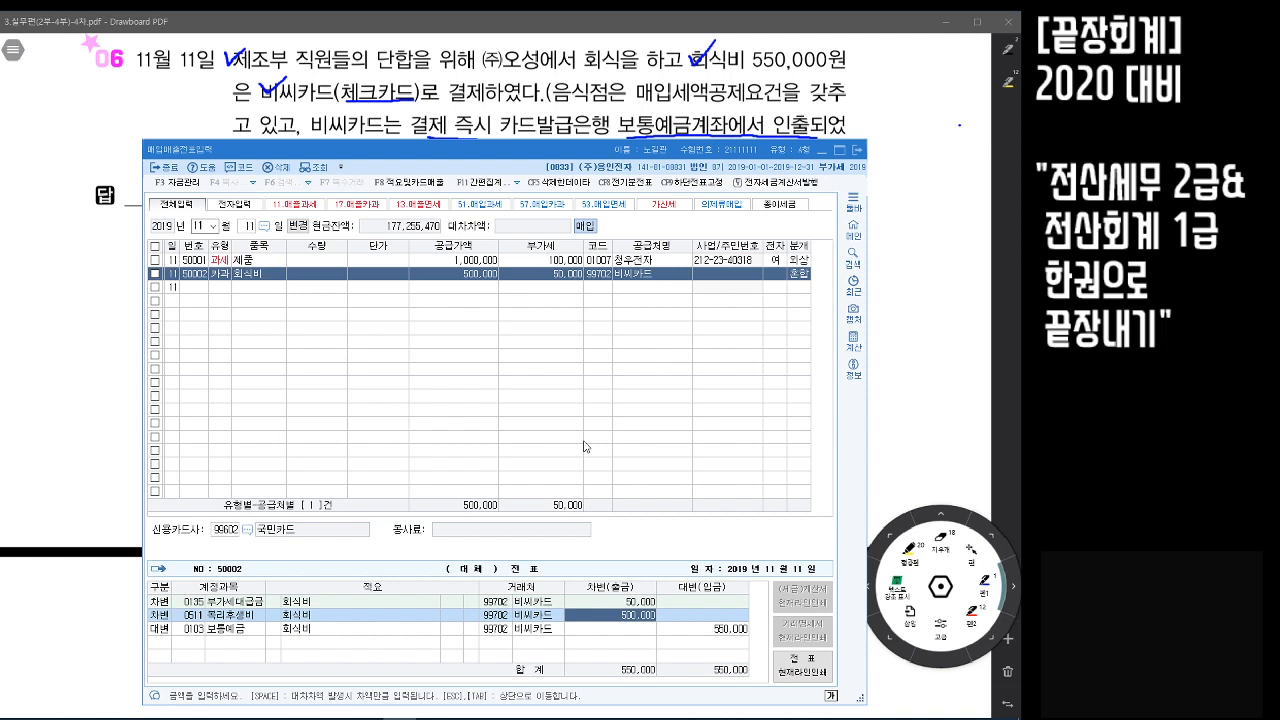
{"action": "left_click", "coordinate": [220, 632]}
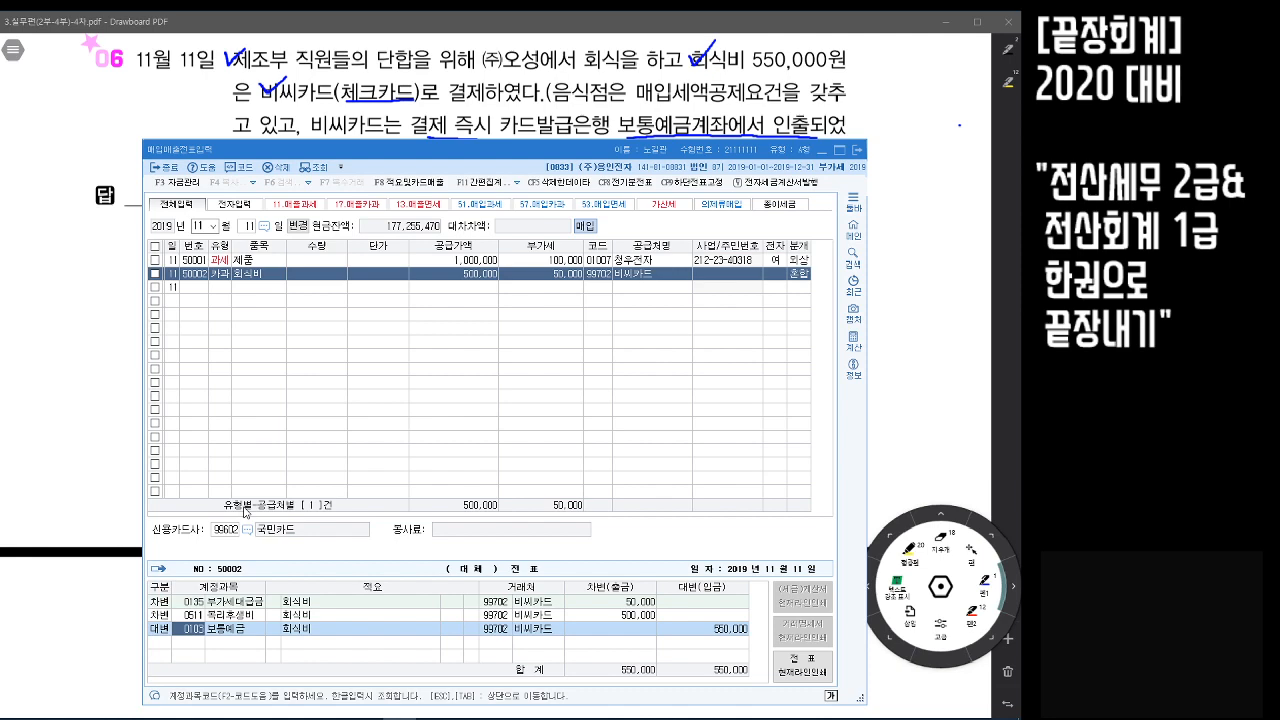
In the workbook PDF, go to section 58. 카면 and circle 카드 and 면세 in its keyword line
{"action": "left_click", "coordinate": [898, 198]}
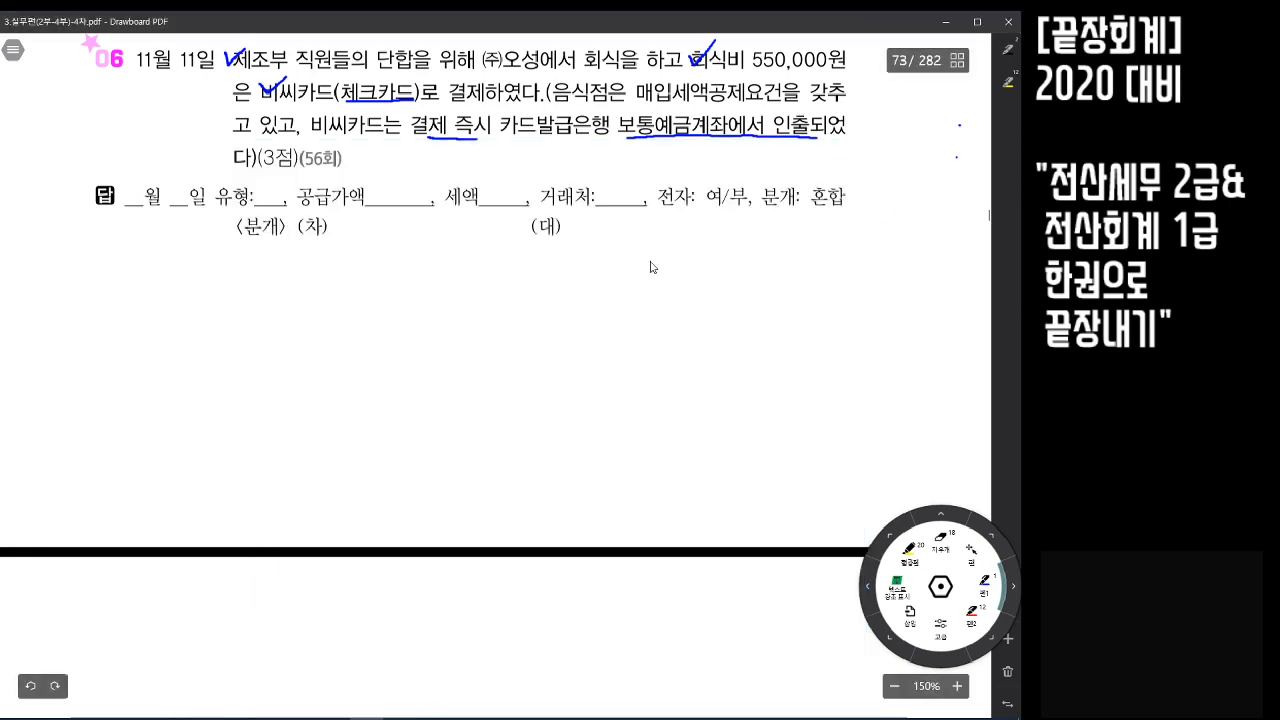
{"action": "scroll", "coordinate": [652, 267], "scroll_direction": "down", "scroll_amount": 10}
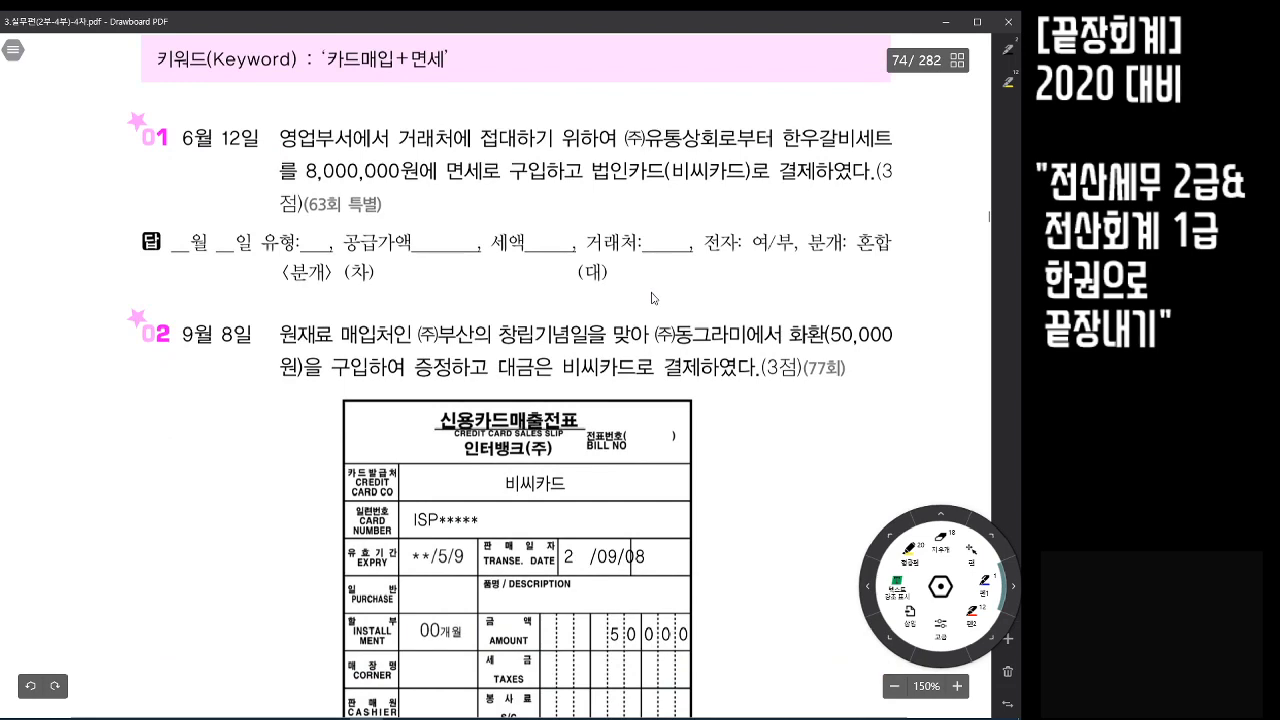
{"action": "scroll", "coordinate": [652, 297], "scroll_direction": "up", "scroll_amount": 3}
{"action": "scroll", "coordinate": [652, 297], "scroll_direction": "down", "scroll_amount": 3}
{"action": "scroll", "coordinate": [745, 311], "scroll_direction": "up", "scroll_amount": 1}
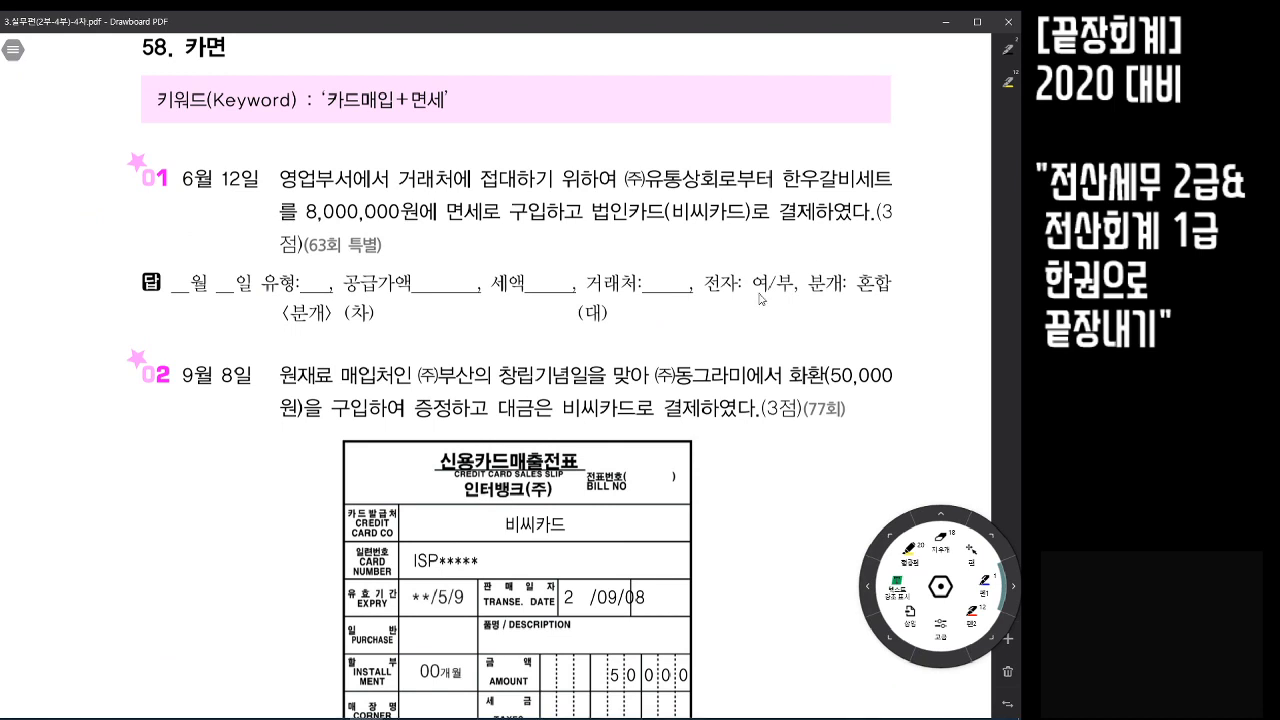
{"action": "mouse_move", "coordinate": [359, 111]}
{"action": "left_mouse_down"}
{"action": "mouse_move", "coordinate": [344, 112]}
{"action": "mouse_move", "coordinate": [342, 72]}
{"action": "mouse_move", "coordinate": [360, 104]}
{"action": "left_mouse_up"}
{"action": "mouse_move", "coordinate": [441, 117]}
{"action": "left_mouse_down"}
{"action": "mouse_move", "coordinate": [414, 108]}
{"action": "mouse_move", "coordinate": [470, 95]}
{"action": "mouse_move", "coordinate": [446, 115]}
{"action": "left_mouse_up"}
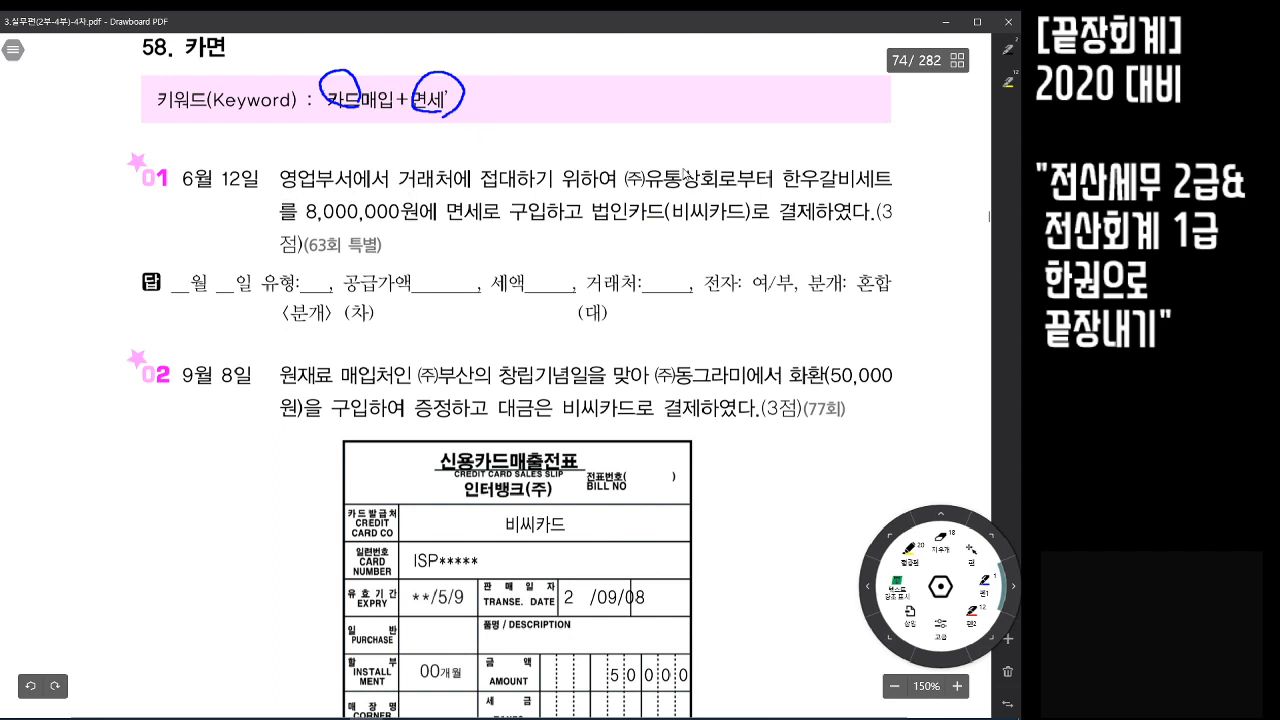
In exercise 01, tick 영업부서 and 접대, circle 면세 and 카드, and connect the two circles with a line
{"action": "mouse_move", "coordinate": [274, 164]}
{"action": "left_mouse_down"}
{"action": "mouse_move", "coordinate": [281, 178]}
{"action": "mouse_move", "coordinate": [300, 157]}
{"action": "left_mouse_up"}
{"action": "mouse_move", "coordinate": [470, 166]}
{"action": "left_mouse_down"}
{"action": "mouse_move", "coordinate": [481, 181]}
{"action": "mouse_move", "coordinate": [505, 156]}
{"action": "left_mouse_up"}
{"action": "mouse_move", "coordinate": [485, 222]}
{"action": "left_mouse_down"}
{"action": "mouse_move", "coordinate": [446, 234]}
{"action": "mouse_move", "coordinate": [479, 199]}
{"action": "left_mouse_up"}
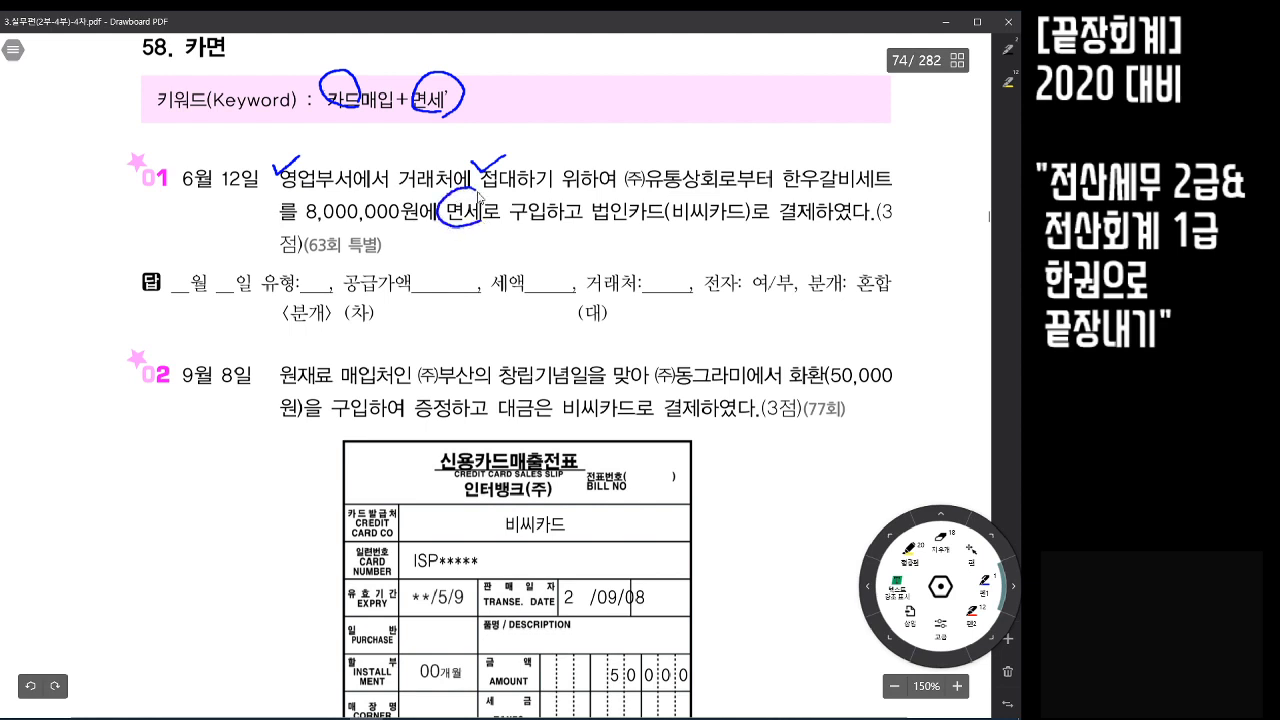
{"action": "mouse_move", "coordinate": [666, 226]}
{"action": "left_mouse_down"}
{"action": "mouse_move", "coordinate": [624, 224]}
{"action": "mouse_move", "coordinate": [668, 205]}
{"action": "mouse_move", "coordinate": [634, 220]}
{"action": "left_mouse_up"}
{"action": "left_click_drag", "start_coordinate": [480, 224], "coordinate": [620, 224]}
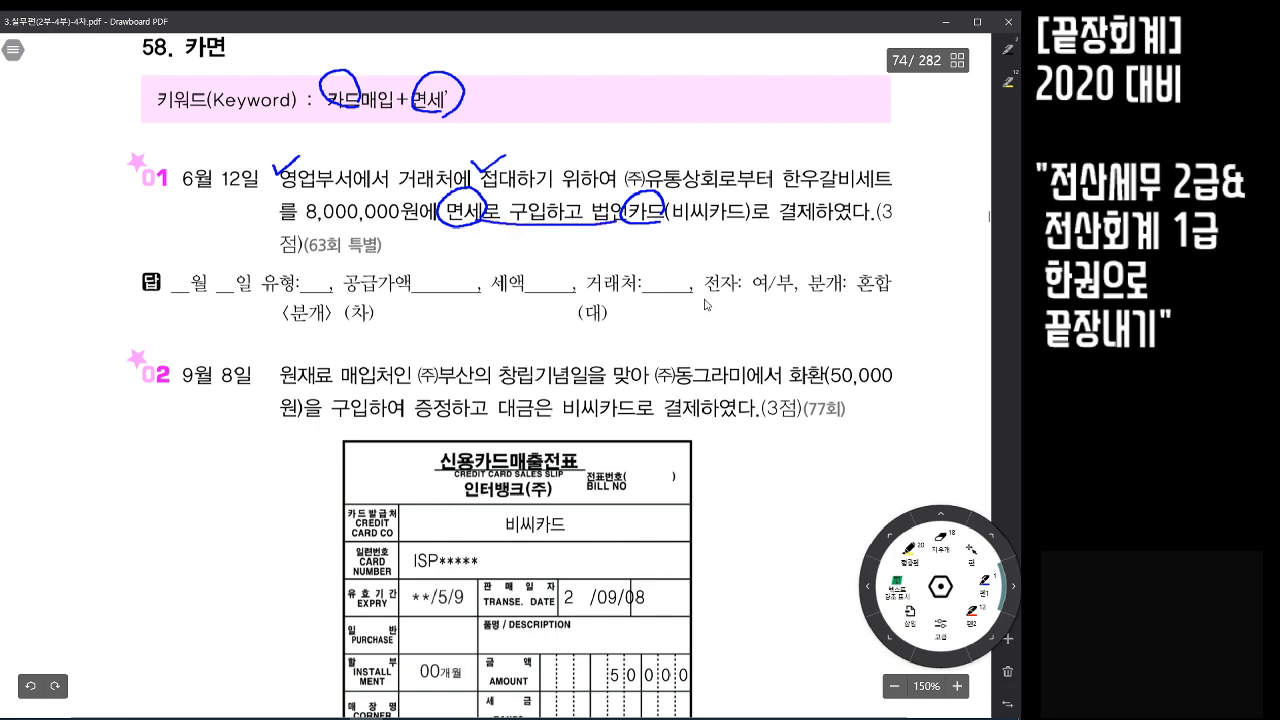
Switch to the voucher entry window and set the date to June 12, 2019
{"action": "scroll", "coordinate": [706, 305], "scroll_direction": "down", "scroll_amount": 3}
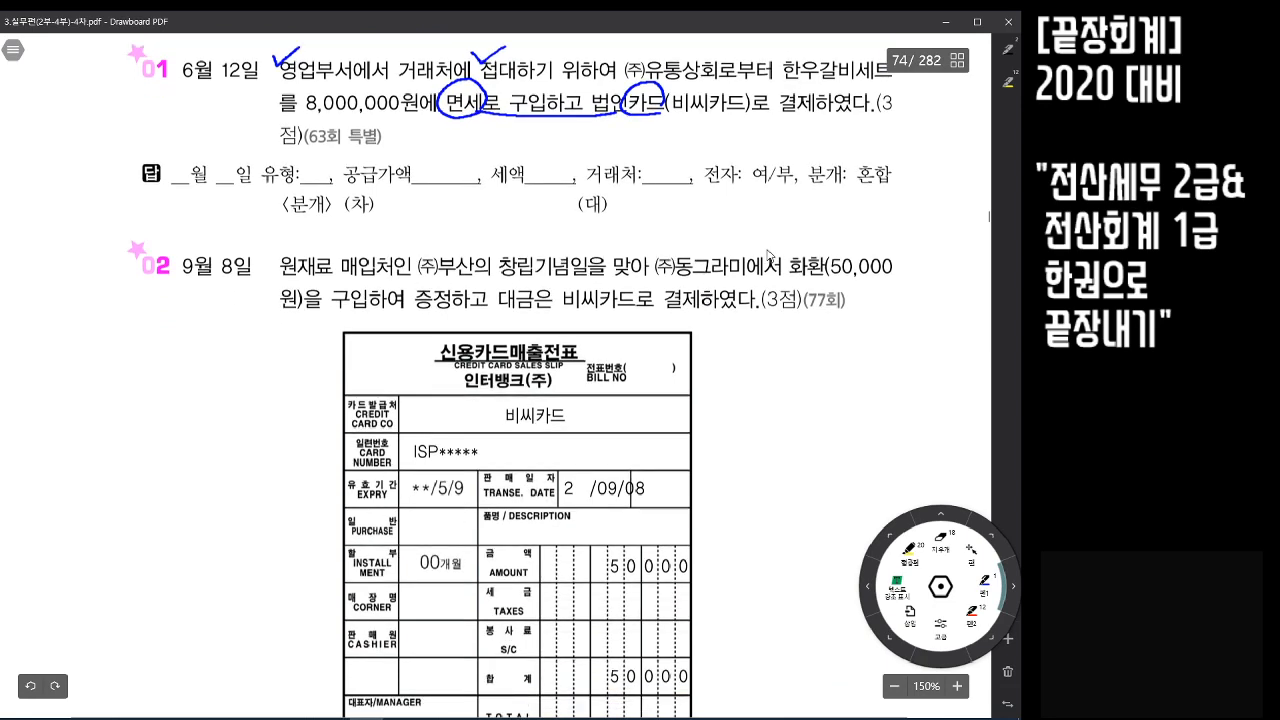
{"action": "key", "text": "alt+Tab"}
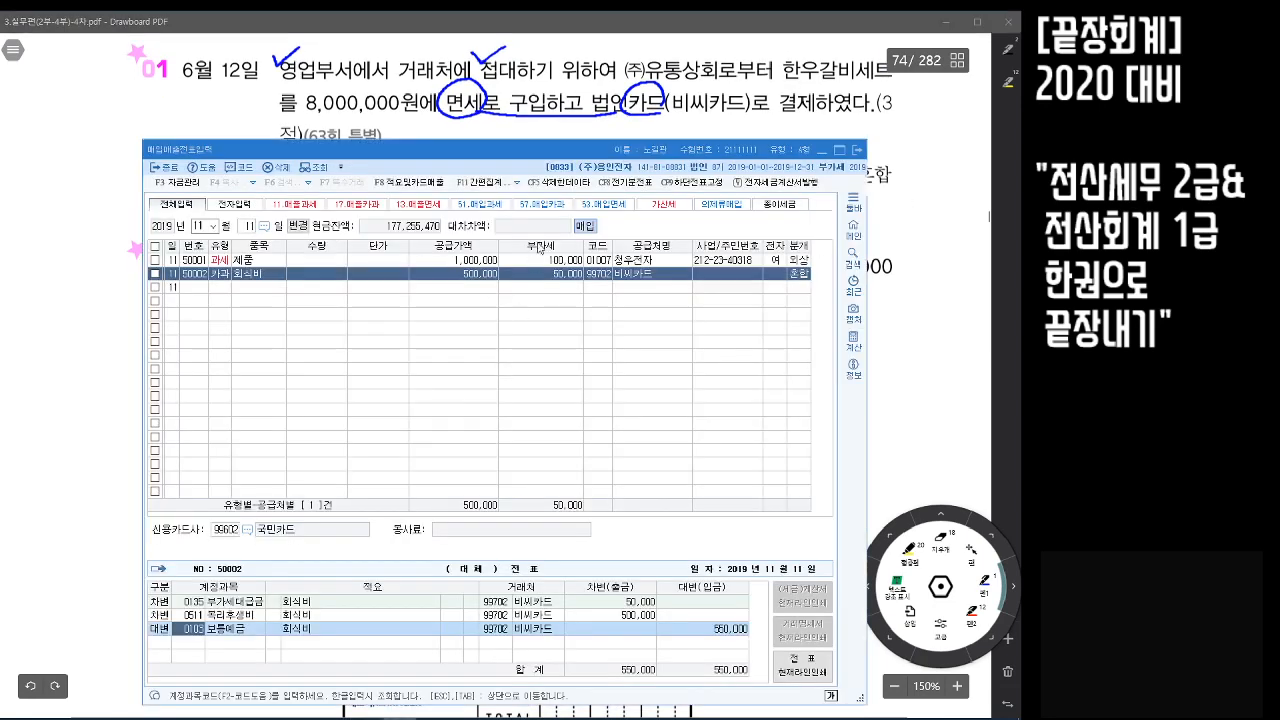
{"action": "left_click", "coordinate": [200, 226]}
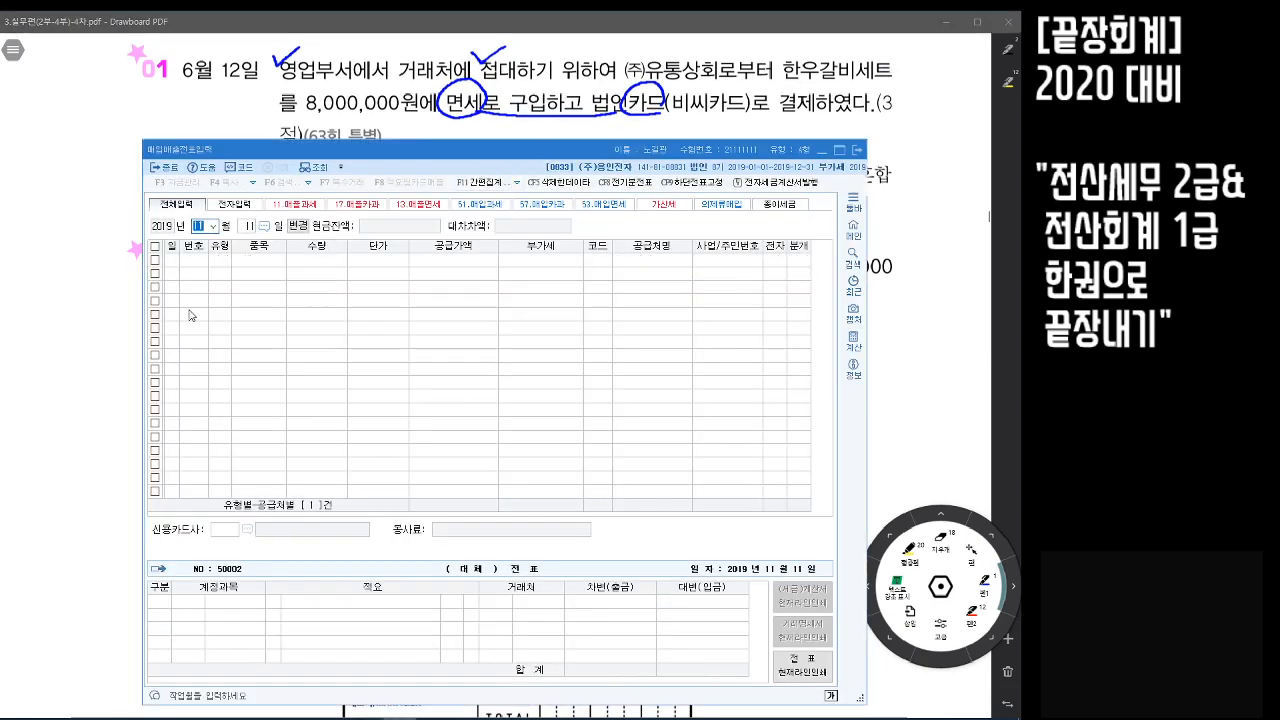
{"action": "type", "text": "05"}
{"action": "key", "text": "Return"}
{"action": "type", "text": "12"}
{"action": "key", "text": "Return"}
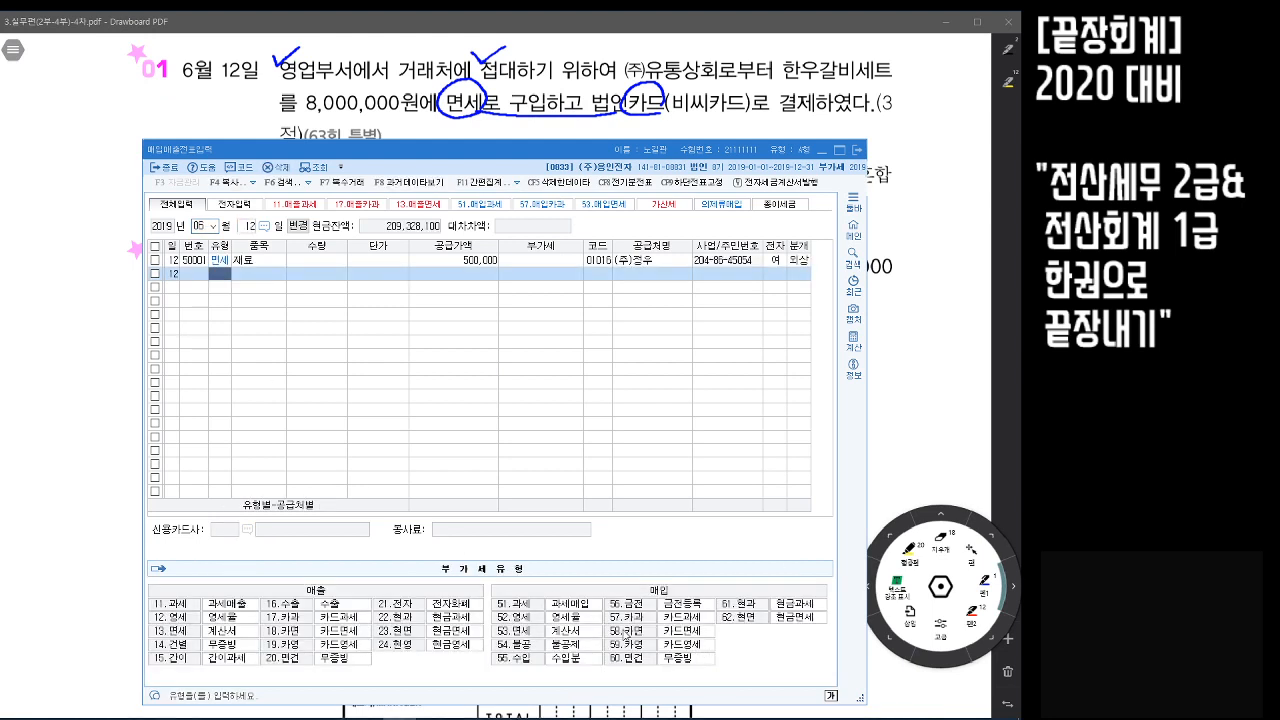
Enter a 58 카면 line on June 12 with item 한우갈비세트 and a supply amount of 8,000,000
{"action": "type", "text": "58"}
{"action": "key", "text": "Return"}
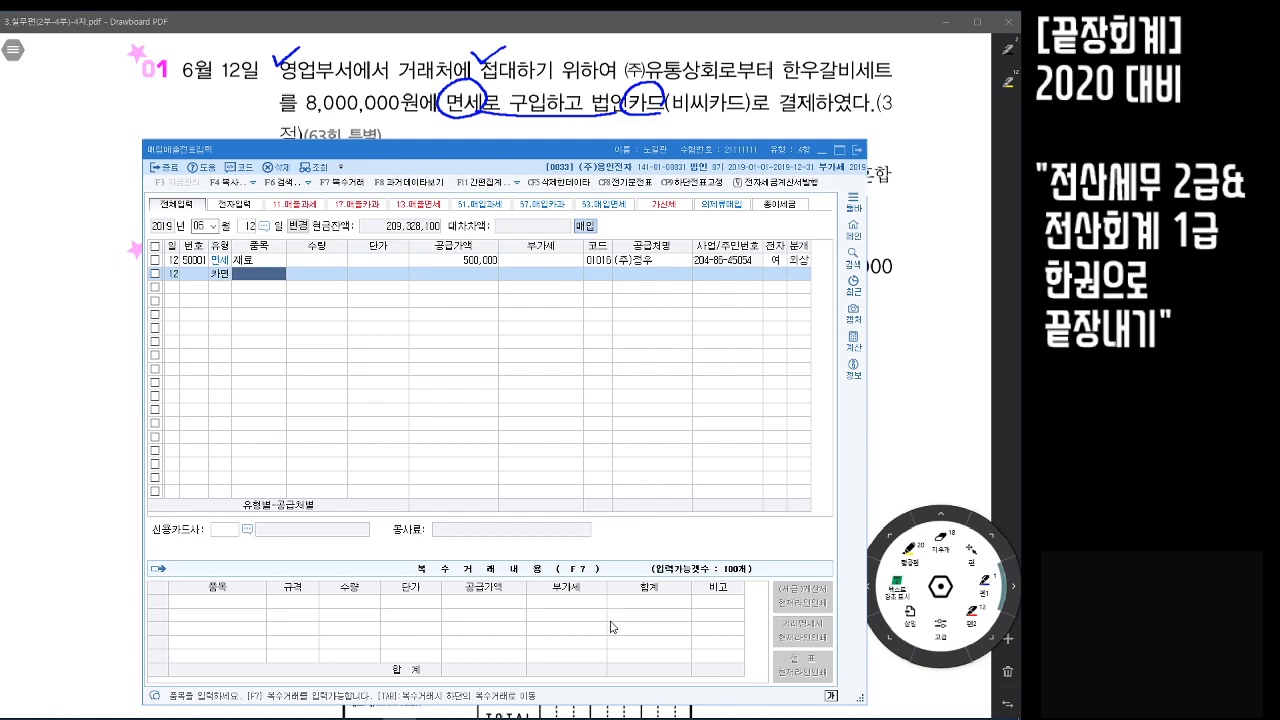
{"action": "type", "text": "한우갈비세트"}
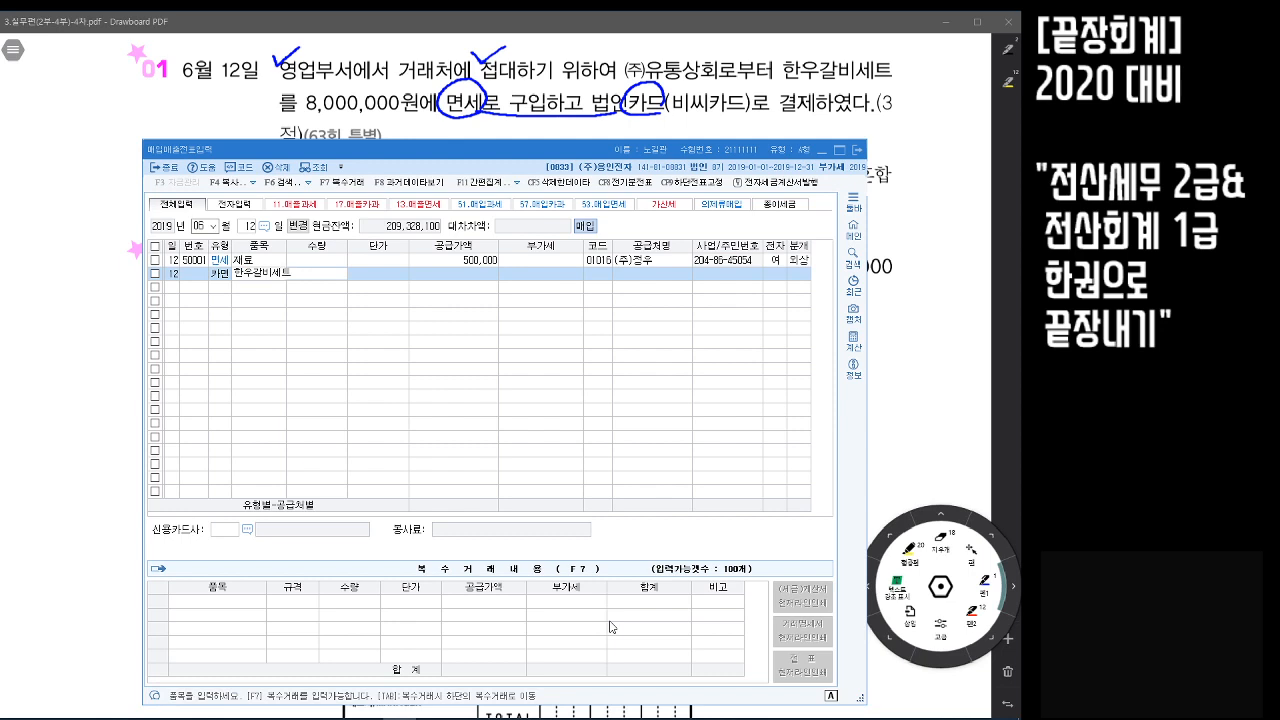
{"action": "key", "text": "Return"}
{"action": "key", "text": "Return"}
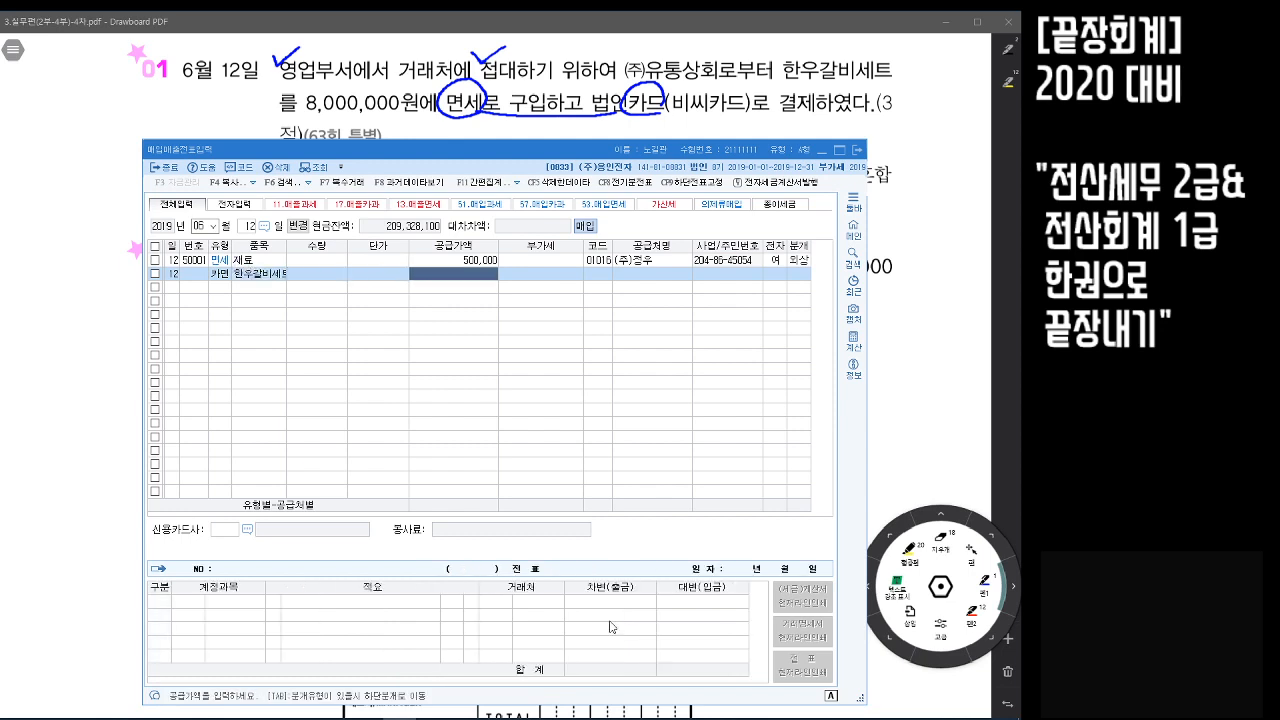
{"action": "type", "text": "8000000"}
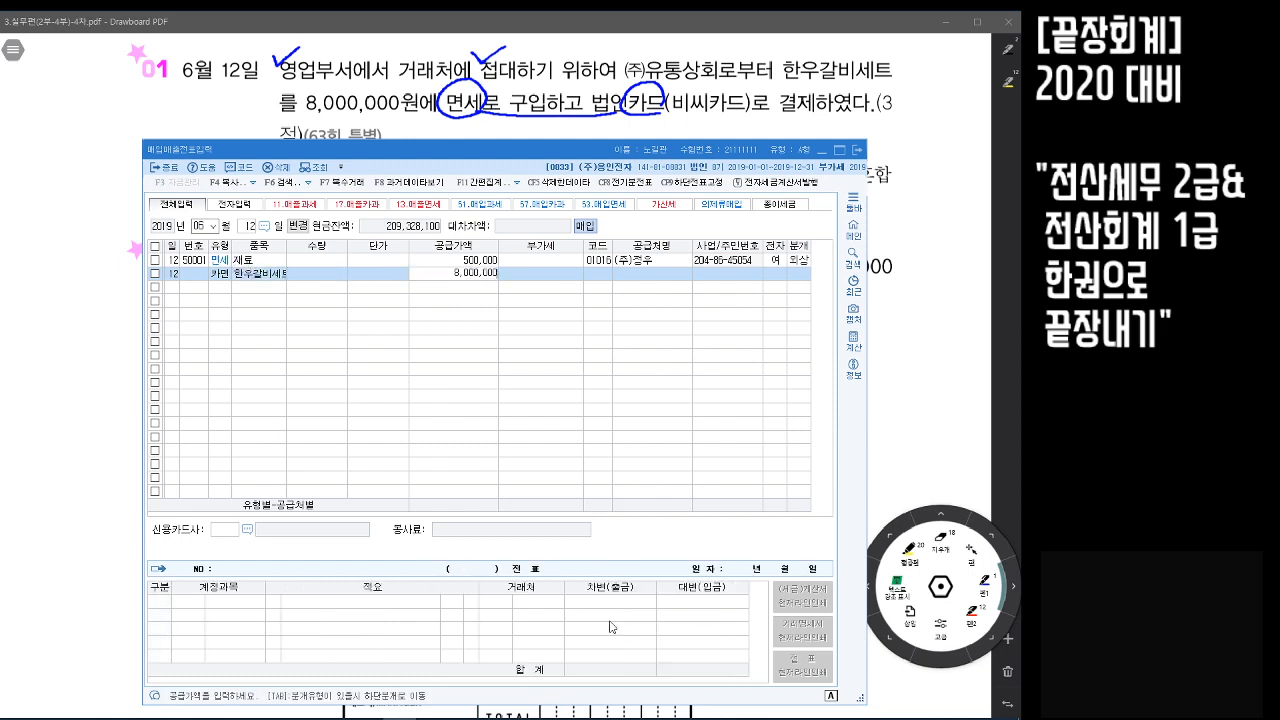
{"action": "key", "text": "Return"}
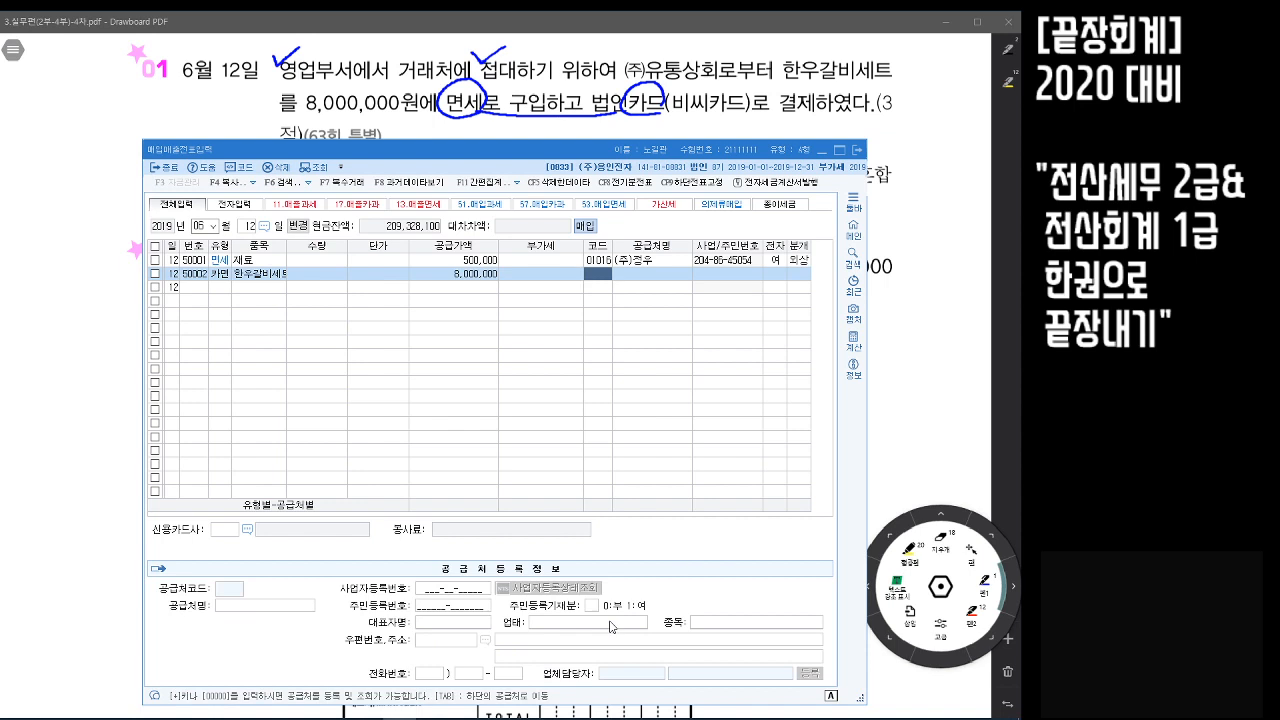
Set the supplier of the 한우갈비세트 line to (주)유통상회 and its credit card company to 국민카드
{"action": "type", "text": "유통"}
{"action": "key", "text": "Return"}
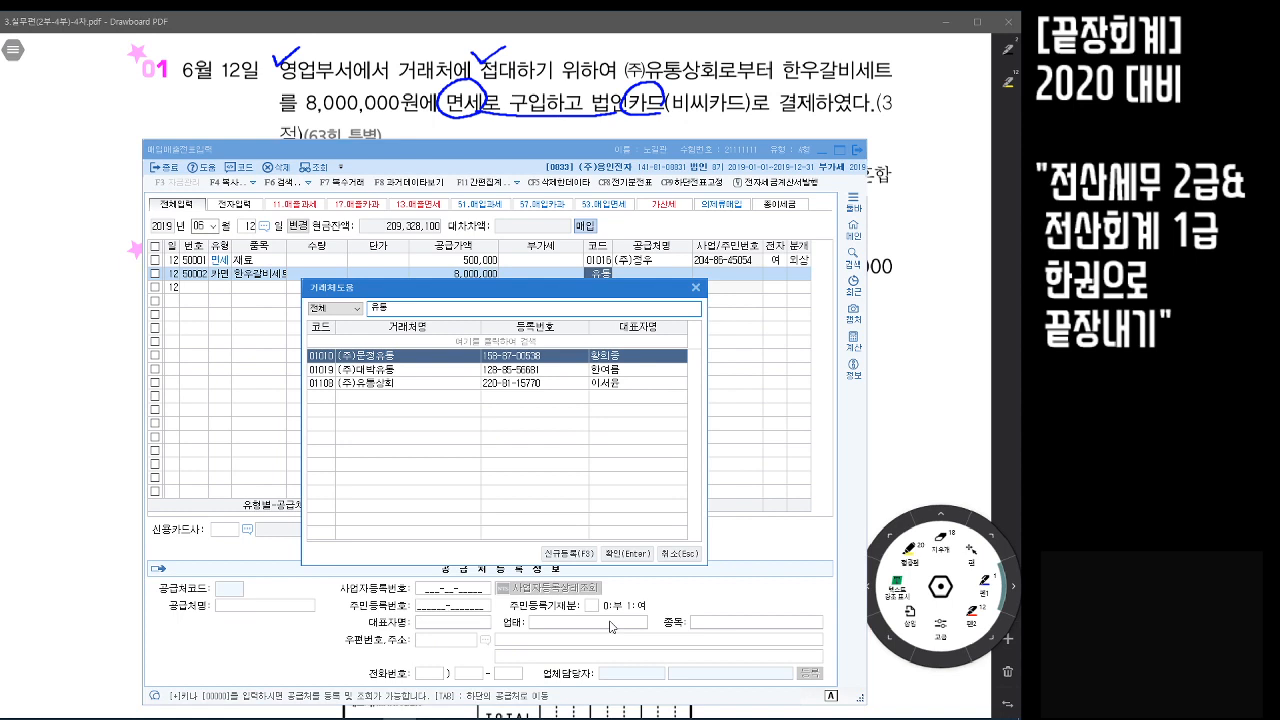
{"action": "key", "text": "Down"}
{"action": "key", "text": "Down"}
{"action": "key", "text": "Return"}
{"action": "key", "text": "Return"}
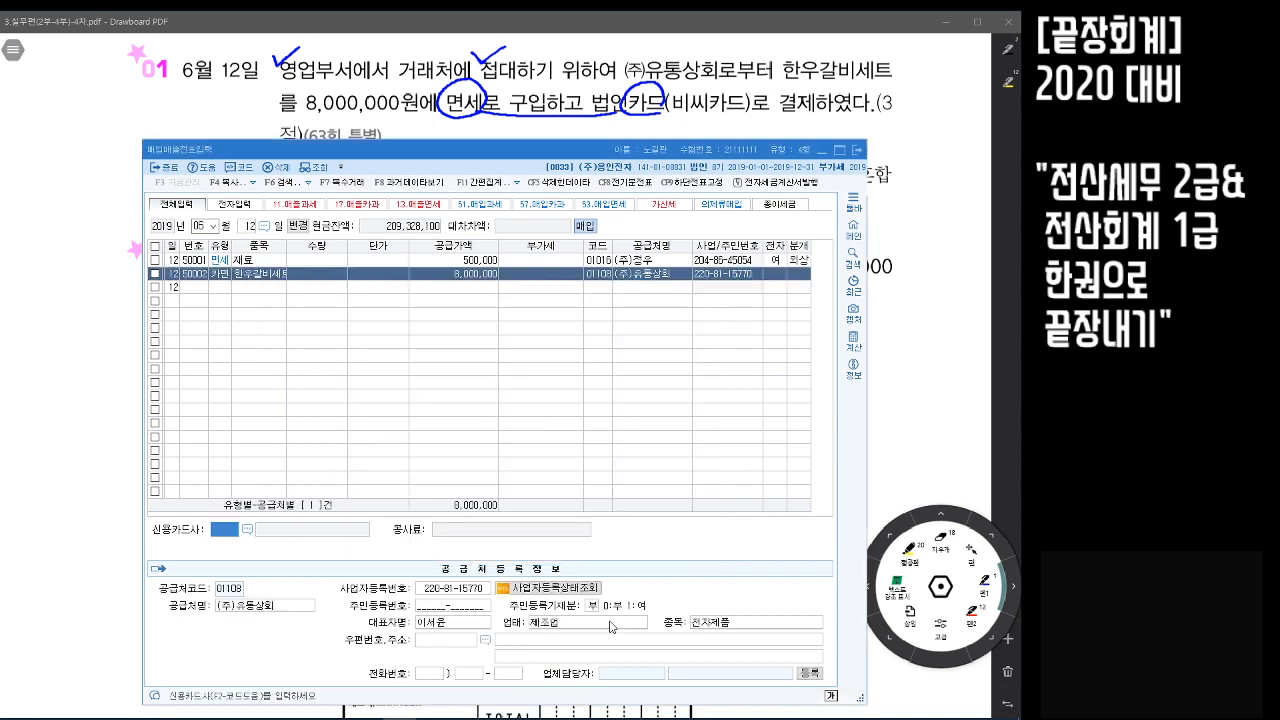
{"action": "key", "text": "F2"}
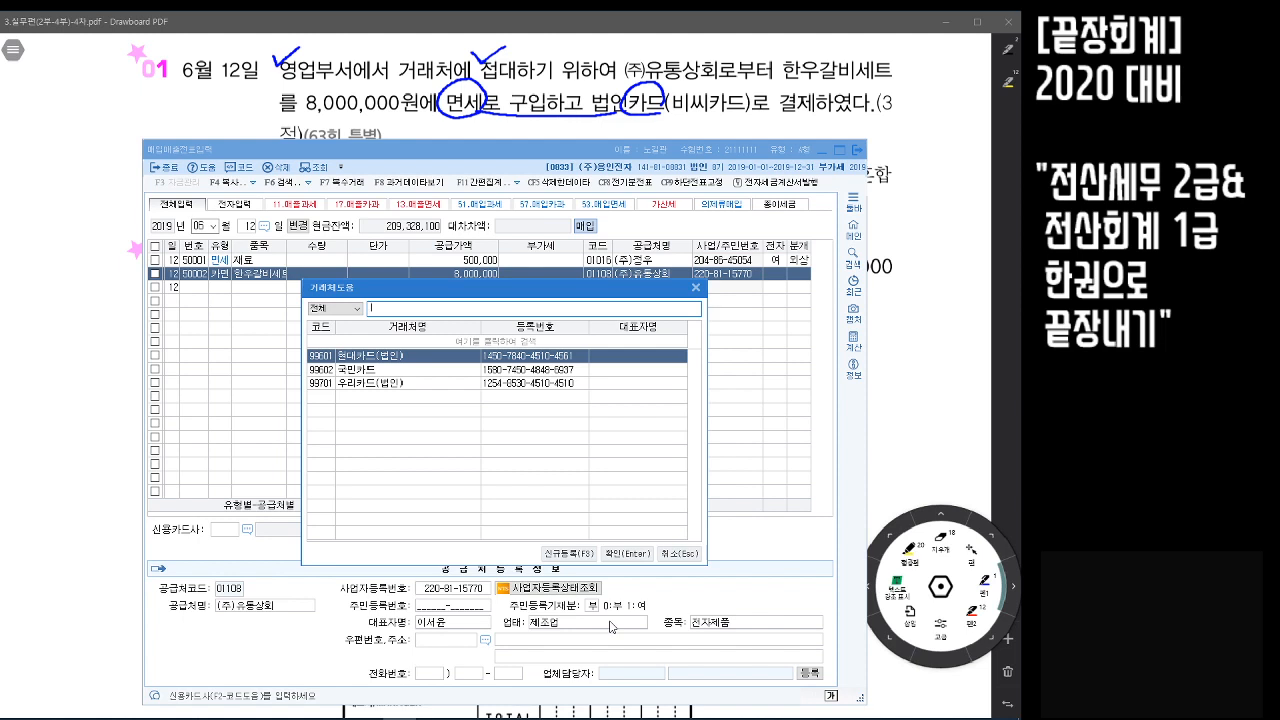
{"action": "key", "text": "Down"}
{"action": "key", "text": "Return"}
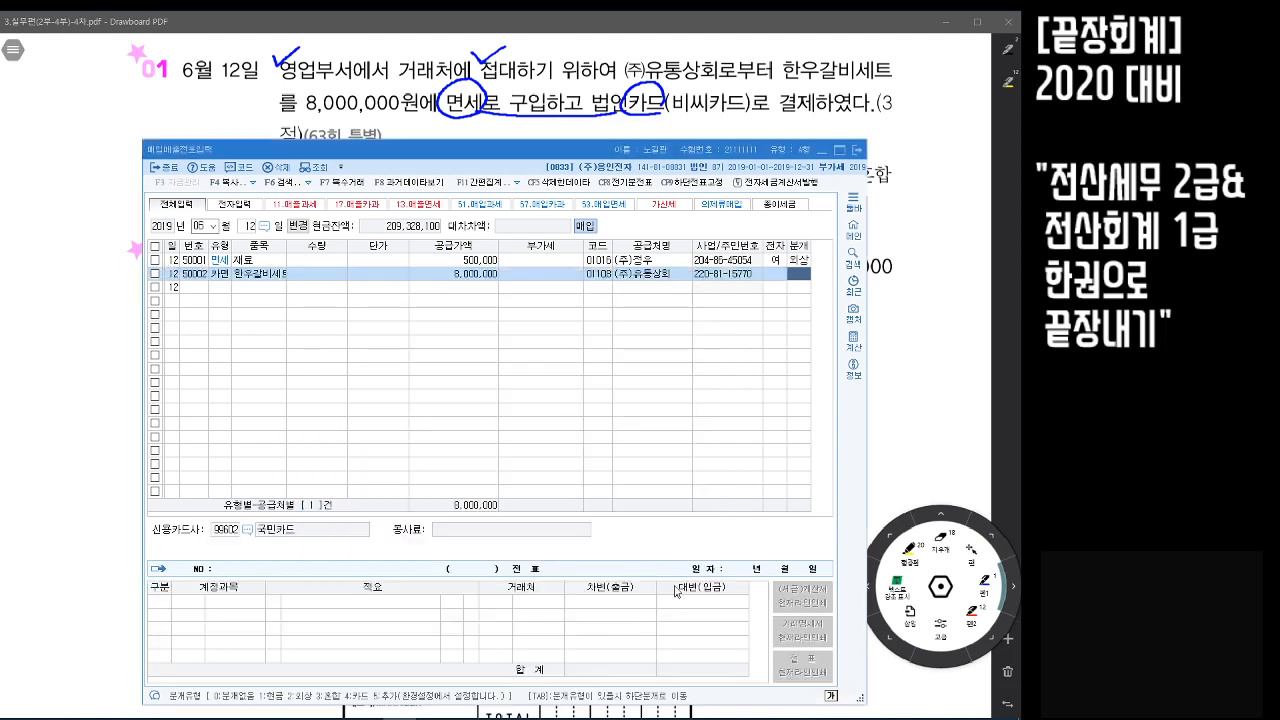
In the workbook PDF, strike out 비씨 and write 국민 in exercises 01 and 02 and on the card sales slip
{"action": "left_click_drag", "start_coordinate": [675, 101], "coordinate": [705, 106]}
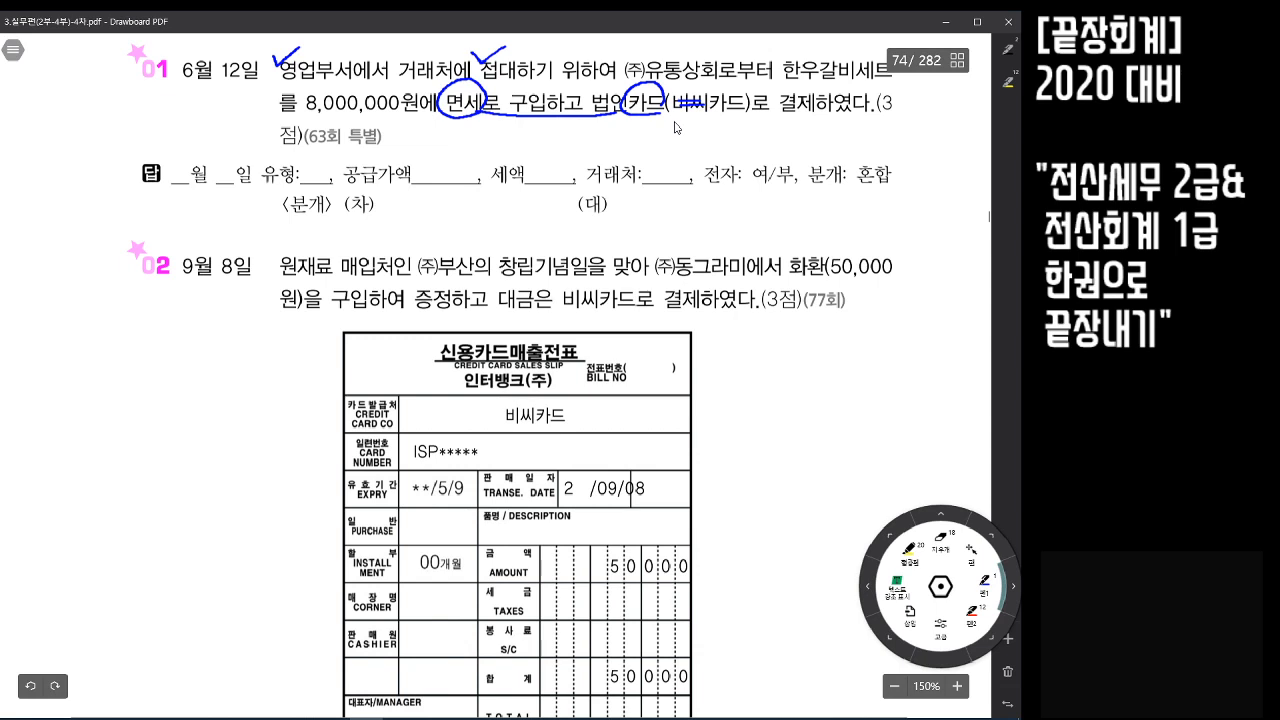
{"action": "mouse_move", "coordinate": [684, 115]}
{"action": "left_mouse_down"}
{"action": "mouse_move", "coordinate": [677, 124]}
{"action": "mouse_move", "coordinate": [710, 128]}
{"action": "left_mouse_up"}
{"action": "mouse_move", "coordinate": [566, 294]}
{"action": "left_mouse_down"}
{"action": "mouse_move", "coordinate": [600, 288]}
{"action": "mouse_move", "coordinate": [590, 318]}
{"action": "mouse_move", "coordinate": [612, 326]}
{"action": "left_mouse_up"}
{"action": "mouse_move", "coordinate": [502, 414]}
{"action": "left_mouse_down"}
{"action": "mouse_move", "coordinate": [533, 408]}
{"action": "mouse_move", "coordinate": [484, 424]}
{"action": "mouse_move", "coordinate": [506, 424]}
{"action": "left_mouse_up"}
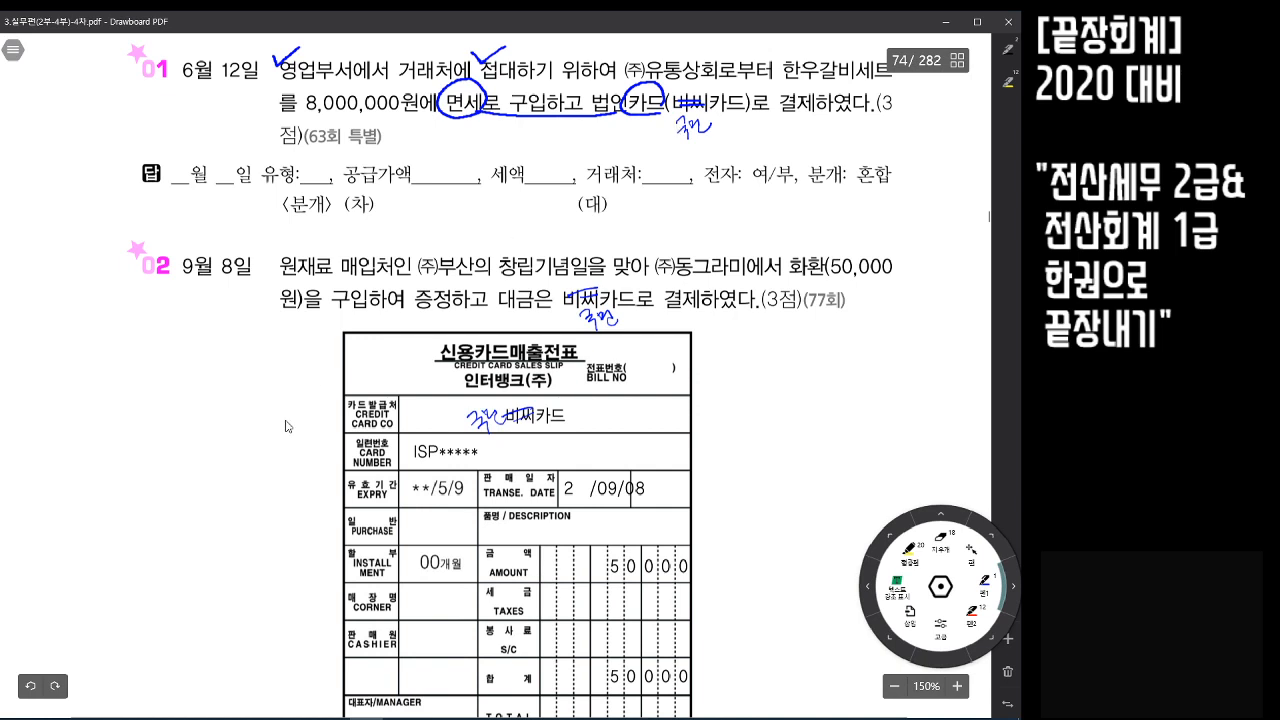
Return to the voucher entry window and set the journal type of the 한우갈비세트 line to 혼합
{"action": "left_click", "coordinate": [400, 719]}
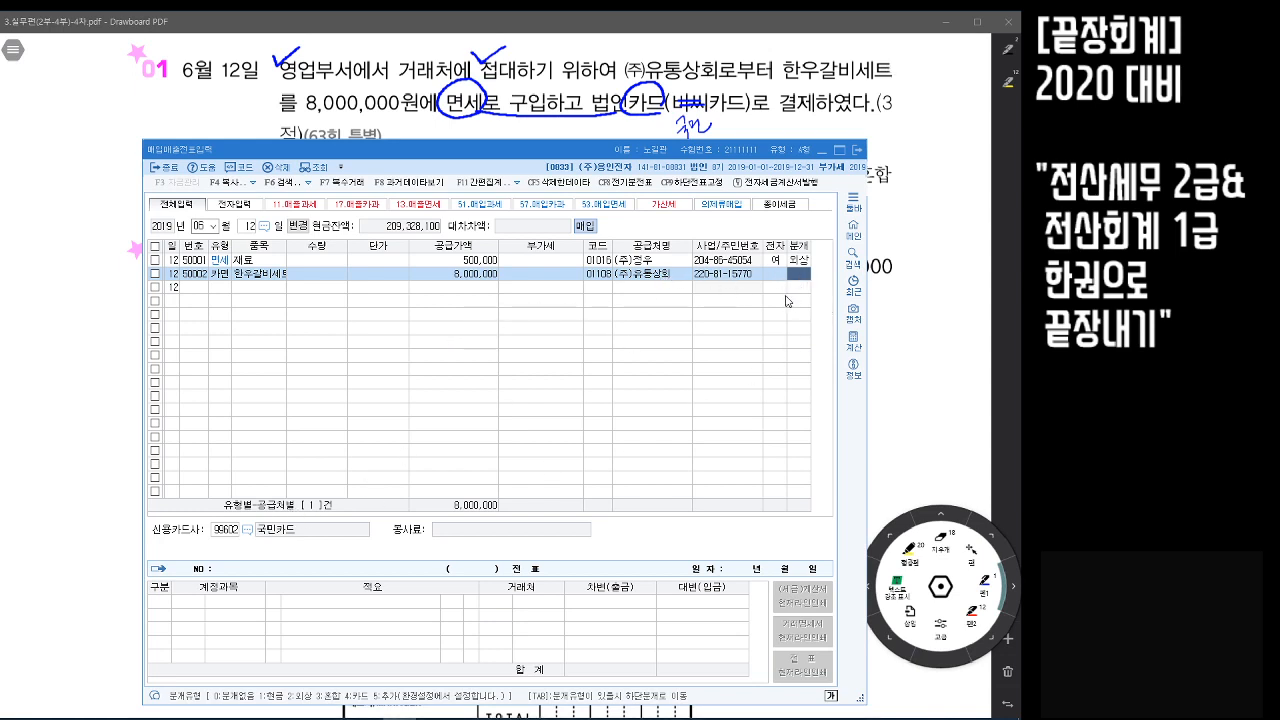
{"action": "type", "text": "3"}
{"action": "key", "text": "Return"}
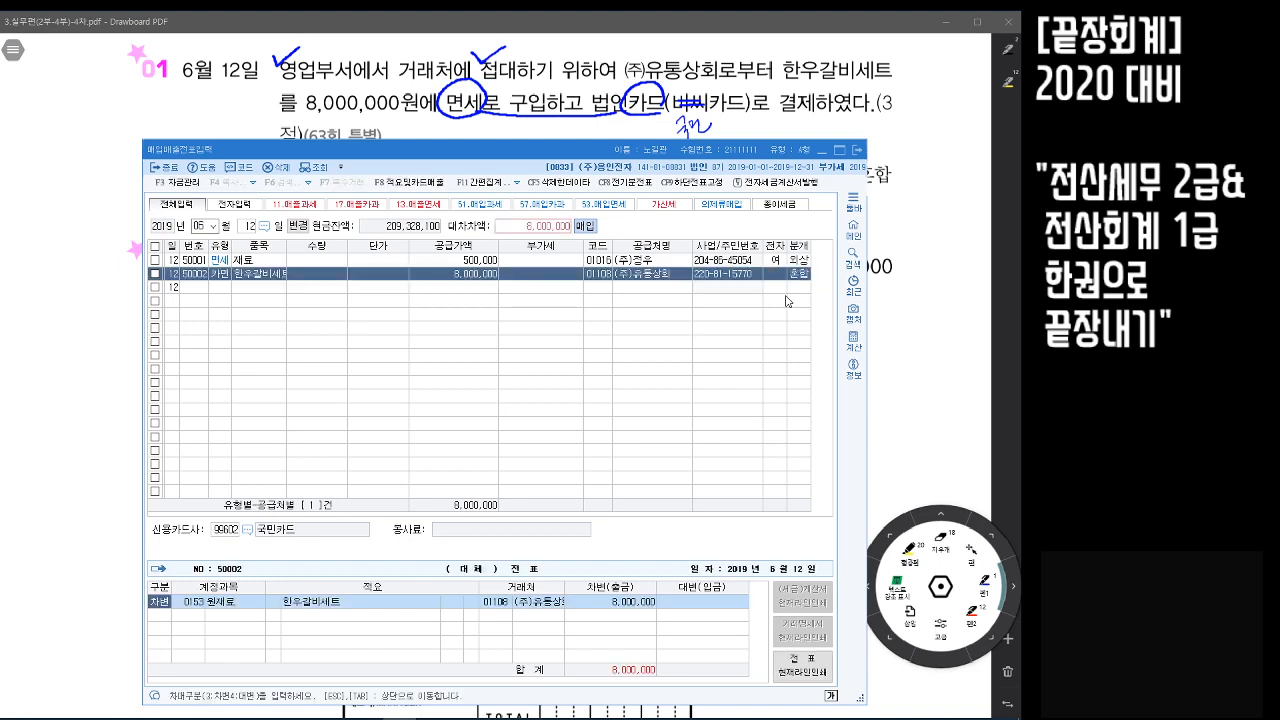
Set the debit account of the 한우갈비세트 voucher to 0813 접대비 (판매관리비)
{"action": "key", "text": "Return"}
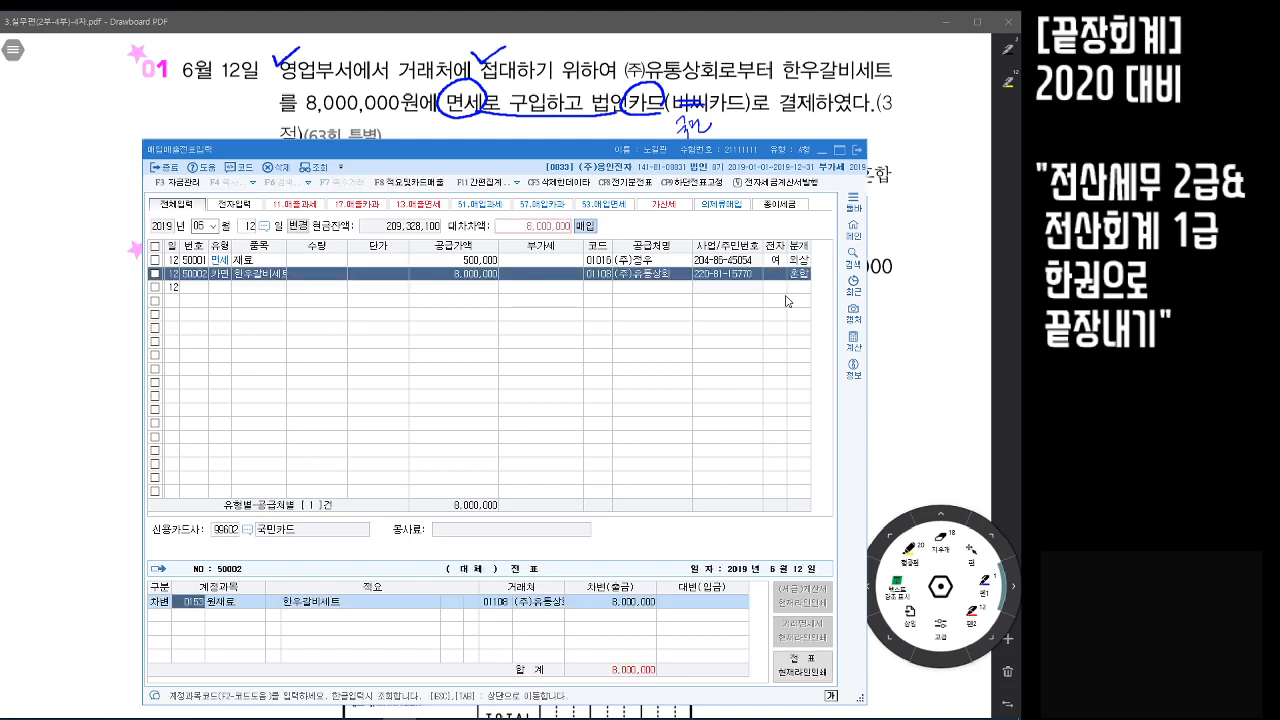
{"action": "type", "text": "접대"}
{"action": "key", "text": "Return"}
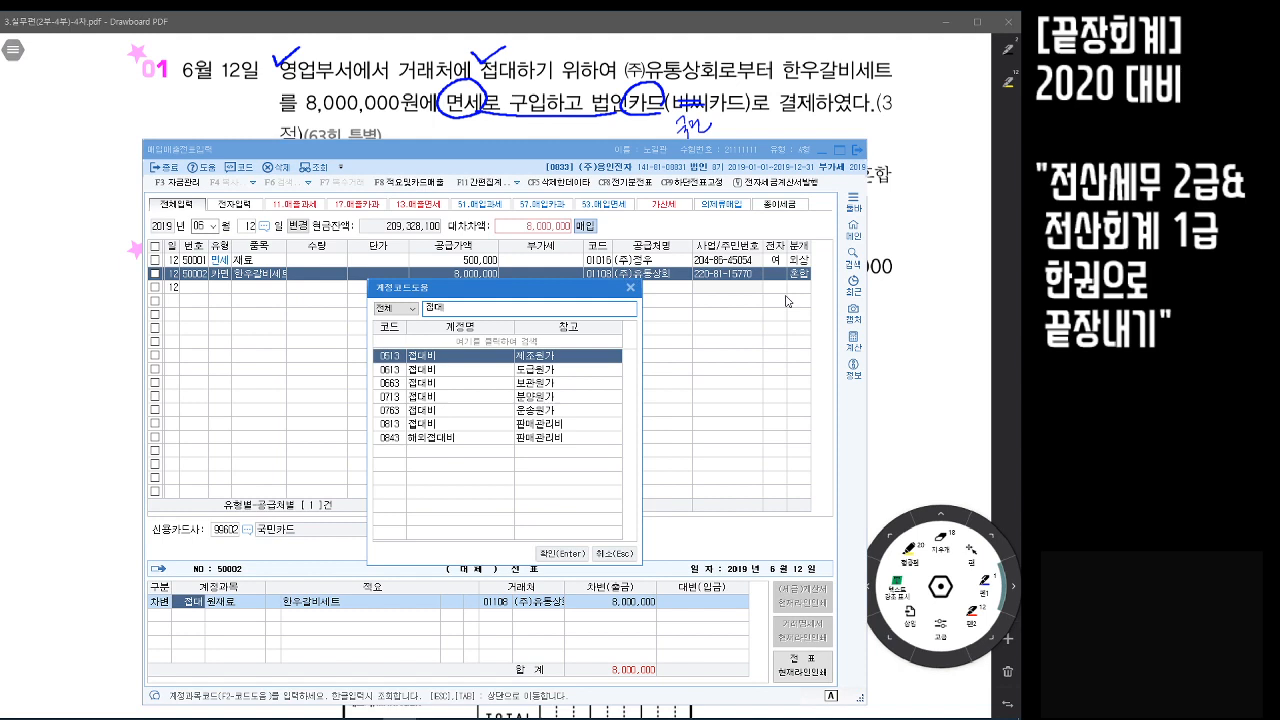
{"action": "key", "text": "Down"}
{"action": "key", "text": "Down"}
{"action": "key", "text": "Down"}
{"action": "key", "text": "Down"}
{"action": "key", "text": "Down"}
{"action": "key", "text": "Return"}
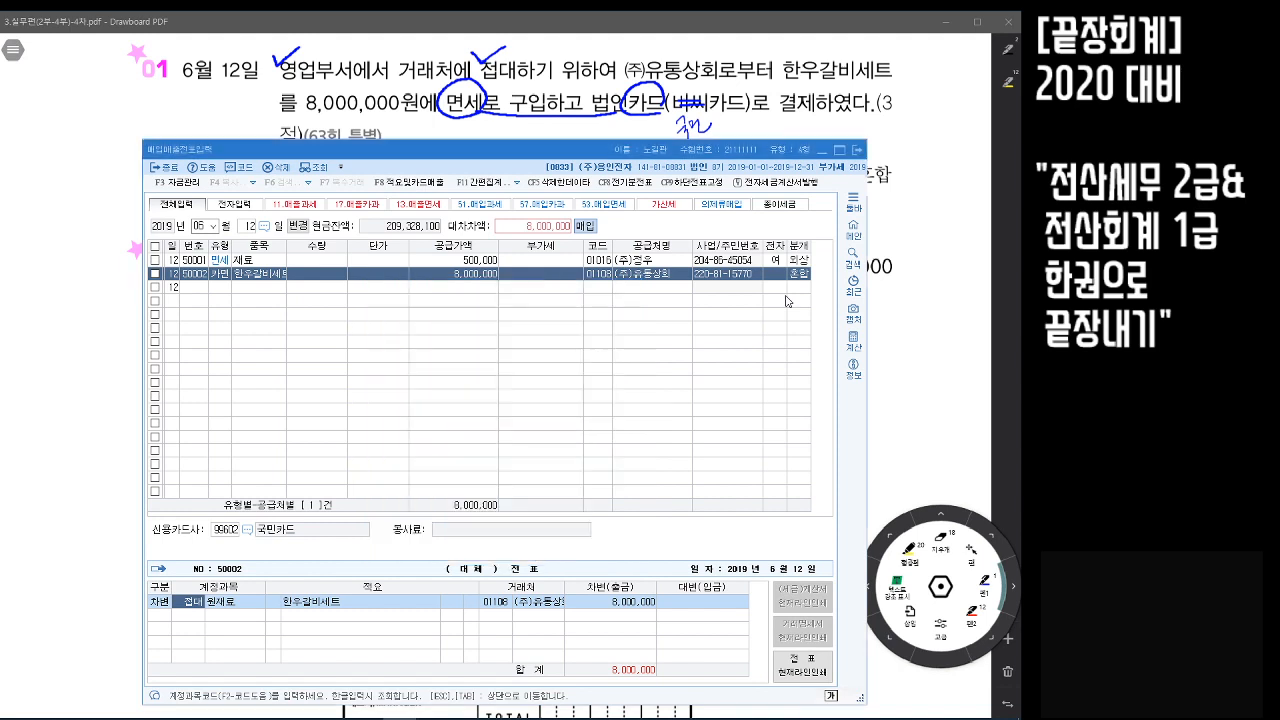
Add a credit line for 0253 미지급금 of 8,000,000 to the 한우갈비세트 voucher, with 국민카드 as the counterparty
{"action": "key", "text": "Return"}
{"action": "type", "text": "4"}
{"action": "key", "text": "Return"}
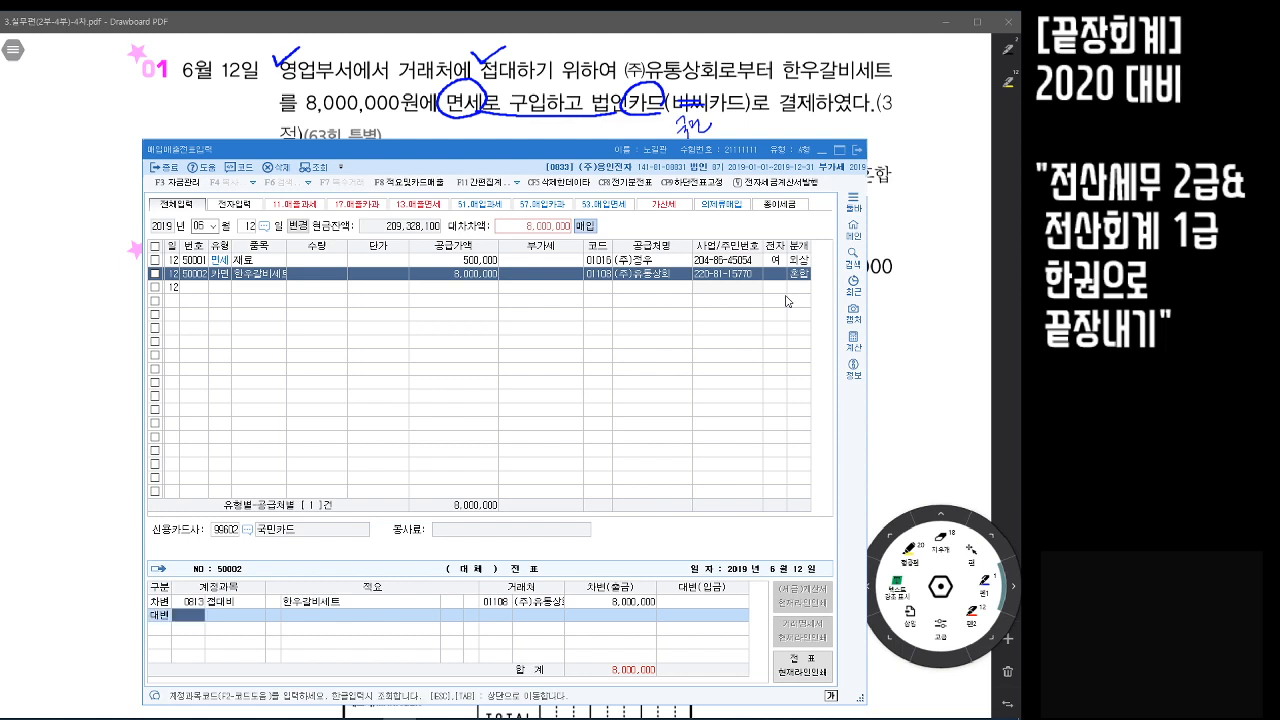
{"action": "type", "text": "미지급"}
{"action": "key", "text": "Return"}
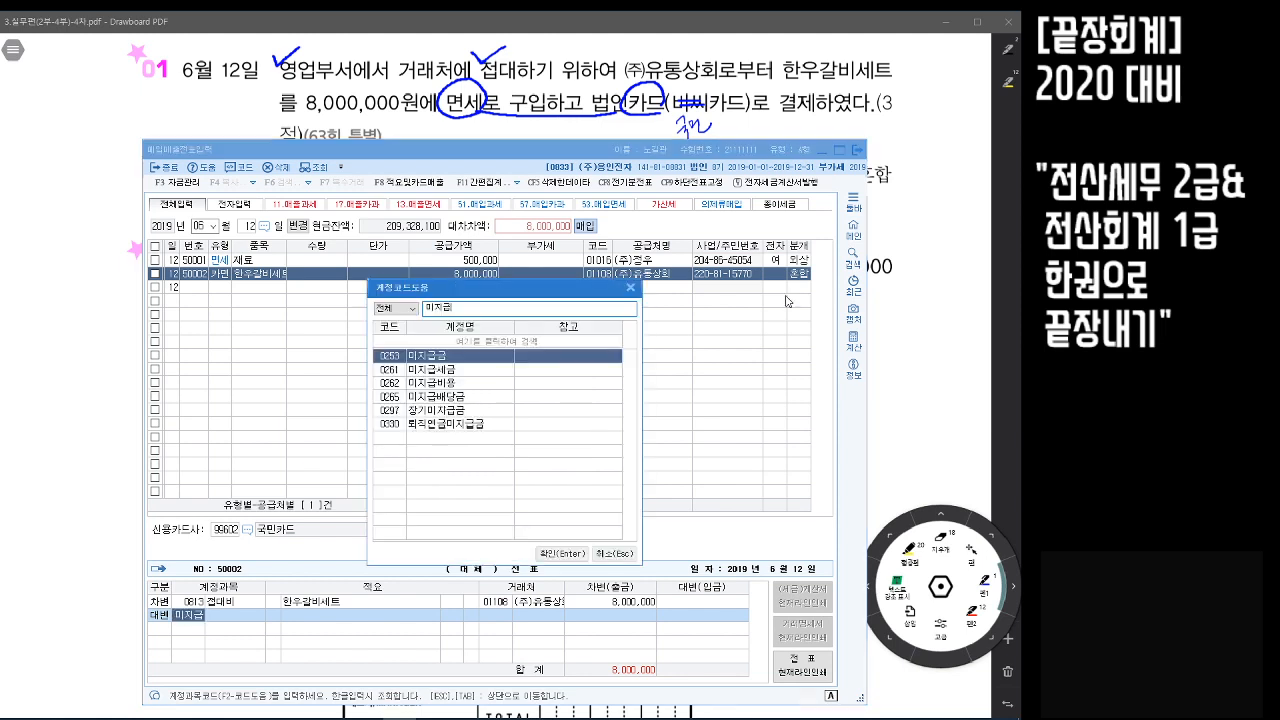
{"action": "key", "text": "Return"}
{"action": "key", "text": "Return"}
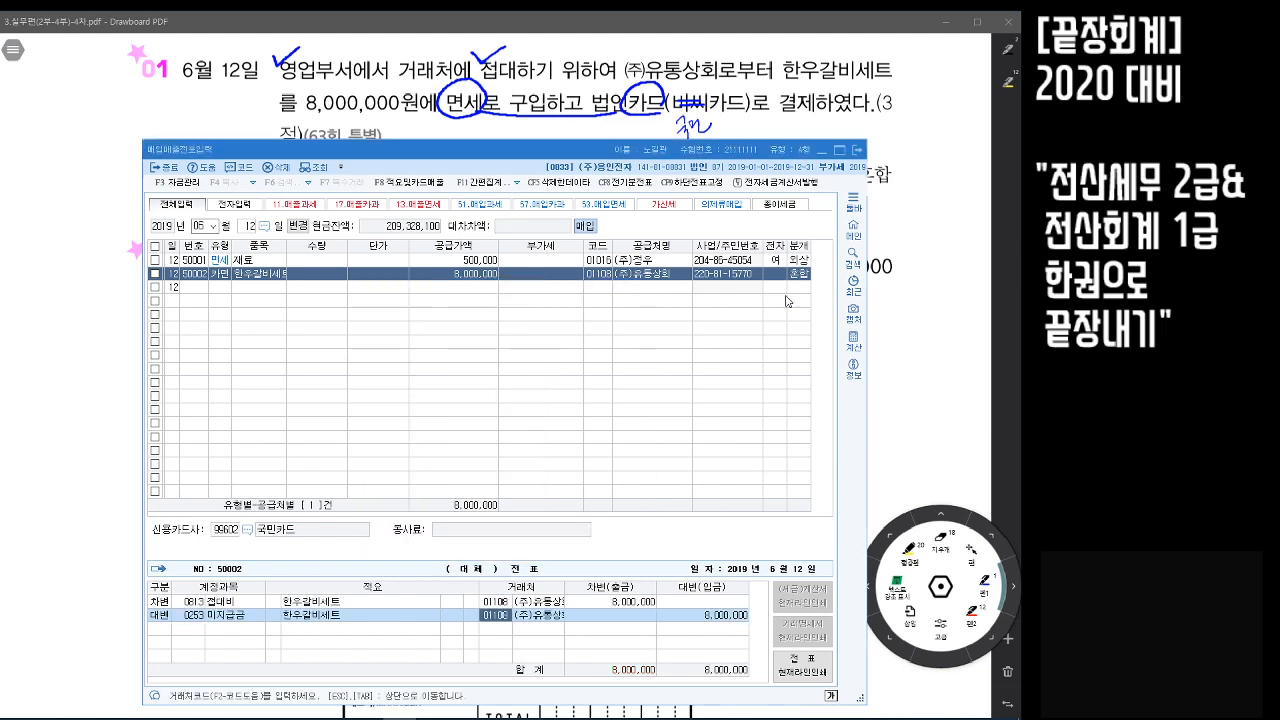
{"action": "type", "text": "국민"}
{"action": "key", "text": "Return"}
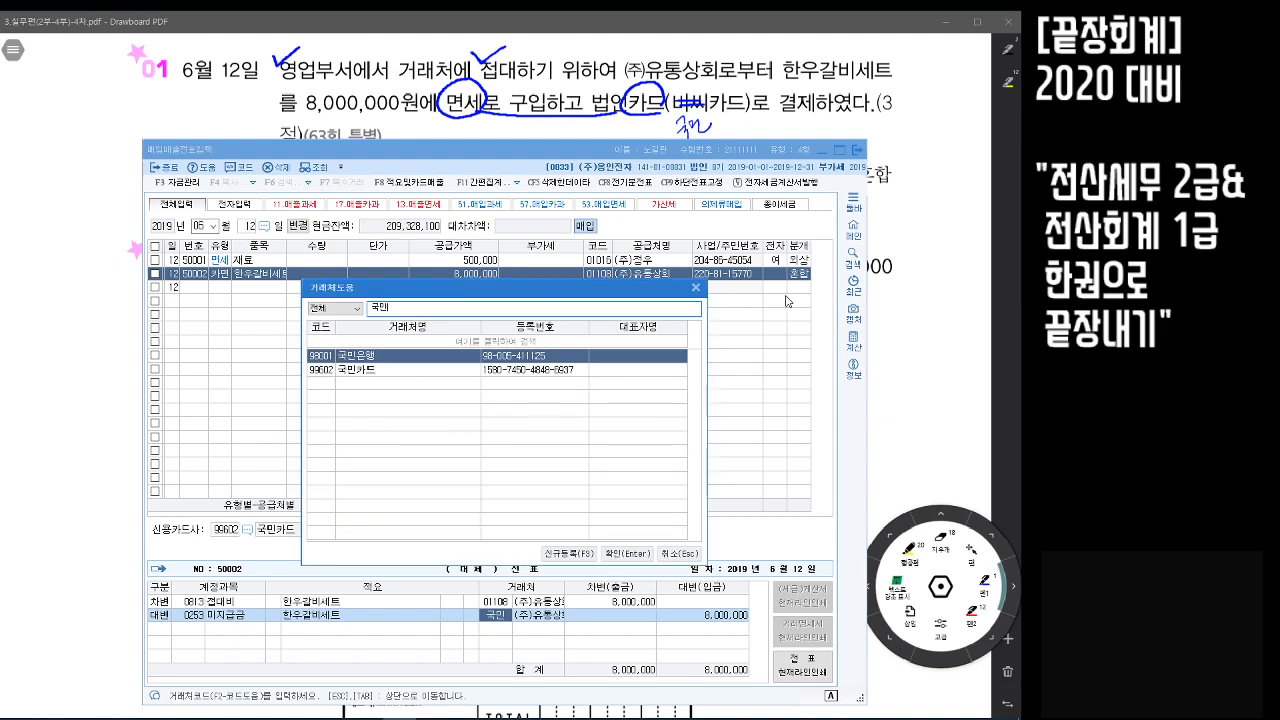
{"action": "key", "text": "Down"}
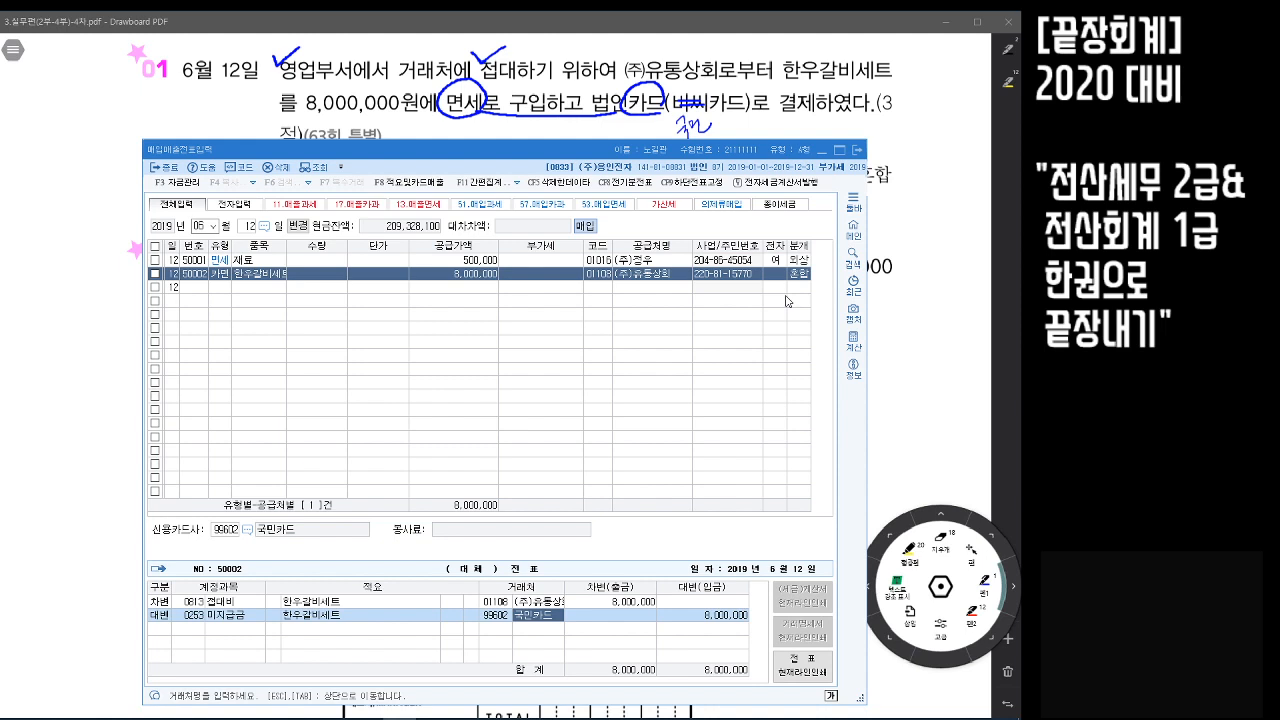
Check exercise 02 in the workbook PDF, and load the vouchers for September 8 in the voucher entry window
{"action": "left_click", "coordinate": [945, 339]}
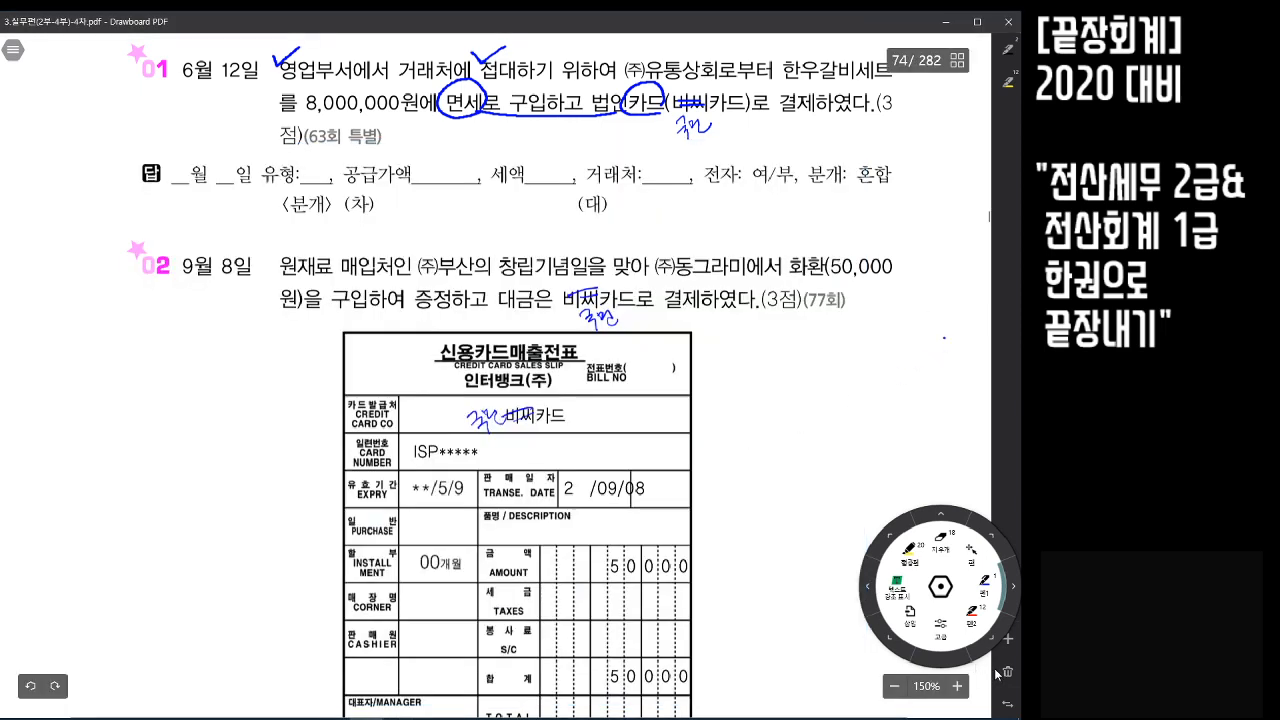
{"action": "scroll", "coordinate": [855, 420], "scroll_direction": "down", "scroll_amount": 3}
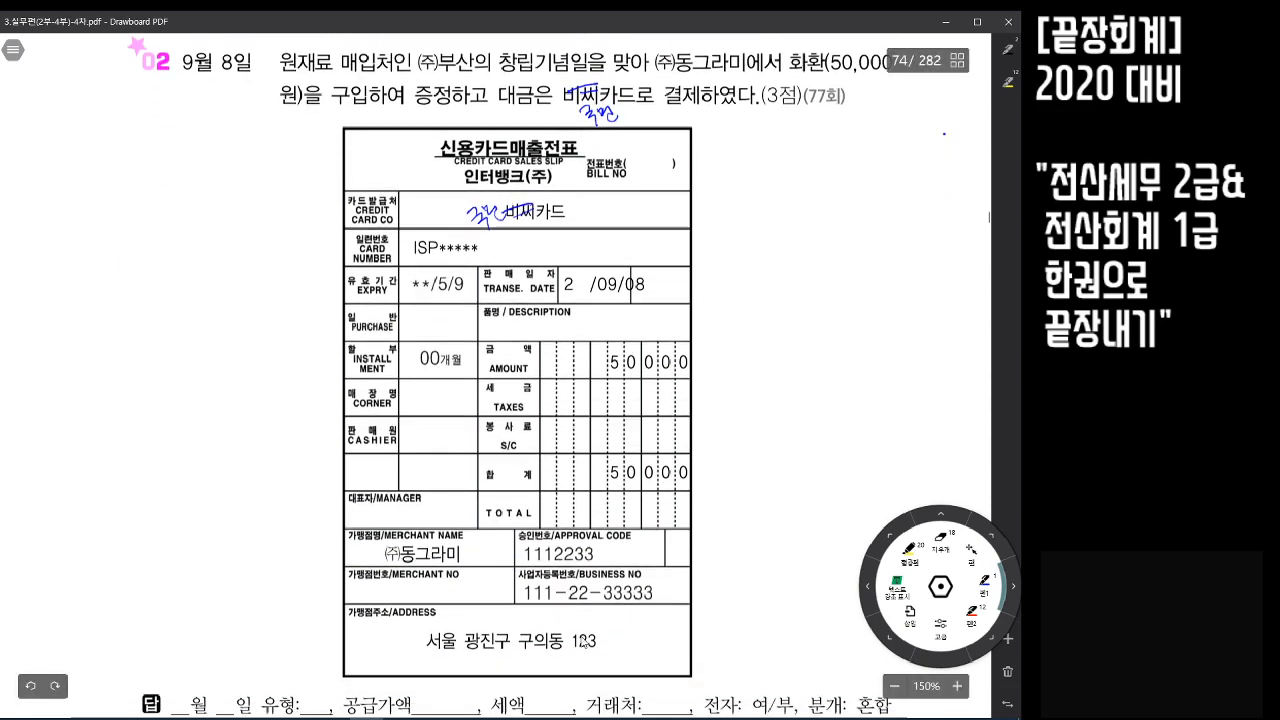
{"action": "left_click", "coordinate": [400, 719]}
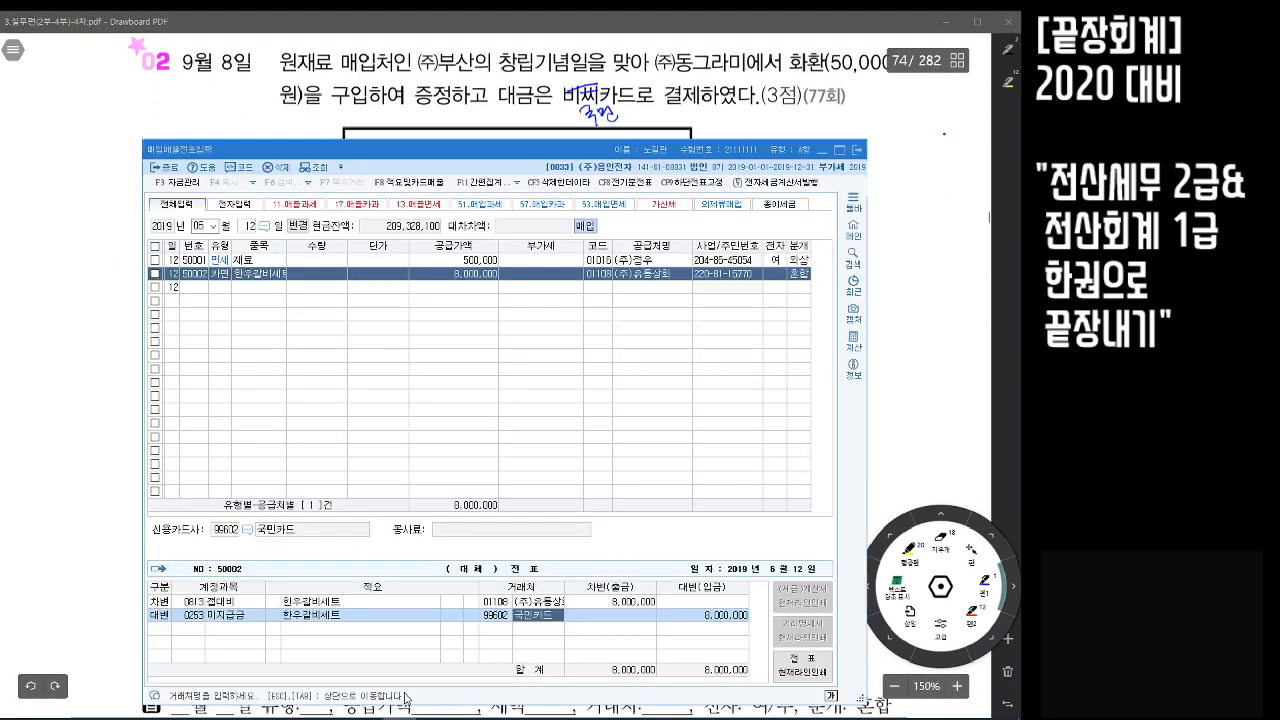
{"action": "left_click", "coordinate": [195, 226]}
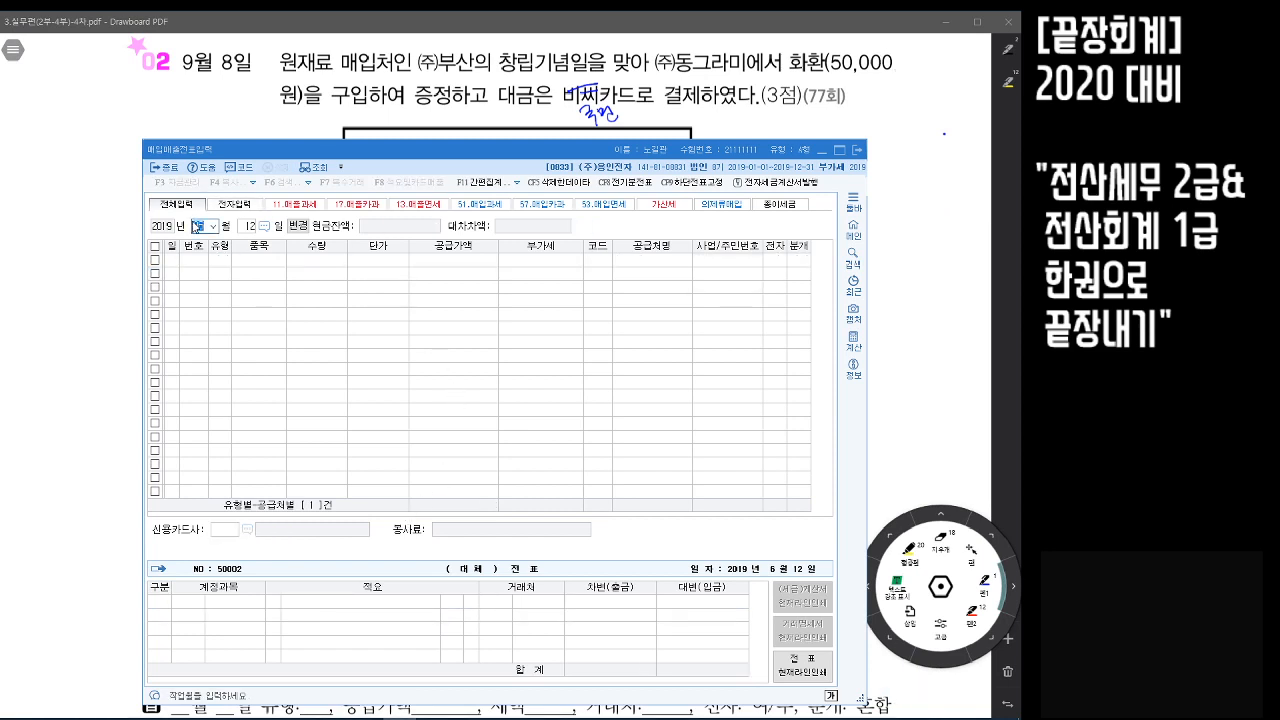
{"action": "type", "text": "09"}
{"action": "type", "text": "8"}
{"action": "key", "text": "Return"}
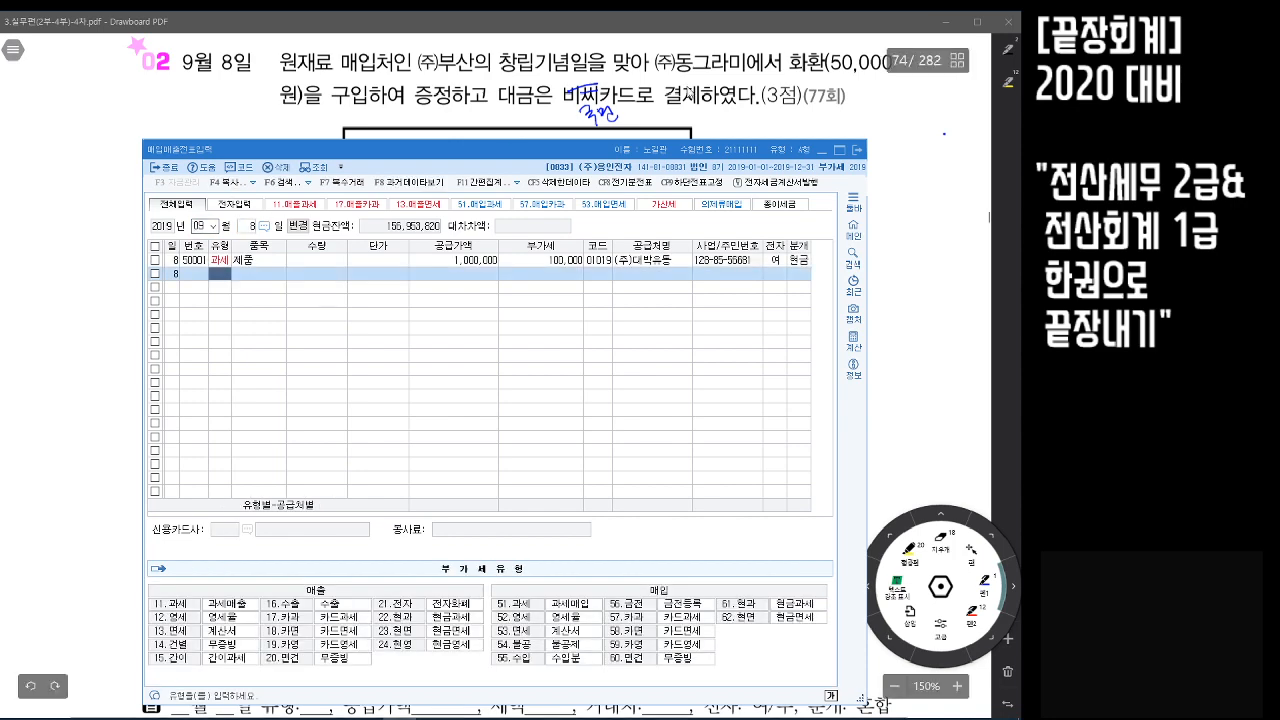
In the workbook PDF, mark (주)부산, (주)동그라미 and 화환 in exercise 02, circle the slip's blank tax field and write 면세 beside it
{"action": "left_click", "coordinate": [889, 112]}
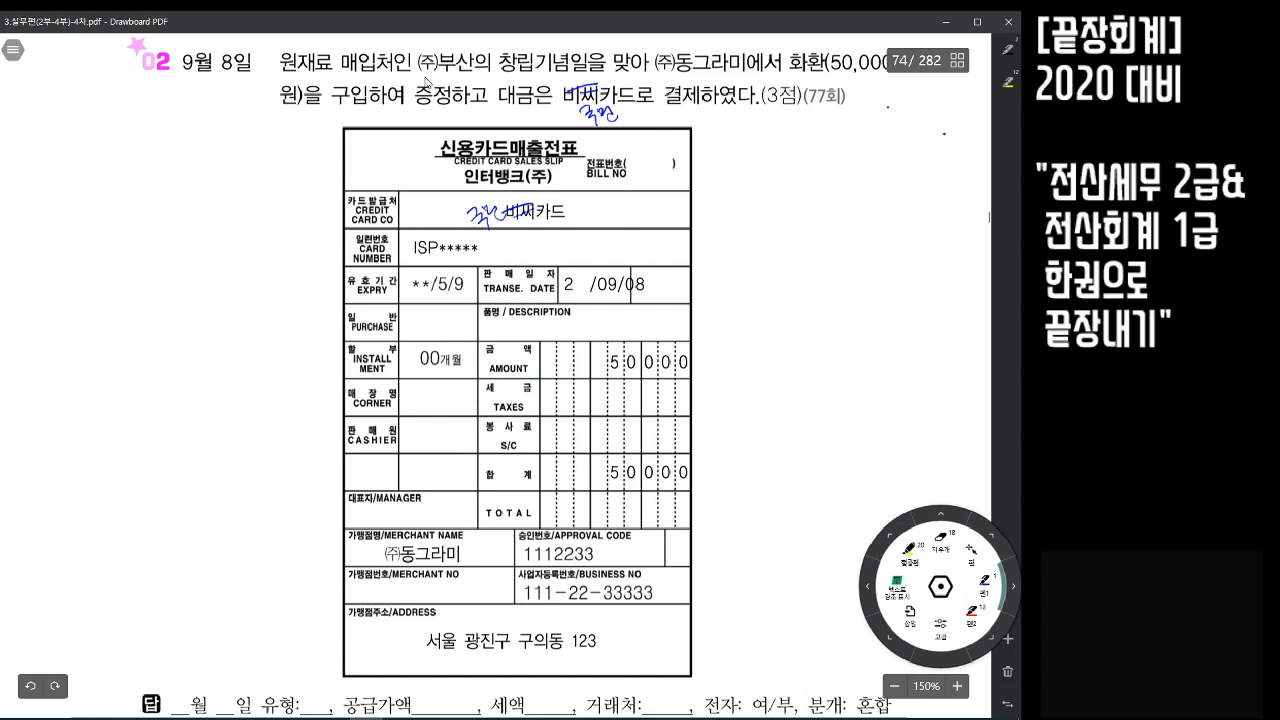
{"action": "left_click_drag", "start_coordinate": [423, 76], "coordinate": [466, 75]}
{"action": "left_click_drag", "start_coordinate": [656, 74], "coordinate": [732, 74]}
{"action": "left_click_drag", "start_coordinate": [652, 52], "coordinate": [668, 47]}
{"action": "mouse_move", "coordinate": [806, 75]}
{"action": "left_mouse_down"}
{"action": "mouse_move", "coordinate": [796, 56]}
{"action": "mouse_move", "coordinate": [808, 42]}
{"action": "left_mouse_up"}
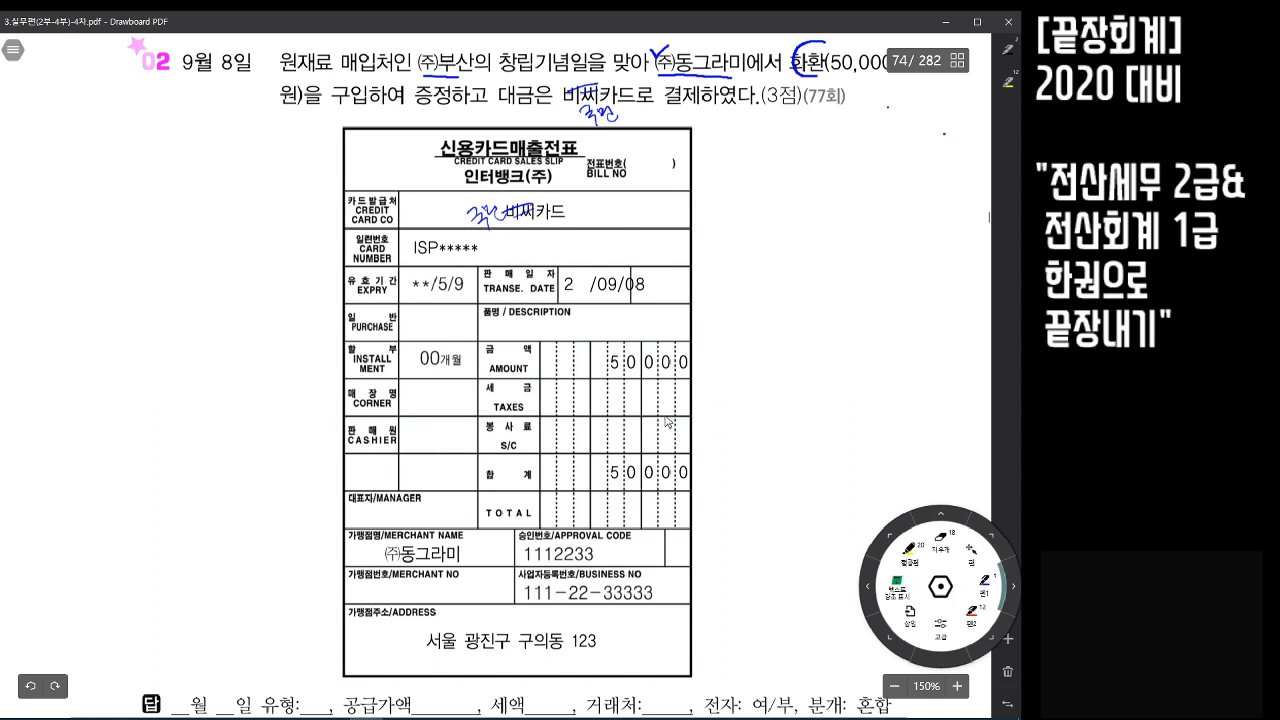
{"action": "mouse_move", "coordinate": [660, 419]}
{"action": "left_mouse_down"}
{"action": "mouse_move", "coordinate": [588, 414]}
{"action": "mouse_move", "coordinate": [630, 378]}
{"action": "mouse_move", "coordinate": [680, 382]}
{"action": "mouse_move", "coordinate": [686, 408]}
{"action": "mouse_move", "coordinate": [658, 419]}
{"action": "left_mouse_up"}
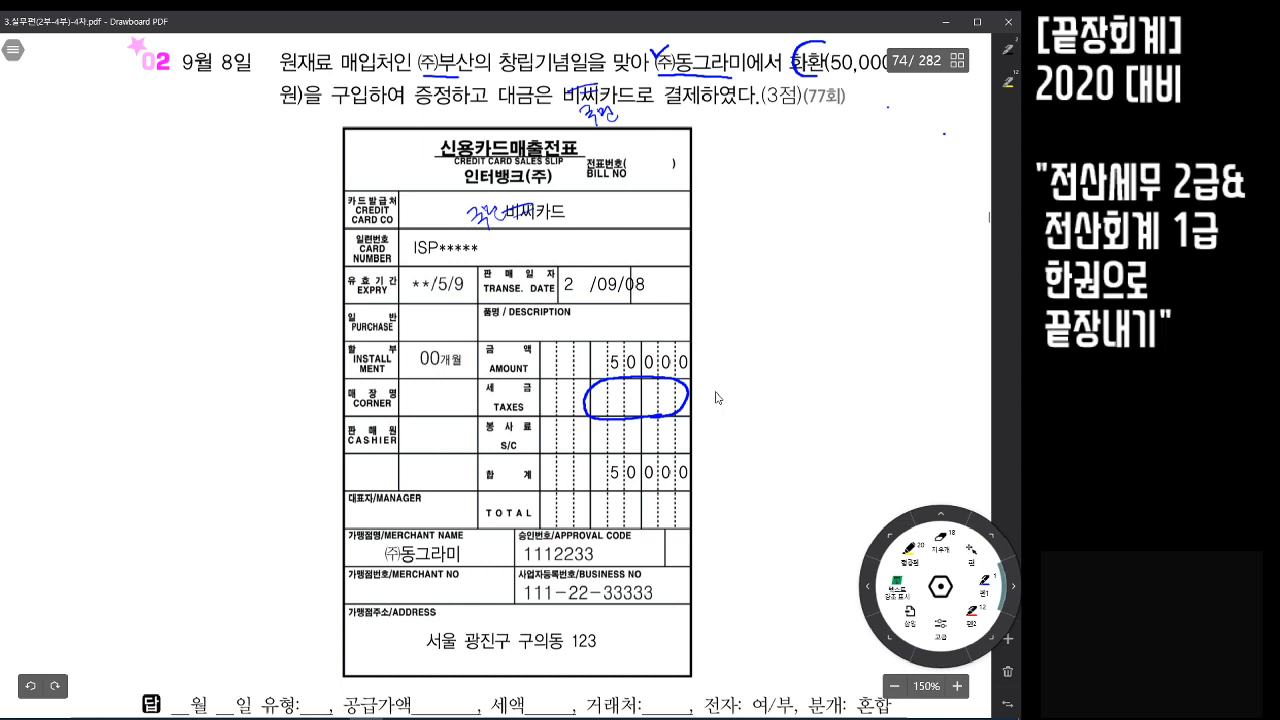
{"action": "left_click_drag", "start_coordinate": [701, 355], "coordinate": [697, 411]}
{"action": "left_click_drag", "start_coordinate": [725, 368], "coordinate": [757, 380]}
Return to the voucher entry window and enter a 58 카면 line on September 8 with item 화환 and a supply amount of 50,000
{"action": "key", "text": "alt+Tab"}
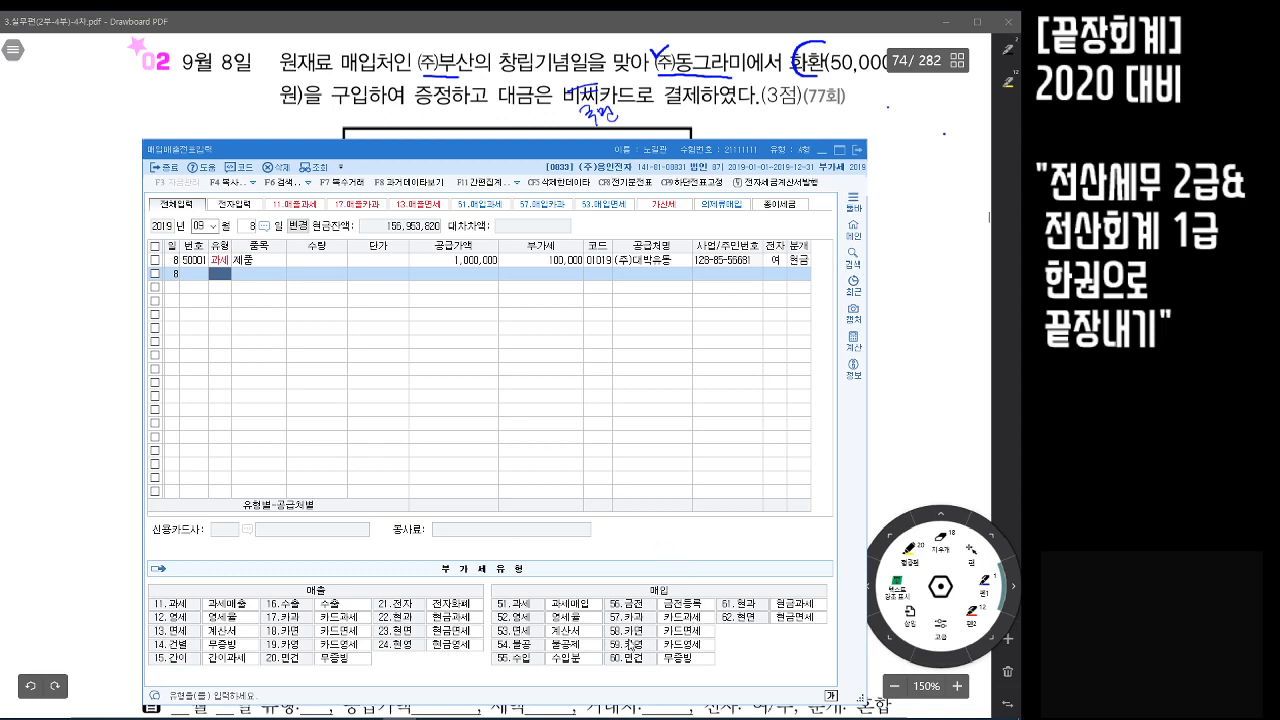
{"action": "type", "text": "58"}
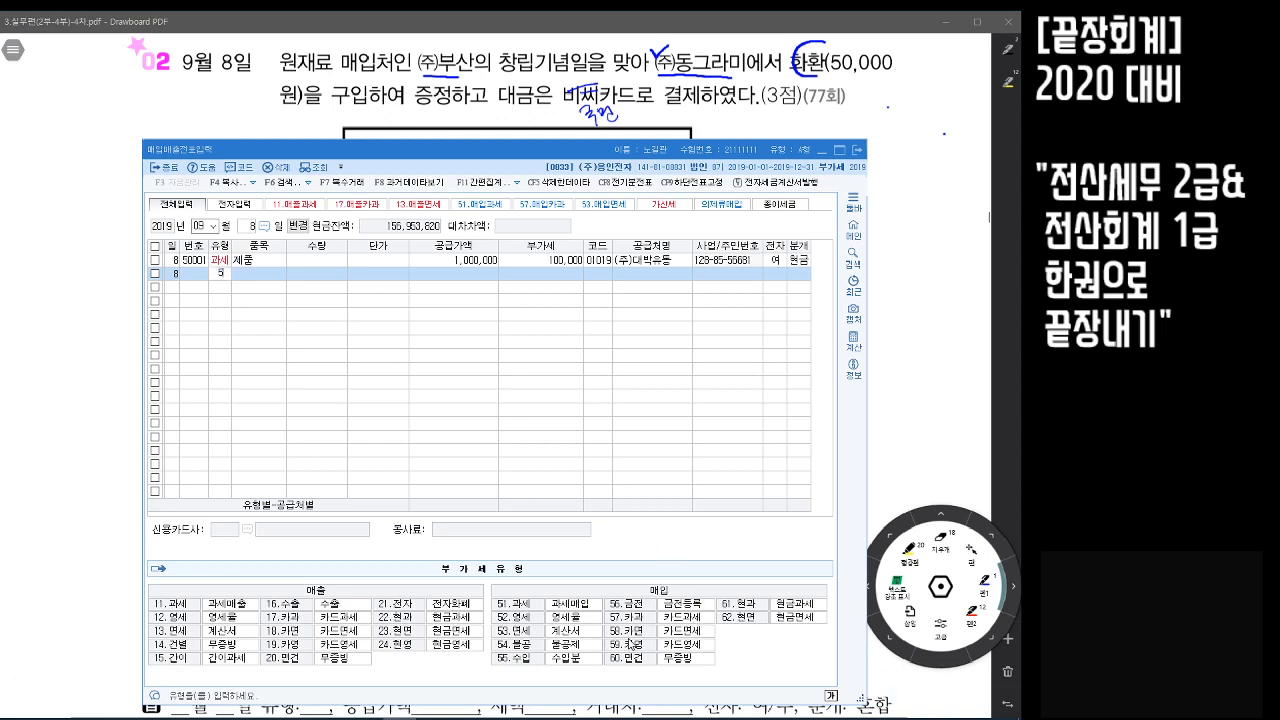
{"action": "key", "text": "Return"}
{"action": "type", "text": "화환"}
{"action": "key", "text": "Return"}
{"action": "key", "text": "Return"}
{"action": "key", "text": "Return"}
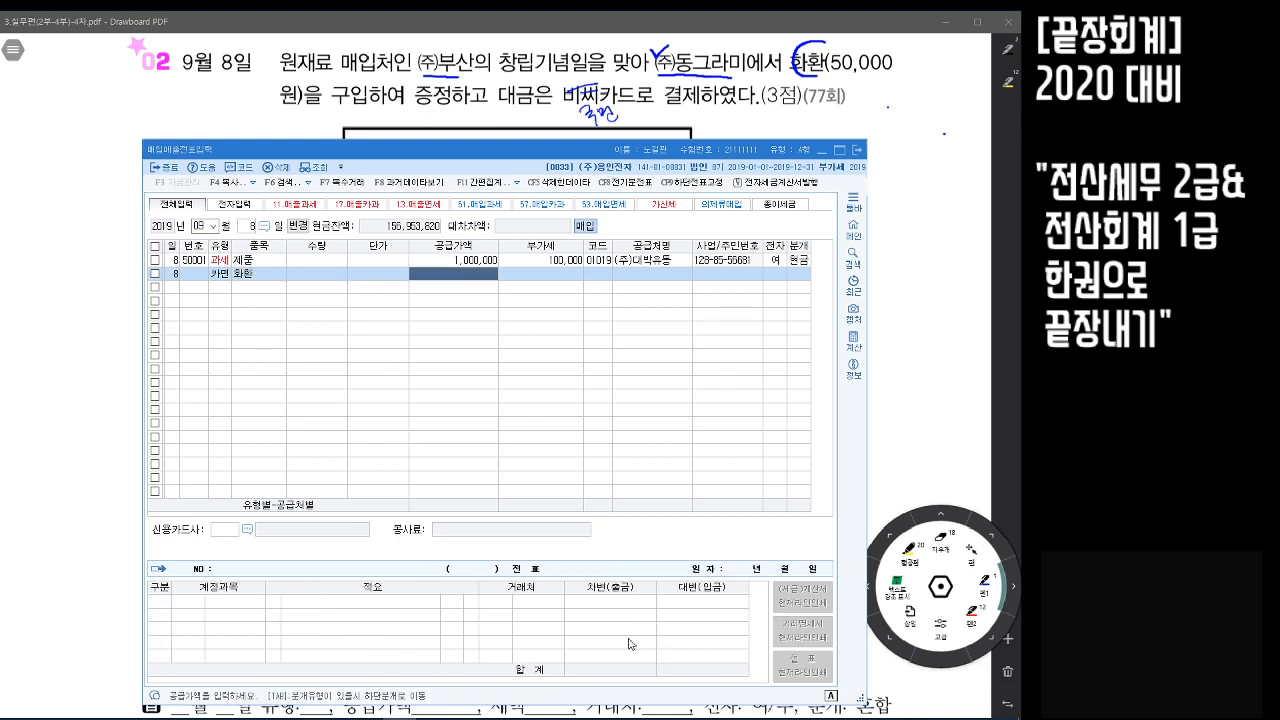
{"action": "type", "text": "500000"}
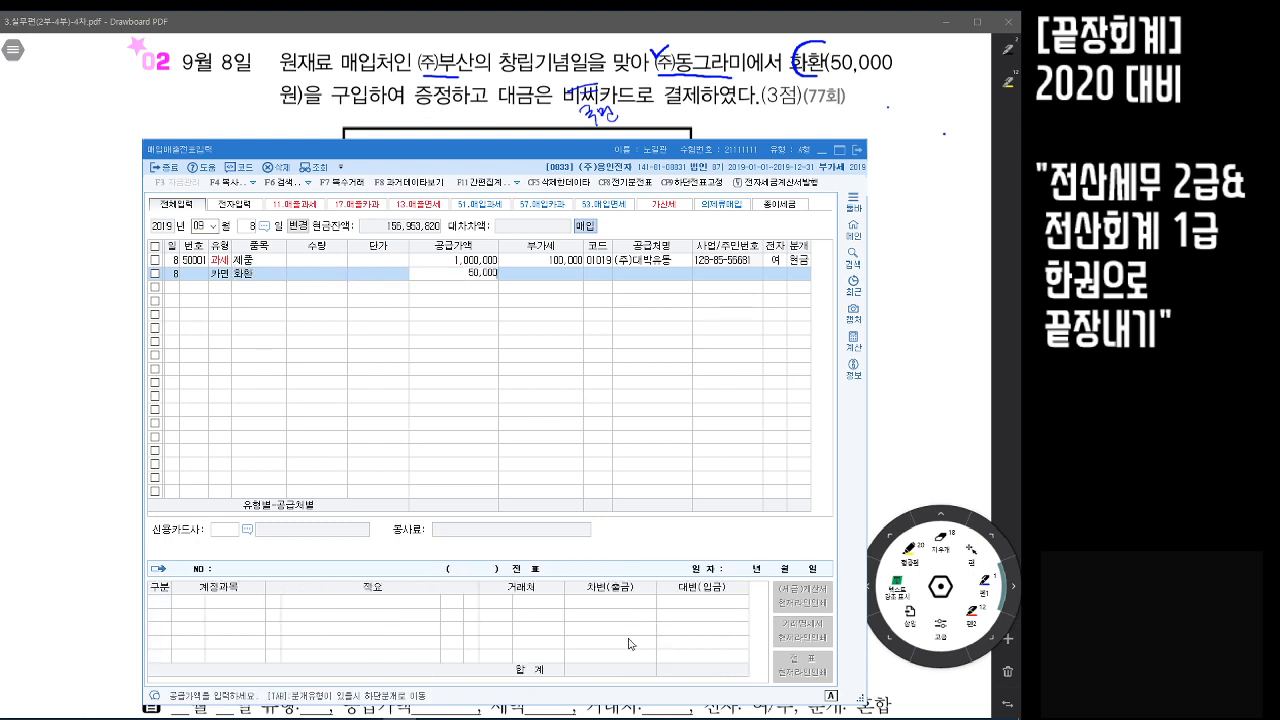
{"action": "key", "text": "Return"}
Complete the 화환 line with supplier (주)동그라미, credit card company 국민카드 and journal type 혼합
{"action": "type", "text": "동그"}
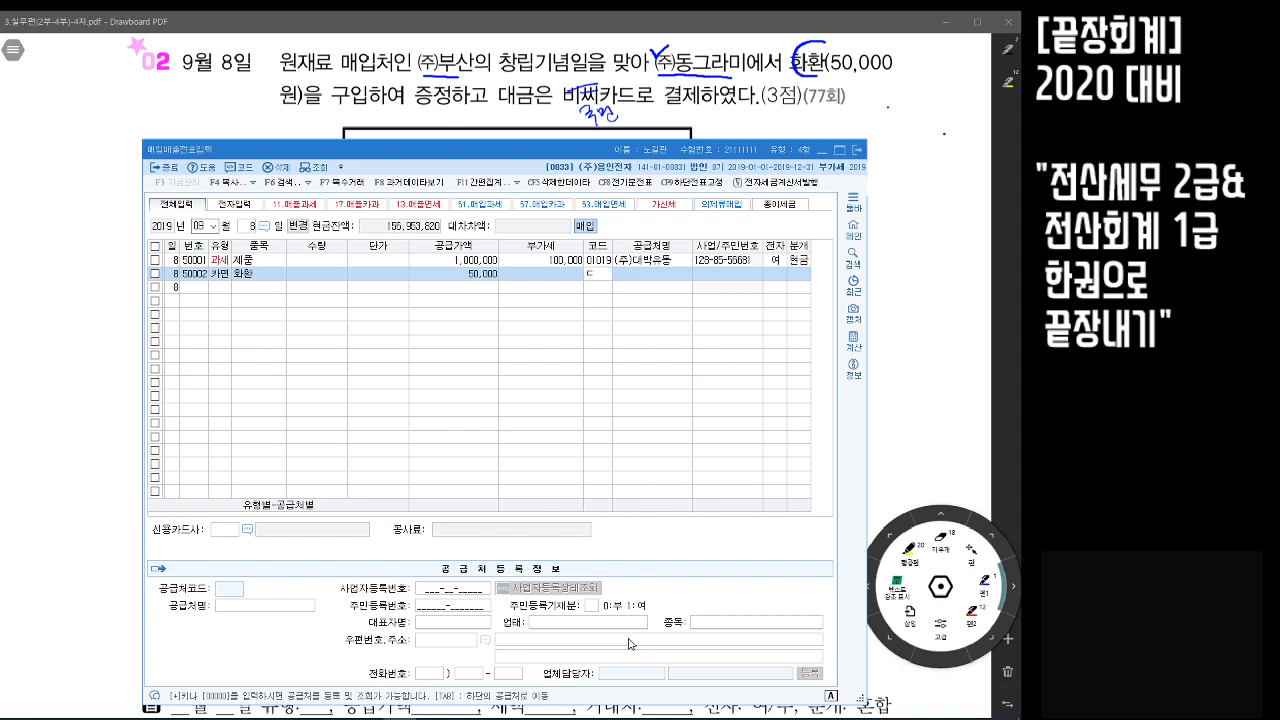
{"action": "key", "text": "Return"}
{"action": "key", "text": "Return"}
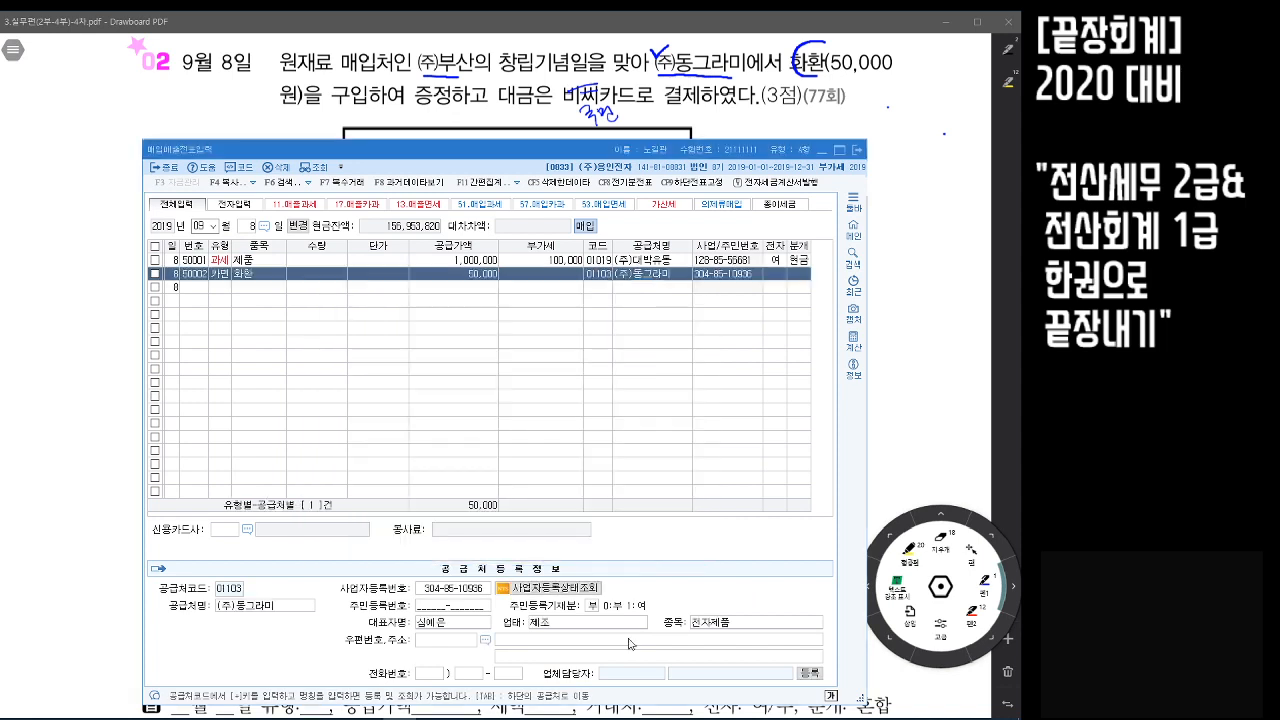
{"action": "key", "text": "F2"}
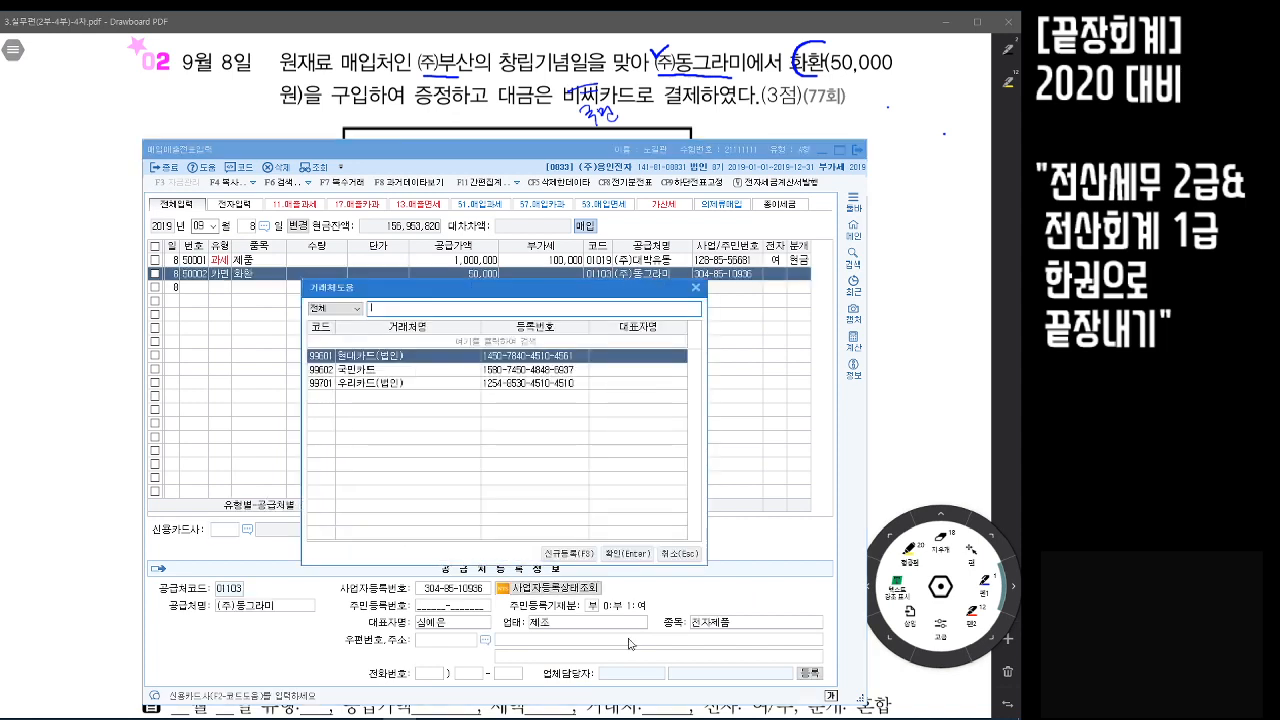
{"action": "key", "text": "Return"}
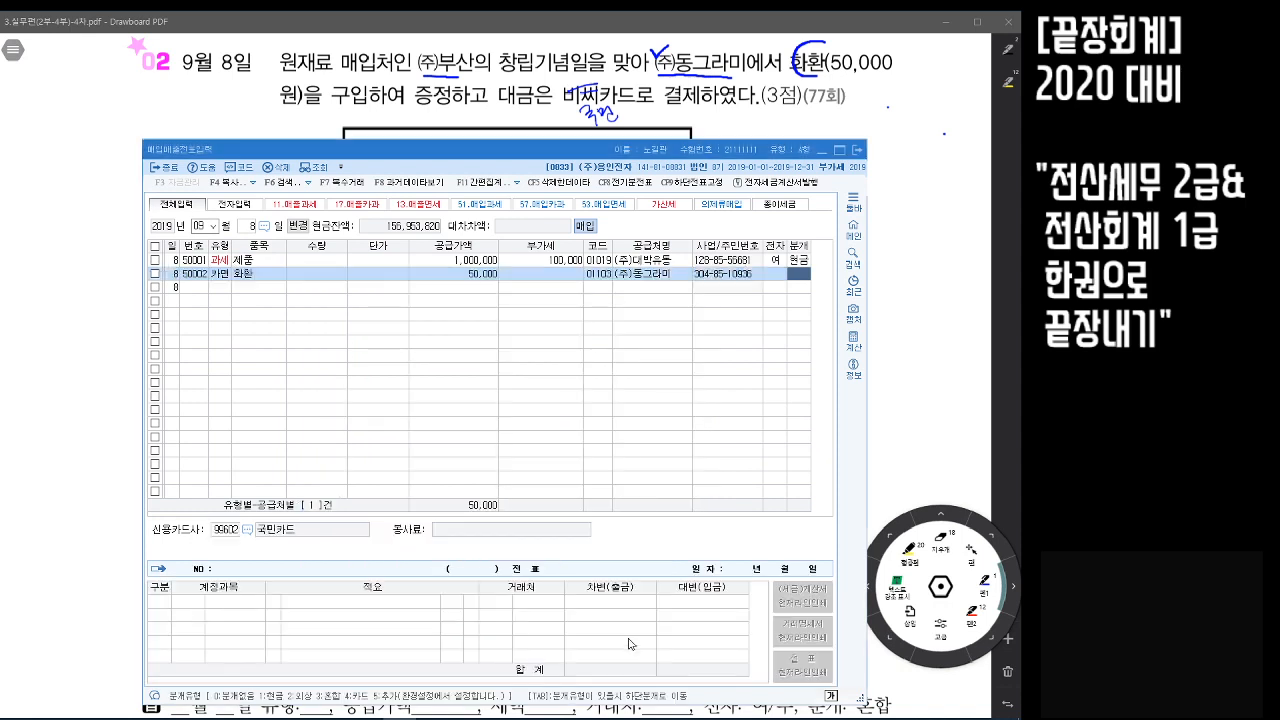
{"action": "type", "text": "3"}
{"action": "key", "text": "Return"}
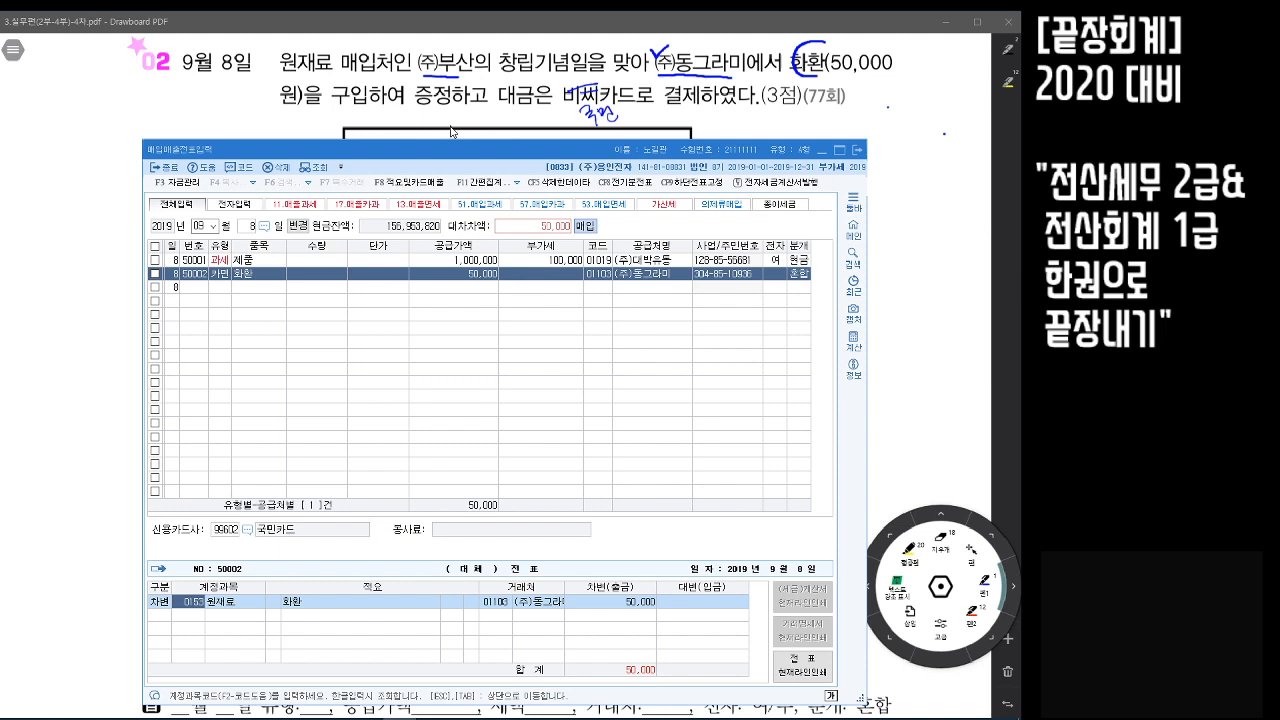
Circle 원재료 in exercise 02 of the workbook PDF and return to the voucher entry window
{"action": "left_click", "coordinate": [305, 73]}
{"action": "mouse_move", "coordinate": [304, 86]}
{"action": "left_mouse_down"}
{"action": "mouse_move", "coordinate": [290, 50]}
{"action": "mouse_move", "coordinate": [352, 72]}
{"action": "mouse_move", "coordinate": [305, 84]}
{"action": "left_mouse_up"}
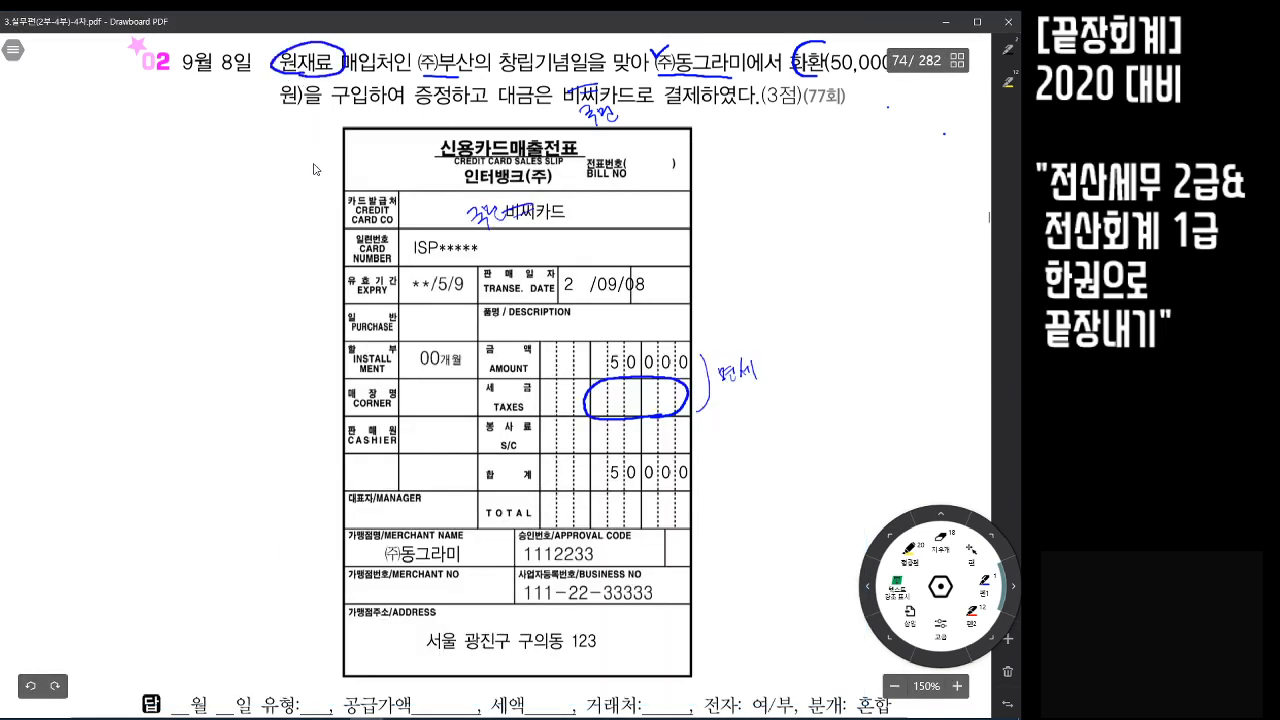
{"action": "key", "text": "alt+Tab"}
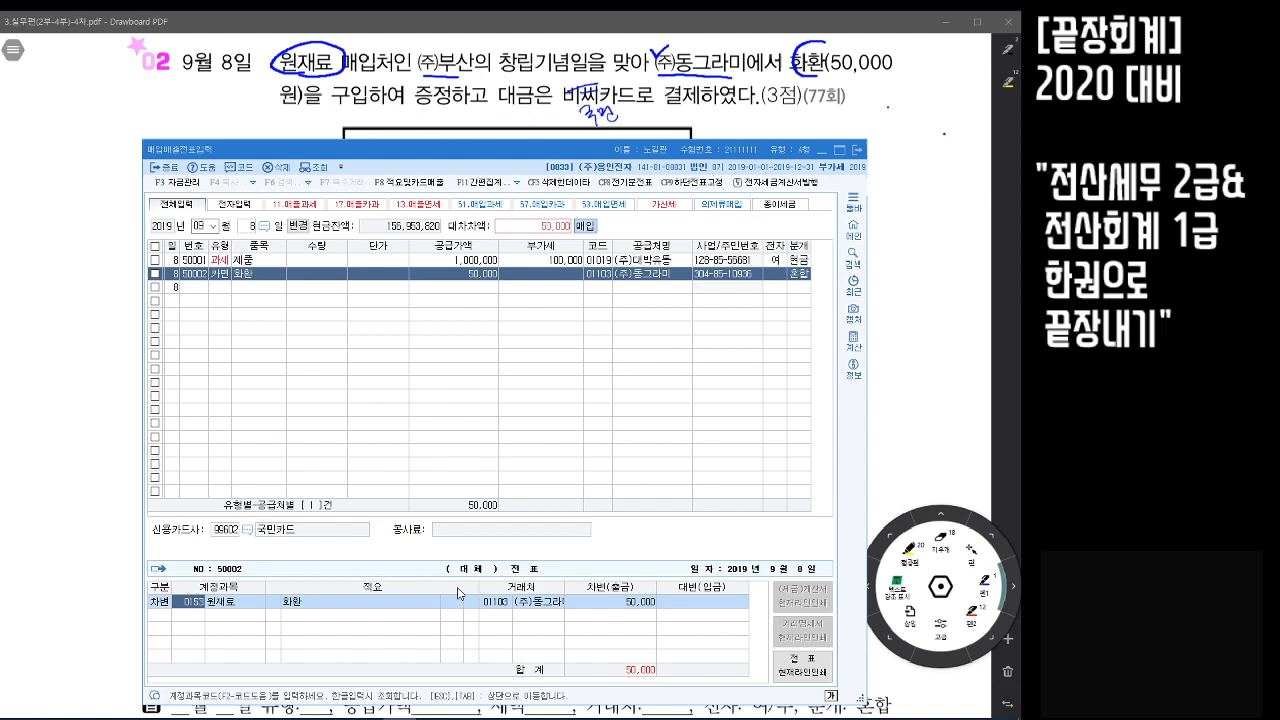
Set the debit account of the 화환 voucher to 0513 접대비 (제조원가)
{"action": "type", "text": "접대"}
{"action": "key", "text": "Return"}
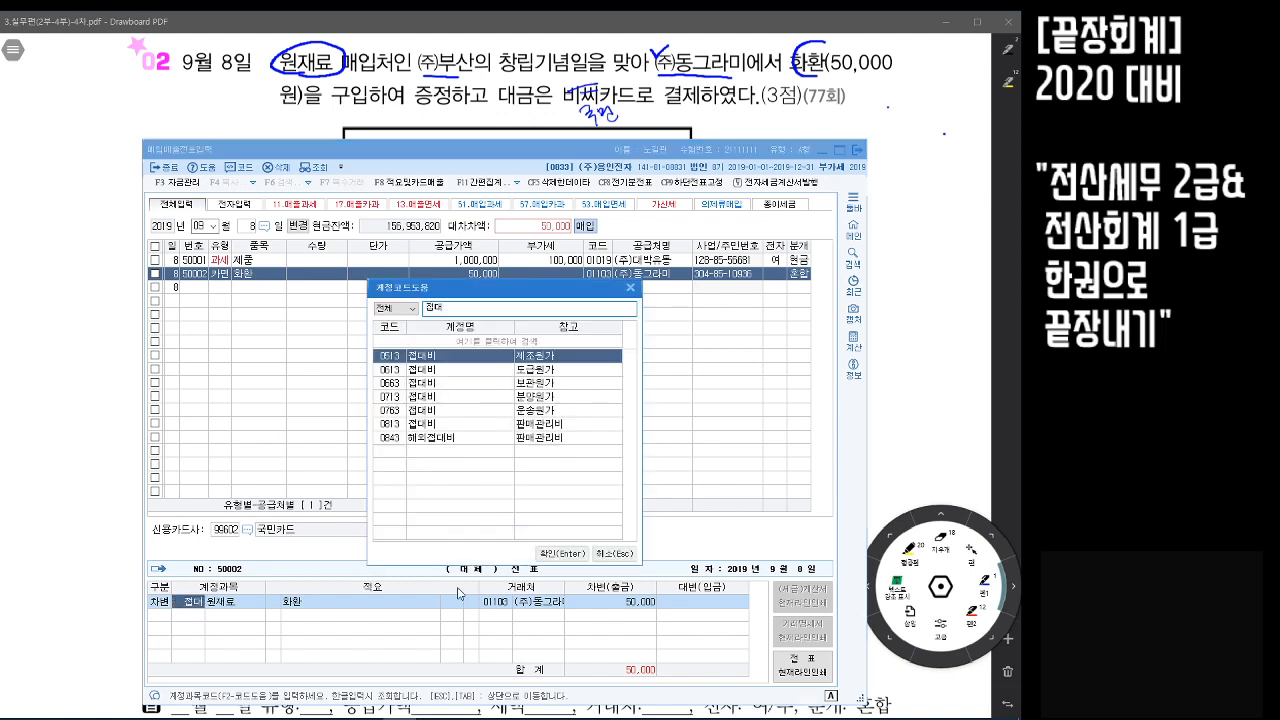
{"action": "double_click", "coordinate": [471, 360]}
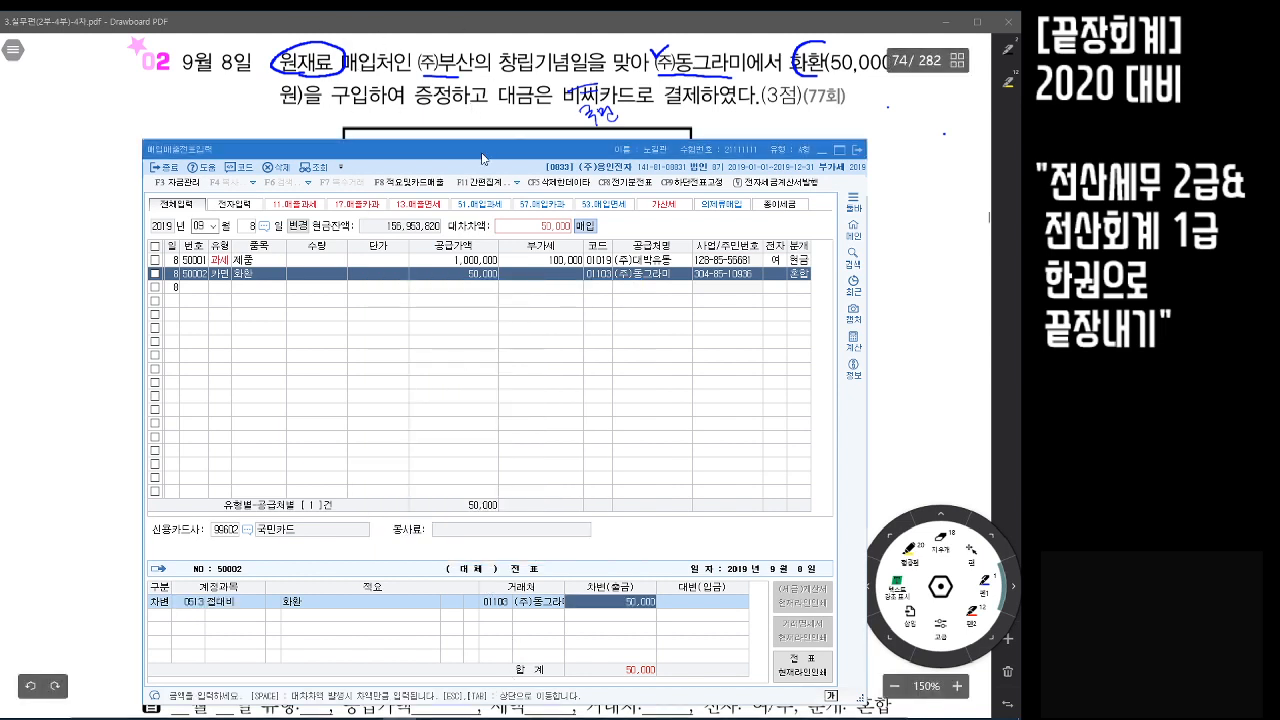
Add a 50,000 credit line for 0253 미지급금 with counterparty 국민카드 to the 화환 voucher, and switch back to the workbook PDF
{"action": "key", "text": "Return"}
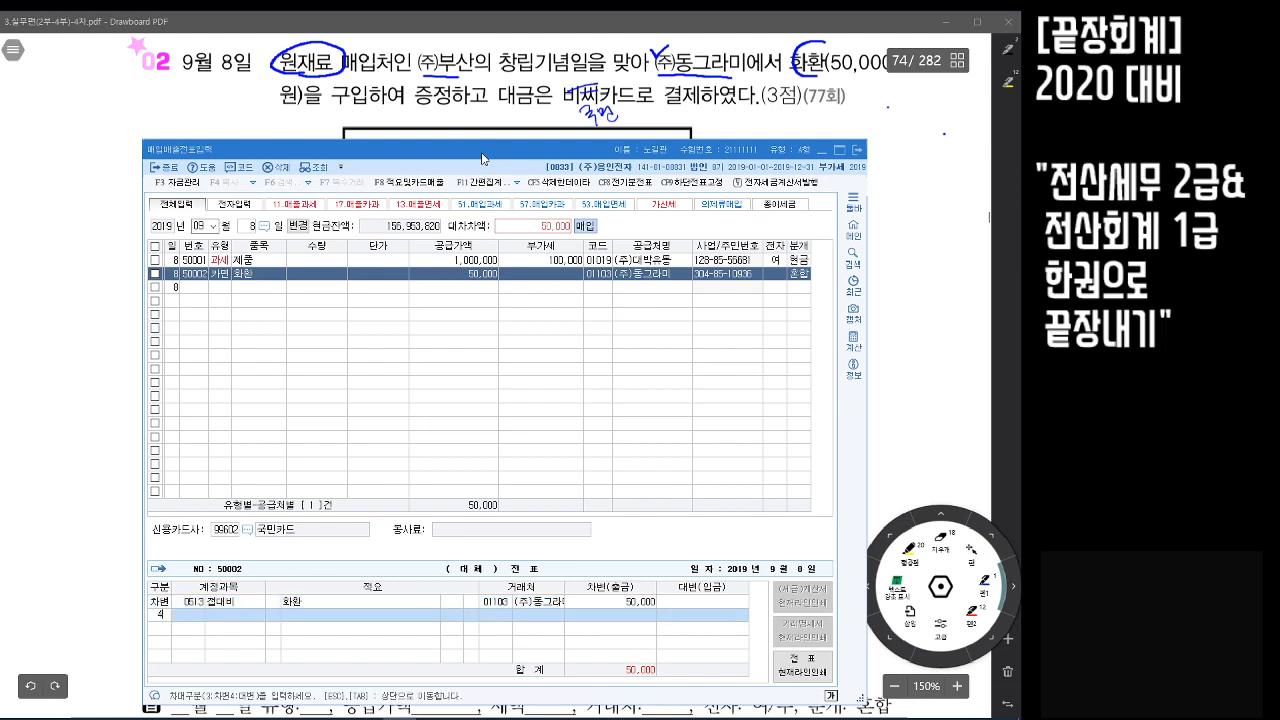
{"action": "type", "text": "미지"}
{"action": "key", "text": "Return"}
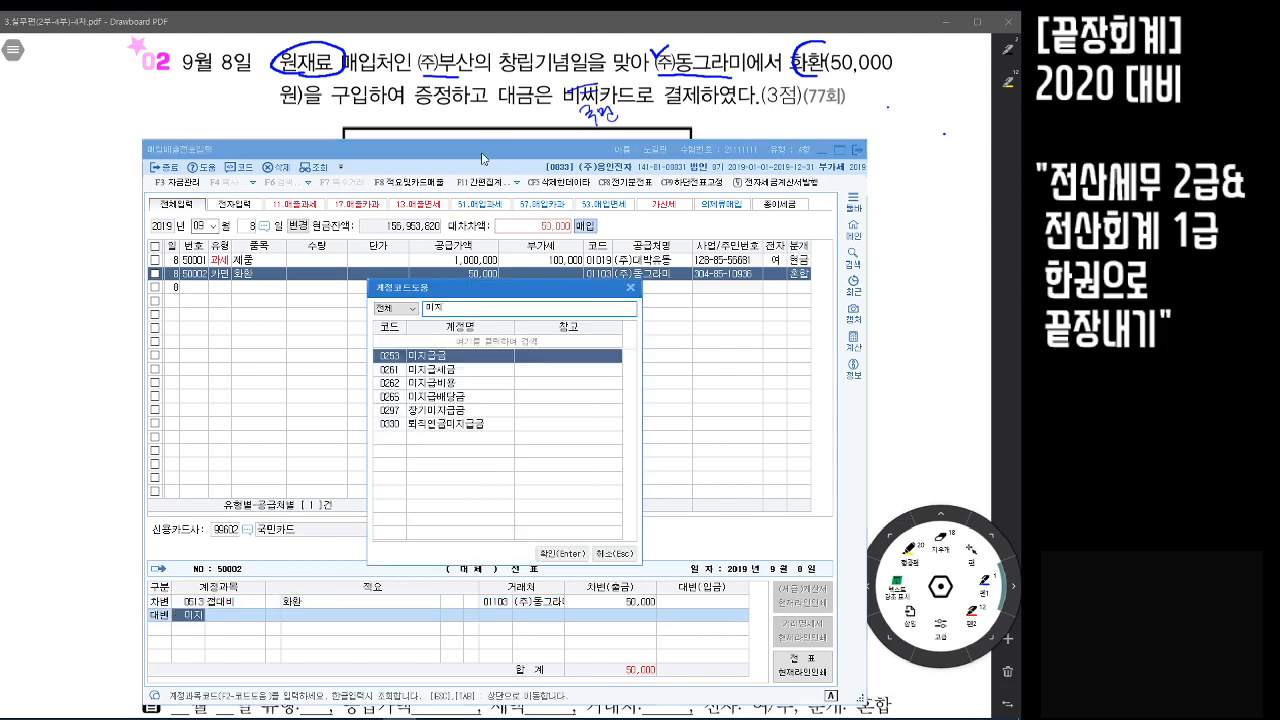
{"action": "key", "text": "Return"}
{"action": "key", "text": "Left"}
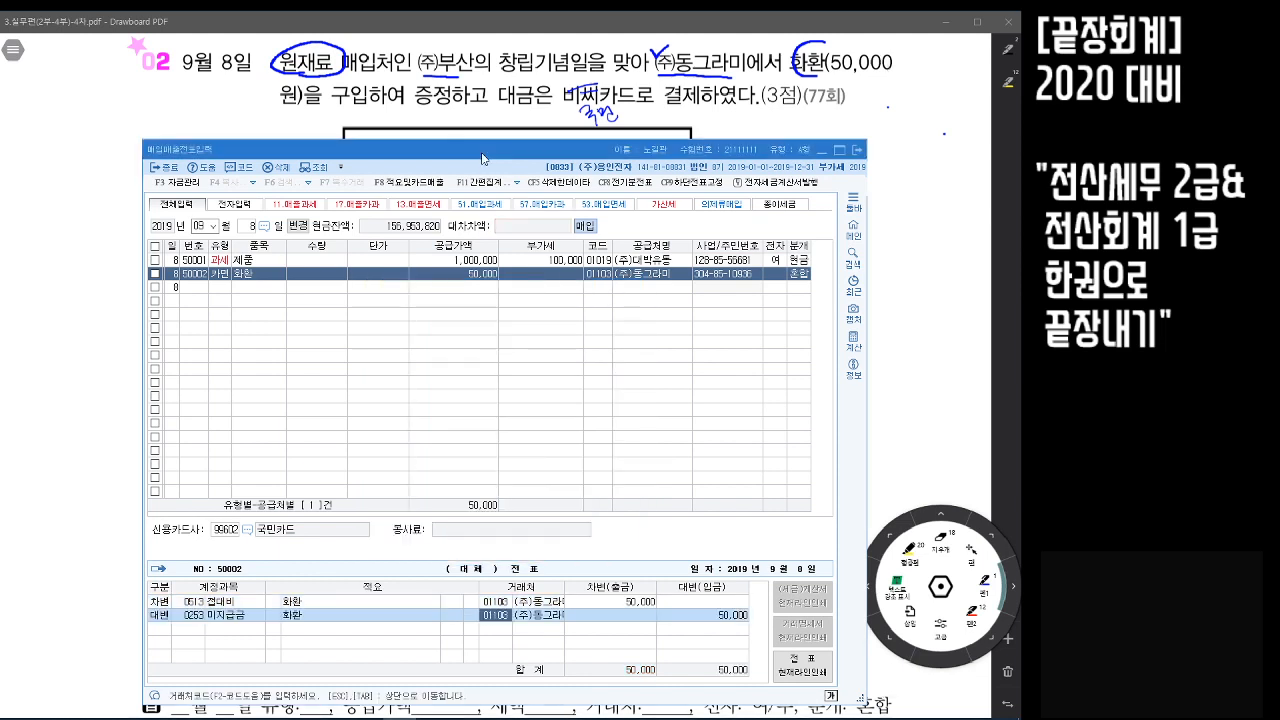
{"action": "type", "text": "국민"}
{"action": "key", "text": "Return"}
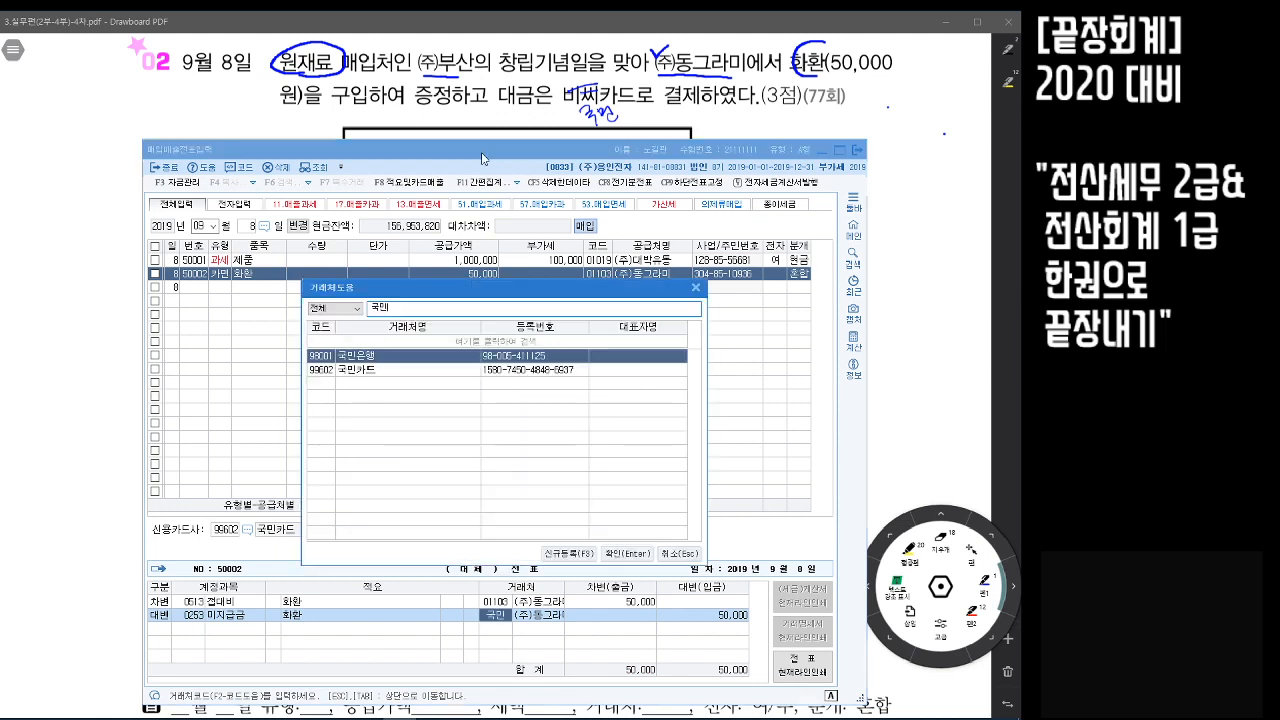
{"action": "key", "text": "Down"}
{"action": "key", "text": "Return"}
{"action": "key", "text": "Up"}
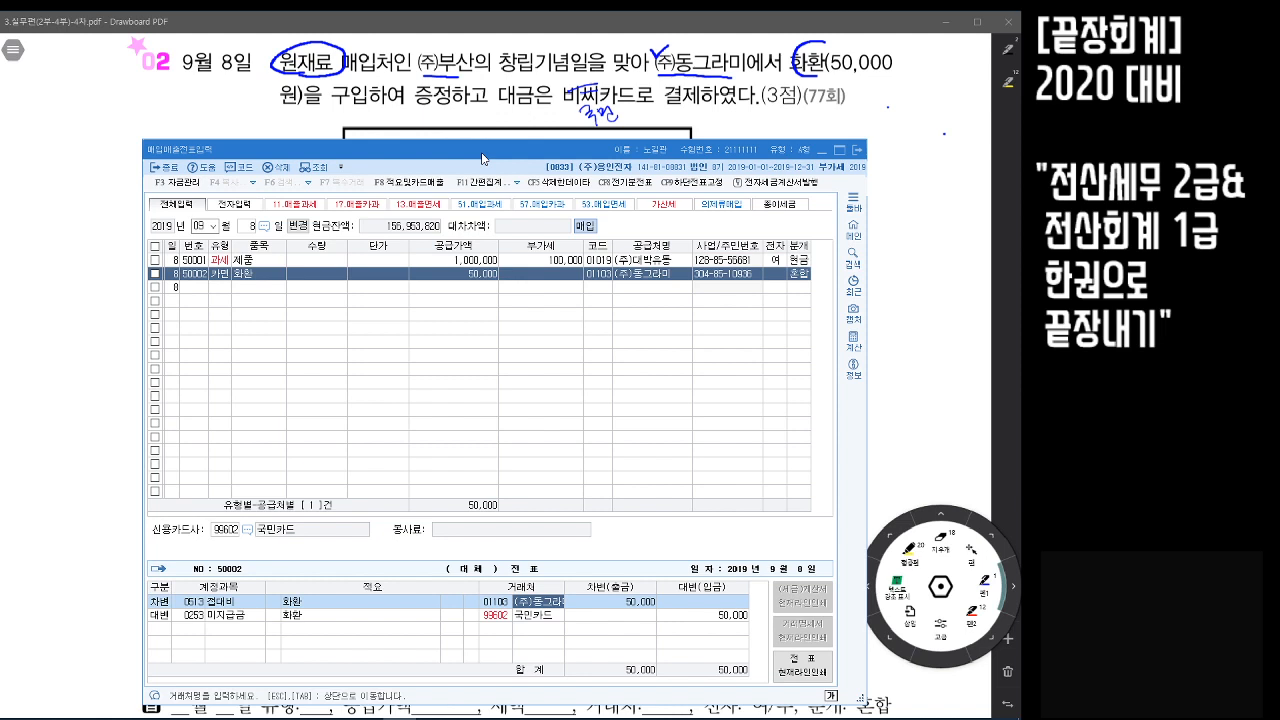
{"action": "left_click", "coordinate": [960, 168]}
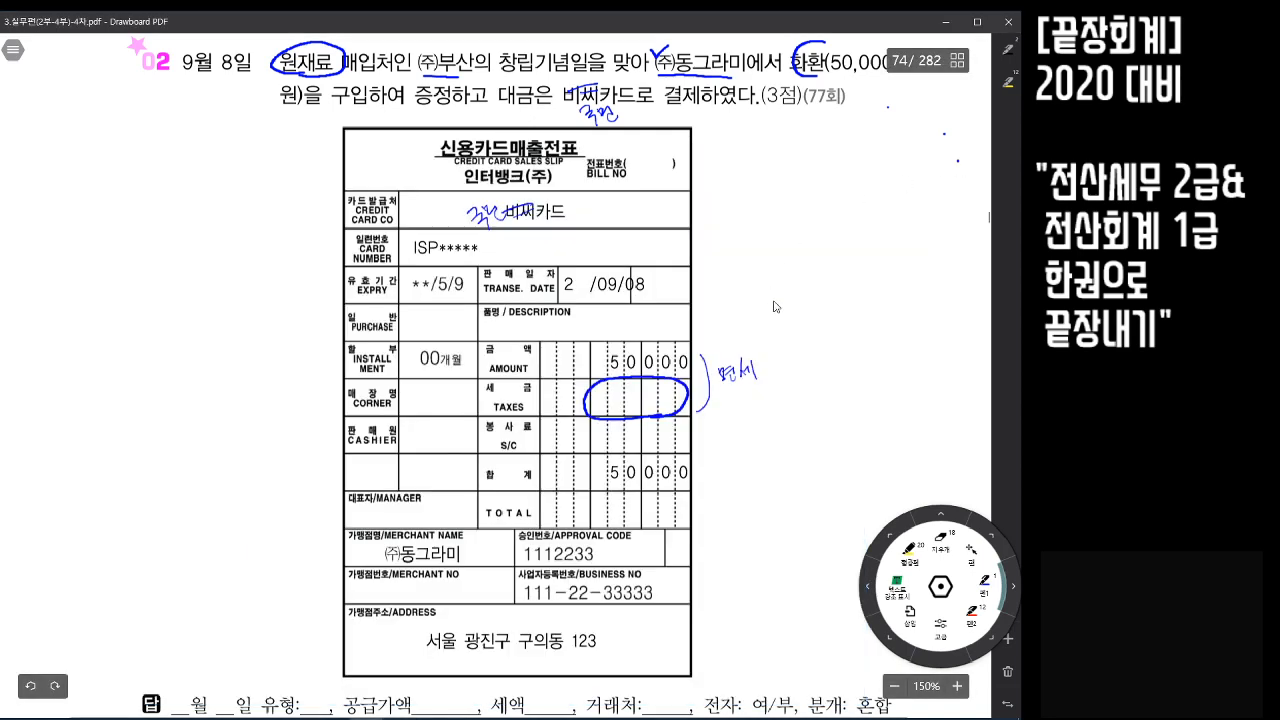
In exercise 01 of section 61 현과 in the workbook, mark 원재료, 보통예금, 현금영수증, the 24,200,000 total and 지물상사
{"action": "scroll", "coordinate": [785, 344], "scroll_direction": "down", "scroll_amount": 6}
{"action": "scroll", "coordinate": [785, 344], "scroll_direction": "down", "scroll_amount": 6}
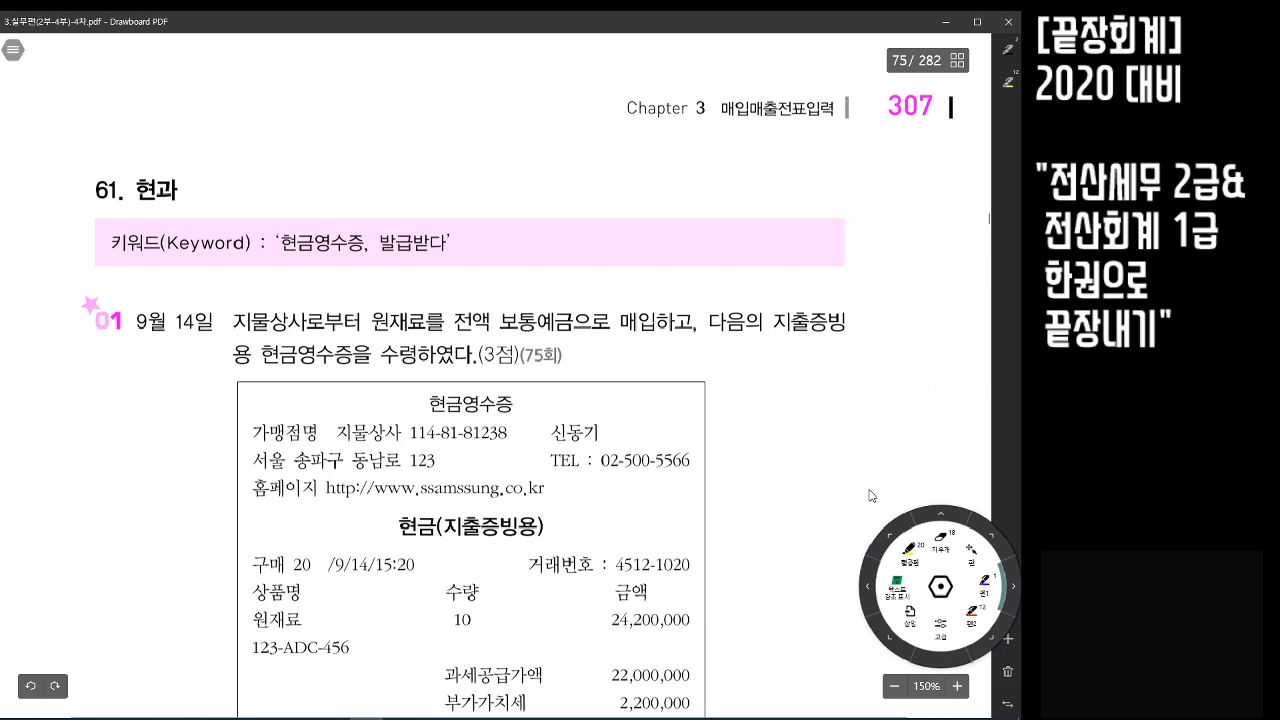
{"action": "scroll", "coordinate": [838, 470], "scroll_direction": "down", "scroll_amount": 2}
{"action": "scroll", "coordinate": [838, 470], "scroll_direction": "down", "scroll_amount": 2}
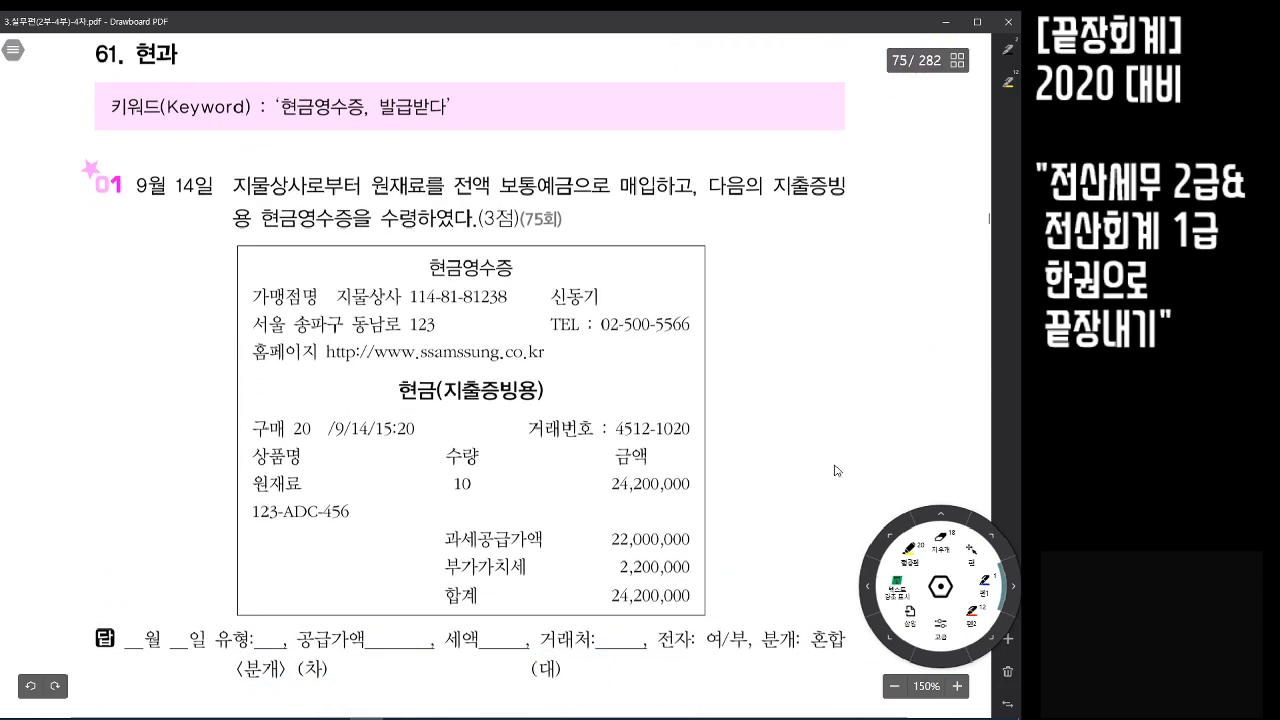
{"action": "left_click_drag", "start_coordinate": [351, 120], "coordinate": [342, 136]}
{"action": "scroll", "coordinate": [838, 470], "scroll_direction": "down", "scroll_amount": 3}
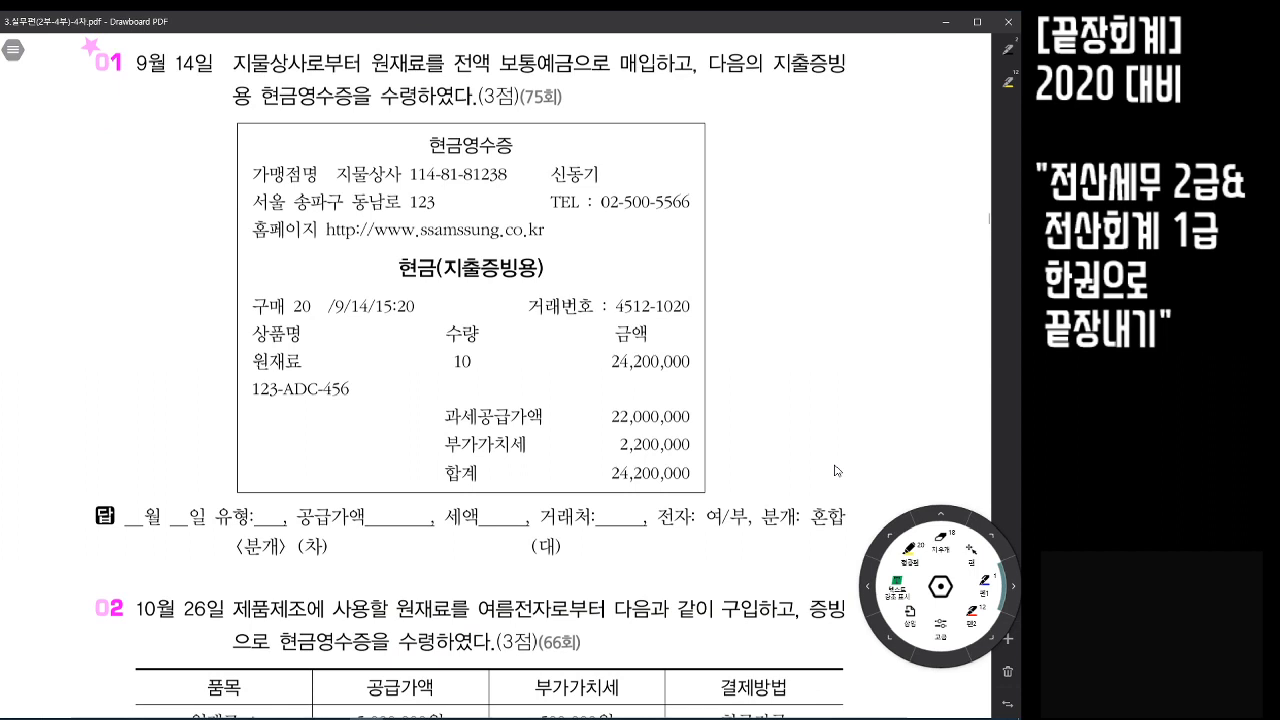
{"action": "left_click_drag", "start_coordinate": [366, 50], "coordinate": [383, 42]}
{"action": "left_click_drag", "start_coordinate": [522, 80], "coordinate": [516, 64]}
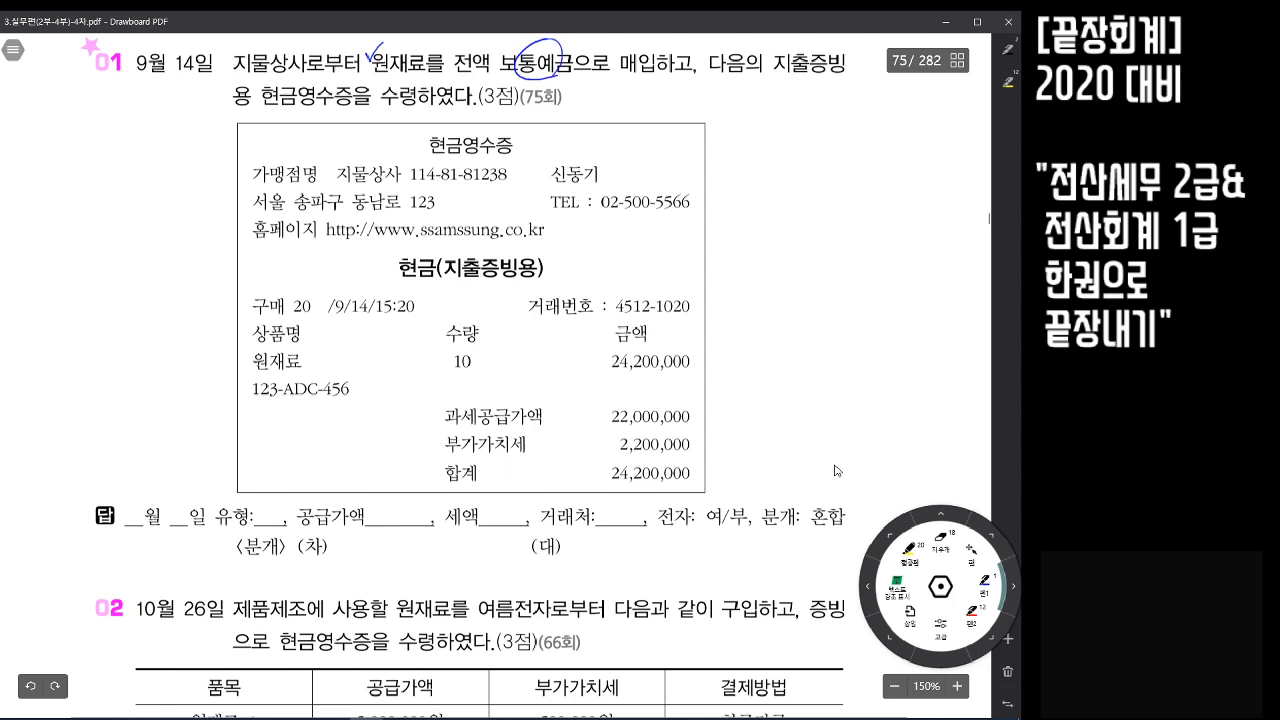
{"action": "mouse_move", "coordinate": [326, 112]}
{"action": "left_mouse_down"}
{"action": "mouse_move", "coordinate": [296, 120]}
{"action": "mouse_move", "coordinate": [318, 122]}
{"action": "left_mouse_up"}
{"action": "mouse_move", "coordinate": [640, 486]}
{"action": "left_mouse_down"}
{"action": "mouse_move", "coordinate": [608, 482]}
{"action": "mouse_move", "coordinate": [688, 455]}
{"action": "mouse_move", "coordinate": [670, 484]}
{"action": "left_mouse_up"}
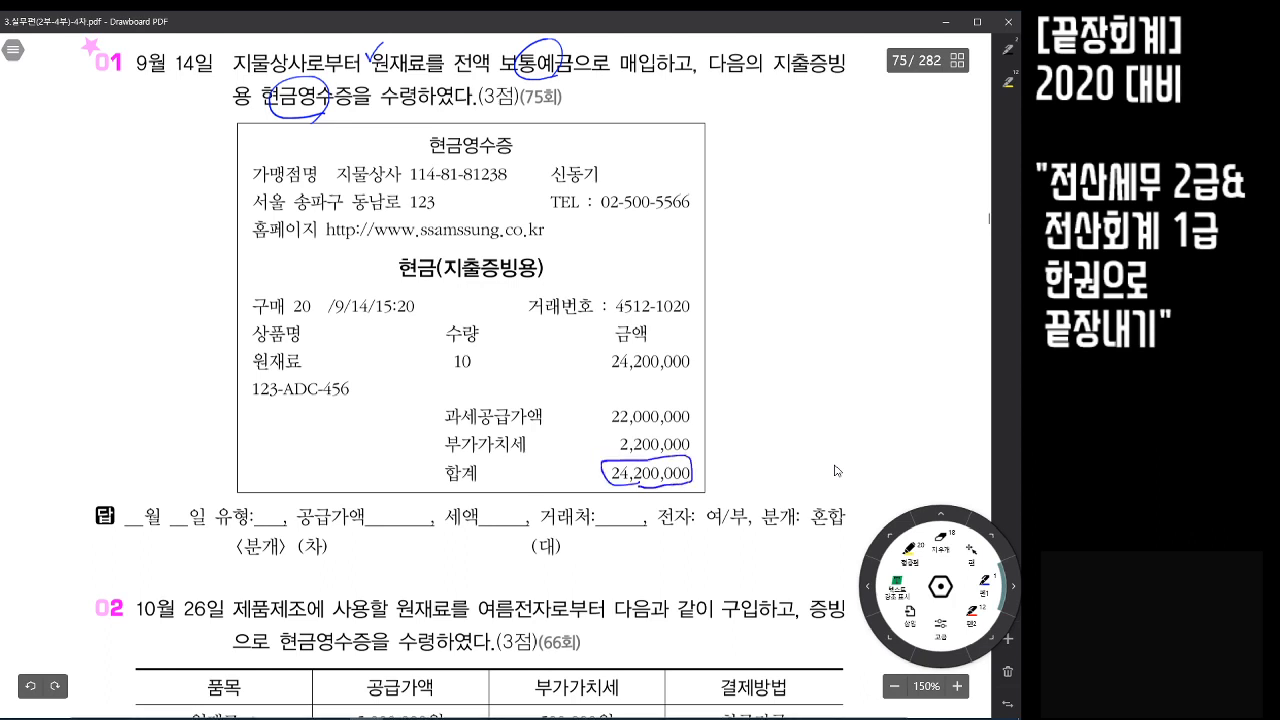
{"action": "left_click_drag", "start_coordinate": [226, 52], "coordinate": [245, 42]}
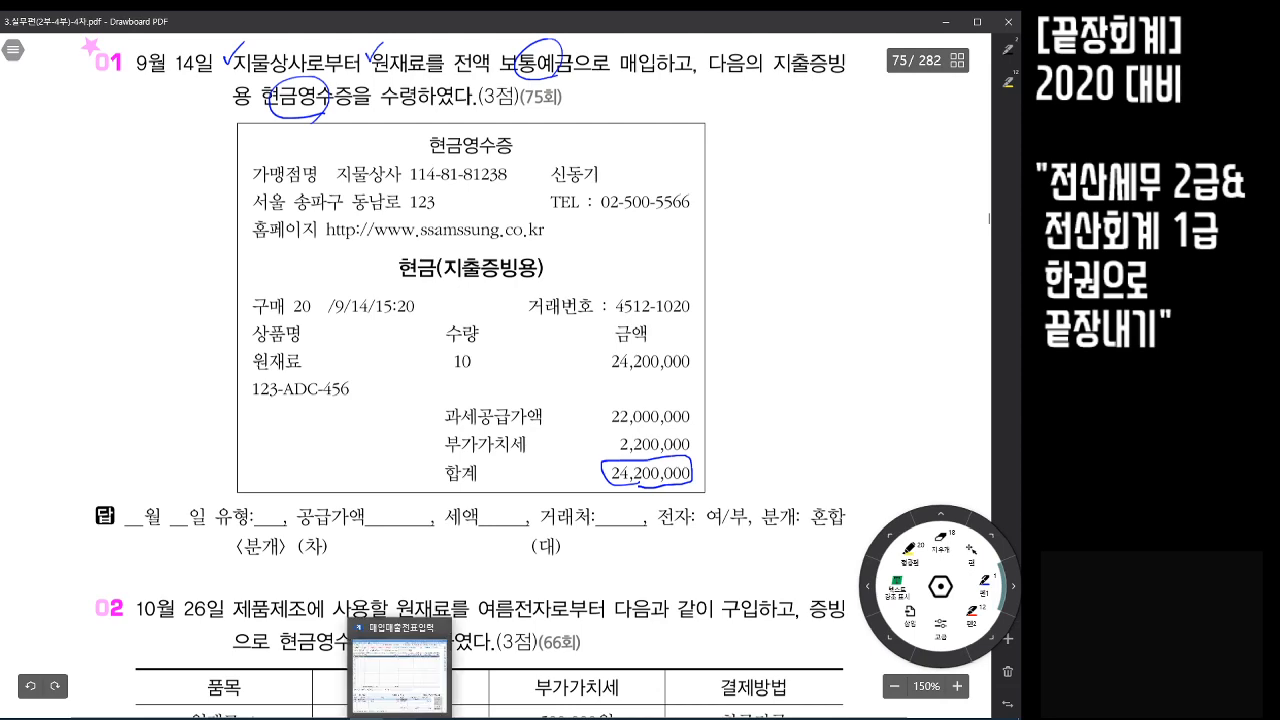
Switch to the voucher entry window and start a line dated September 14 with type 61 현과
{"action": "left_click", "coordinate": [399, 718]}
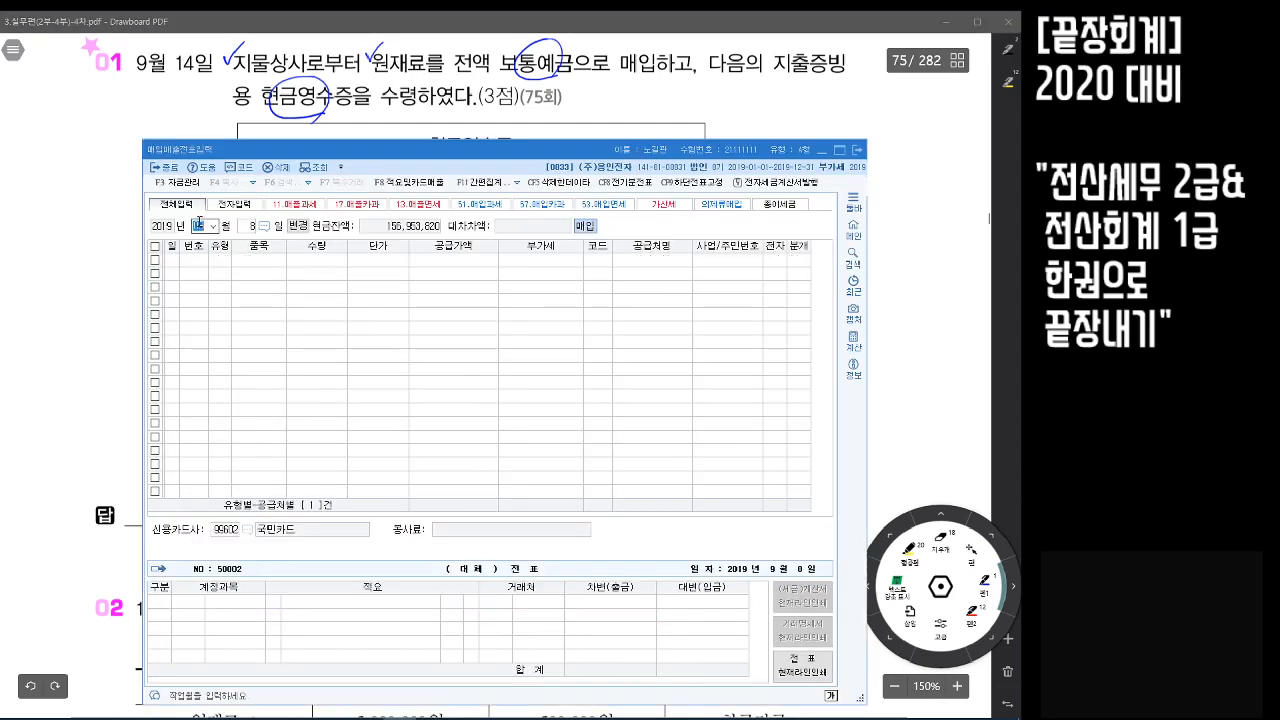
{"action": "type", "text": "09"}
{"action": "key", "text": "Return"}
{"action": "type", "text": "14"}
{"action": "key", "text": "Return"}
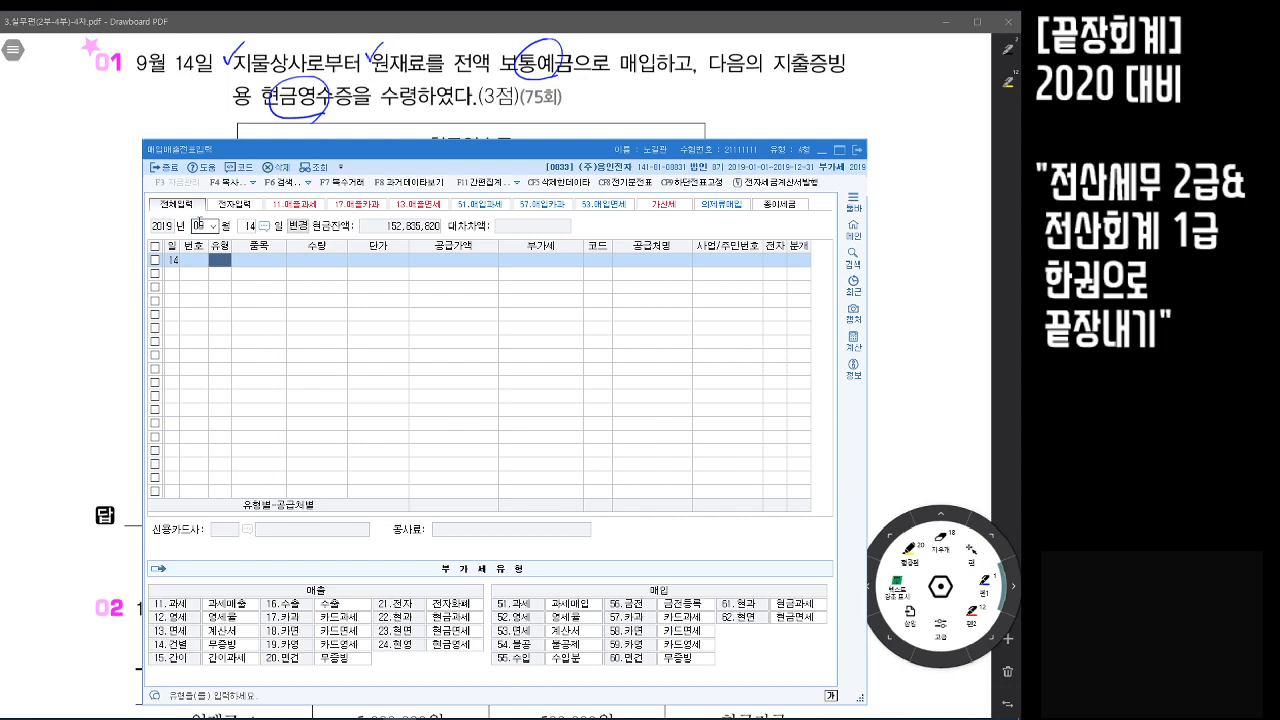
{"action": "type", "text": "61"}
{"action": "key", "text": "Return"}
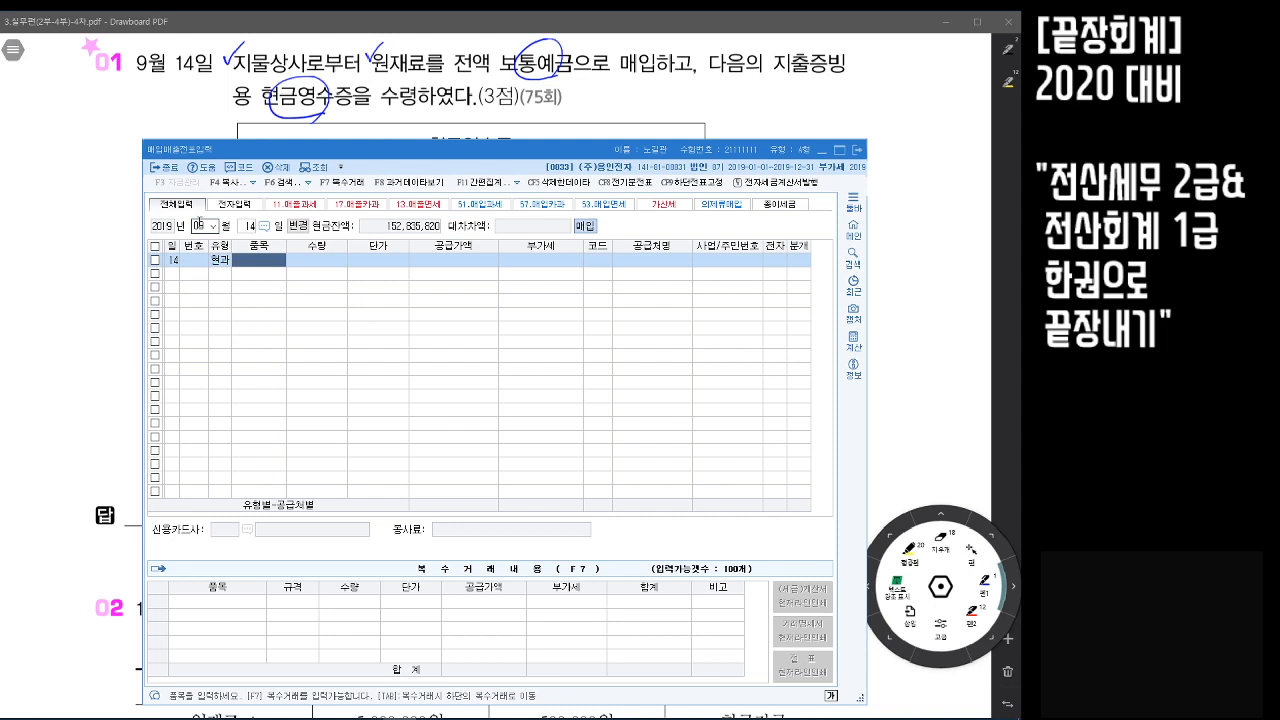
Set the September 14 line's item to 원재료 and enter the VAT-inclusive amount 24,200,000 as its supply value
{"action": "type", "text": "원재료"}
{"action": "key", "text": "Return"}
{"action": "key", "text": "Return"}
{"action": "key", "text": "Return"}
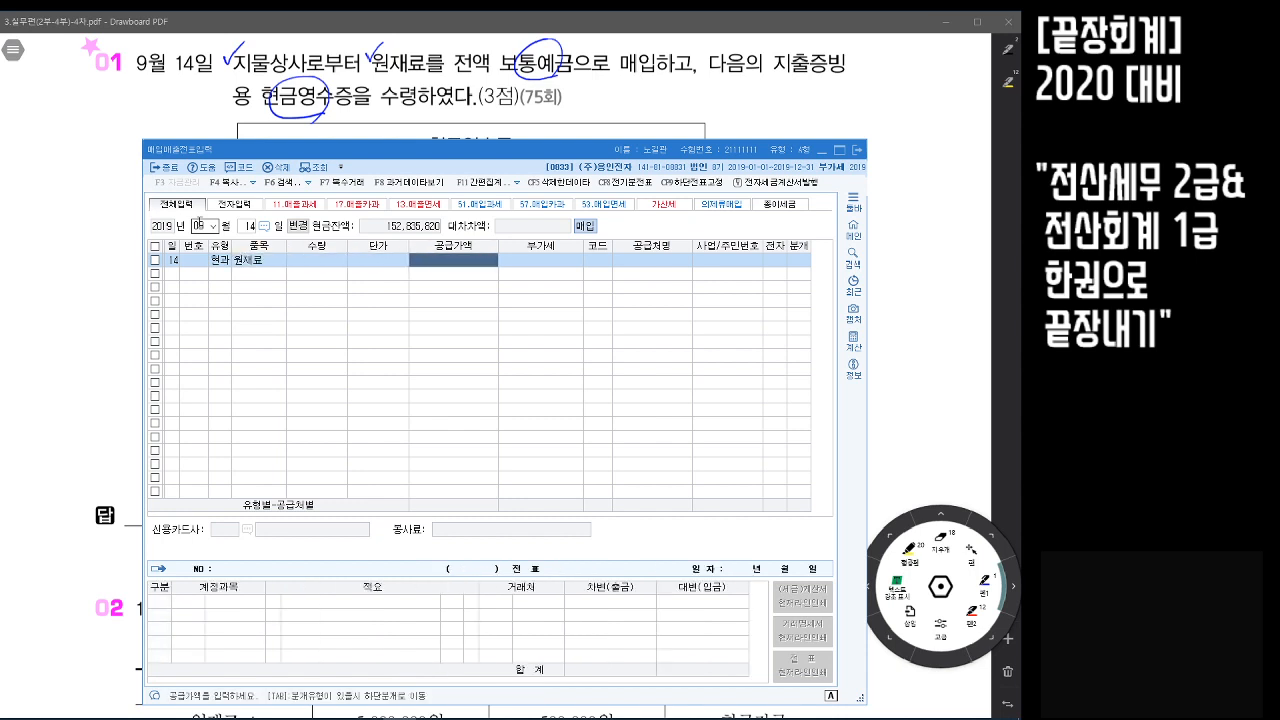
{"action": "left_click", "coordinate": [911, 258]}
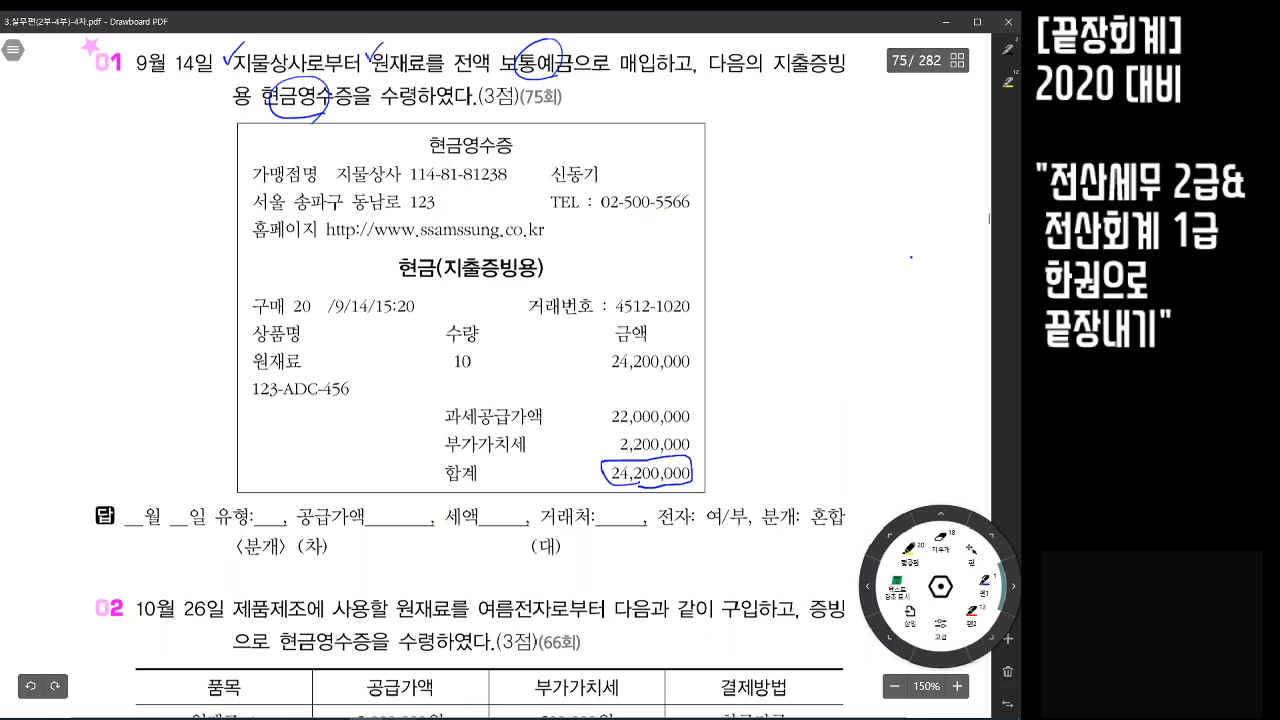
{"action": "key", "text": "alt+Tab"}
{"action": "type", "text": "2"}
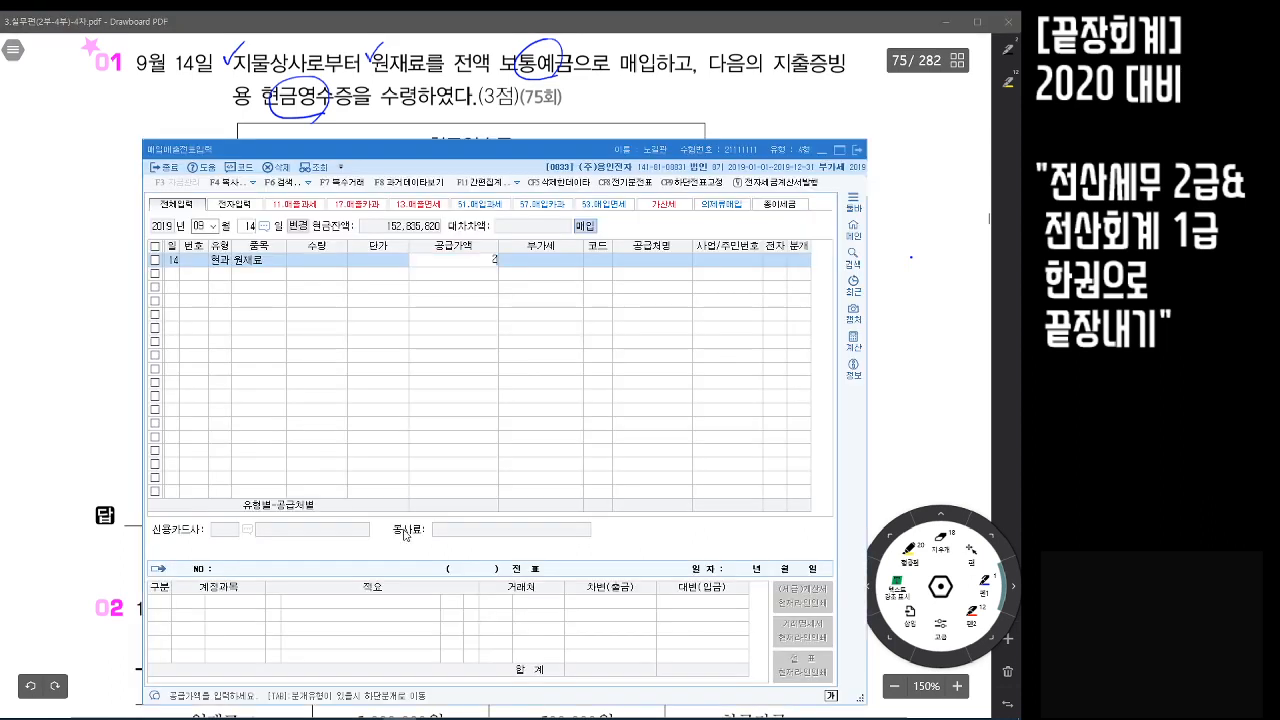
{"action": "type", "text": "4,200,000"}
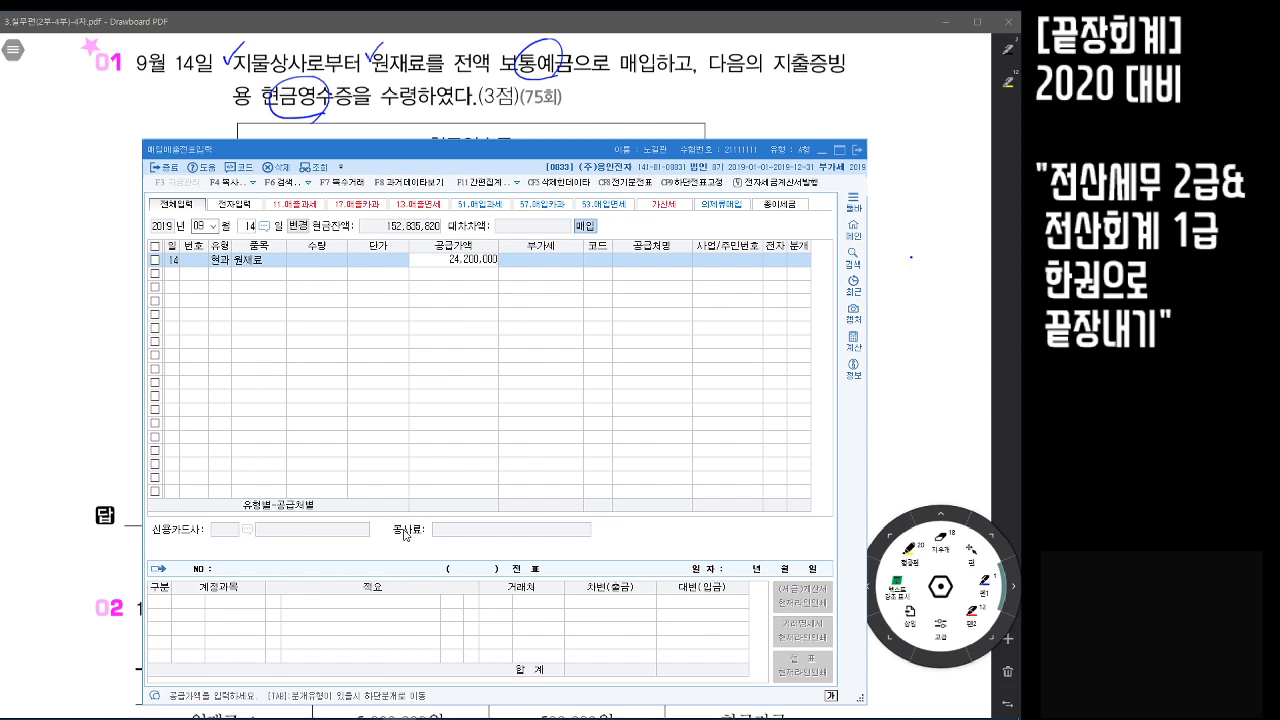
{"action": "key", "text": "Return"}
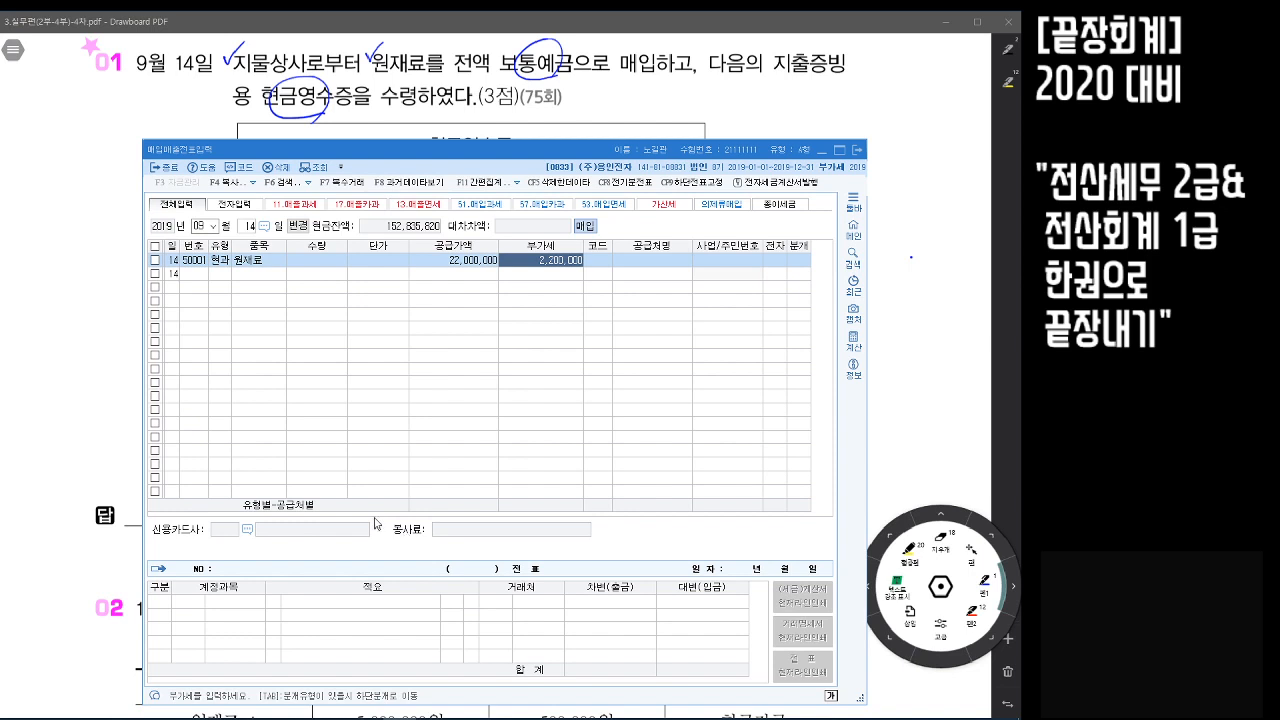
{"action": "key", "text": "Return"}
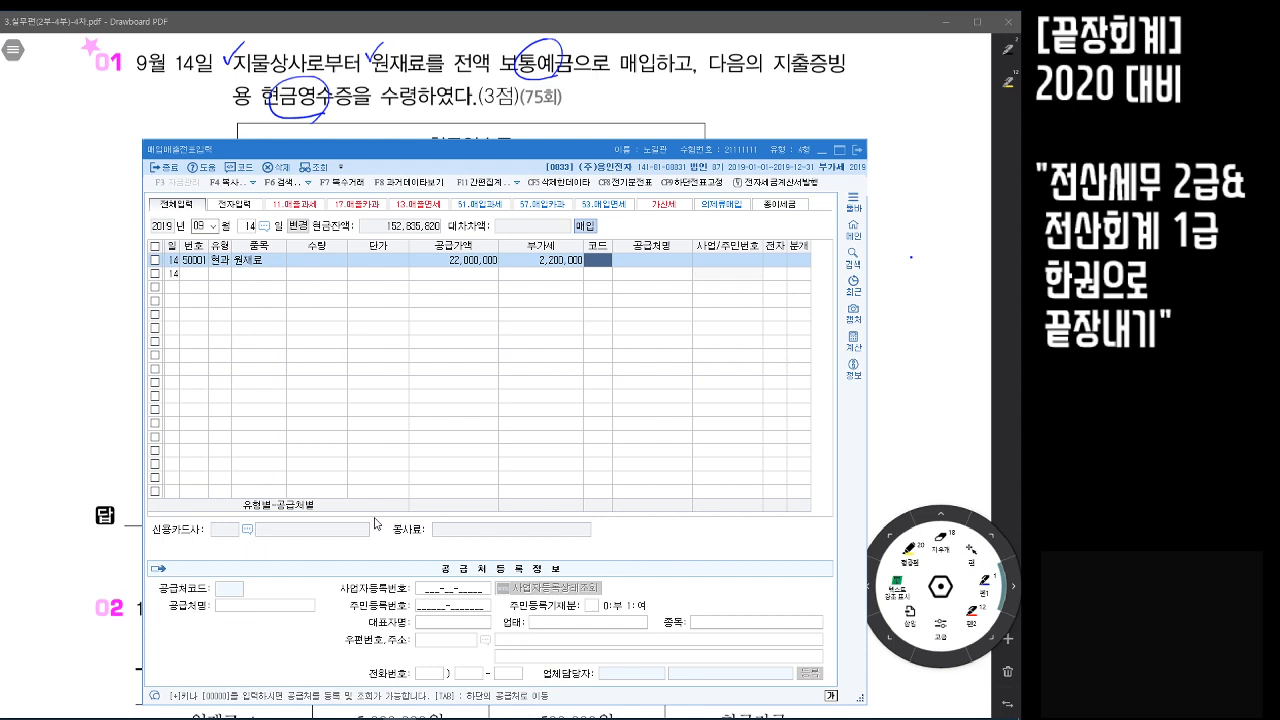
Complete the September 14 원재료 line with supplier 지물상사 and journal type 혼합
{"action": "type", "text": "지물"}
{"action": "key", "text": "Return"}
{"action": "key", "text": "Return"}
{"action": "key", "text": "Return"}
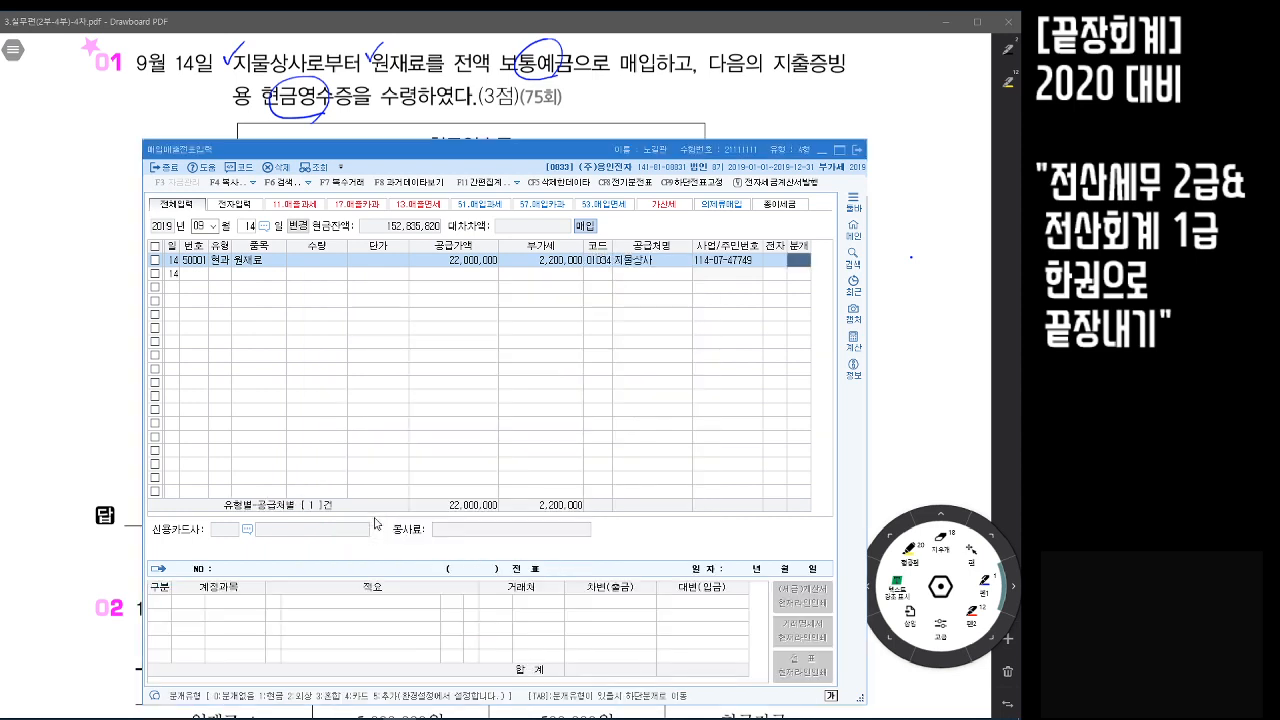
{"action": "type", "text": "3"}
{"action": "key", "text": "Return"}
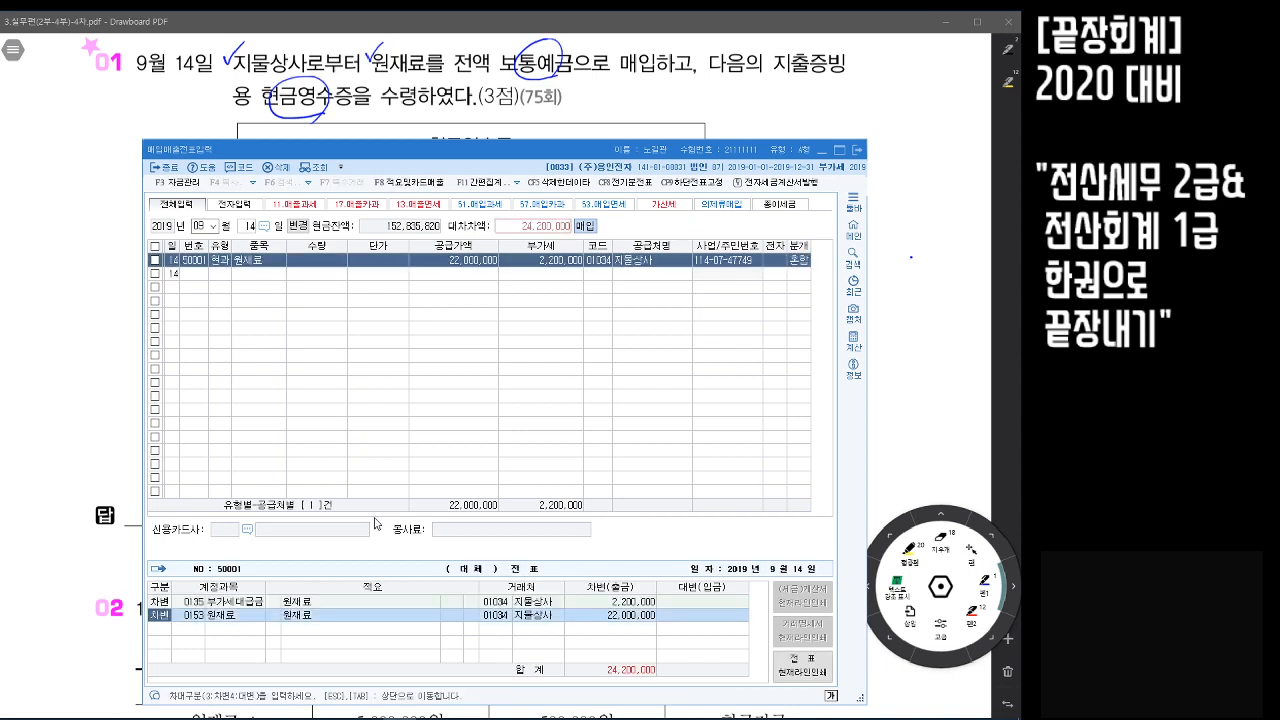
Add a 24,200,000 credit line for 0103 보통예금 to the 지물상사 voucher
{"action": "key", "text": "Return"}
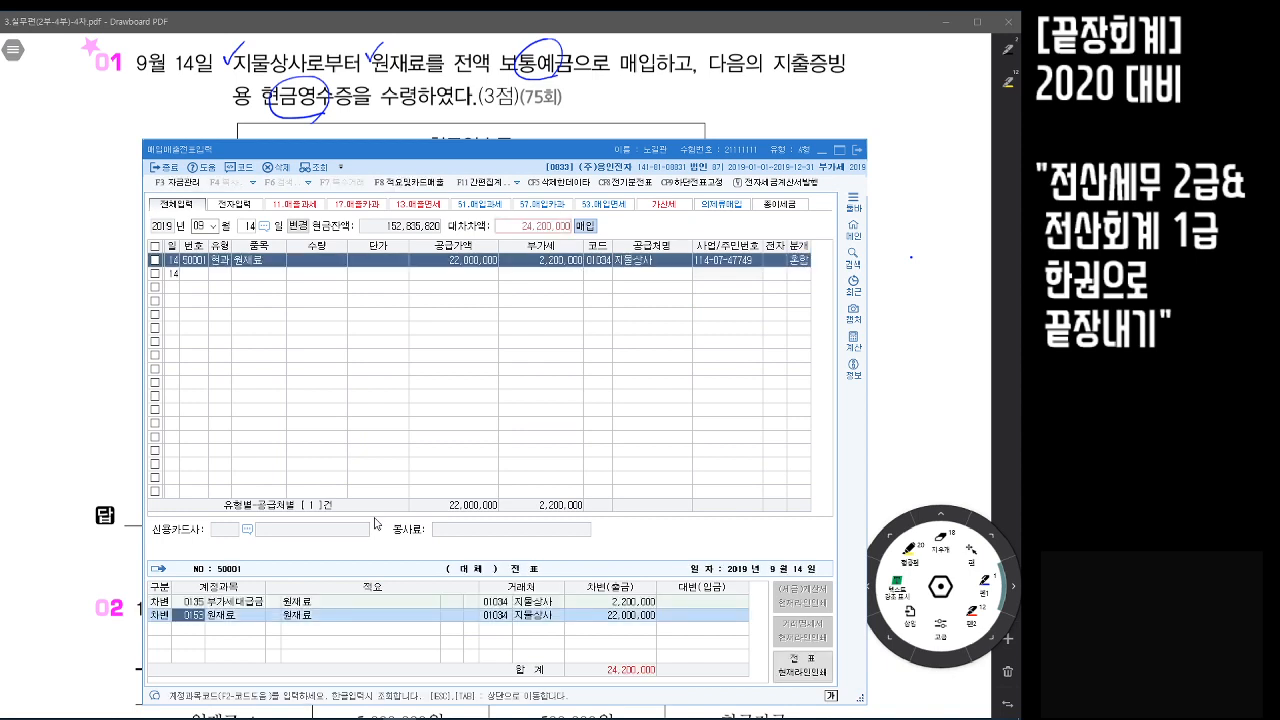
{"action": "key", "text": "Return"}
{"action": "key", "text": "Return"}
{"action": "key", "text": "Return"}
{"action": "key", "text": "Return"}
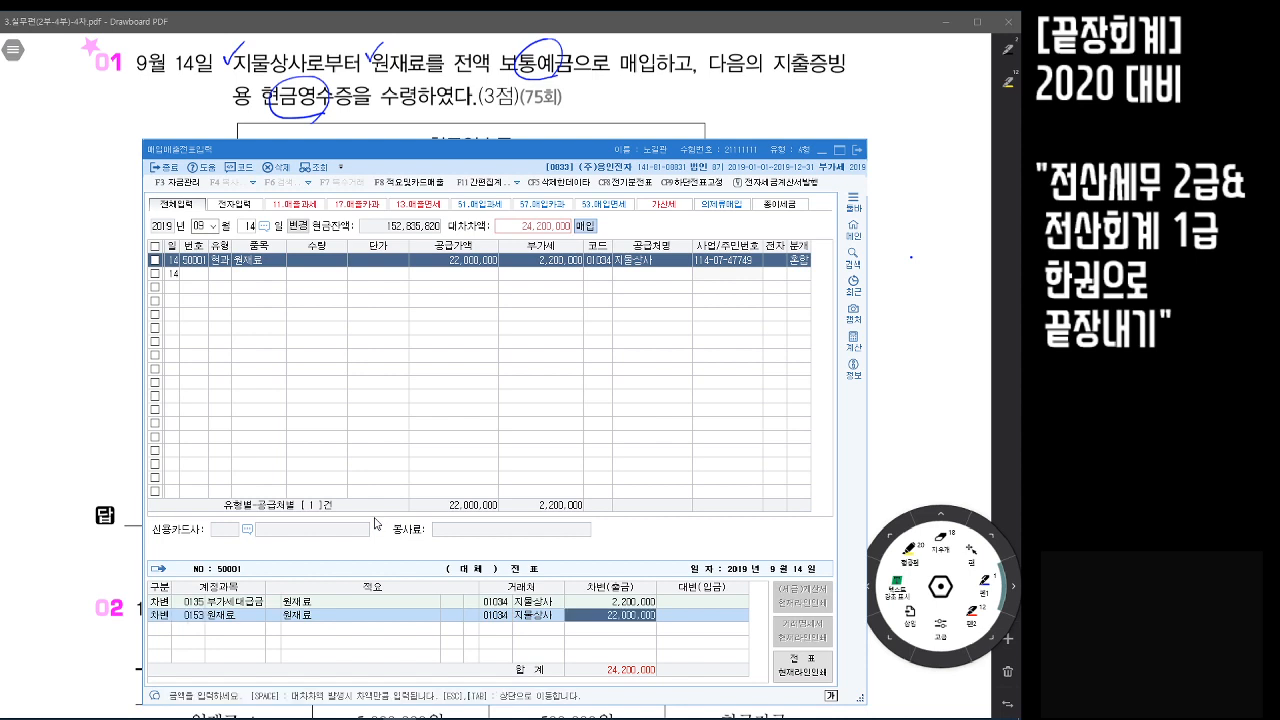
{"action": "type", "text": "4"}
{"action": "key", "text": "Return"}
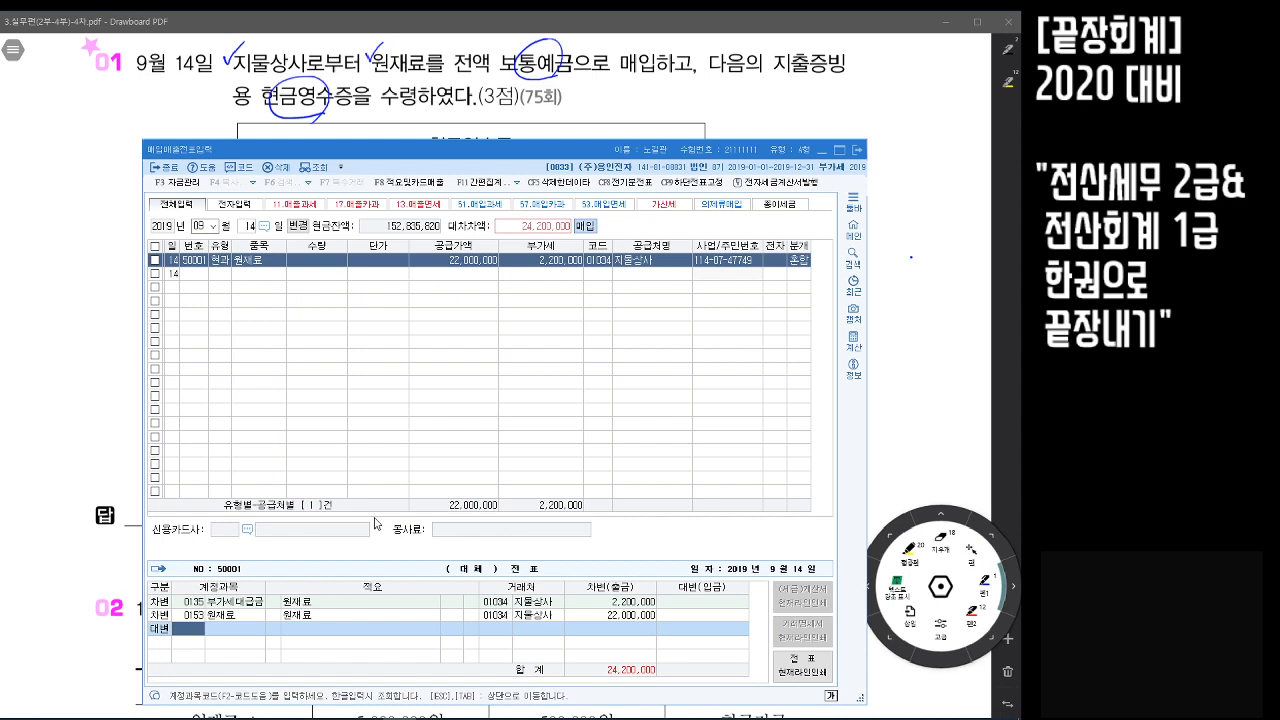
{"action": "type", "text": "보통"}
{"action": "key", "text": "Return"}
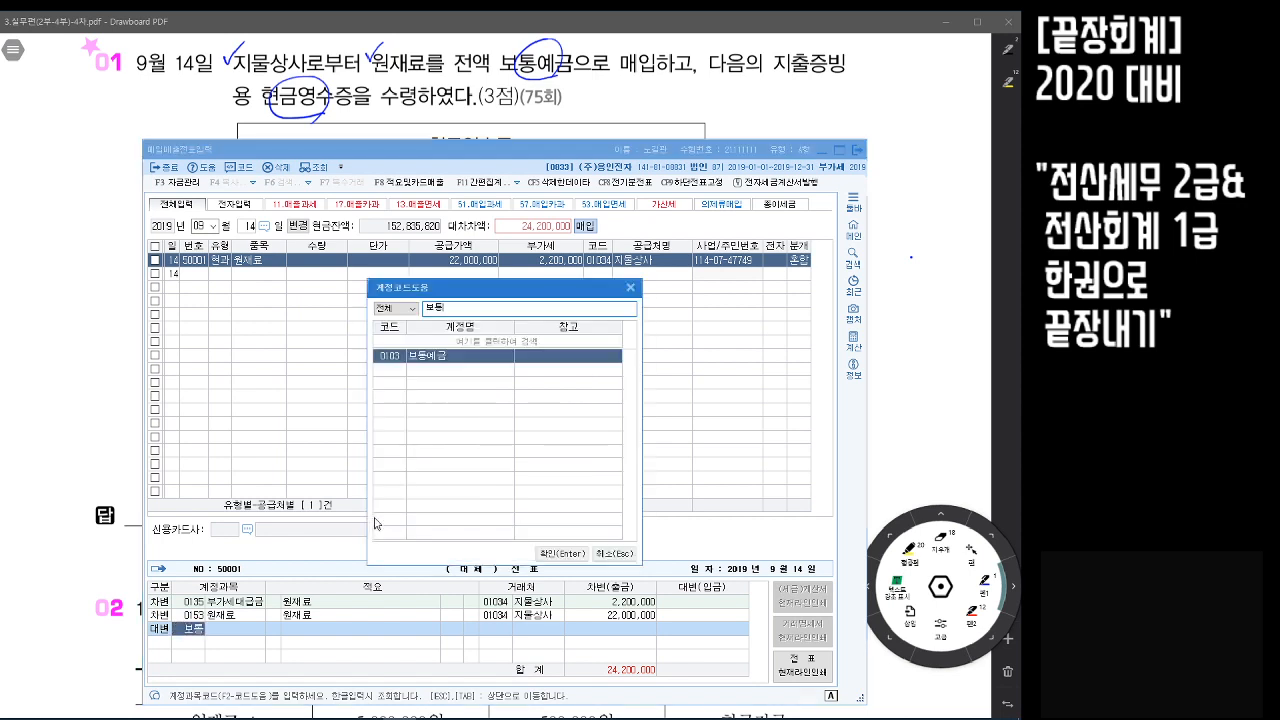
{"action": "key", "text": "Return"}
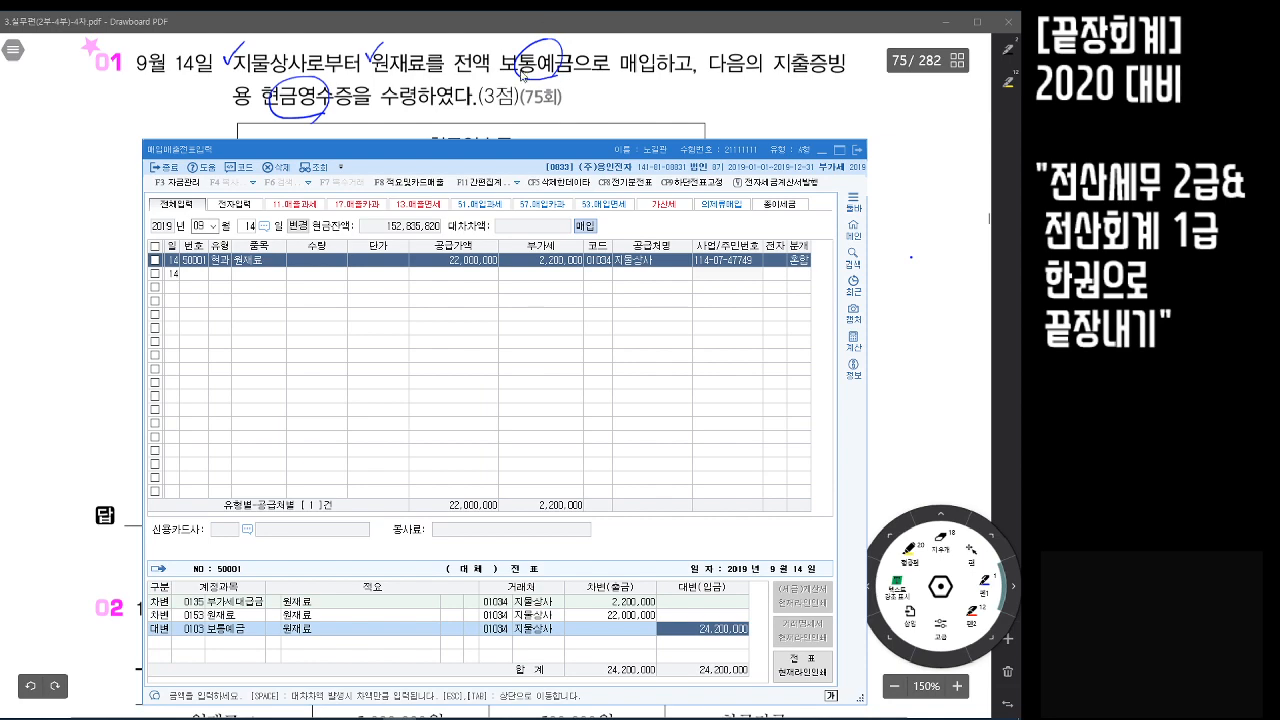
Return to the workbook PDF and mark 현금영수증, 원재료, 27,500,000, 부가가치세 포함 and 현금 in exercise 03
{"action": "left_click", "coordinate": [932, 291]}
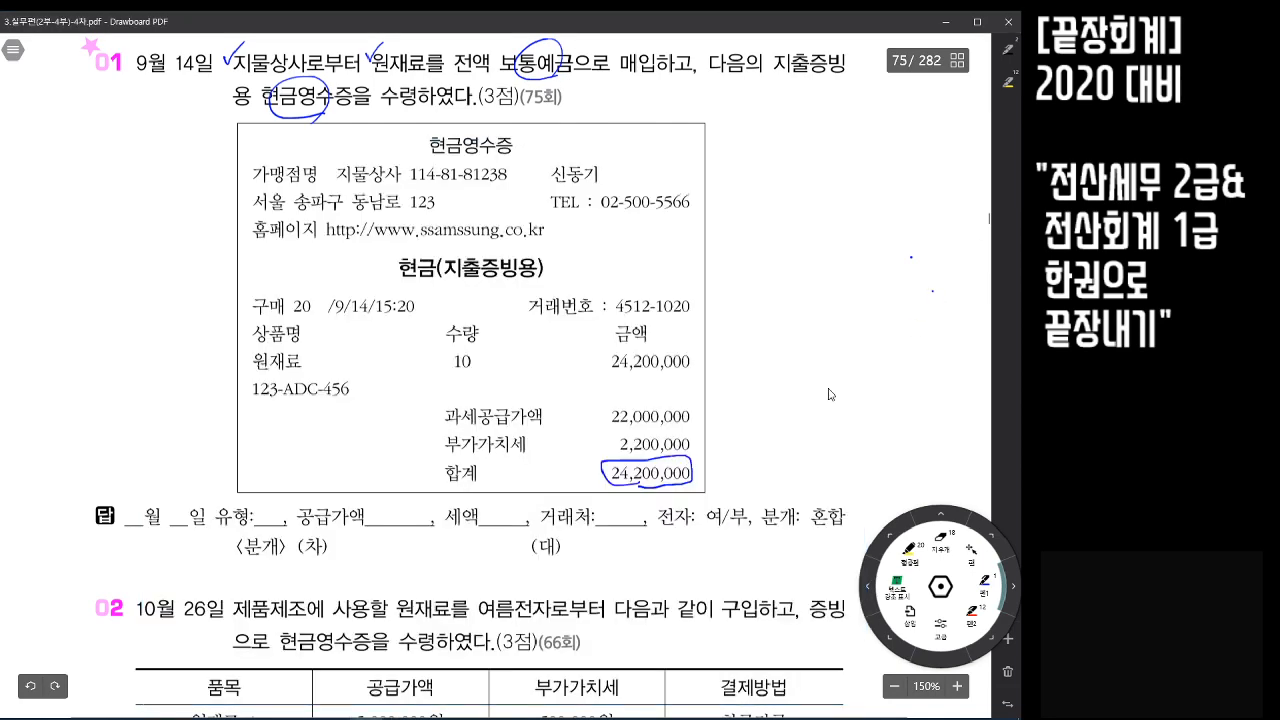
{"action": "scroll", "coordinate": [672, 458], "scroll_direction": "down", "scroll_amount": 5}
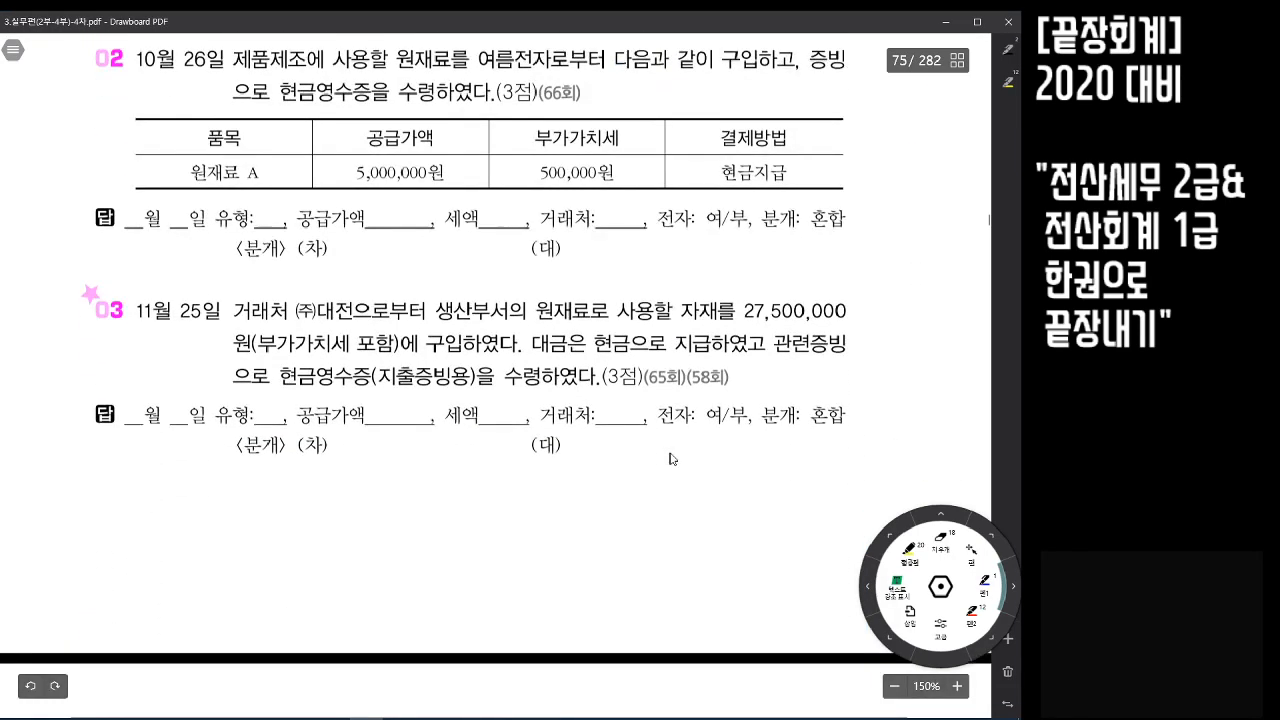
{"action": "scroll", "coordinate": [672, 458], "scroll_direction": "down", "scroll_amount": 2}
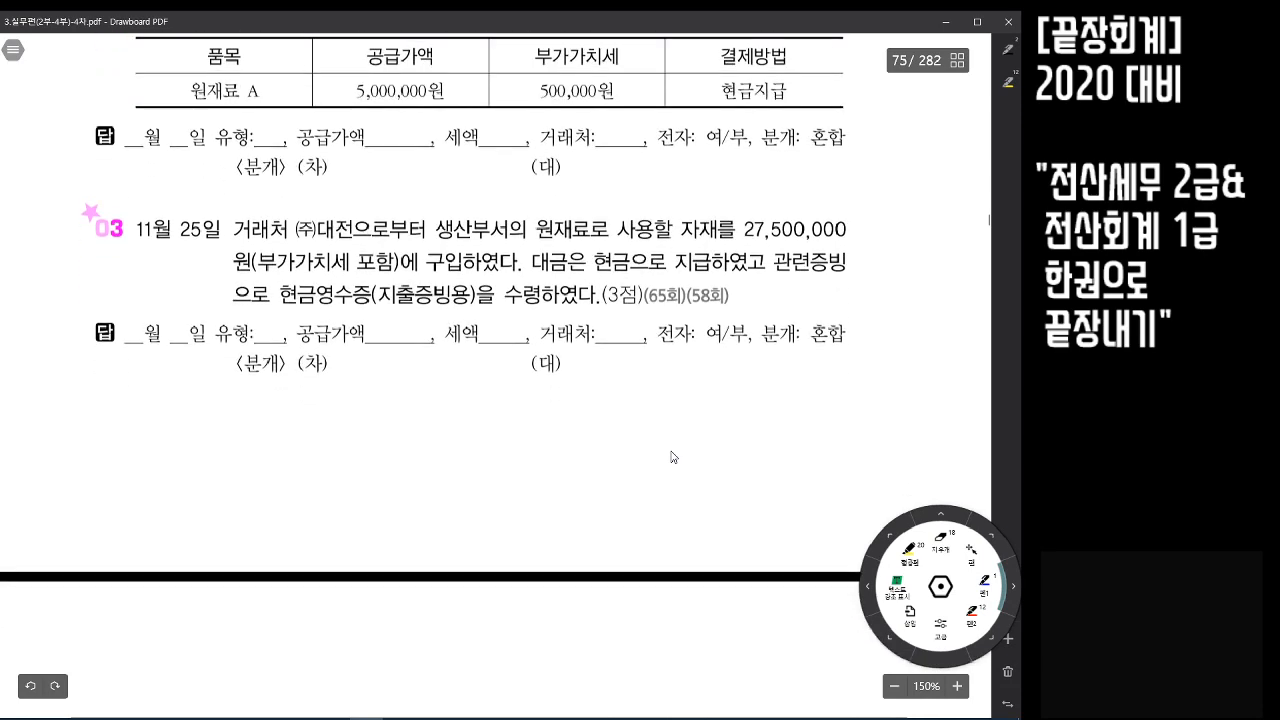
{"action": "scroll", "coordinate": [673, 457], "scroll_direction": "down", "scroll_amount": 1}
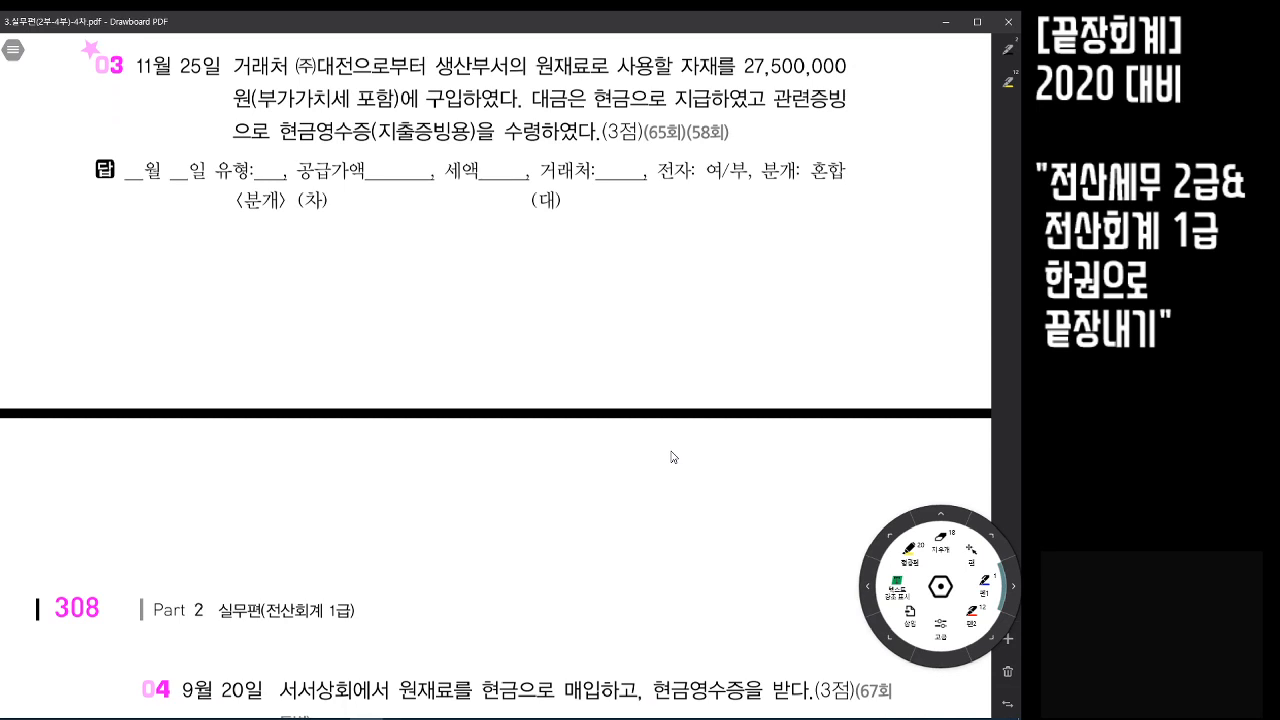
{"action": "mouse_move", "coordinate": [348, 142]}
{"action": "left_mouse_down"}
{"action": "mouse_move", "coordinate": [295, 142]}
{"action": "mouse_move", "coordinate": [357, 146]}
{"action": "left_mouse_up"}
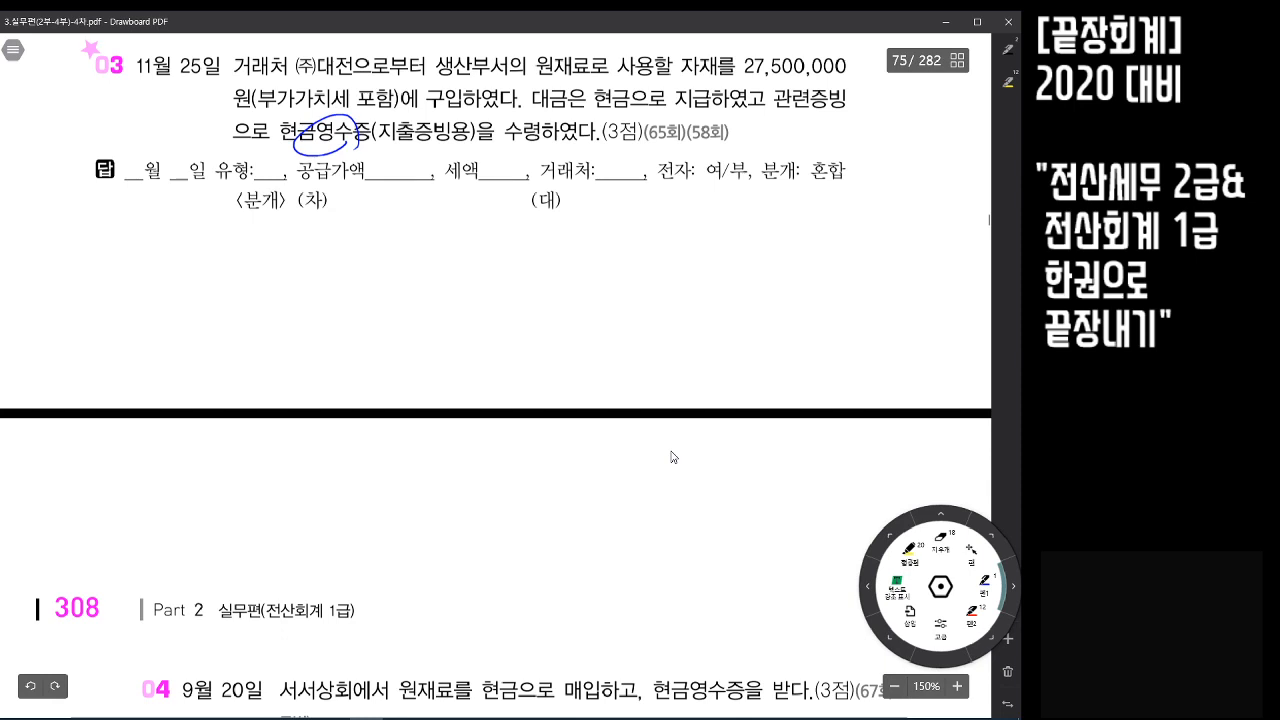
{"action": "mouse_move", "coordinate": [526, 58]}
{"action": "left_mouse_down"}
{"action": "mouse_move", "coordinate": [576, 74]}
{"action": "mouse_move", "coordinate": [525, 72]}
{"action": "left_mouse_up"}
{"action": "left_click_drag", "start_coordinate": [736, 58], "coordinate": [750, 50]}
{"action": "left_click_drag", "start_coordinate": [338, 108], "coordinate": [384, 106]}
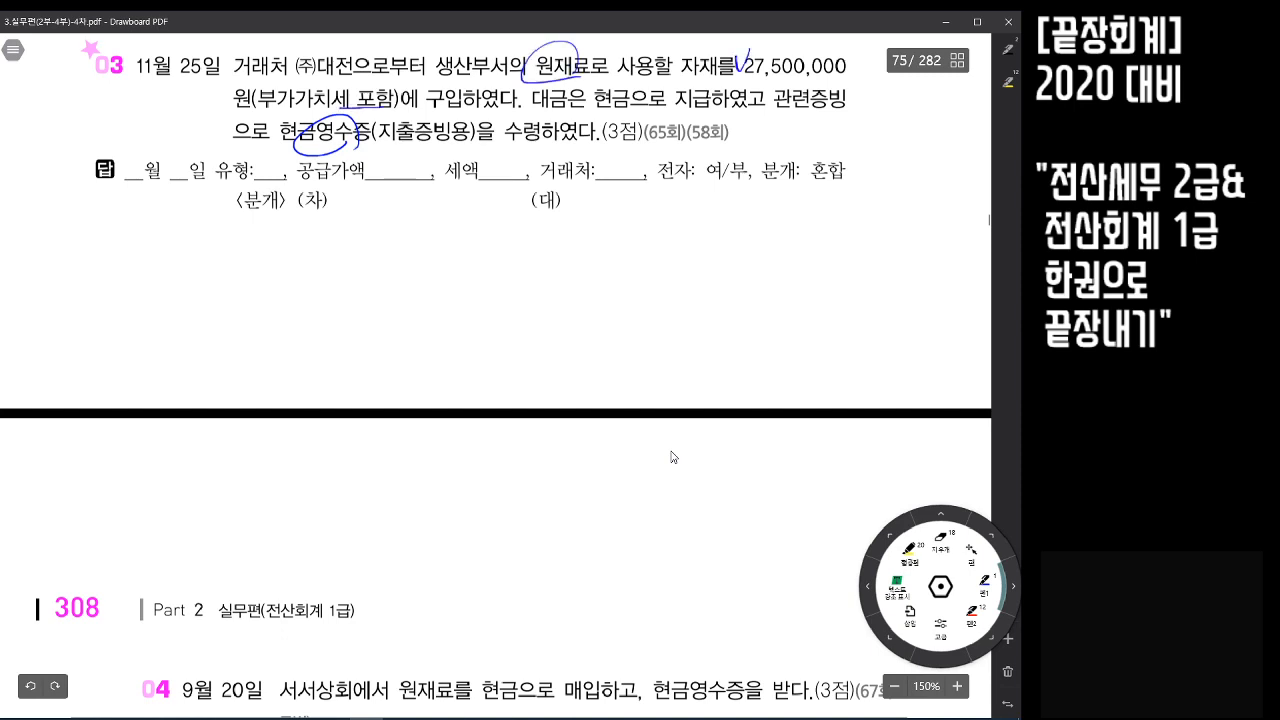
{"action": "left_click_drag", "start_coordinate": [628, 86], "coordinate": [596, 108]}
Switch to the voucher entry window, shift it clear of the exercise text, and start a November 25 line with type 61 현과
{"action": "left_click", "coordinate": [405, 714]}
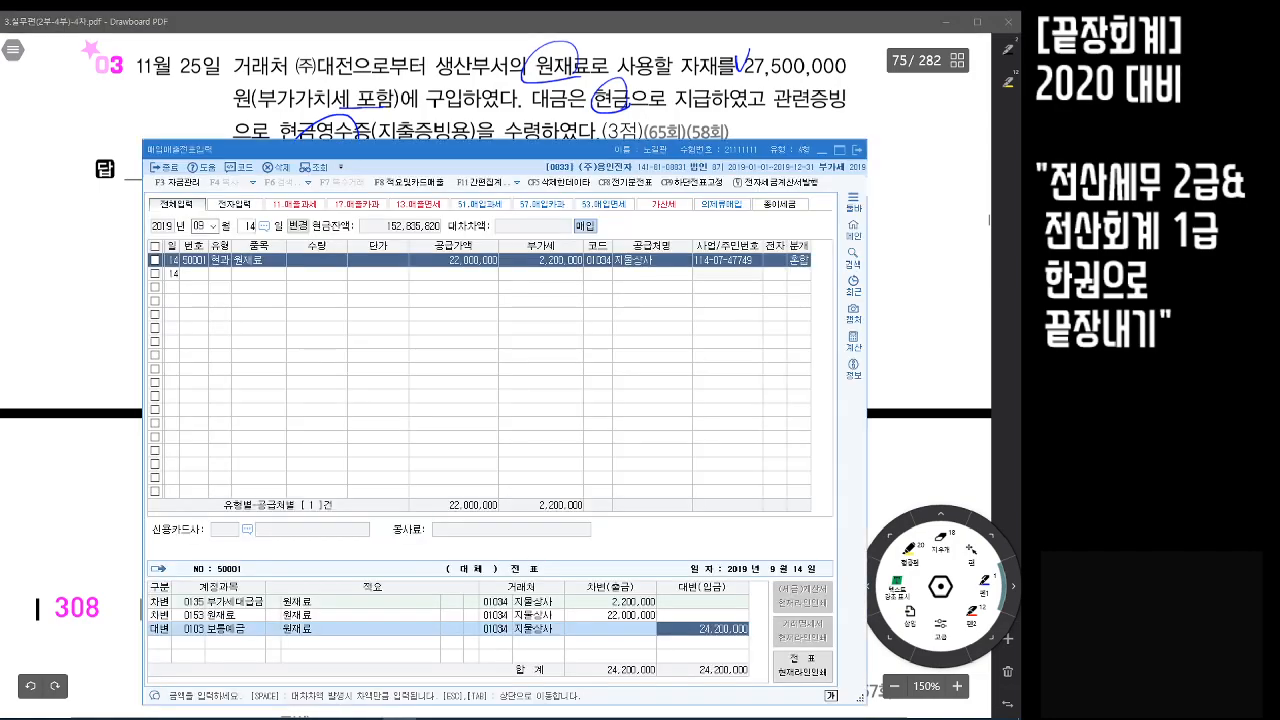
{"action": "mouse_move", "coordinate": [490, 149]}
{"action": "left_mouse_down"}
{"action": "mouse_move", "coordinate": [483, 195]}
{"action": "mouse_move", "coordinate": [494, 161]}
{"action": "left_mouse_up"}
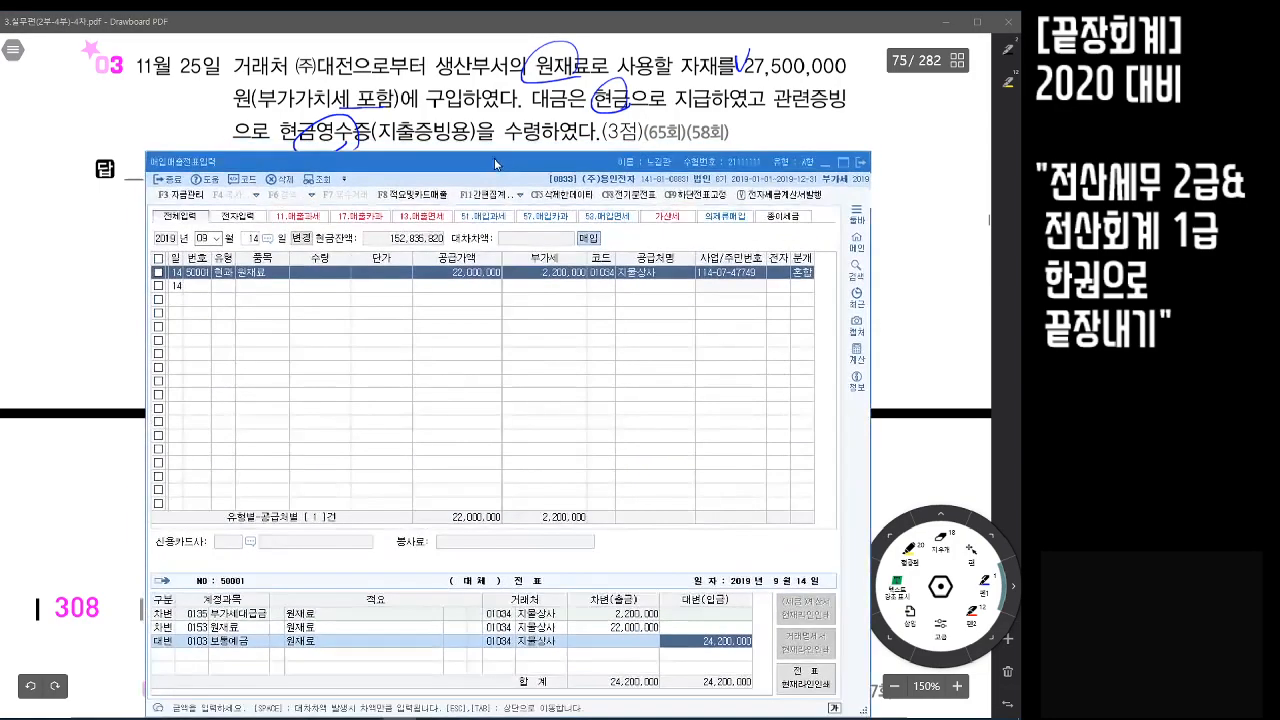
{"action": "left_click", "coordinate": [205, 238]}
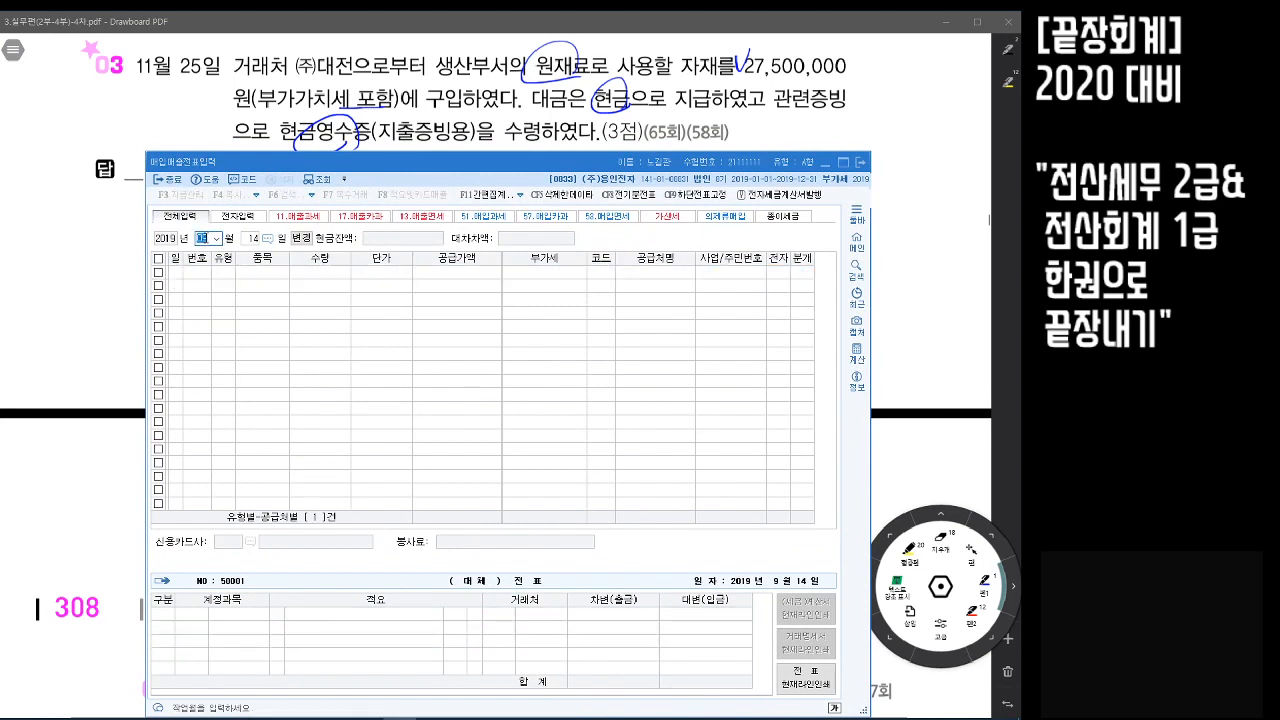
{"action": "type", "text": "11"}
{"action": "key", "text": "Return"}
{"action": "type", "text": "25"}
{"action": "key", "text": "Return"}
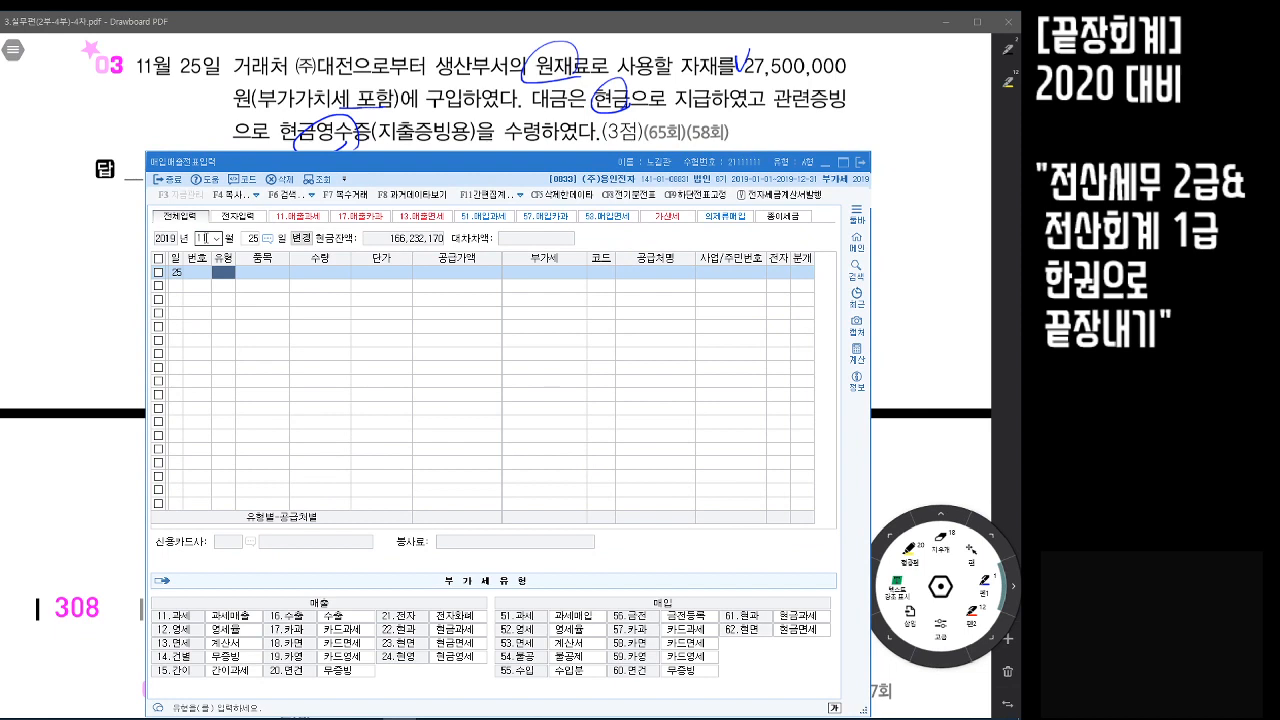
{"action": "type", "text": "61"}
{"action": "key", "text": "Return"}
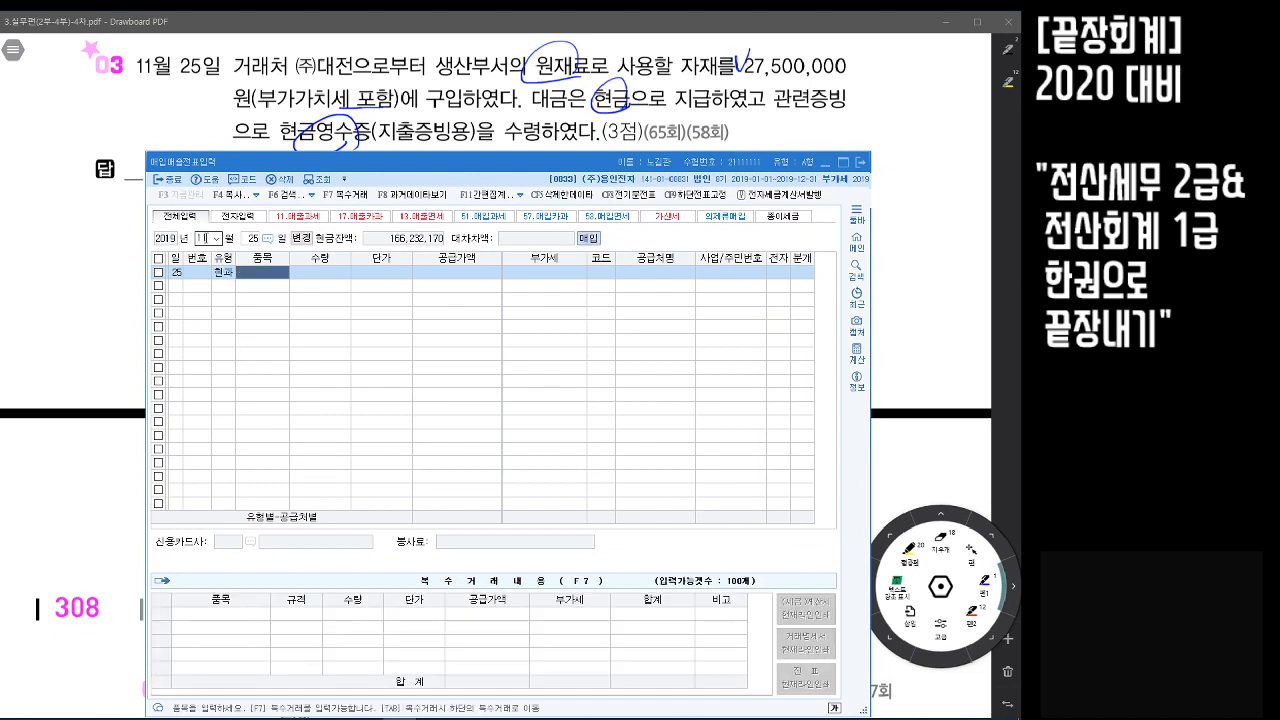
Enter 원재료 as the item and 27,500,000 as the VAT-inclusive amount on the November 25 현과 line
{"action": "type", "text": "원재료"}
{"action": "key", "text": "Return"}
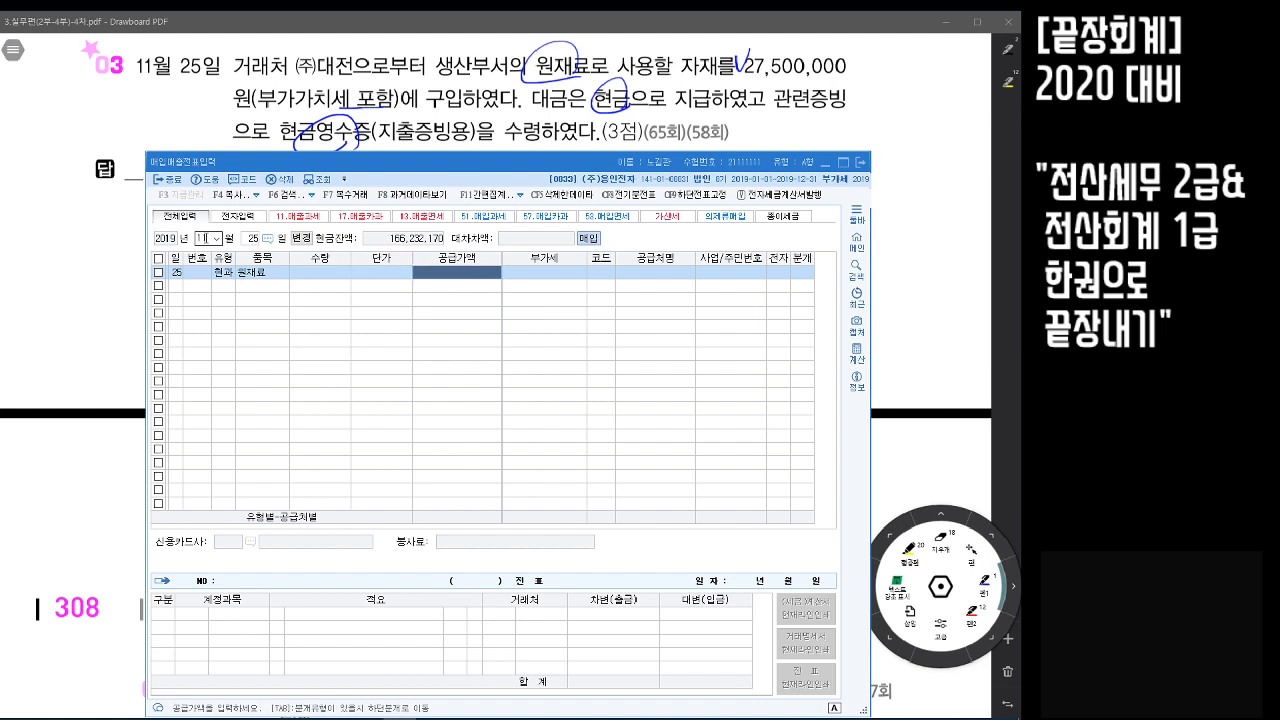
{"action": "type", "text": "2"}
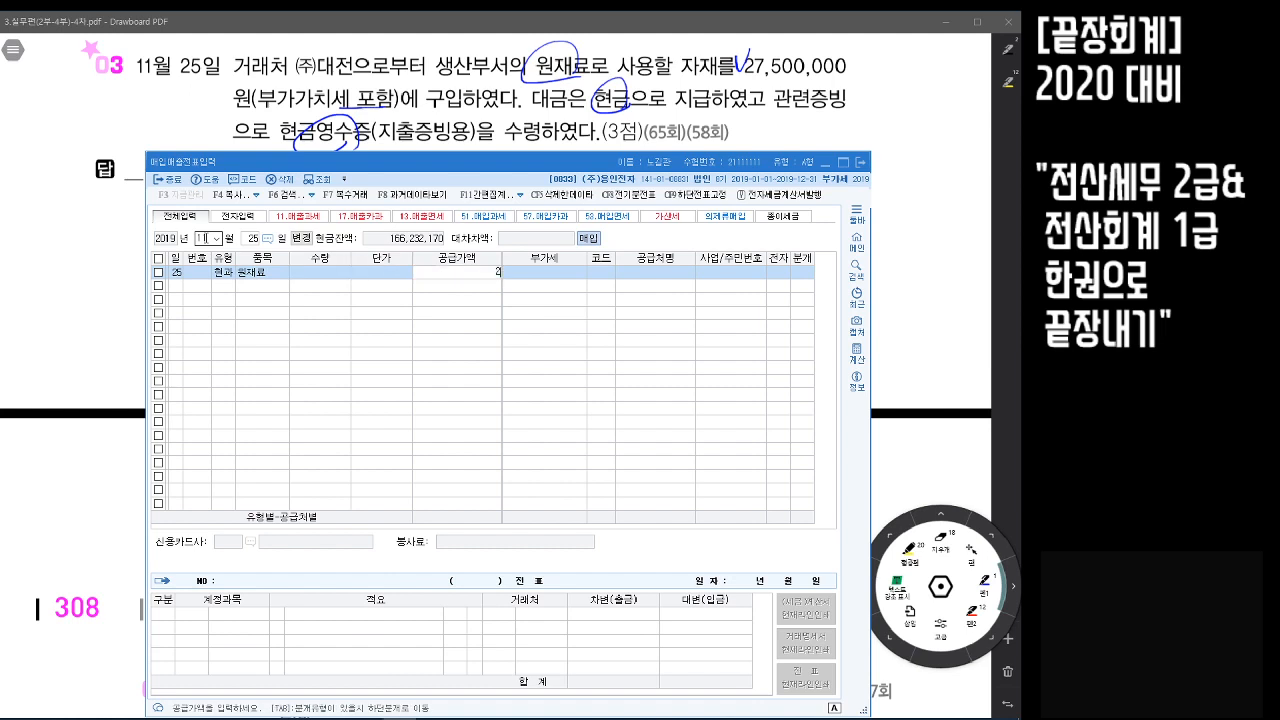
{"action": "type", "text": "7500000"}
{"action": "key", "text": "Return"}
{"action": "key", "text": "Return"}
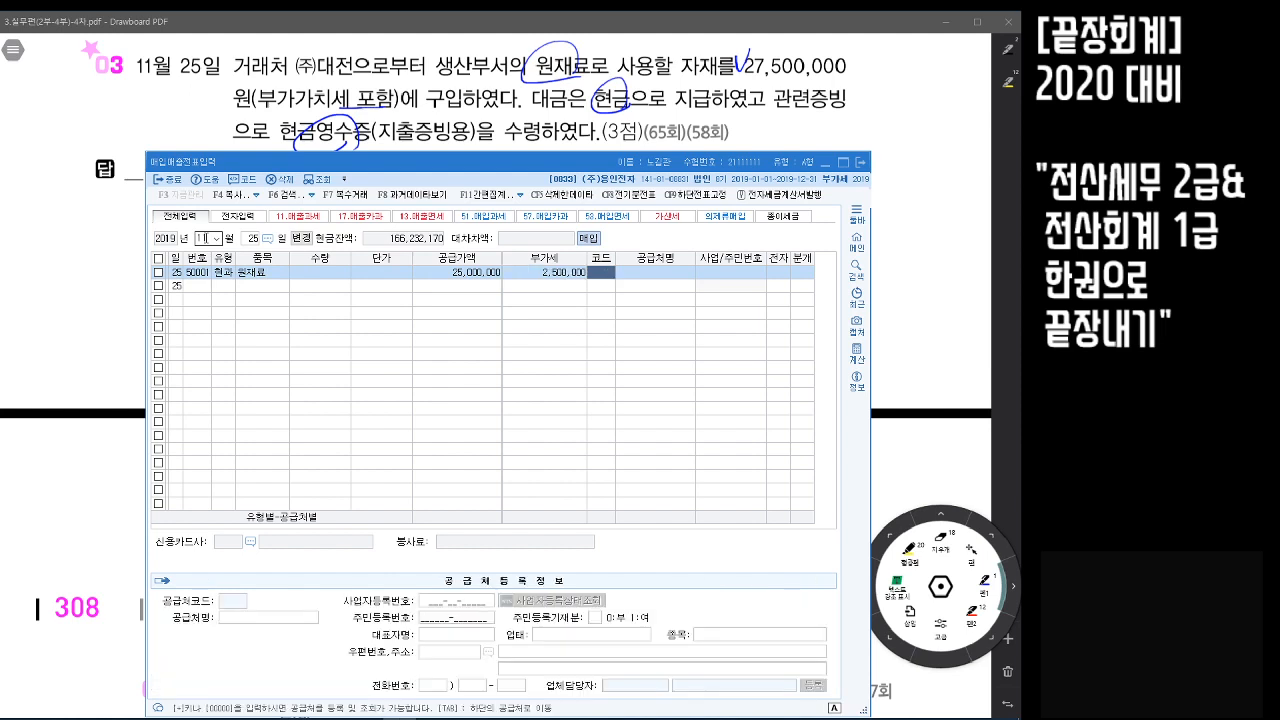
Complete the November 25 원재료 line with supplier (주)대전 and journal type 혼합
{"action": "type", "text": "대전"}
{"action": "key", "text": "Return"}
{"action": "key", "text": "Return"}
{"action": "key", "text": "Return"}
{"action": "type", "text": "3"}
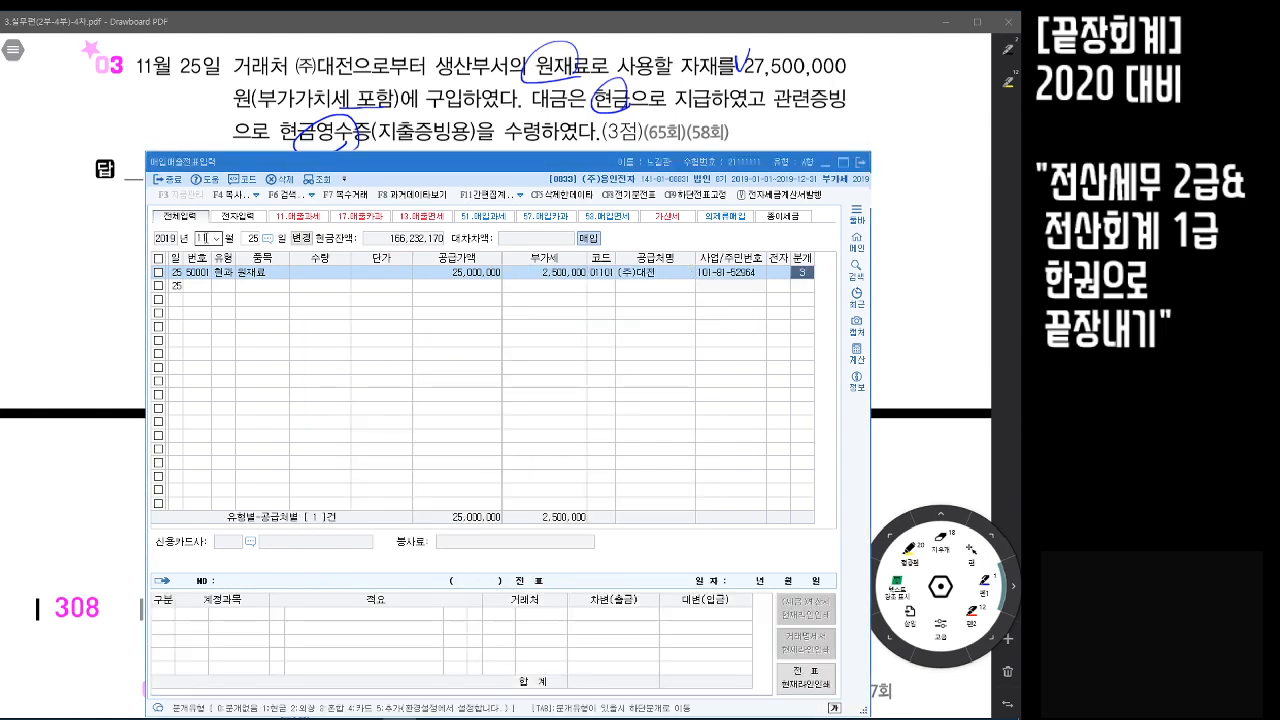
{"action": "key", "text": "Return"}
{"action": "key", "text": "Return"}
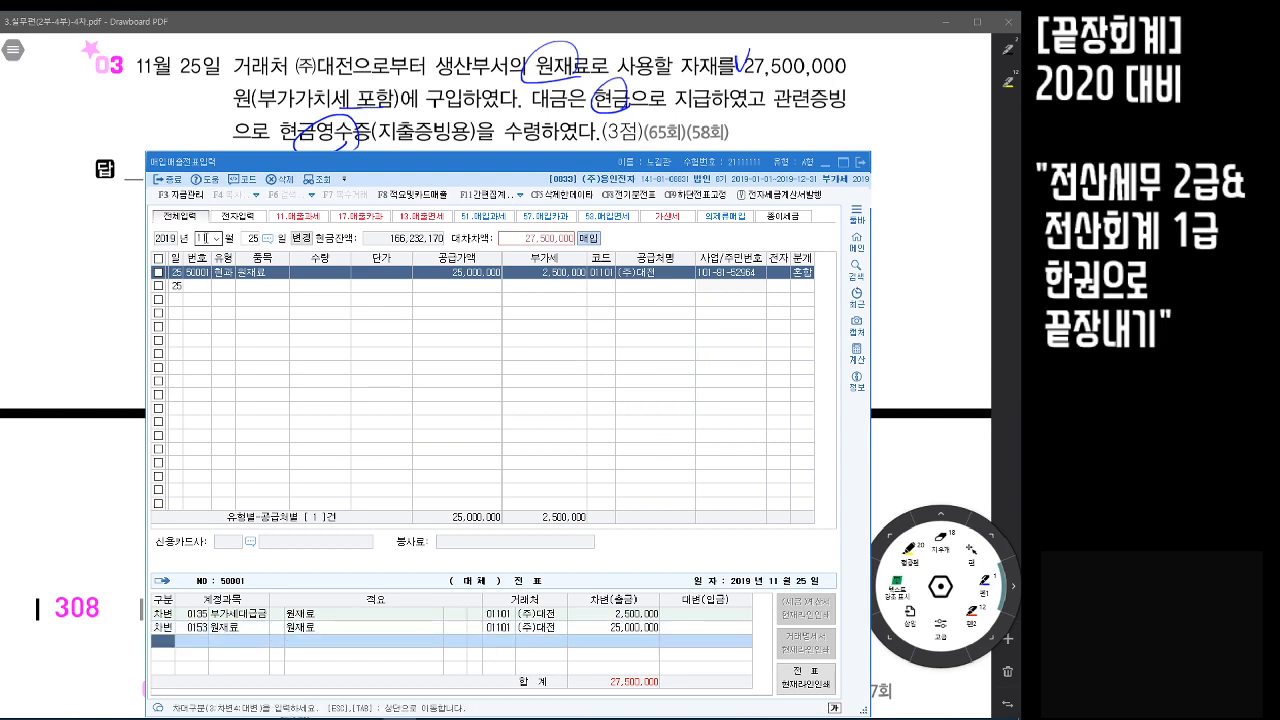
Add a 27,500,000 credit line for 0101 현금 to the (주)대전 voucher
{"action": "type", "text": "4"}
{"action": "key", "text": "Return"}
{"action": "type", "text": "현금"}
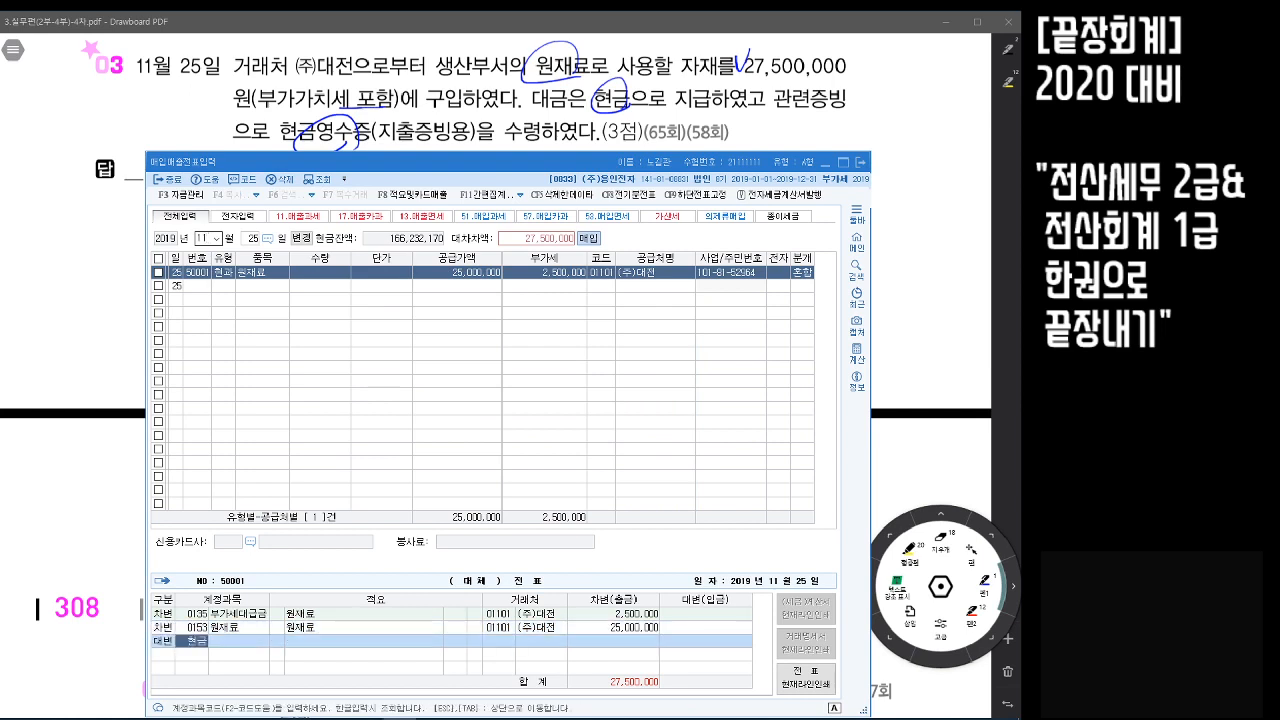
{"action": "key", "text": "Return"}
{"action": "key", "text": "Return"}
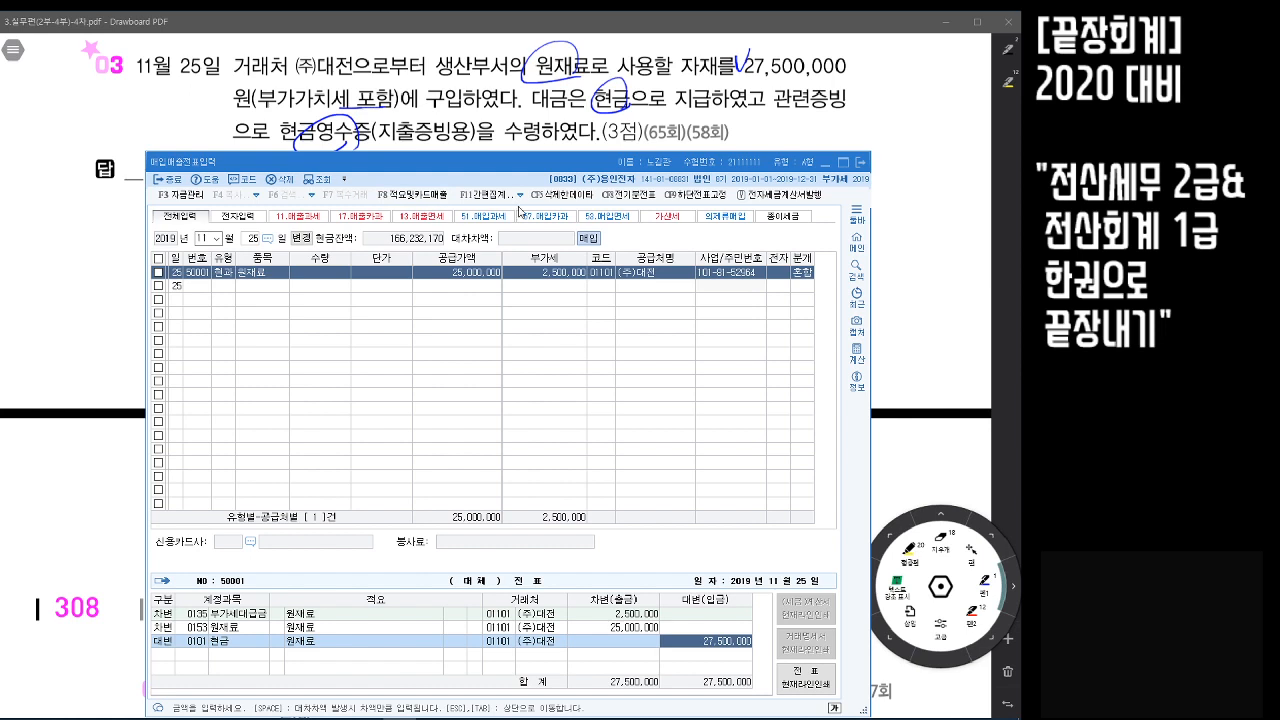
Return to the workbook PDF and read through cash-receipt exercises 04, 05 and 06
{"action": "left_click", "coordinate": [931, 171]}
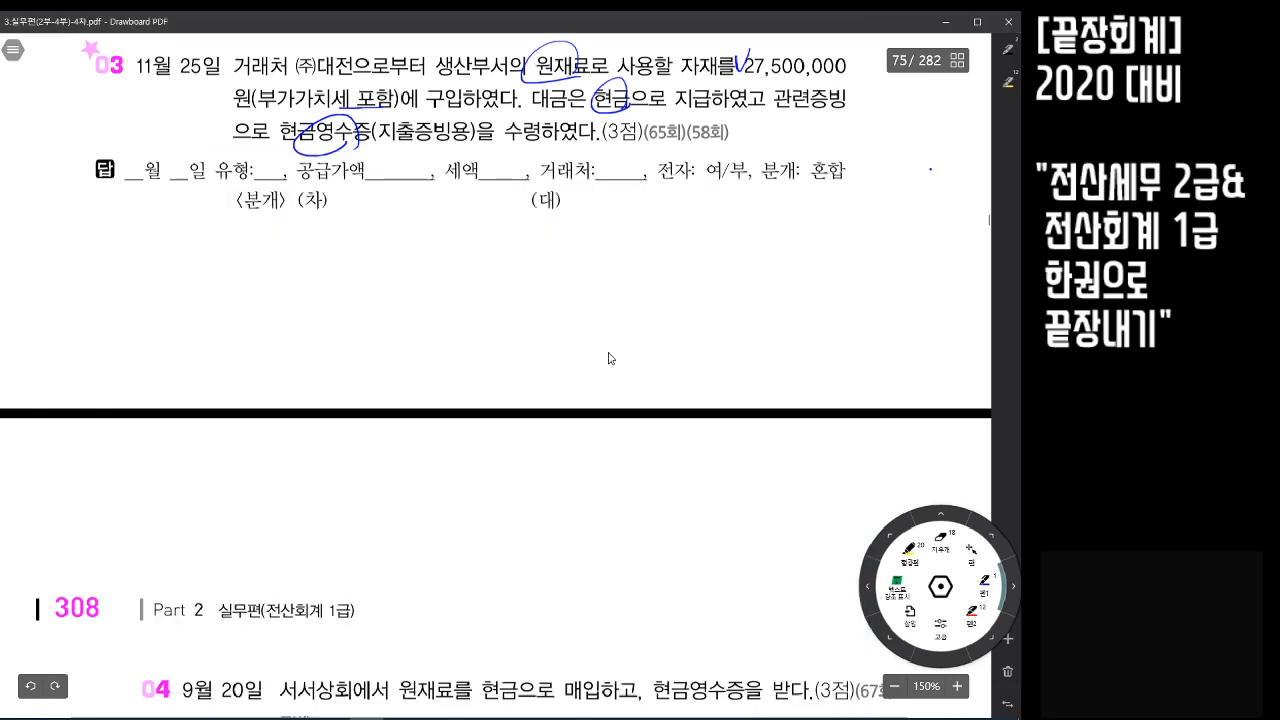
{"action": "scroll", "coordinate": [609, 359], "scroll_direction": "down", "scroll_amount": 3}
{"action": "scroll", "coordinate": [609, 359], "scroll_direction": "down", "scroll_amount": 3}
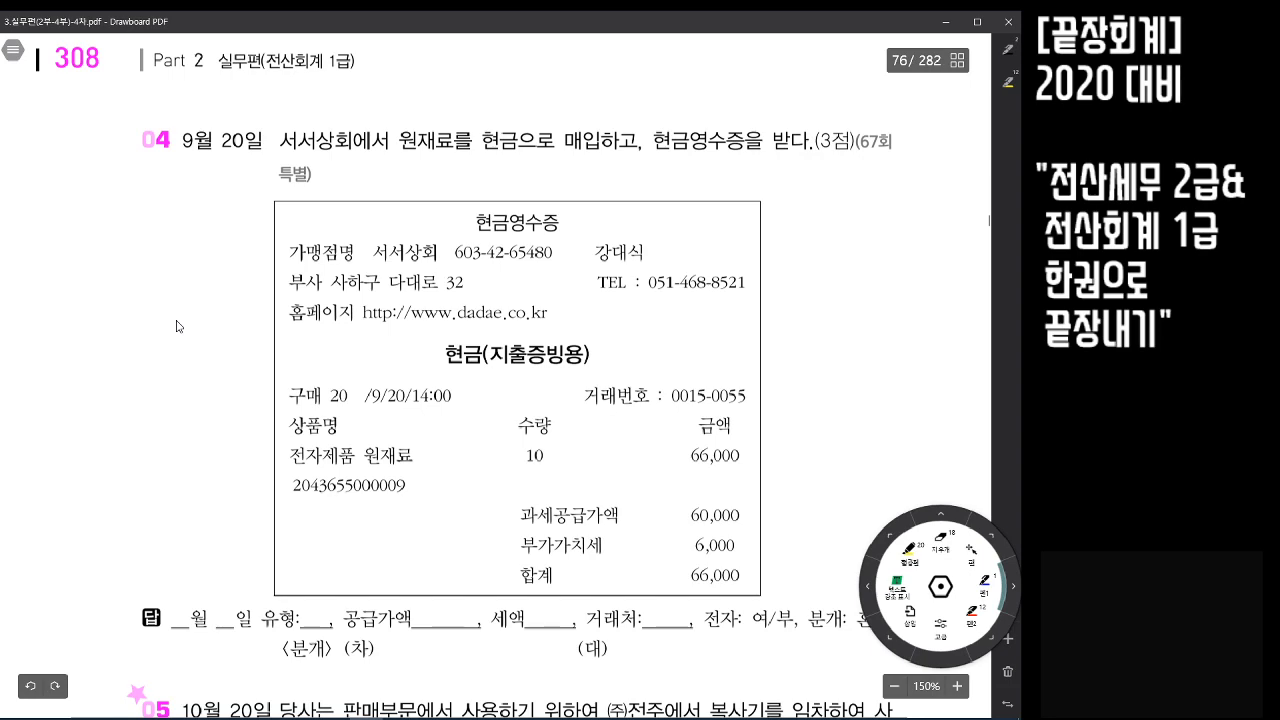
{"action": "scroll", "coordinate": [252, 338], "scroll_direction": "down", "scroll_amount": 5}
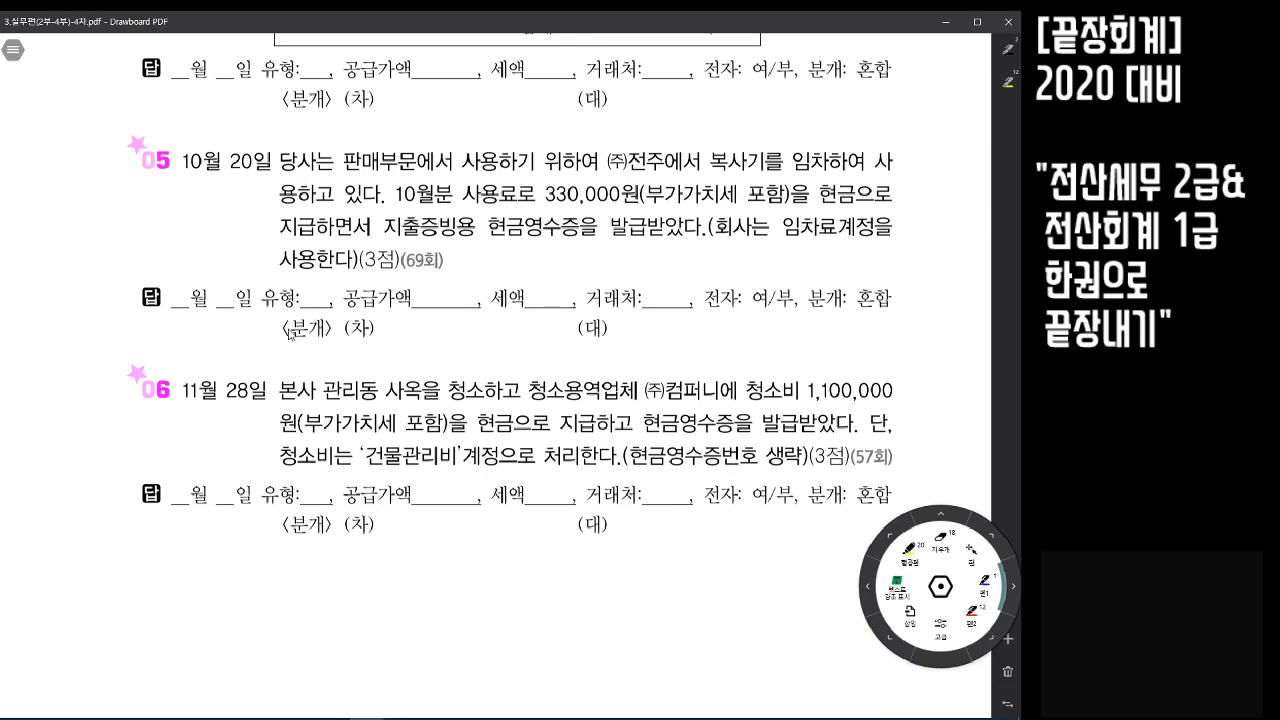
{"action": "scroll", "coordinate": [352, 329], "scroll_direction": "down", "scroll_amount": 1}
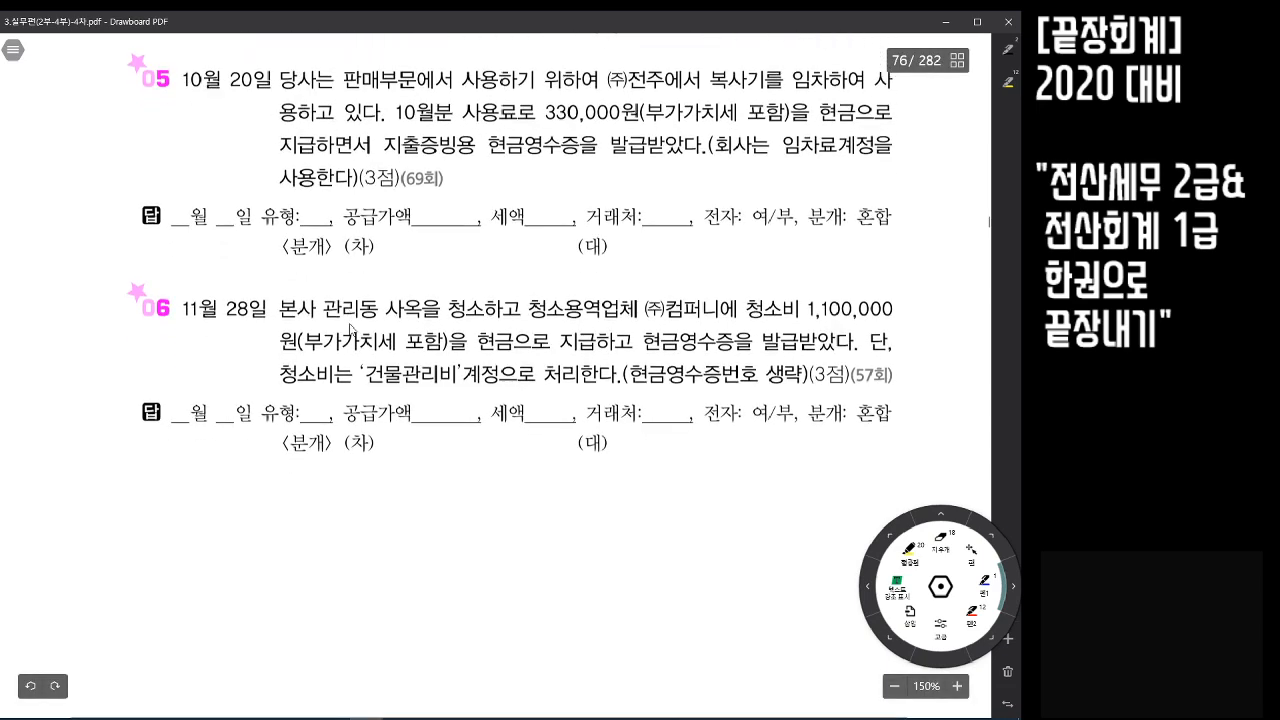